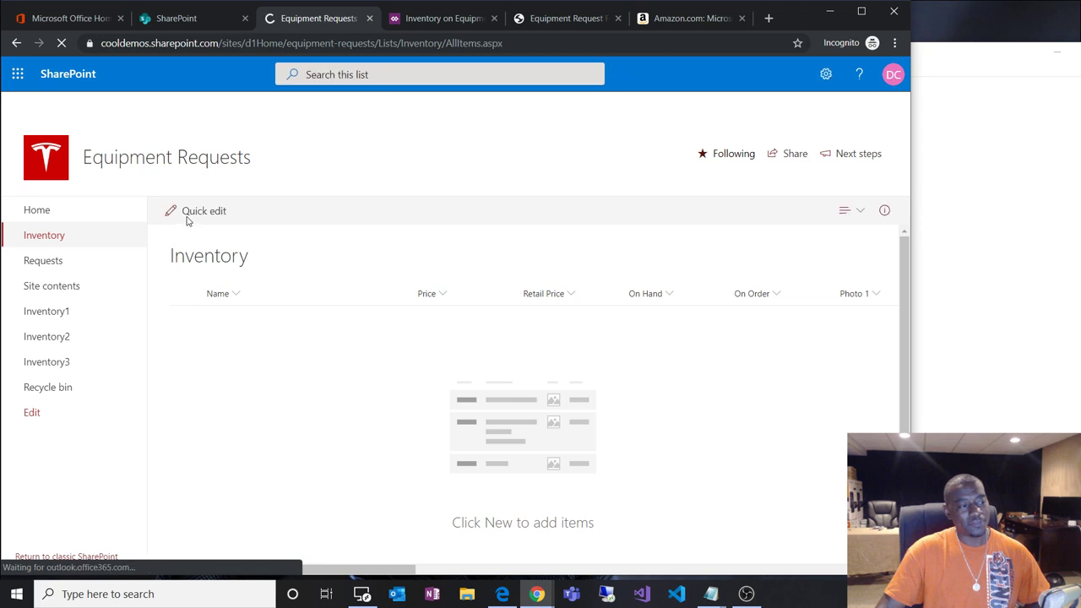
Open a new item form in the Inventory list and examine its Details, Status, Photos and Notes sections.
{"action": "left_click", "coordinate": [180, 218]}
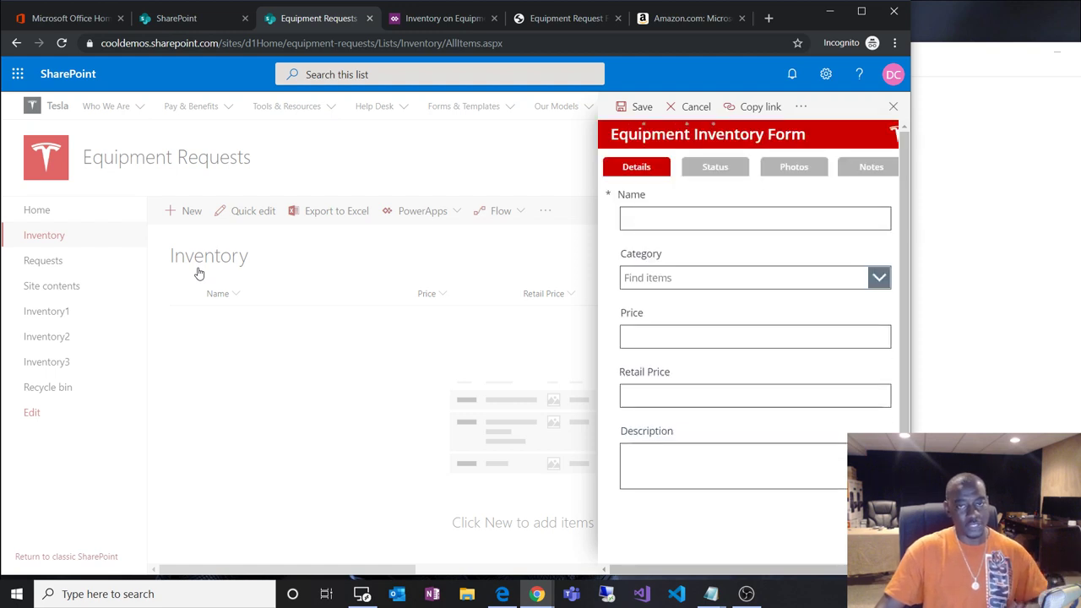
{"action": "left_click", "coordinate": [715, 167]}
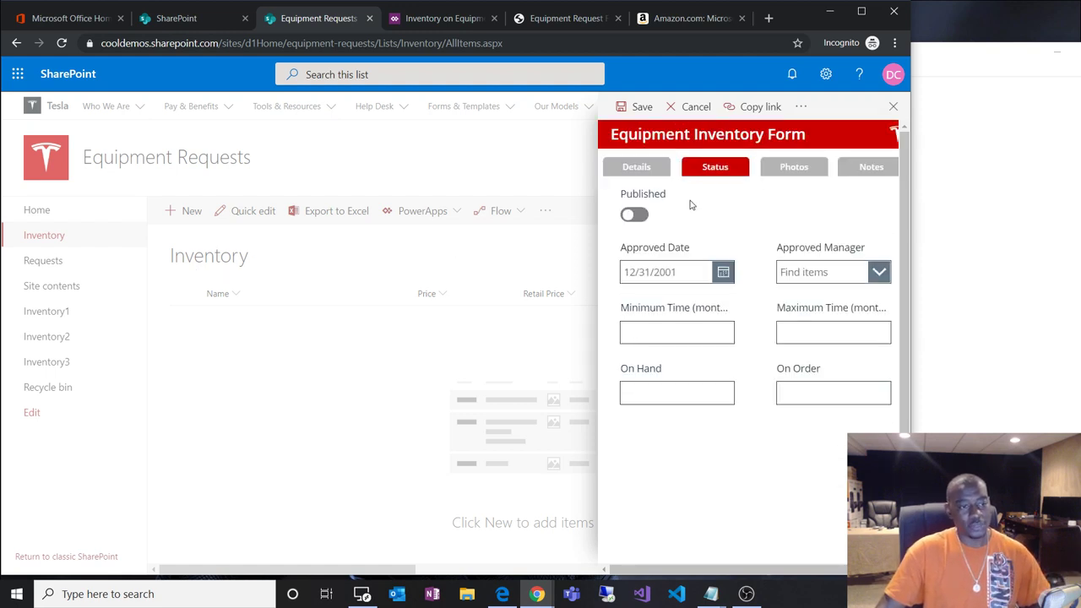
{"action": "left_click", "coordinate": [790, 168]}
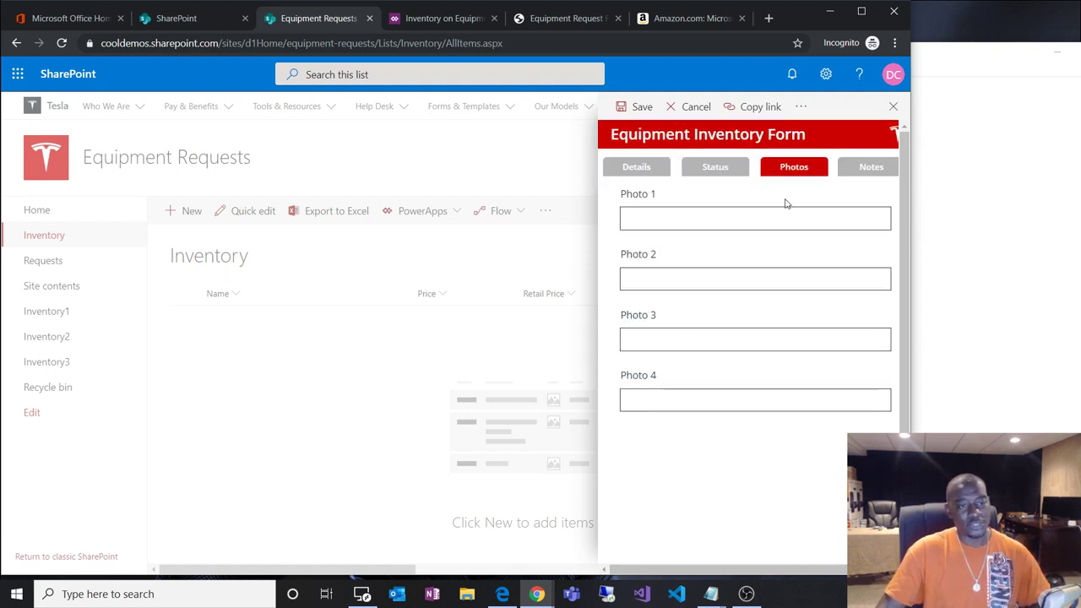
{"action": "left_click", "coordinate": [649, 172]}
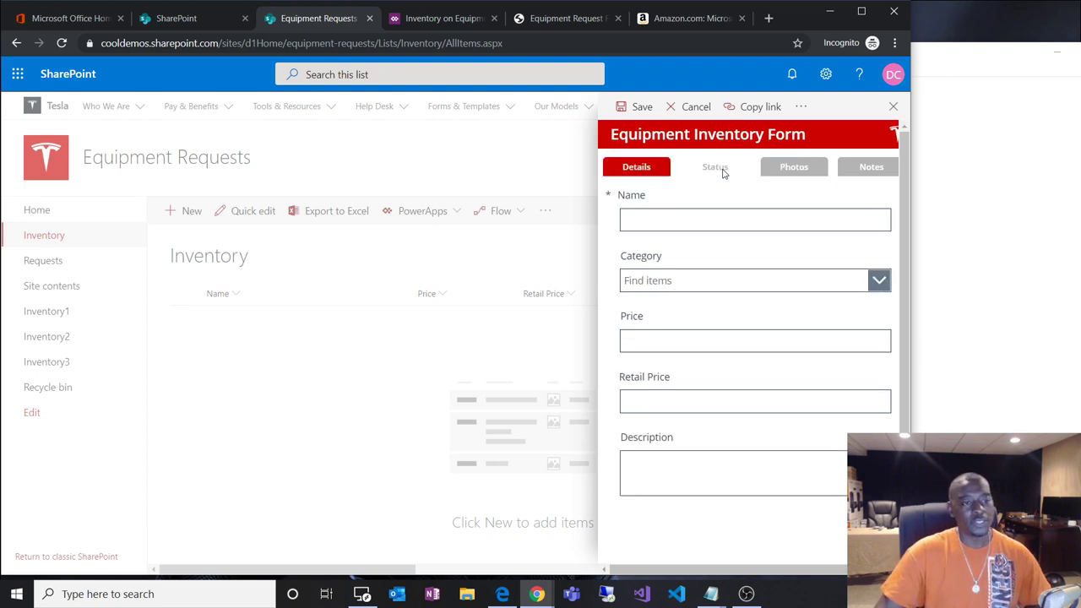
{"action": "left_click", "coordinate": [720, 171]}
{"action": "left_click", "coordinate": [794, 168]}
{"action": "left_click", "coordinate": [714, 173]}
{"action": "left_click", "coordinate": [646, 173]}
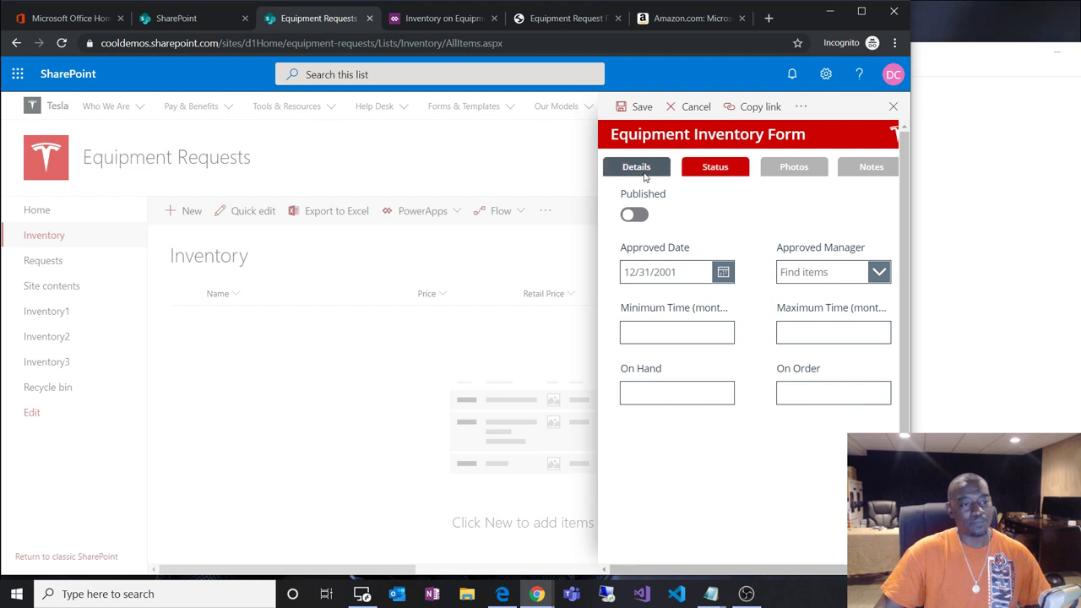
{"action": "left_click", "coordinate": [715, 173]}
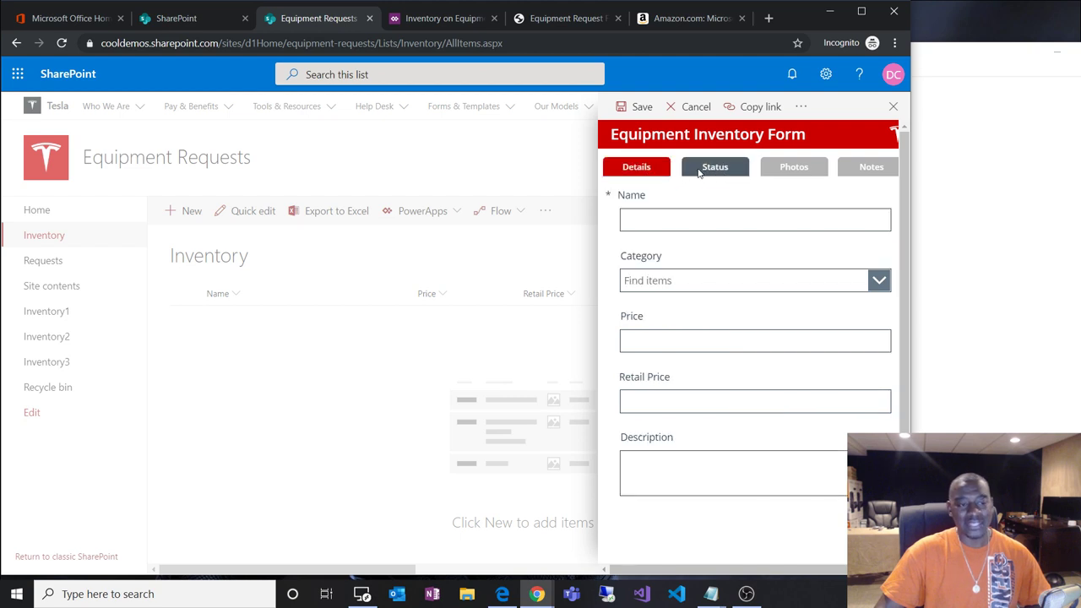
{"action": "left_click", "coordinate": [787, 173]}
{"action": "left_click", "coordinate": [877, 175]}
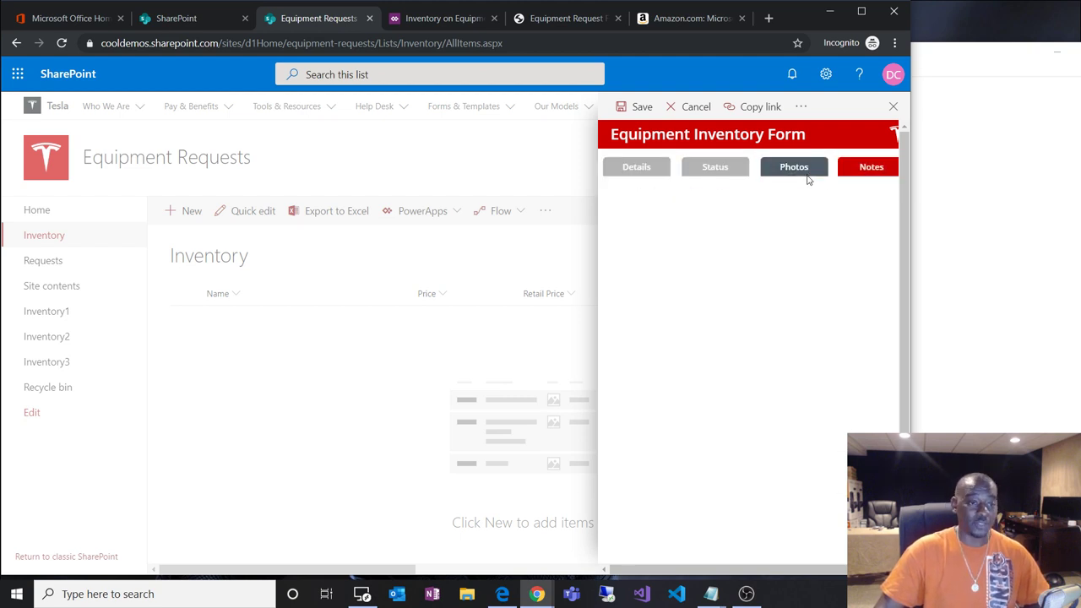
{"action": "left_click", "coordinate": [802, 176]}
{"action": "left_click", "coordinate": [736, 175]}
{"action": "left_click", "coordinate": [652, 175]}
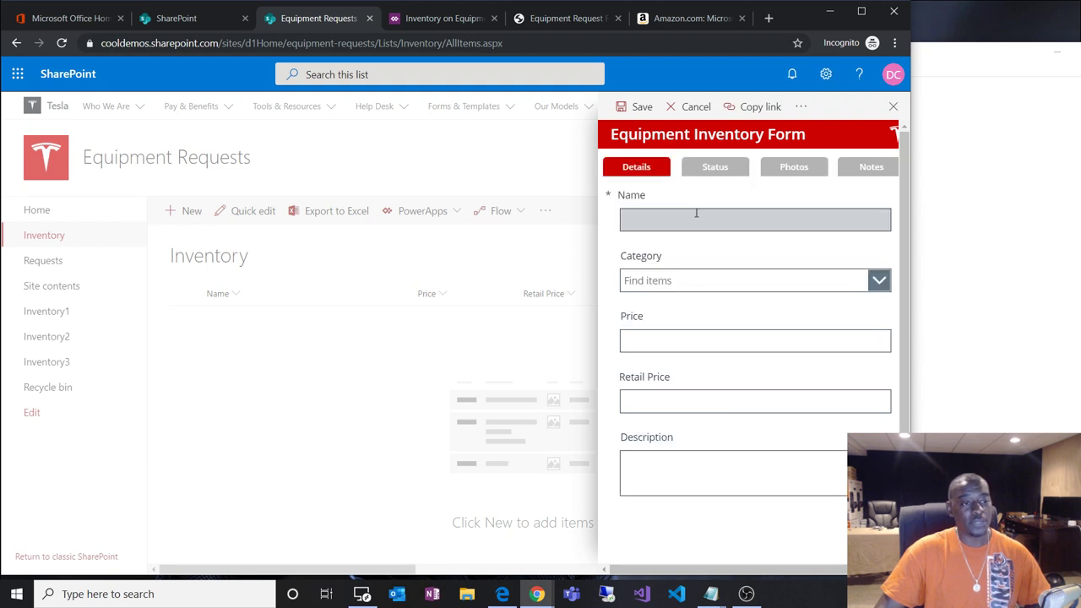
{"action": "left_click", "coordinate": [723, 174]}
{"action": "left_click", "coordinate": [648, 174]}
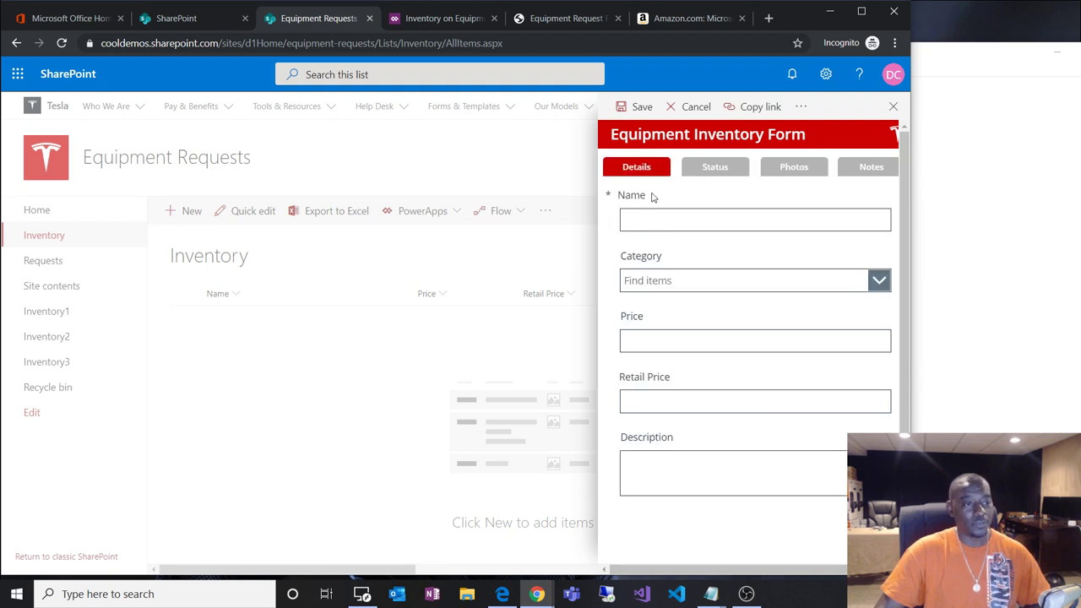
Copy the full Surface Pro 6 product title from the Amazon page into the new inventory item's Name field.
{"action": "left_click", "coordinate": [646, 219]}
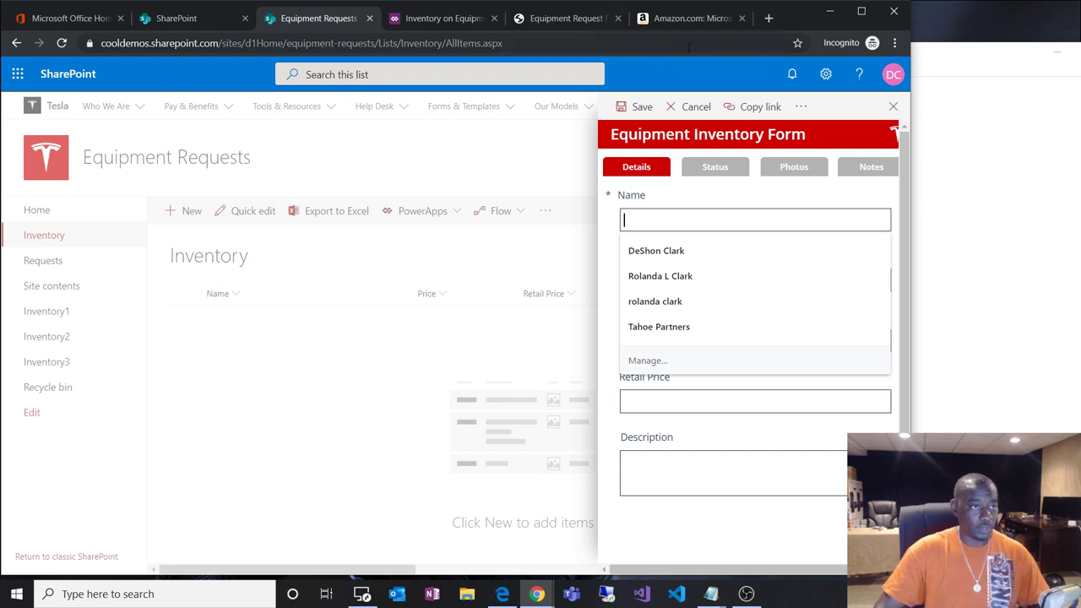
{"action": "left_click", "coordinate": [691, 18]}
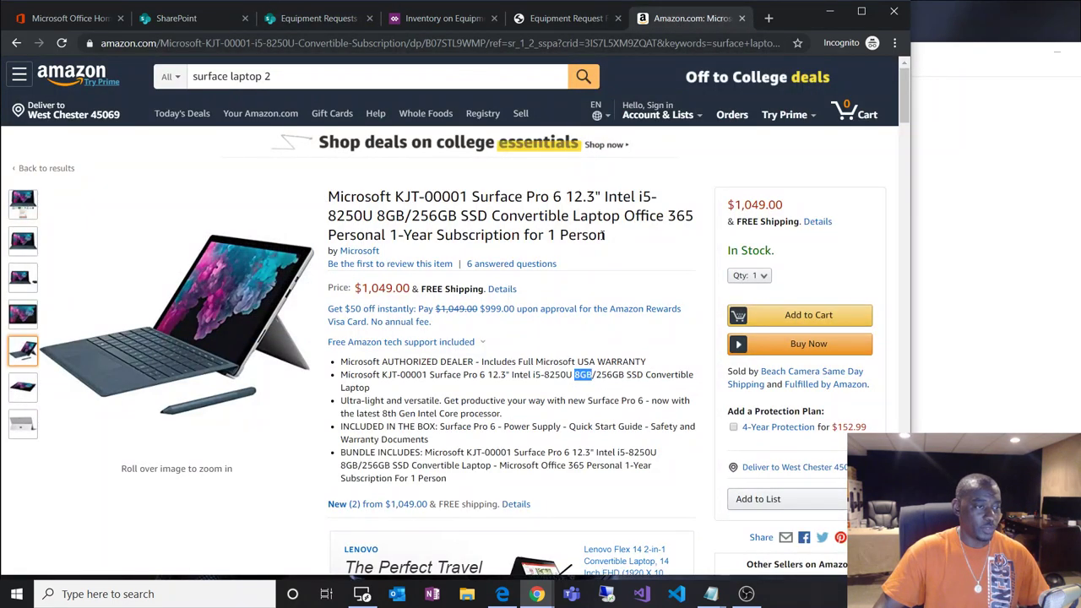
{"action": "left_click_drag", "start_coordinate": [606, 236], "coordinate": [317, 196]}
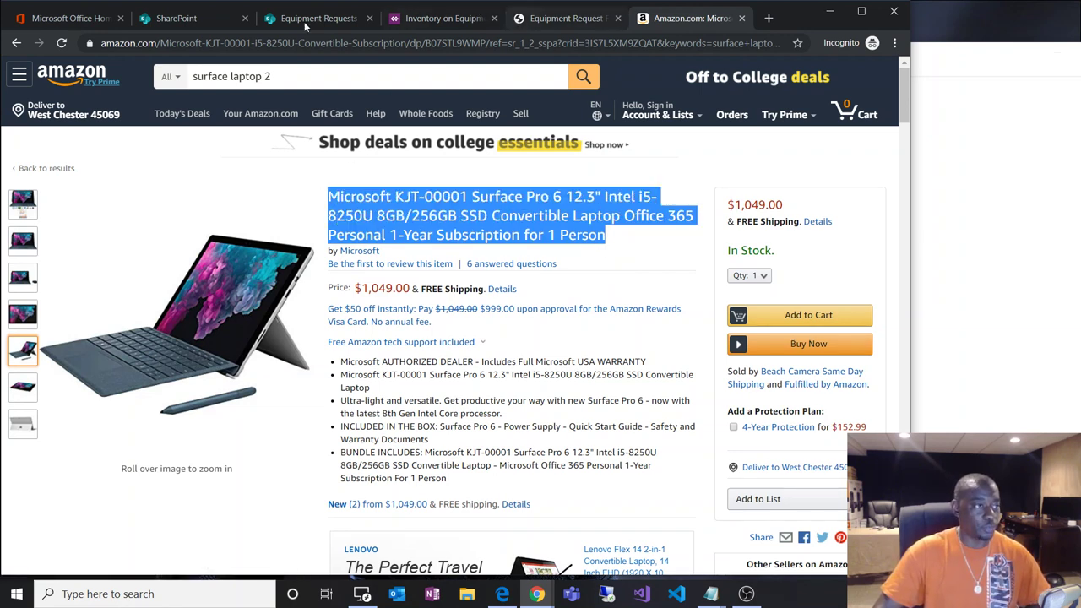
{"action": "left_click", "coordinate": [413, 18]}
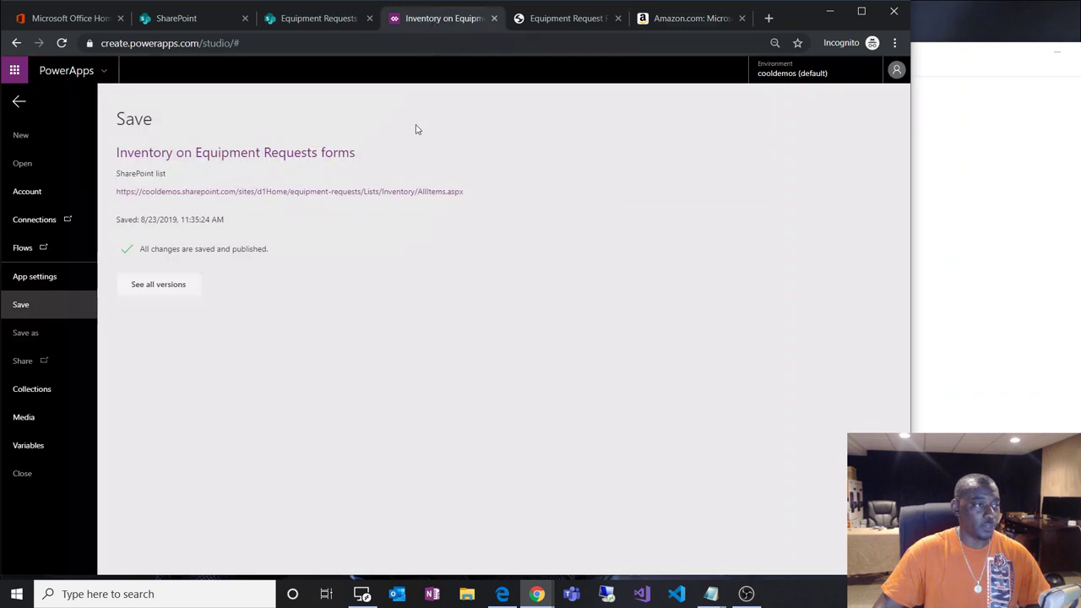
{"action": "left_click", "coordinate": [19, 103]}
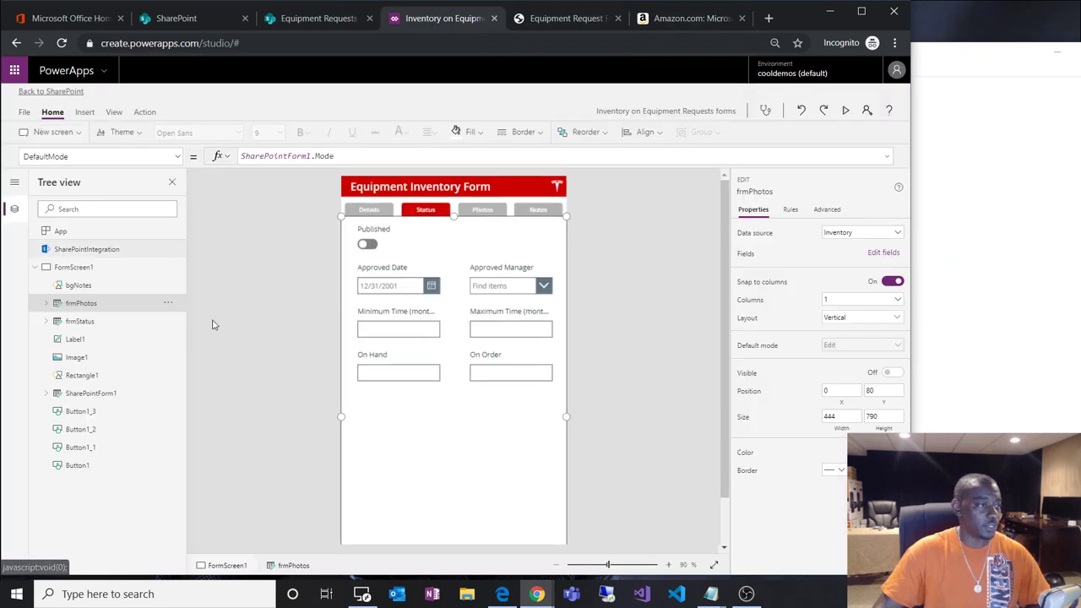
{"action": "scroll", "coordinate": [454, 290], "scroll_direction": "up", "scroll_amount": 1}
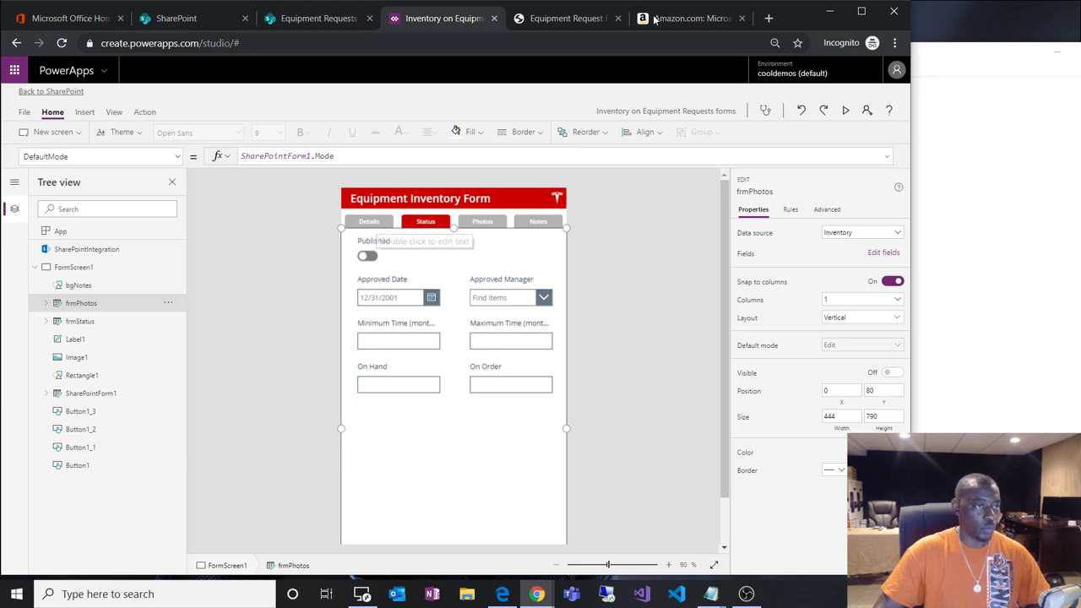
{"action": "left_click", "coordinate": [325, 21]}
{"action": "left_click", "coordinate": [639, 221]}
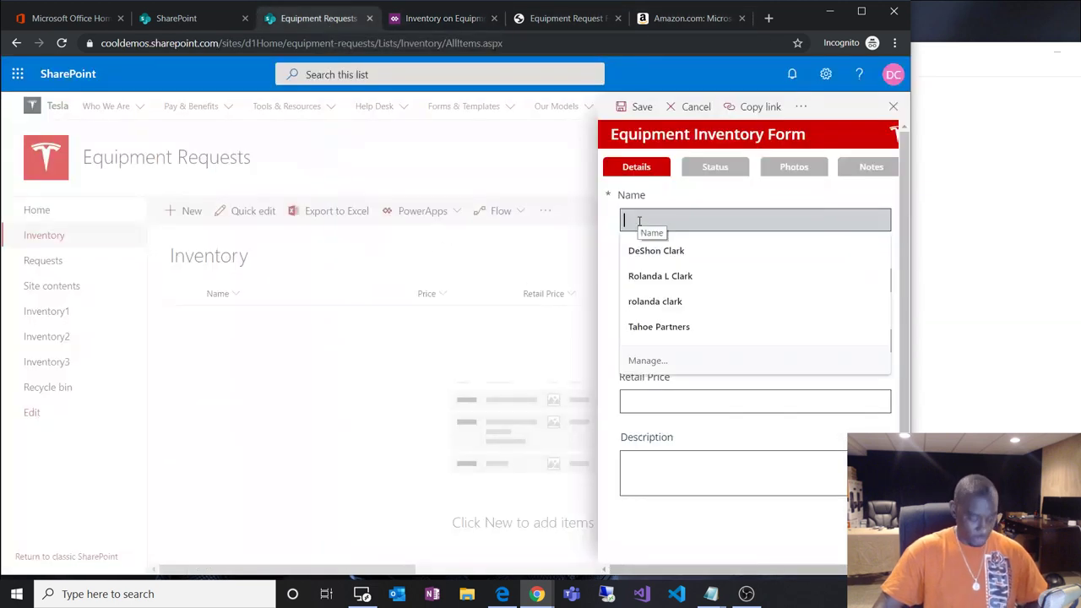
{"action": "key", "text": "ctrl+v"}
Set the new inventory item's category to Laptop.
{"action": "left_click", "coordinate": [674, 279]}
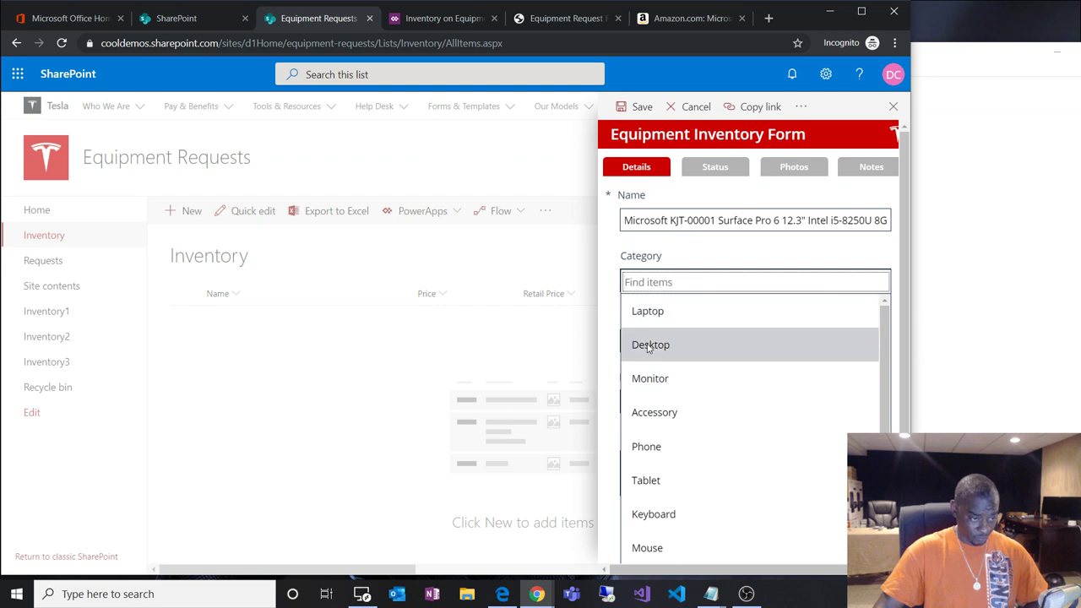
{"action": "scroll", "coordinate": [689, 447], "scroll_direction": "down", "scroll_amount": 3}
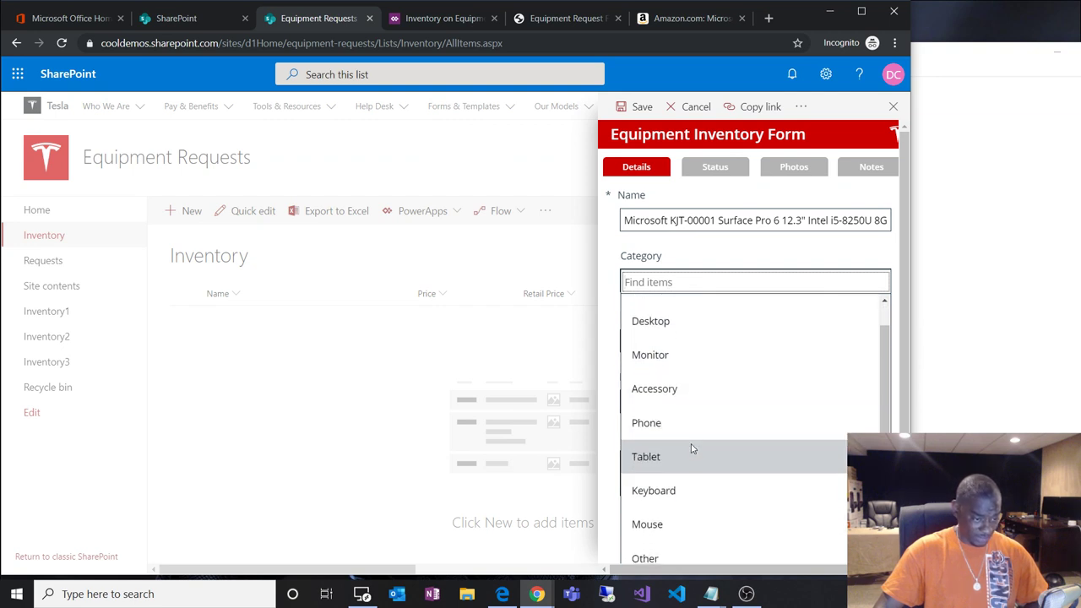
{"action": "scroll", "coordinate": [688, 439], "scroll_direction": "up", "scroll_amount": 3}
{"action": "left_click", "coordinate": [664, 313]}
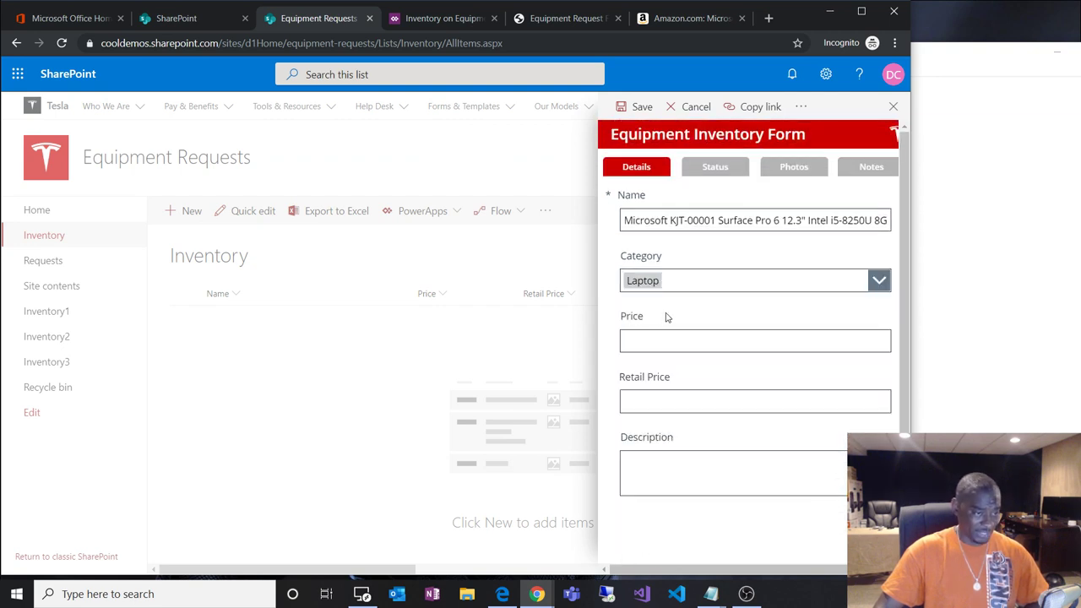
Copy the $1,049.00 price from the Amazon page into the item's Price field and enter 1399.49 as its Retail Price.
{"action": "left_click", "coordinate": [591, 19]}
{"action": "left_click", "coordinate": [688, 18]}
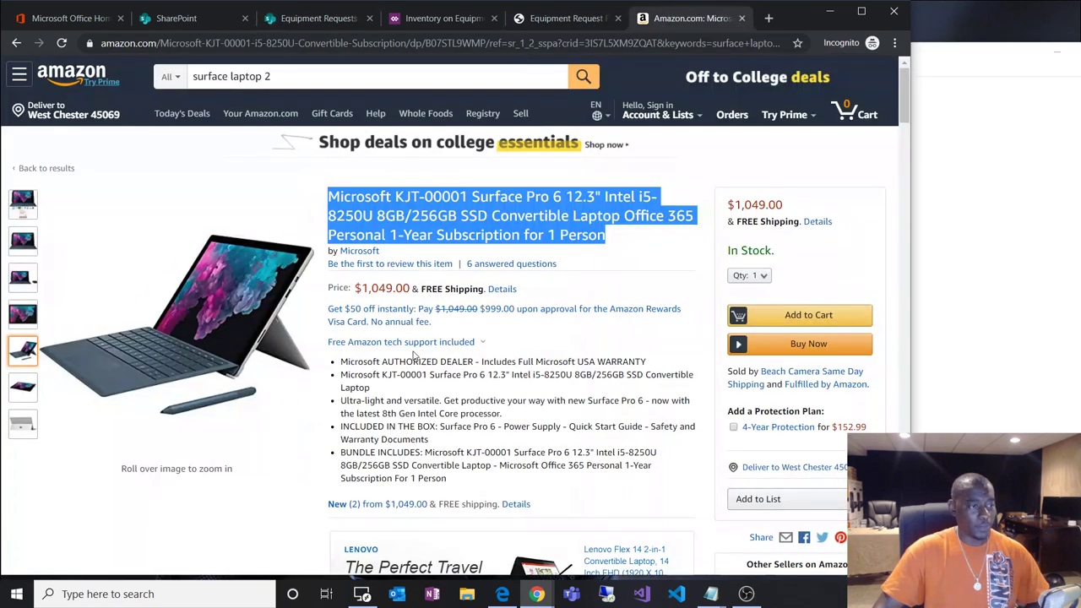
{"action": "left_click_drag", "start_coordinate": [409, 288], "coordinate": [360, 288]}
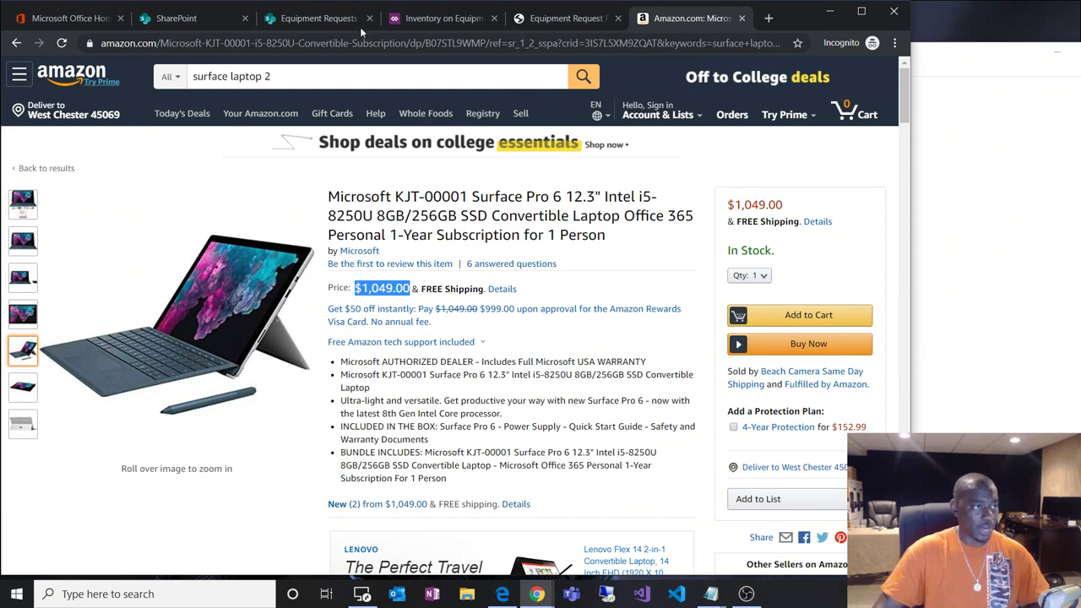
{"action": "left_click", "coordinate": [331, 22]}
{"action": "left_click", "coordinate": [646, 342]}
{"action": "type", "text": "$1,049.00"}
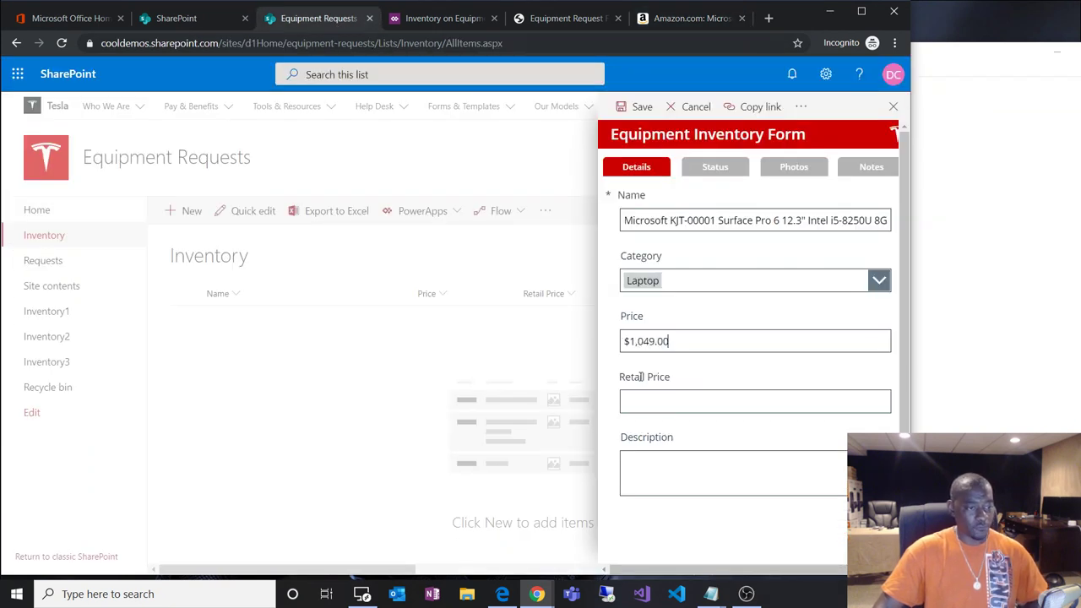
{"action": "left_click", "coordinate": [639, 405]}
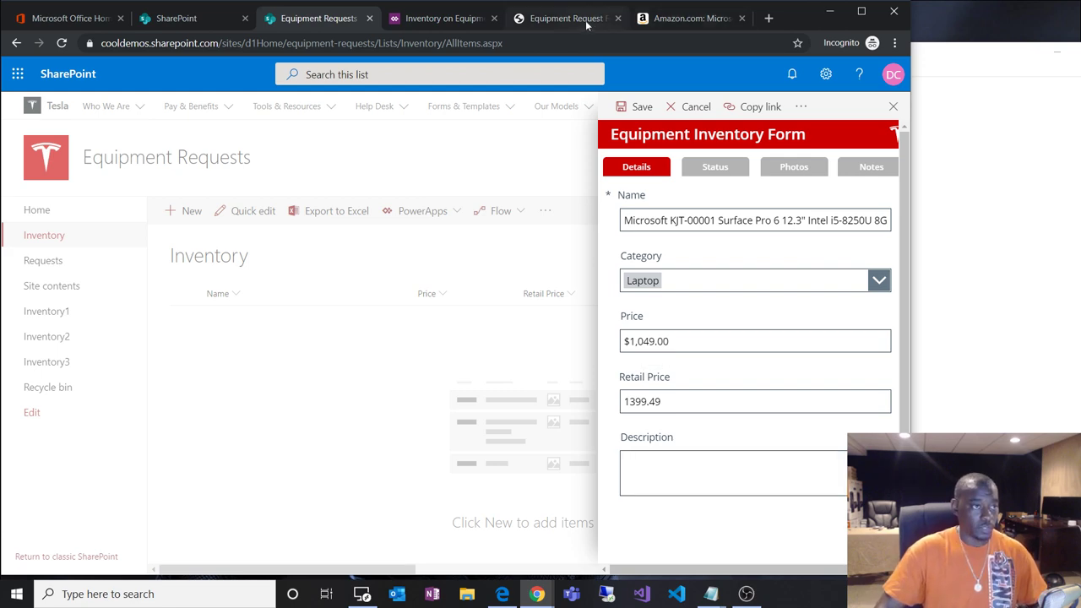
Copy the bulleted product details from the Amazon page into the inventory item's Description field.
{"action": "left_click", "coordinate": [689, 18]}
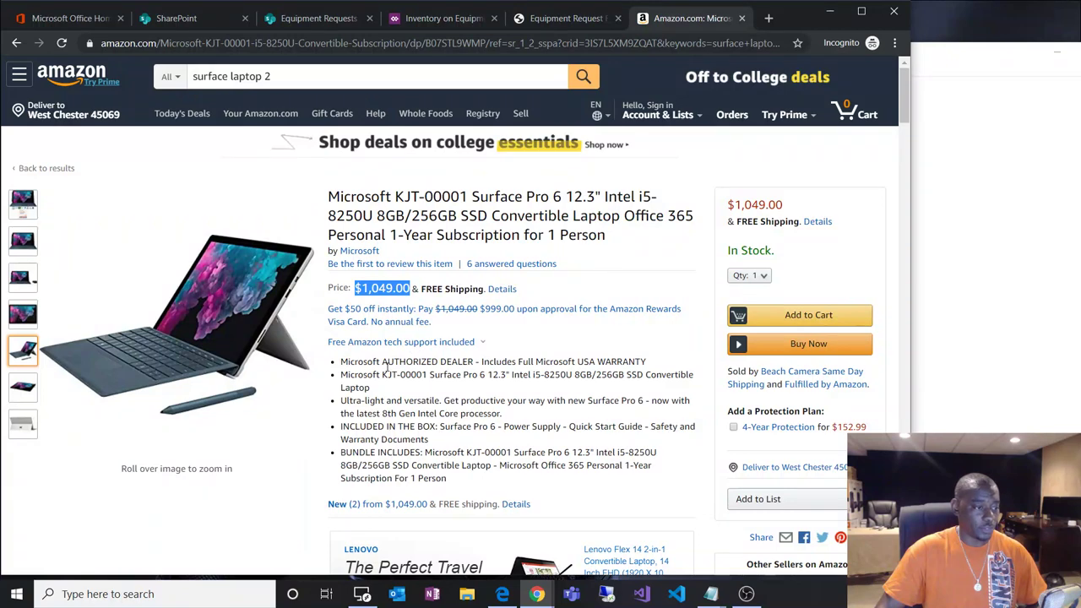
{"action": "left_click_drag", "start_coordinate": [448, 479], "coordinate": [330, 378]}
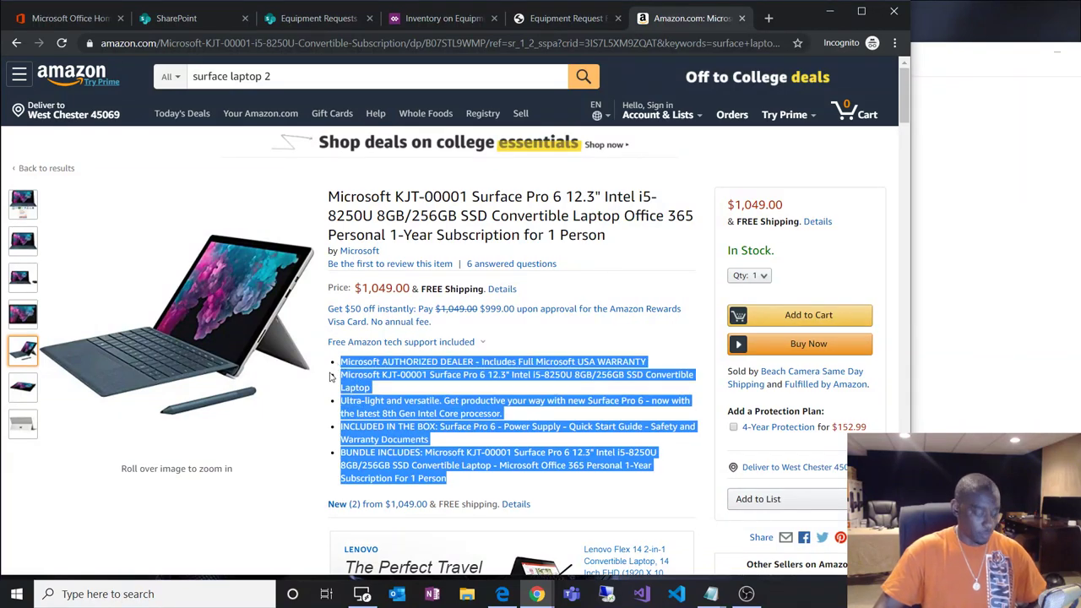
{"action": "left_click", "coordinate": [435, 23]}
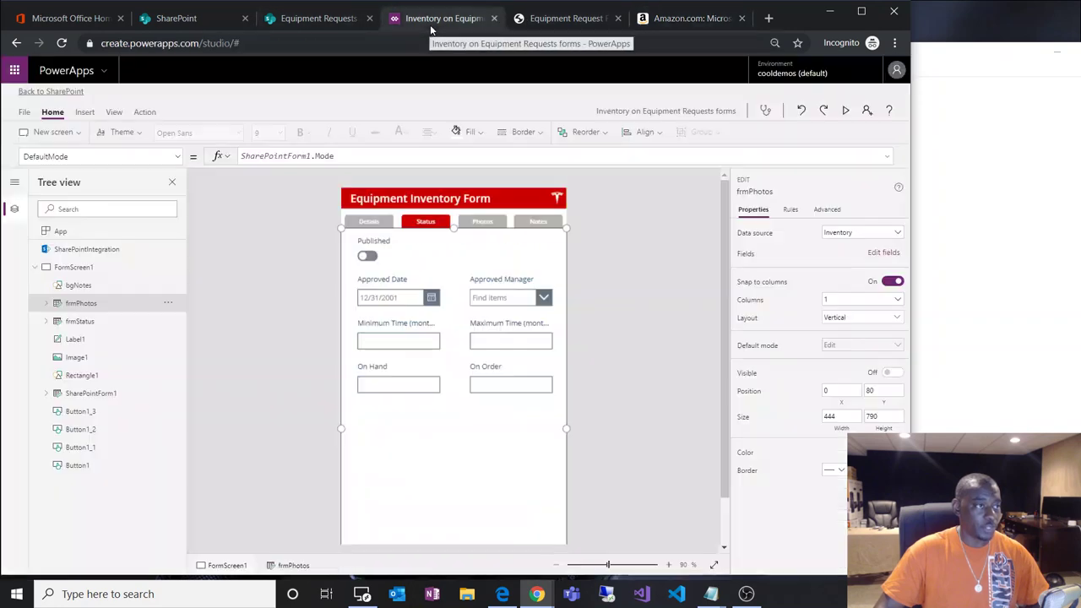
{"action": "left_click", "coordinate": [577, 19]}
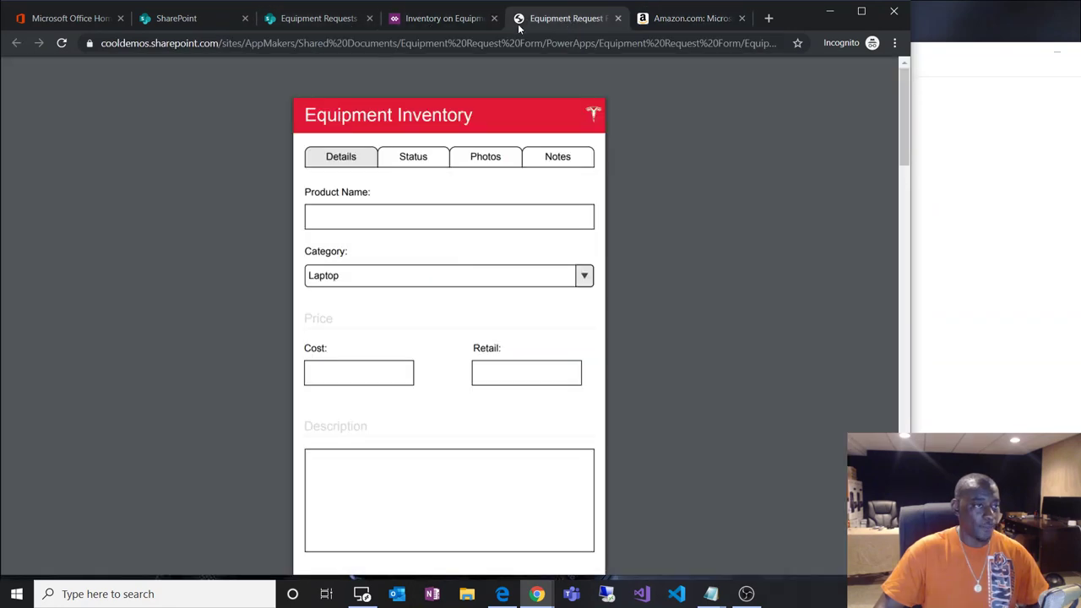
{"action": "left_click", "coordinate": [341, 22]}
{"action": "type", "text": "[BUNDLE] MICROSOFT [KJT-00001] Microsoft KJT-00001 Surface Pro 6 12.3\" Intel i5-8250U 8GB/256GB SSD Convertible Laptop + Microsoft Office 365 Personal 1-Year Subscription For 1 Person"}
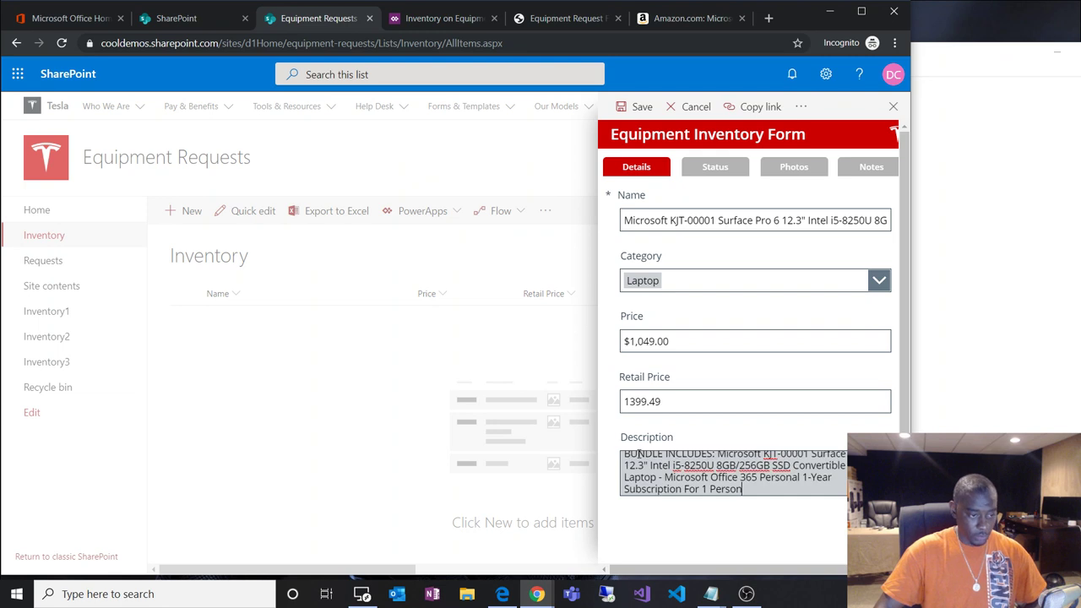
In the item's Status section, turn on Published and set the Approved Date to 8/29/2019.
{"action": "left_click", "coordinate": [698, 171]}
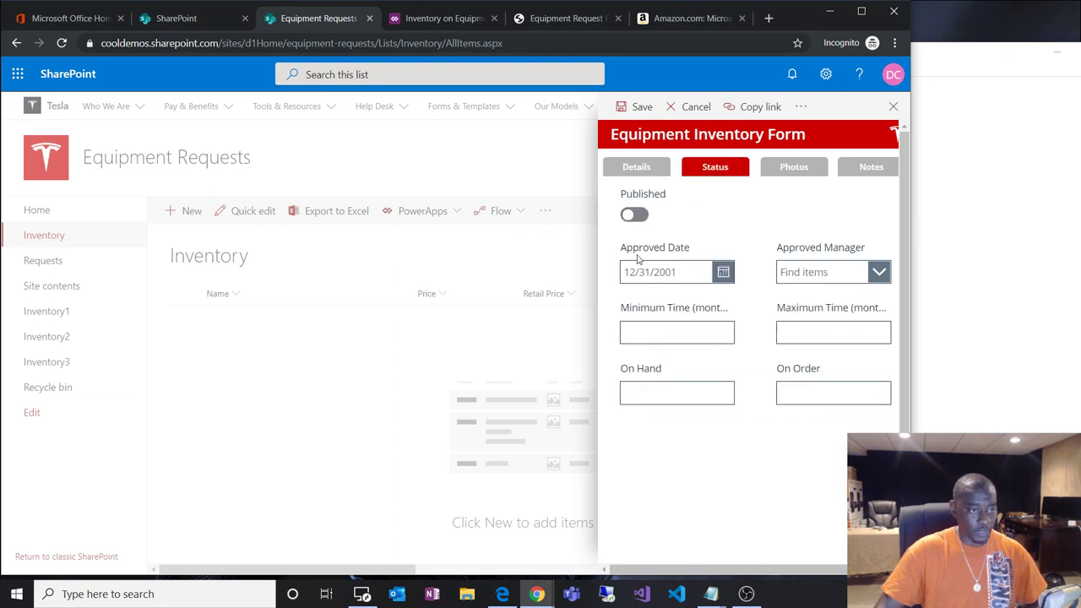
{"action": "left_click", "coordinate": [637, 216]}
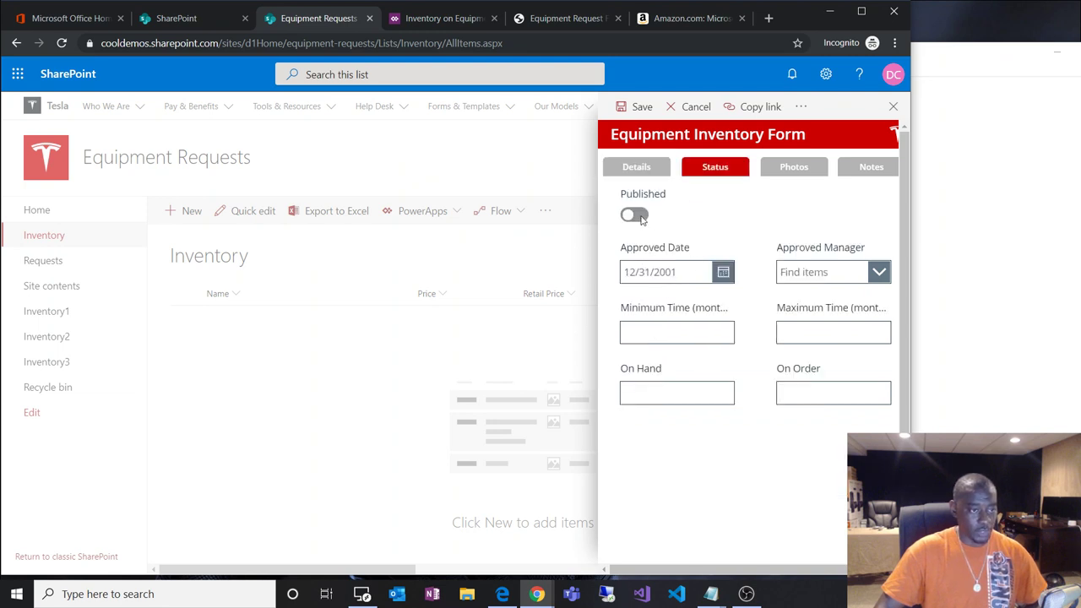
{"action": "left_click", "coordinate": [722, 272]}
{"action": "scroll", "coordinate": [770, 527], "scroll_direction": "down", "scroll_amount": 1}
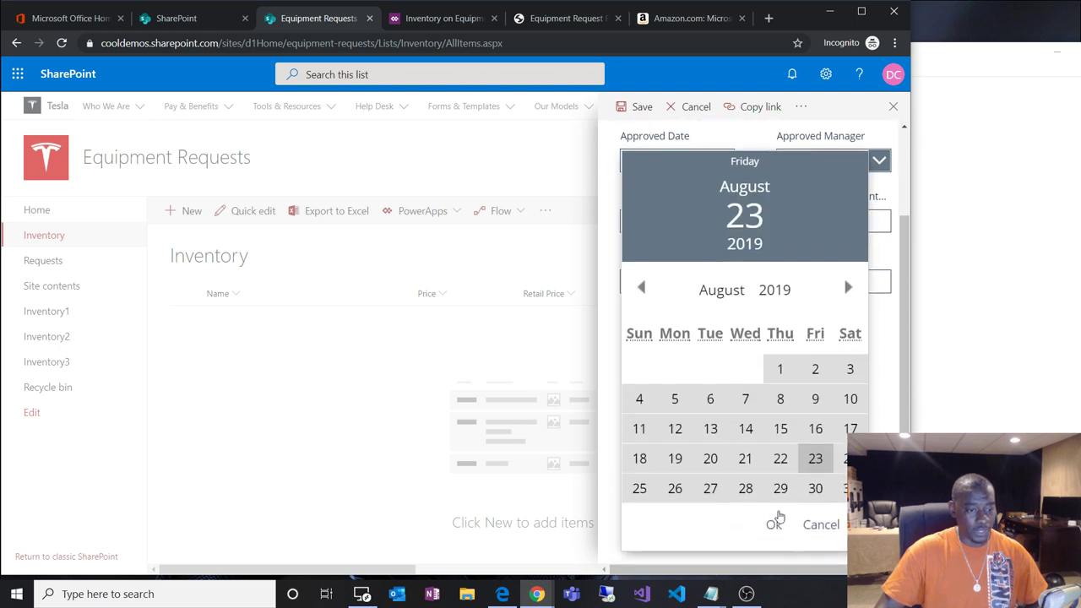
{"action": "left_click", "coordinate": [779, 488]}
{"action": "left_click", "coordinate": [775, 525]}
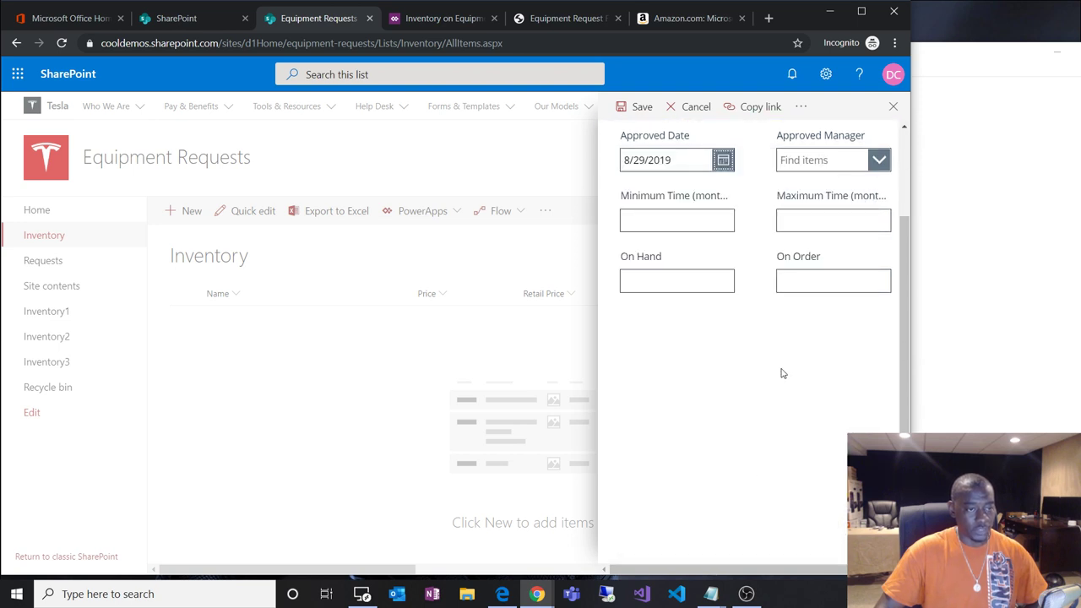
Save the new inventory item and reopen the Surface Pro 6 entry for editing.
{"action": "left_click", "coordinate": [638, 108]}
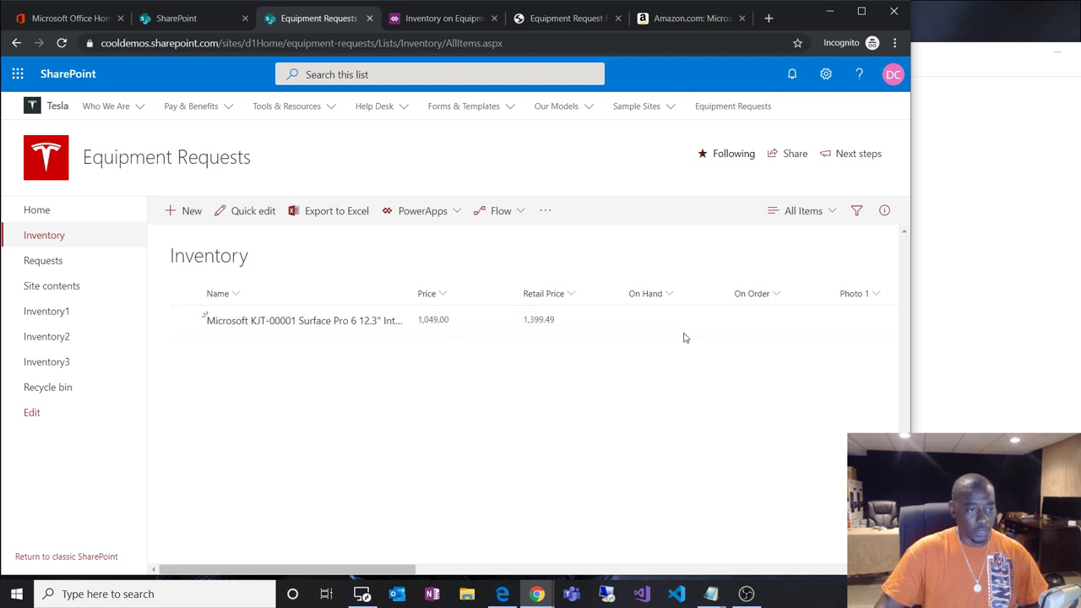
{"action": "left_click", "coordinate": [184, 322]}
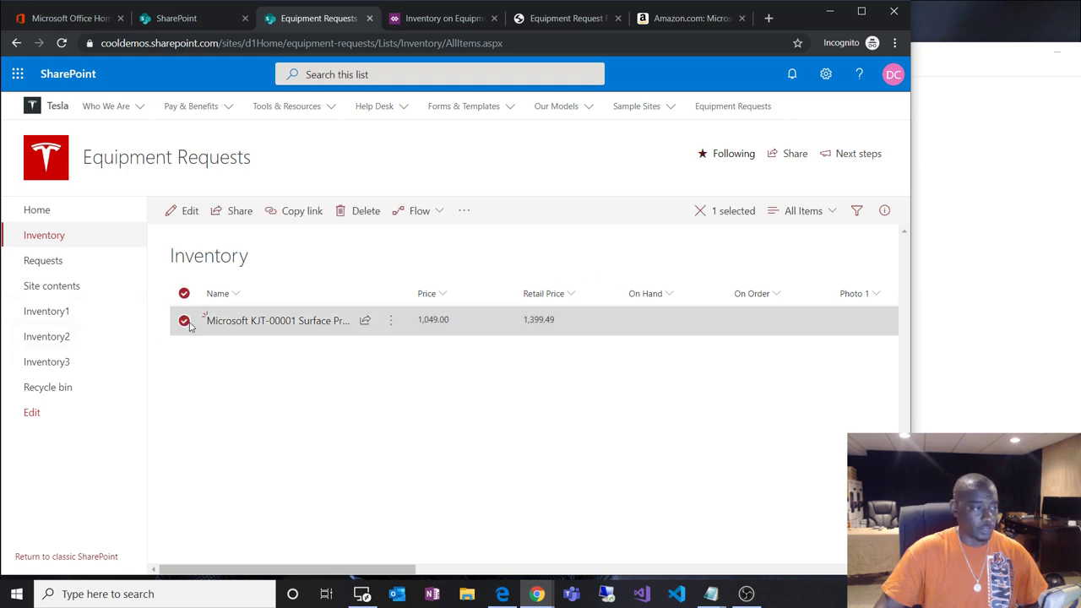
{"action": "left_click", "coordinate": [189, 210]}
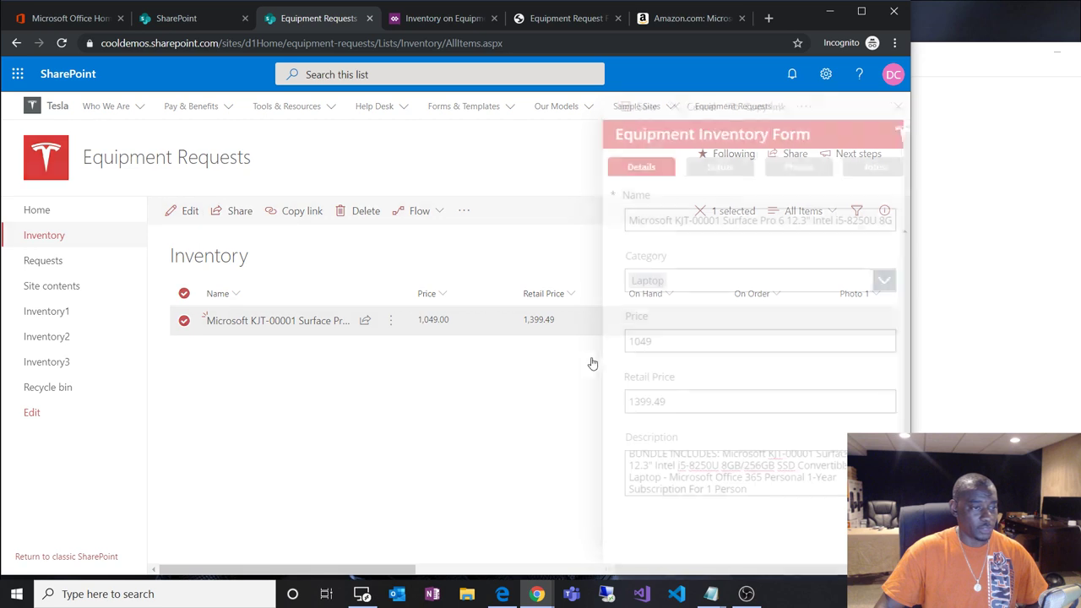
In the Surface Pro 6 item's Status section, set On Hand and On Order to 999 and save the item.
{"action": "left_click", "coordinate": [714, 168]}
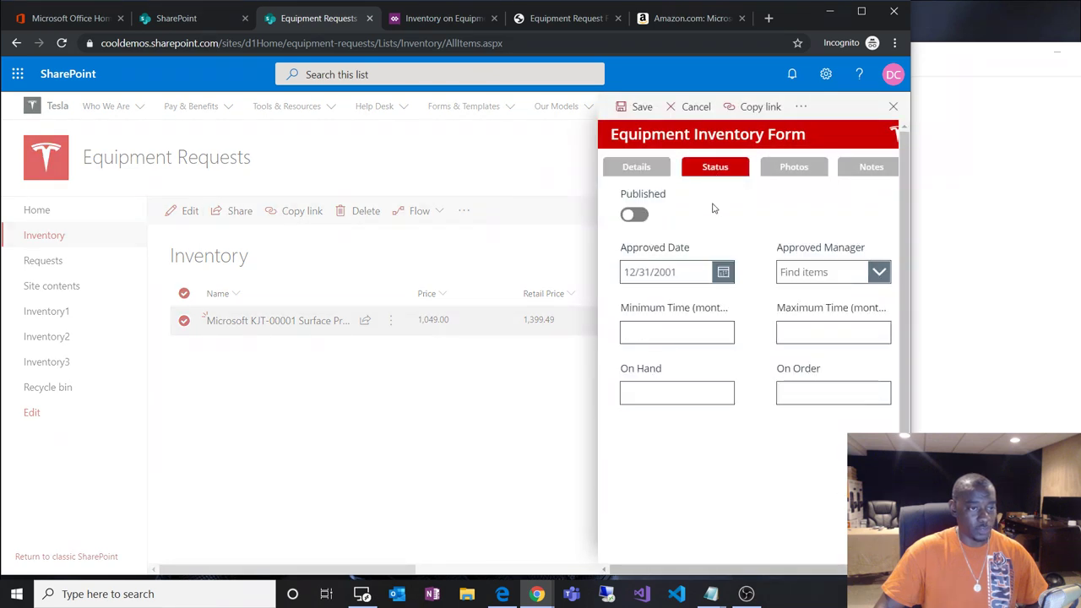
{"action": "left_click", "coordinate": [664, 393]}
{"action": "type", "text": "999"}
{"action": "key", "text": "Tab"}
{"action": "type", "text": "999"}
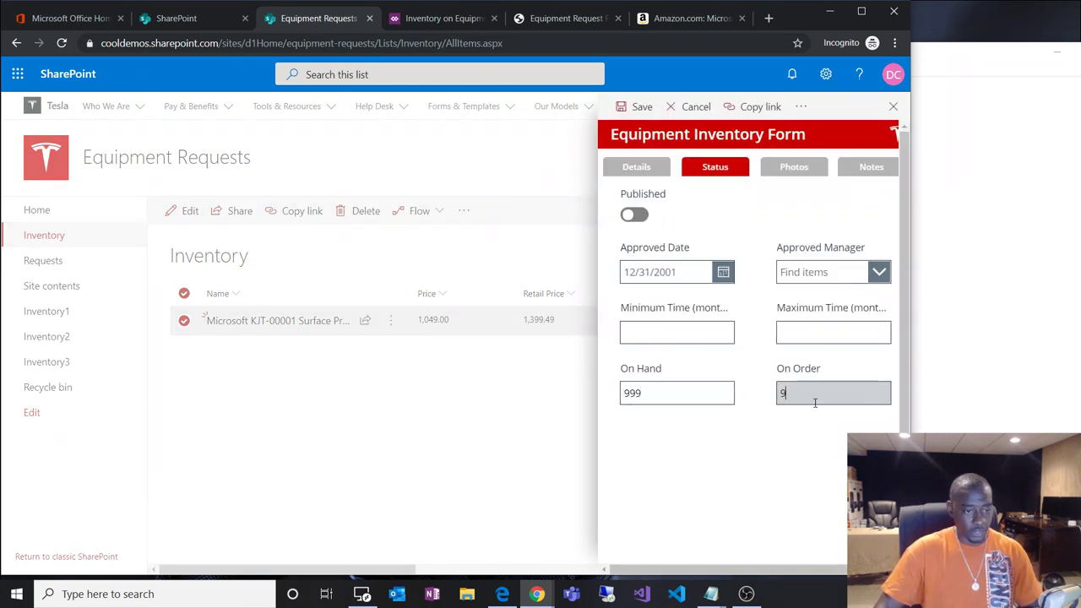
{"action": "left_click", "coordinate": [635, 106]}
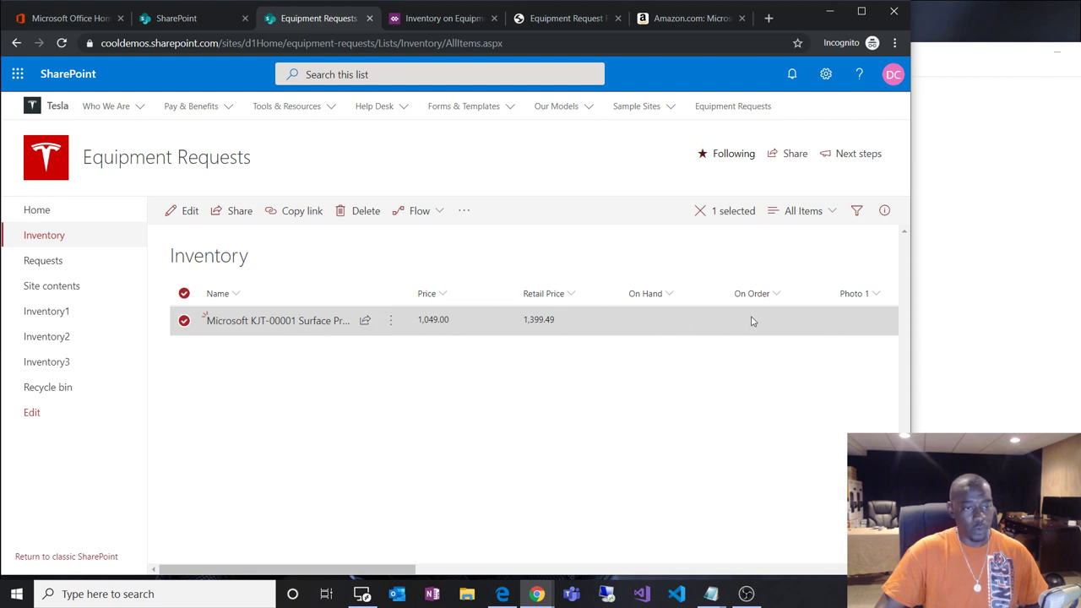
Return to the PowerApps form editor and compare the data cards under frmPhotos with those under SharePointForm1.
{"action": "left_click", "coordinate": [445, 18]}
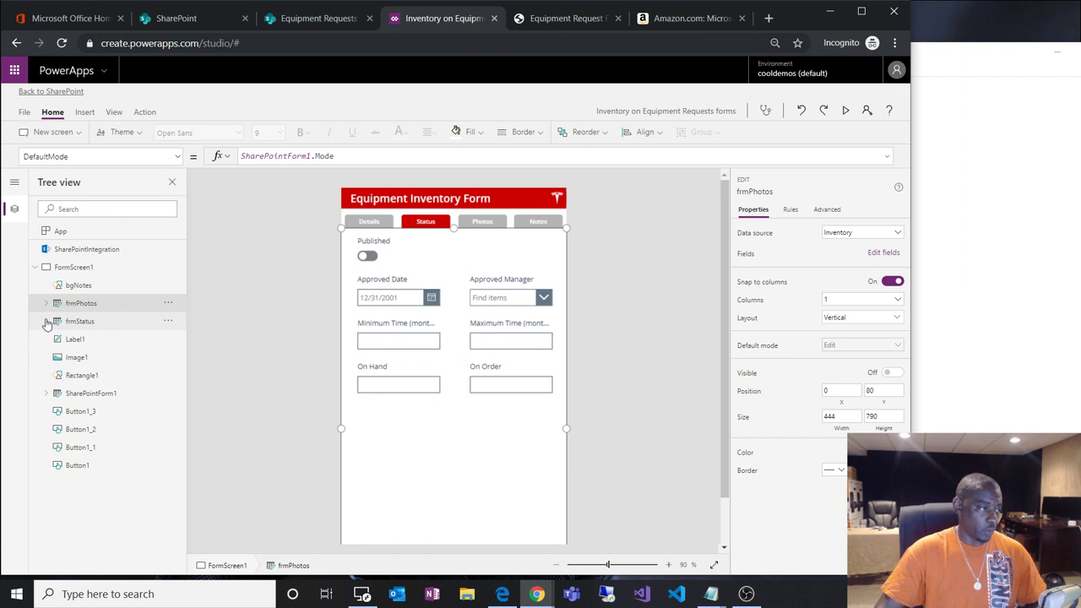
{"action": "left_click", "coordinate": [46, 303]}
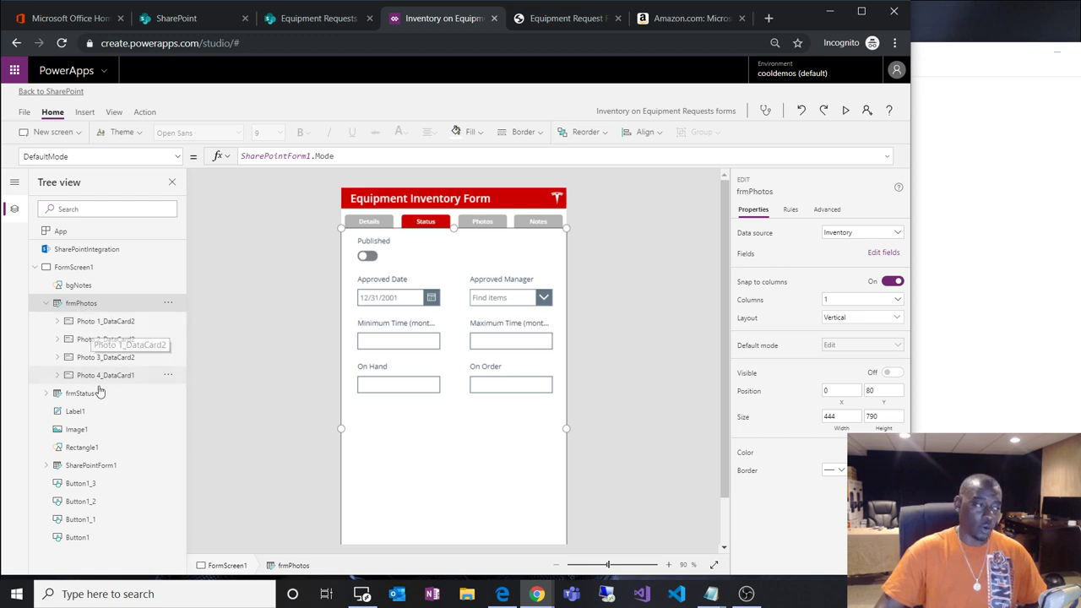
{"action": "left_click", "coordinate": [47, 466]}
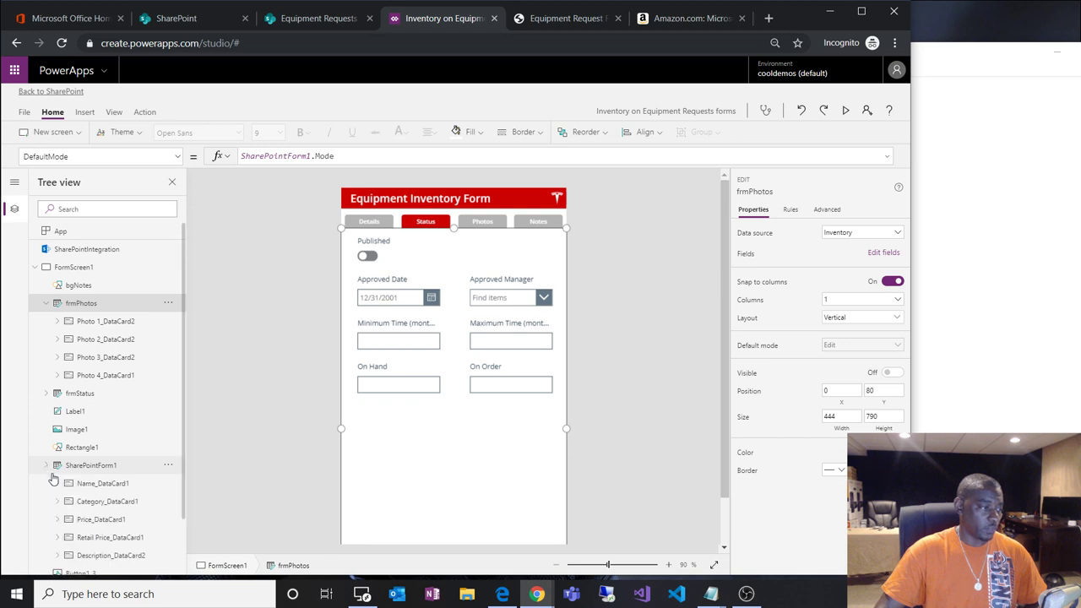
{"action": "scroll", "coordinate": [113, 473], "scroll_direction": "down", "scroll_amount": 1}
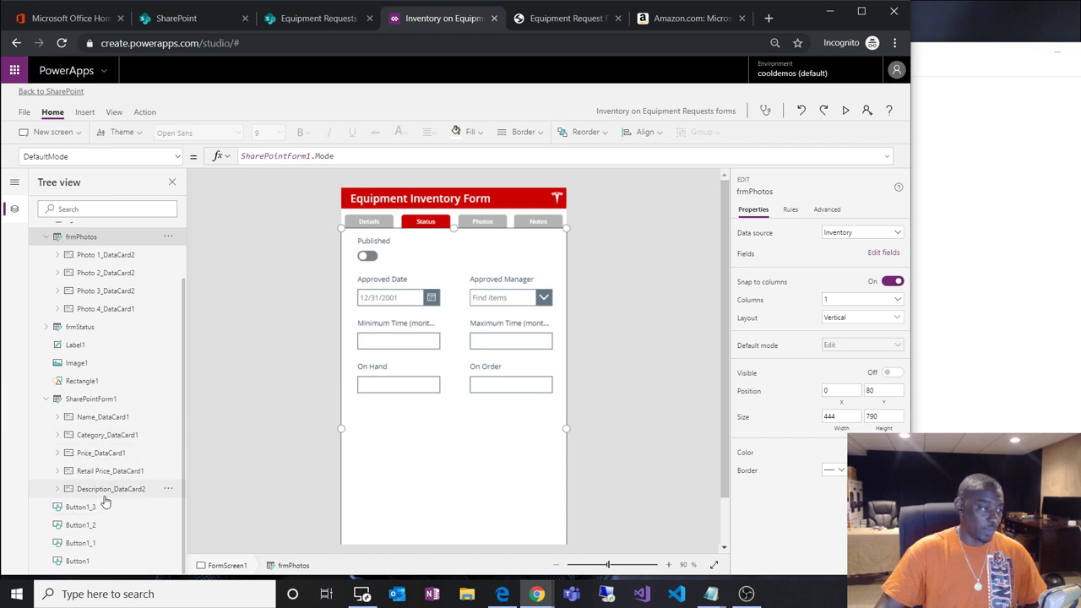
Add the Photo 1, Photo 2, Photo 3 and Photo 4 fields to SharePointForm1 and collapse all field entries.
{"action": "left_click", "coordinate": [96, 402]}
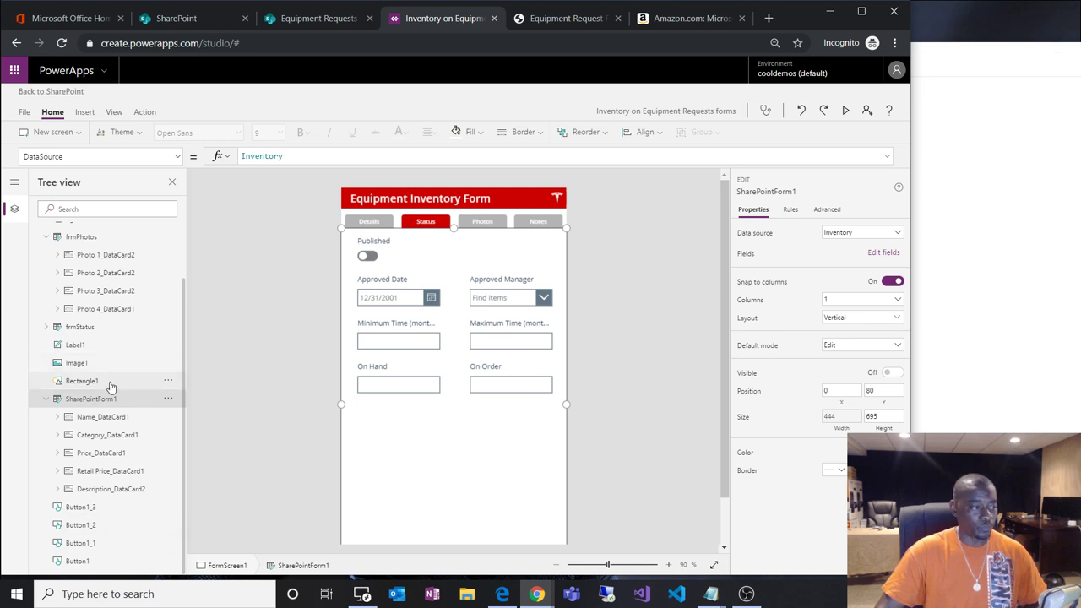
{"action": "left_click", "coordinate": [884, 253]}
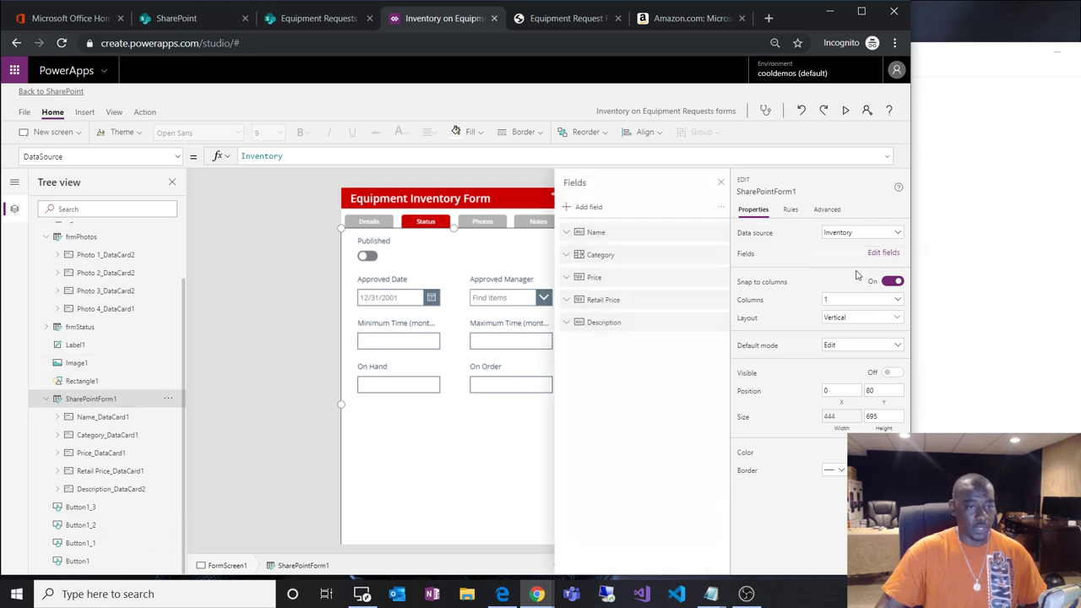
{"action": "left_click", "coordinate": [584, 206]}
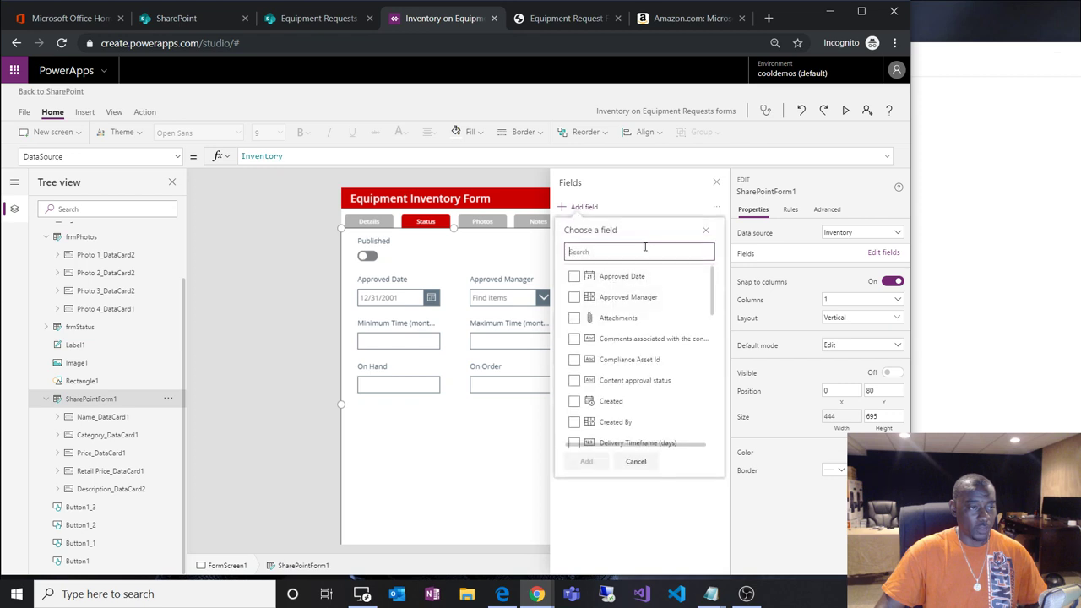
{"action": "type", "text": "phot"}
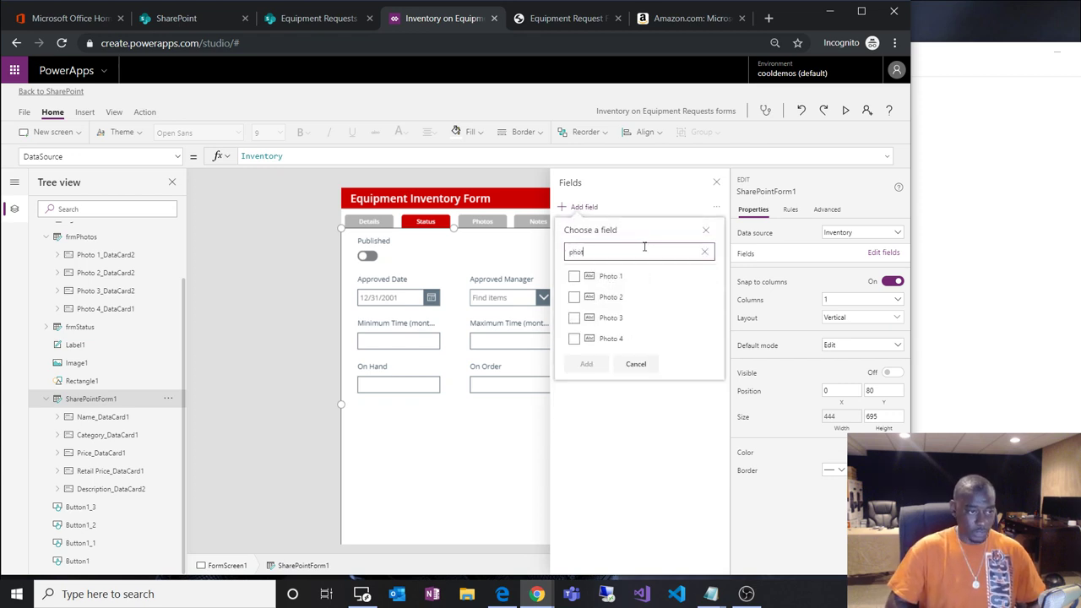
{"action": "left_click", "coordinate": [574, 276]}
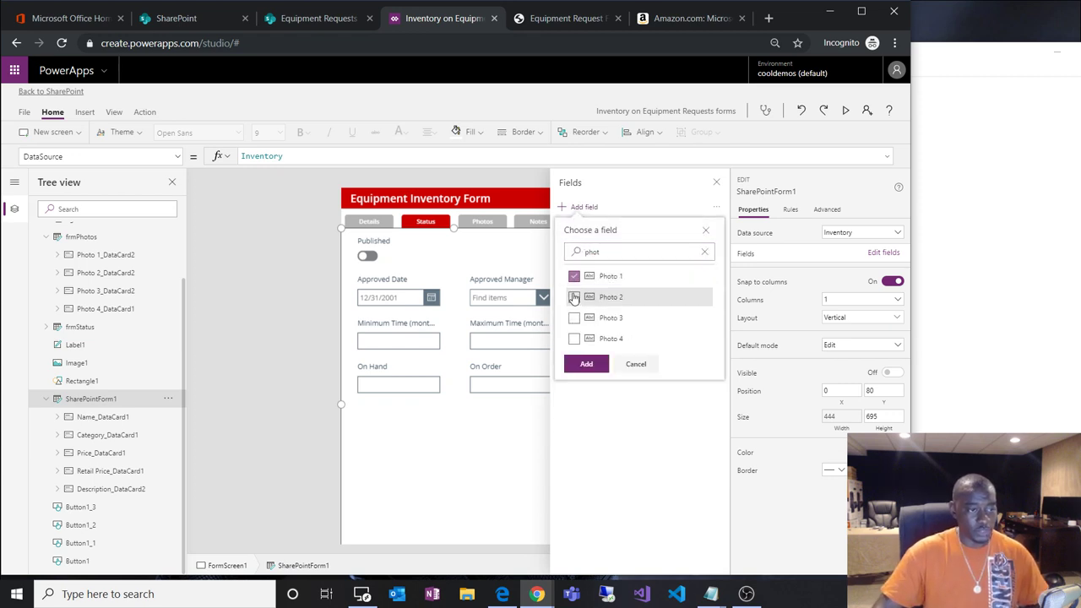
{"action": "left_click", "coordinate": [574, 297]}
{"action": "left_click", "coordinate": [573, 318]}
{"action": "left_click", "coordinate": [581, 369]}
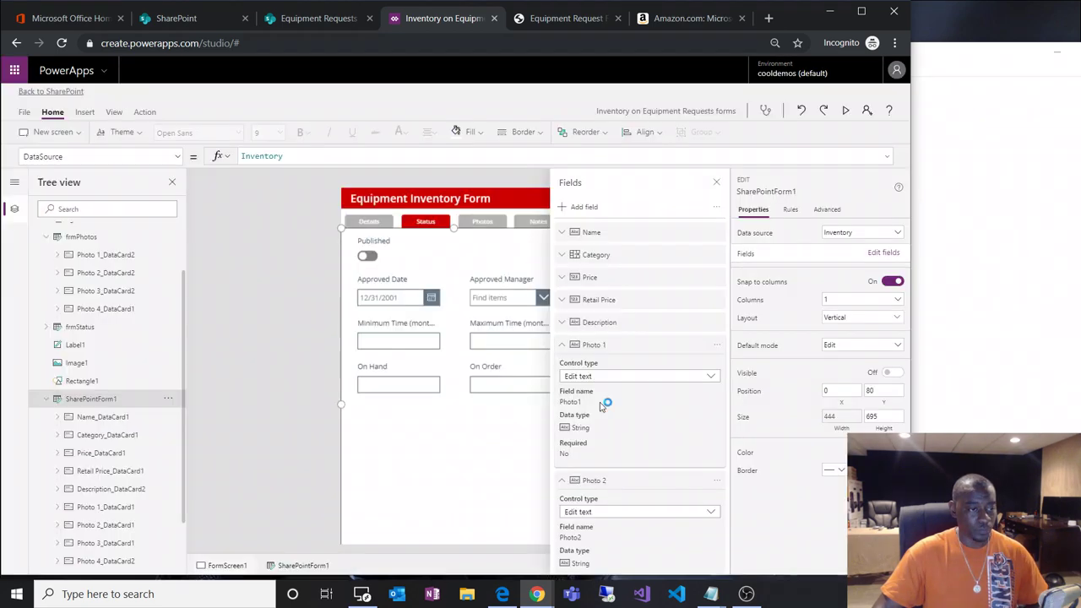
{"action": "left_click", "coordinate": [716, 207]}
{"action": "left_click", "coordinate": [740, 239]}
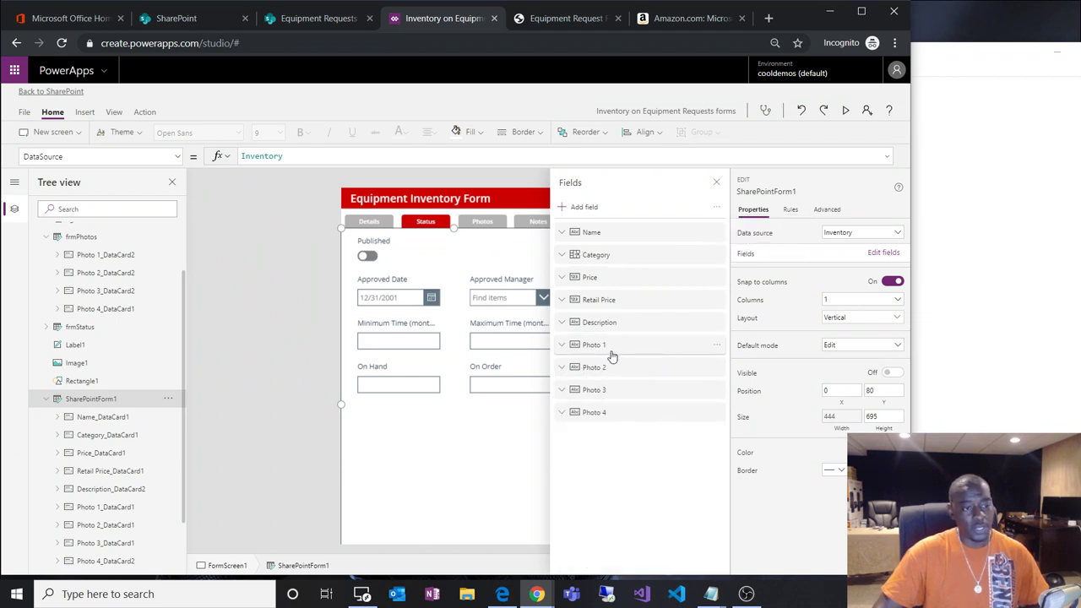
Select the Photo 1 card in SharePointForm1 and examine the added photo fields in the form's Details section.
{"action": "left_click", "coordinate": [717, 348]}
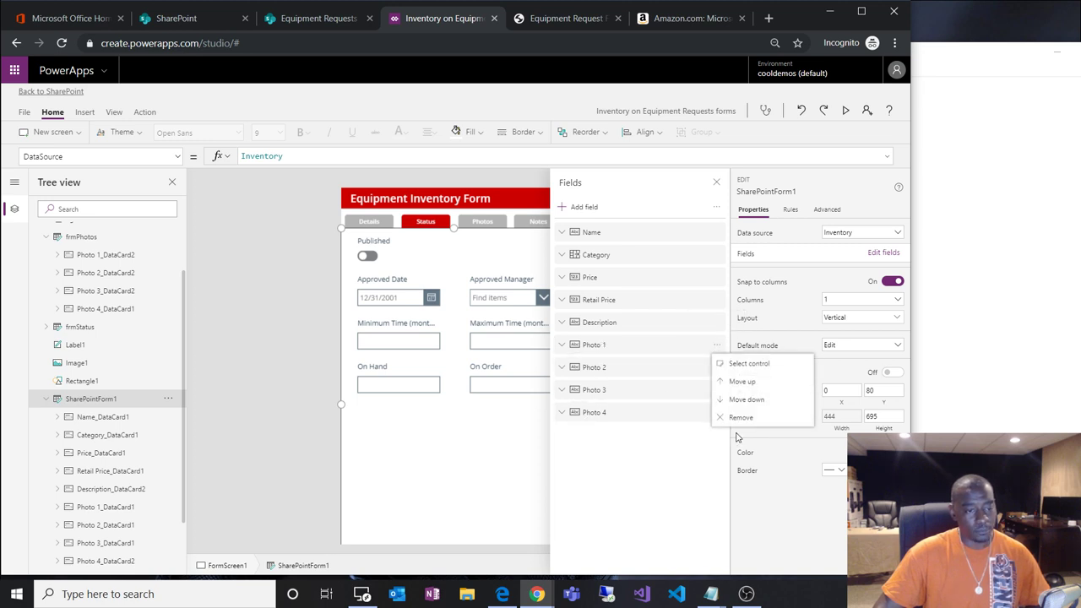
{"action": "left_click", "coordinate": [722, 363]}
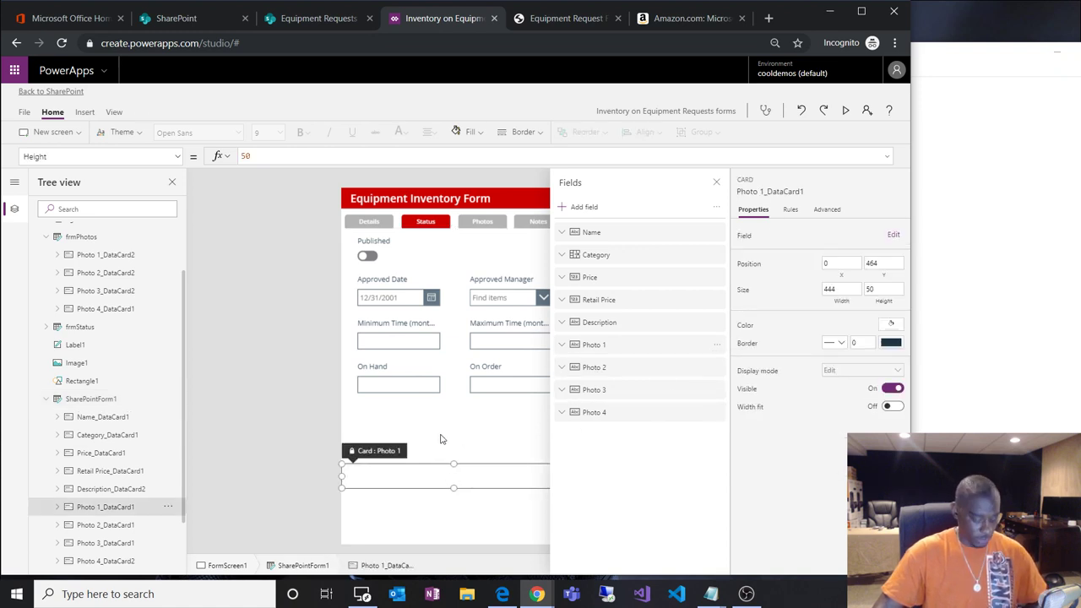
{"action": "left_click", "coordinate": [369, 222]}
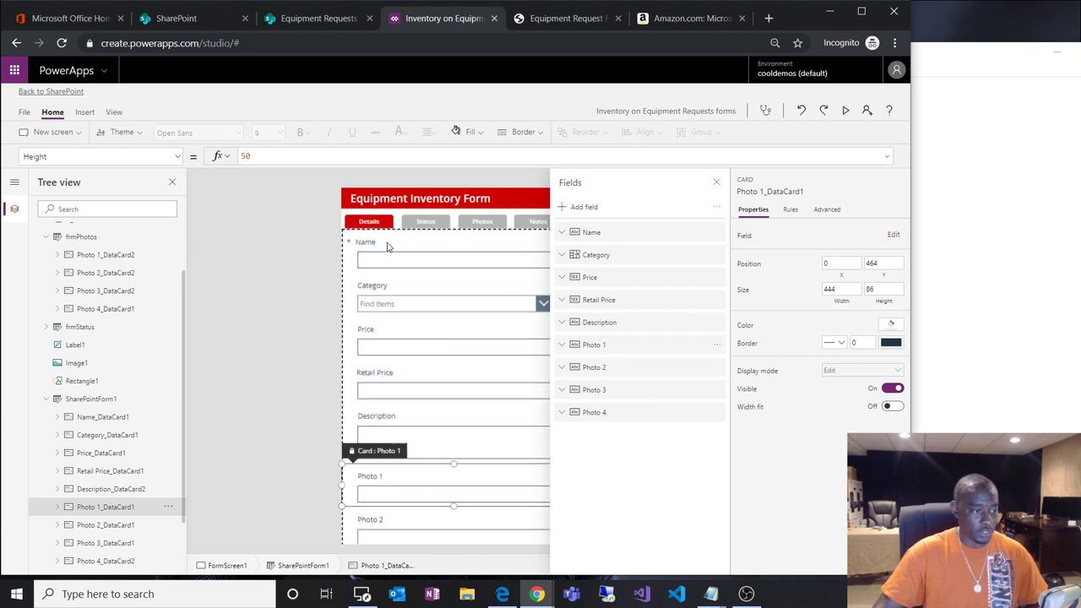
{"action": "scroll", "coordinate": [455, 448], "scroll_direction": "down", "scroll_amount": 3}
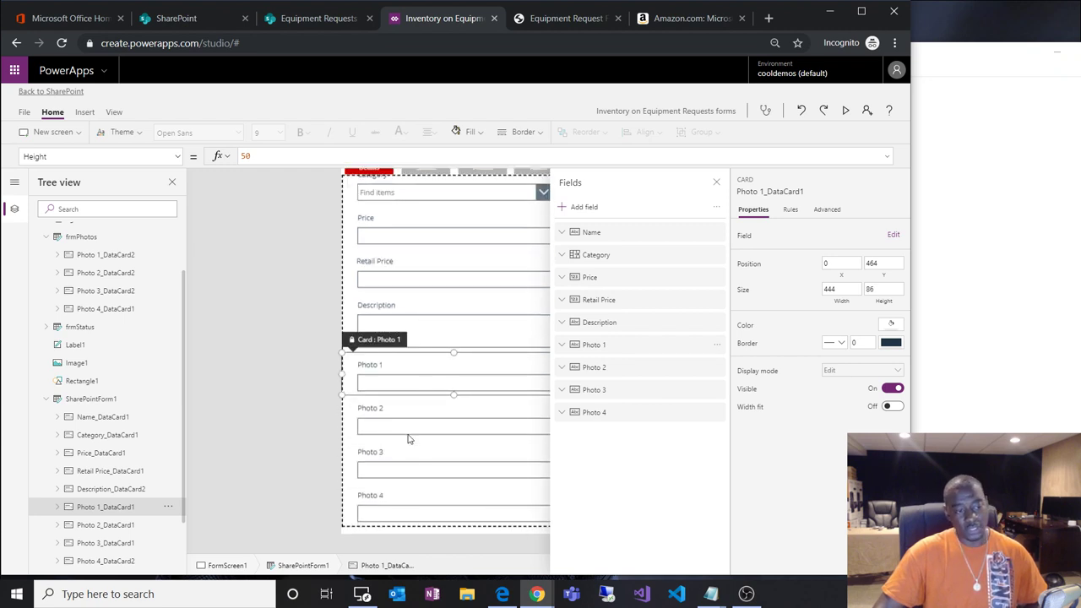
{"action": "scroll", "coordinate": [409, 436], "scroll_direction": "up", "scroll_amount": 2}
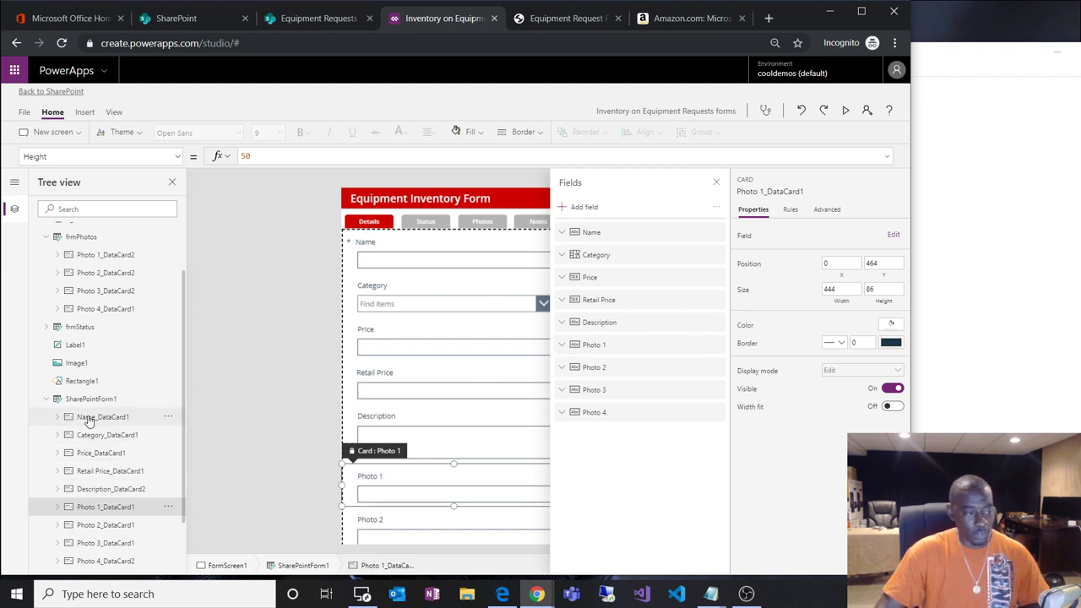
Turn off visibility for SharePointForm1's Photo 1 card.
{"action": "left_click", "coordinate": [678, 351]}
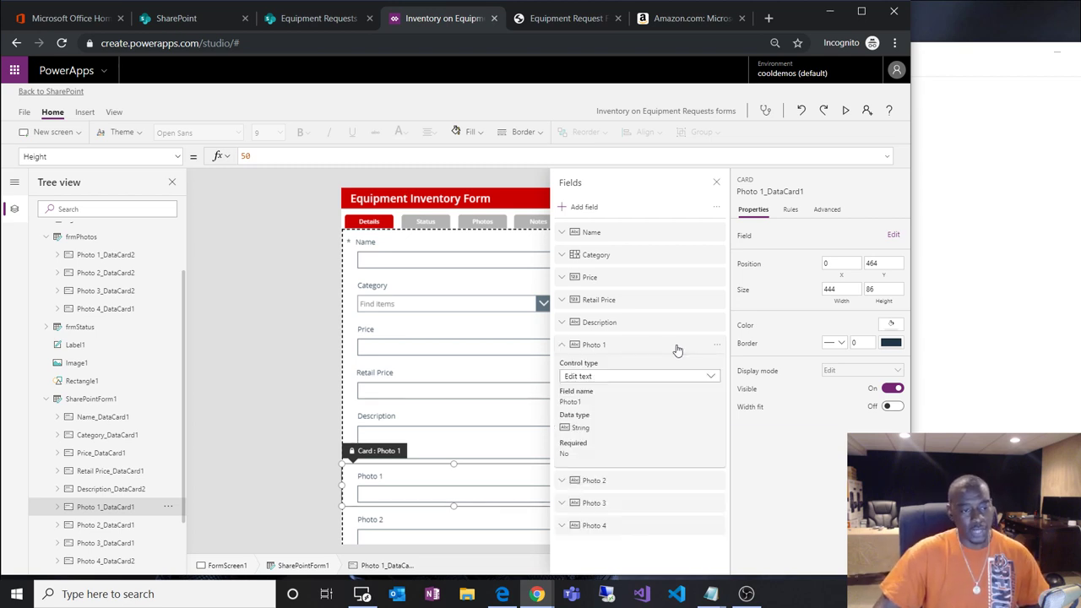
{"action": "left_click", "coordinate": [716, 346]}
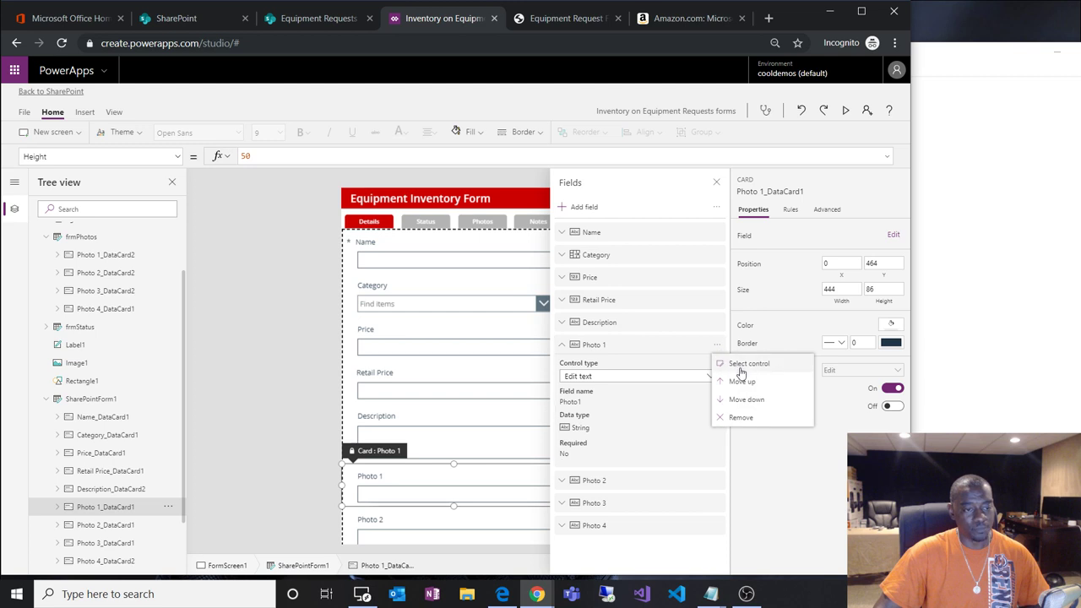
{"action": "left_click", "coordinate": [712, 353]}
{"action": "left_click", "coordinate": [893, 388]}
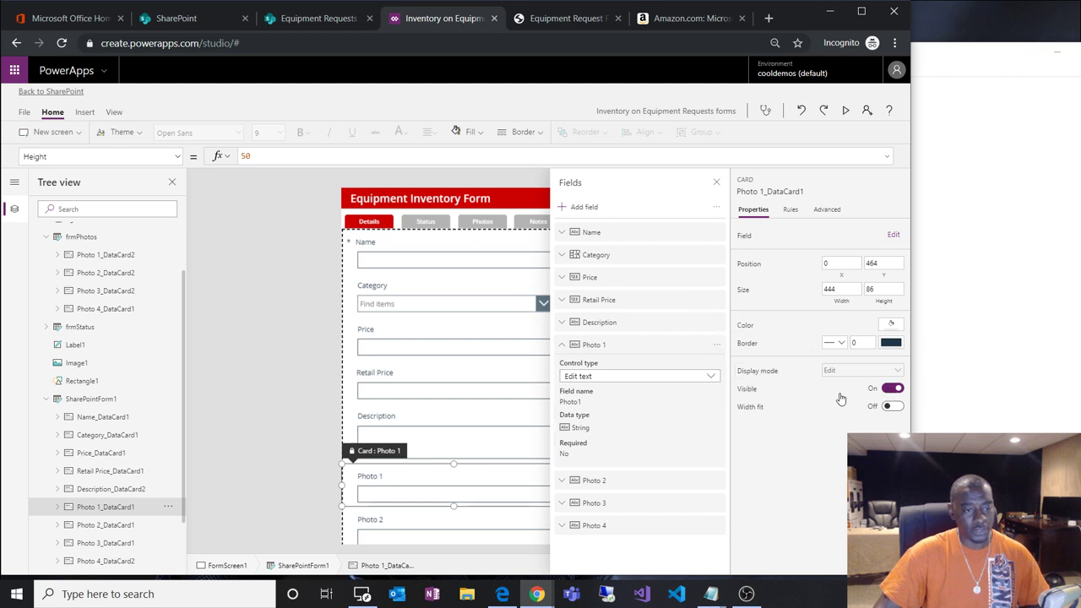
{"action": "left_click", "coordinate": [698, 348]}
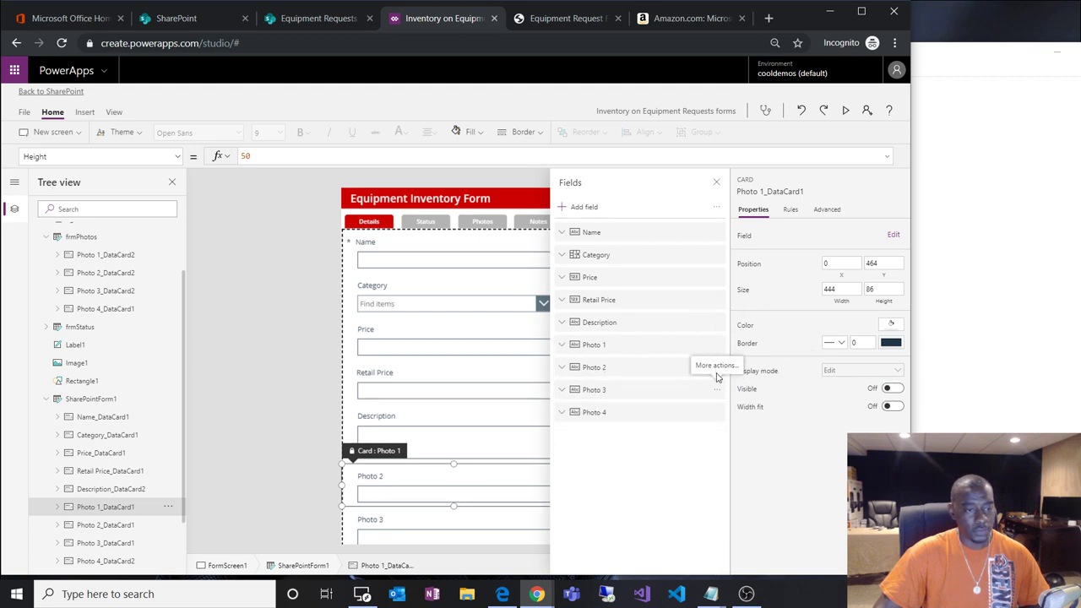
Turn off visibility for the Photo 2, Photo 3 and Photo 4 cards in SharePointForm1.
{"action": "left_click", "coordinate": [716, 368]}
{"action": "left_click", "coordinate": [731, 382]}
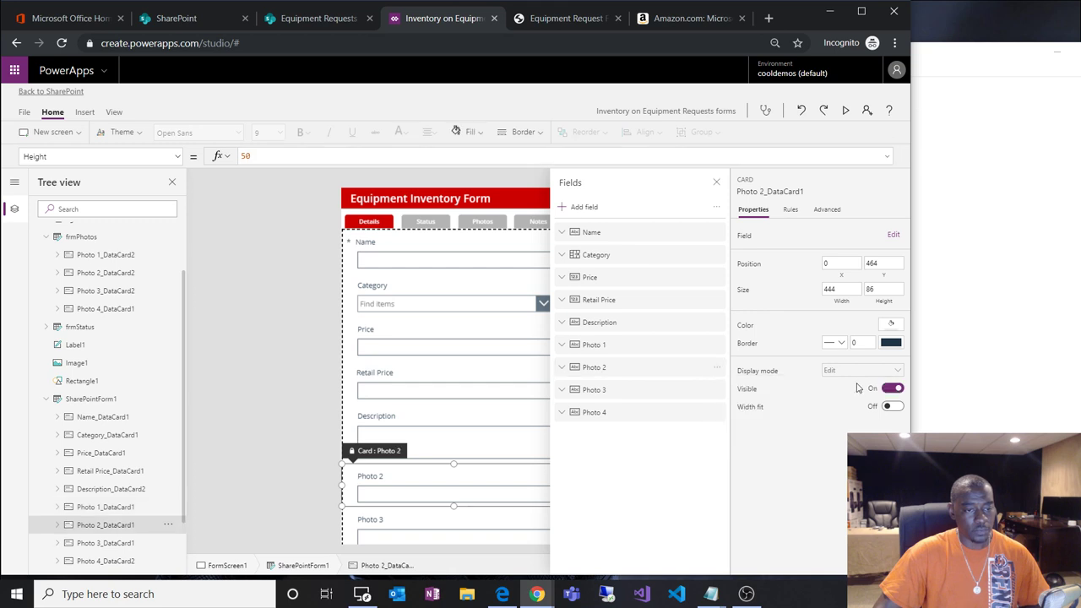
{"action": "left_click", "coordinate": [889, 390]}
{"action": "left_click", "coordinate": [717, 389]}
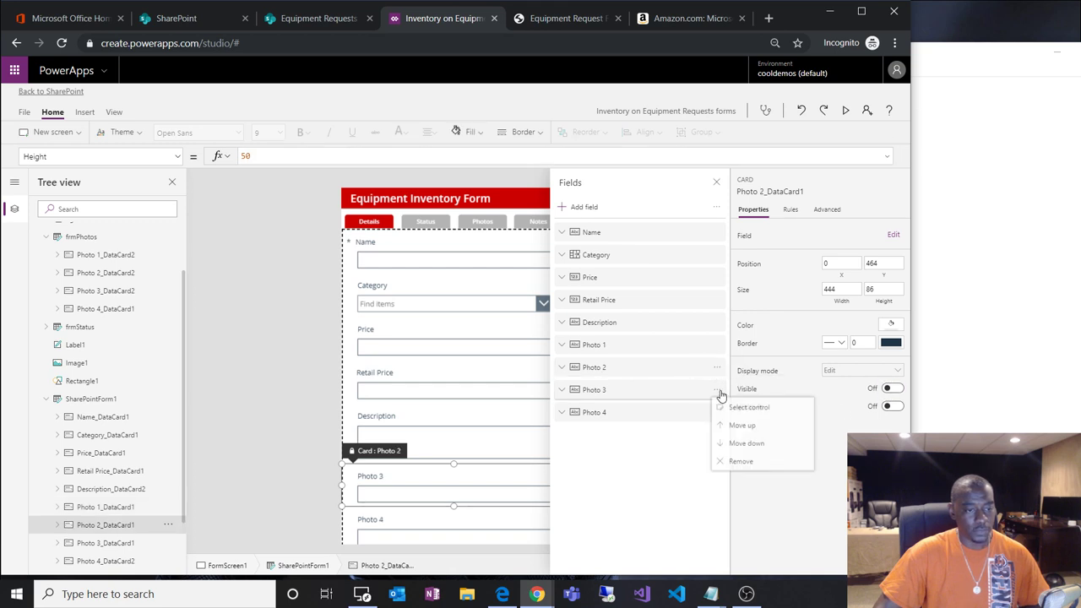
{"action": "left_click", "coordinate": [748, 409]}
{"action": "left_click", "coordinate": [889, 390]}
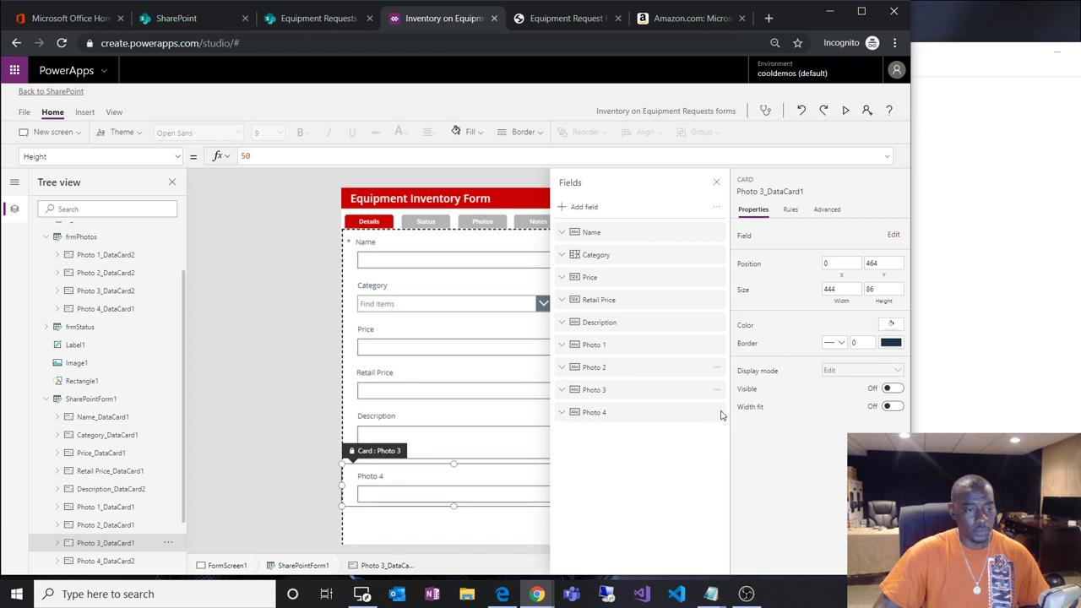
{"action": "left_click", "coordinate": [717, 413]}
{"action": "left_click", "coordinate": [748, 431]}
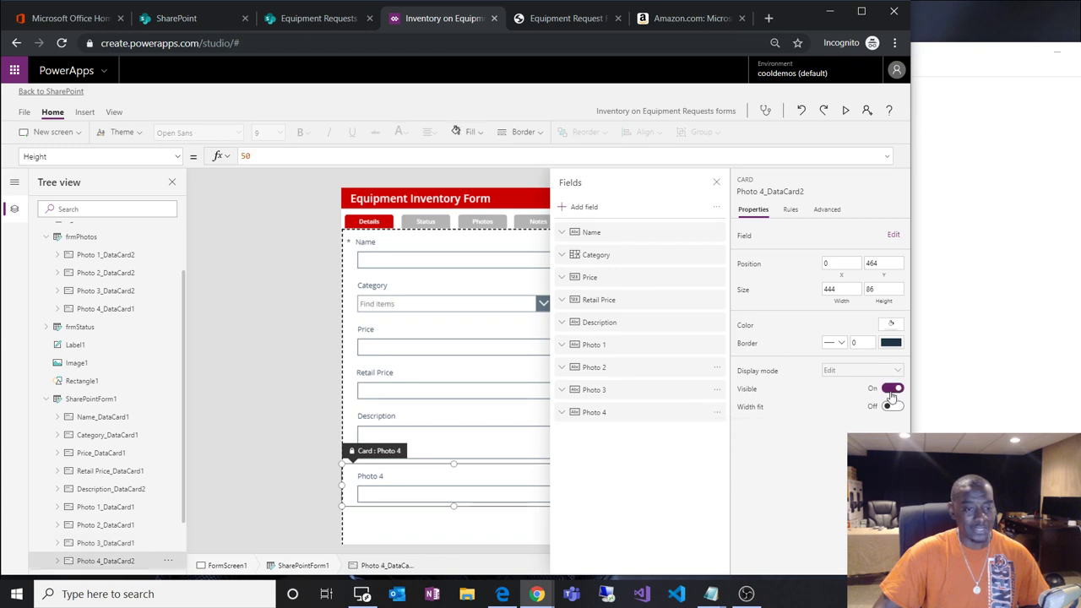
{"action": "left_click", "coordinate": [892, 388]}
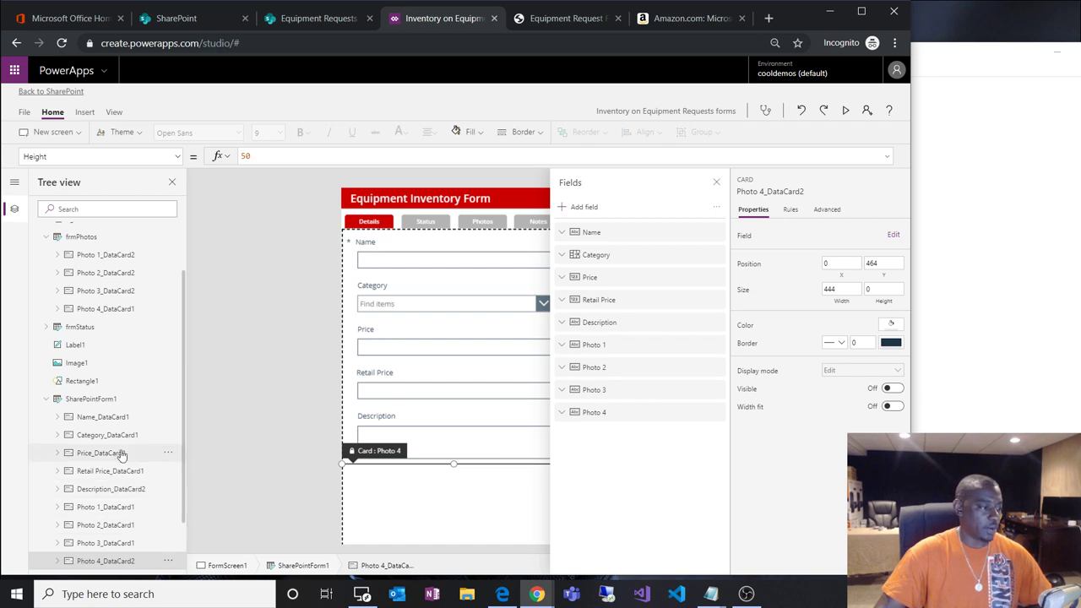
Examine the controls inside frmPhotos' Photo 1 and Photo 2 cards, selecting Photo 1's text input and displaying the Photos section.
{"action": "scroll", "coordinate": [122, 447], "scroll_direction": "down", "scroll_amount": 2}
{"action": "scroll", "coordinate": [125, 445], "scroll_direction": "down", "scroll_amount": 1}
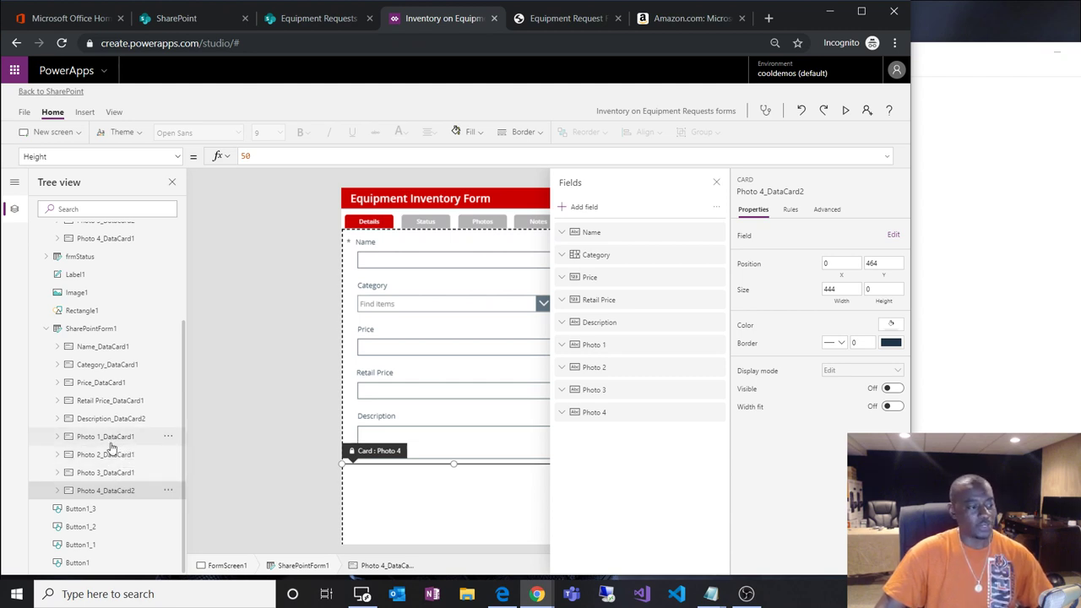
{"action": "scroll", "coordinate": [114, 439], "scroll_direction": "up", "scroll_amount": 3}
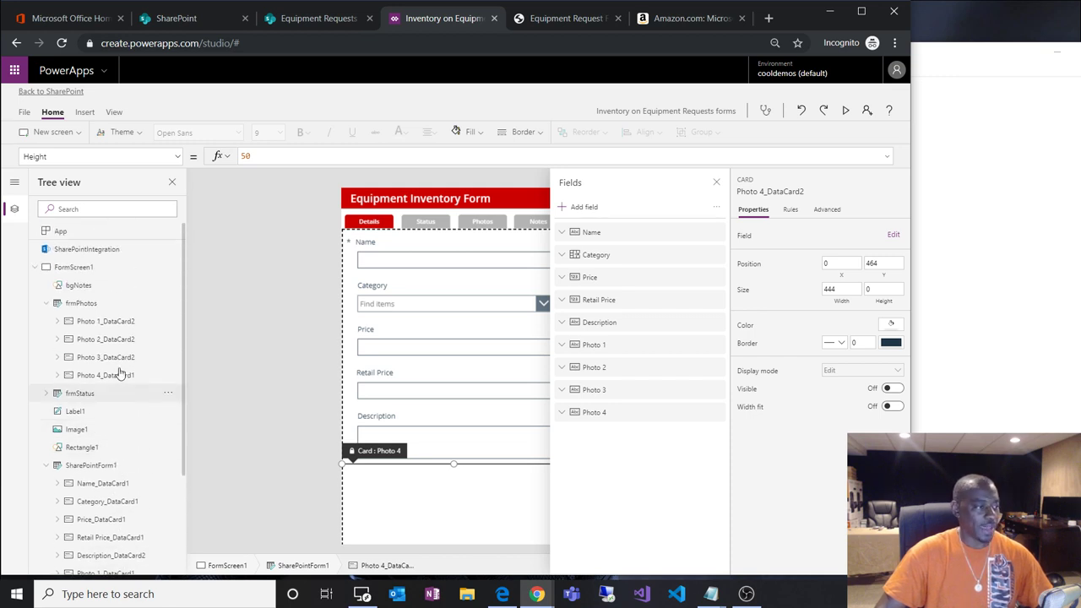
{"action": "left_click", "coordinate": [105, 326]}
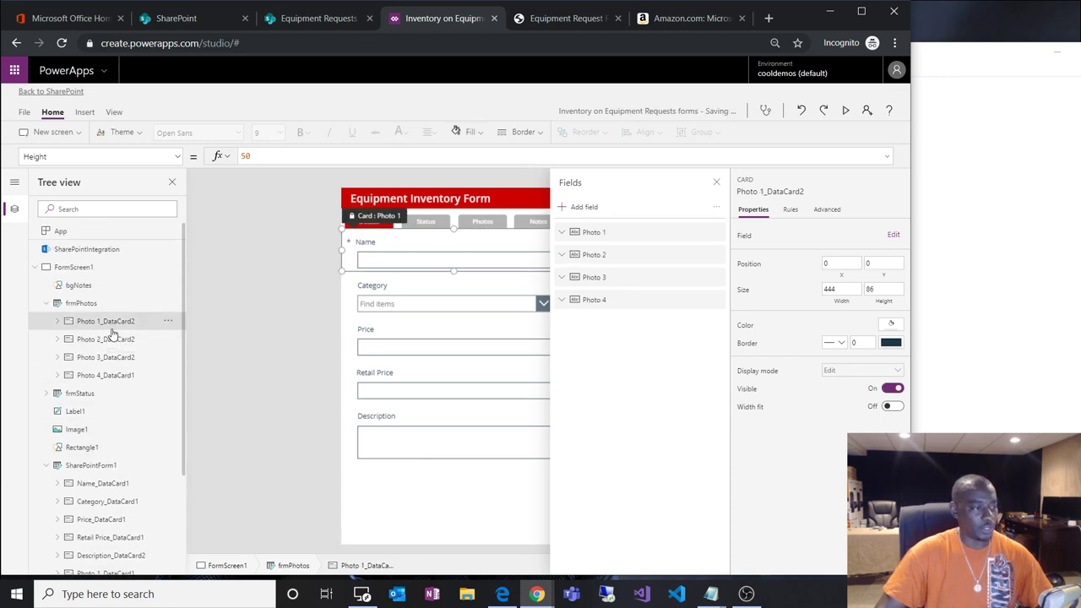
{"action": "left_click", "coordinate": [57, 322]}
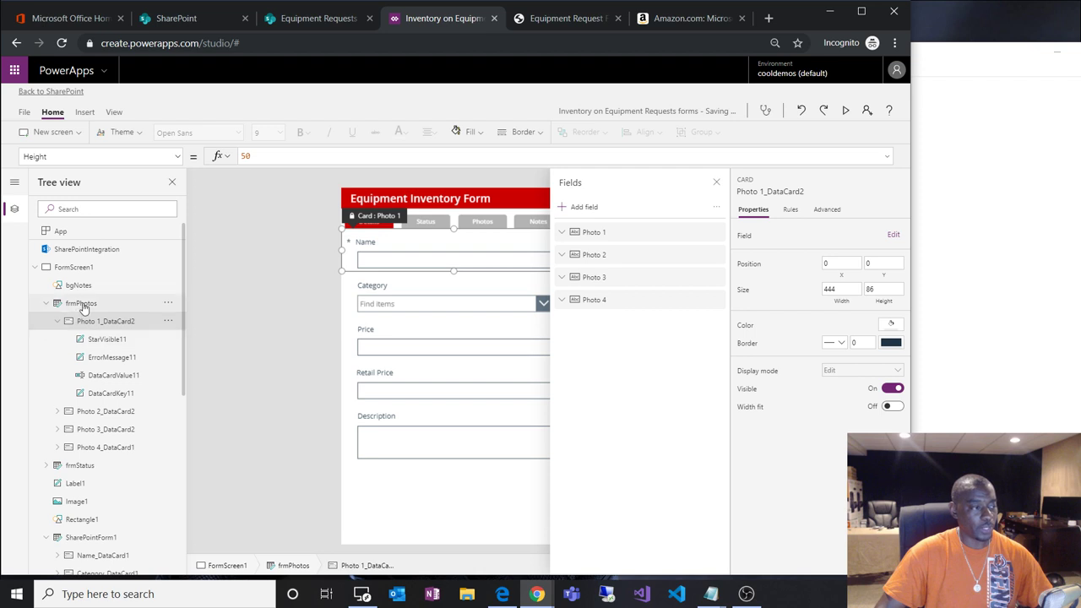
{"action": "left_click", "coordinate": [120, 381]}
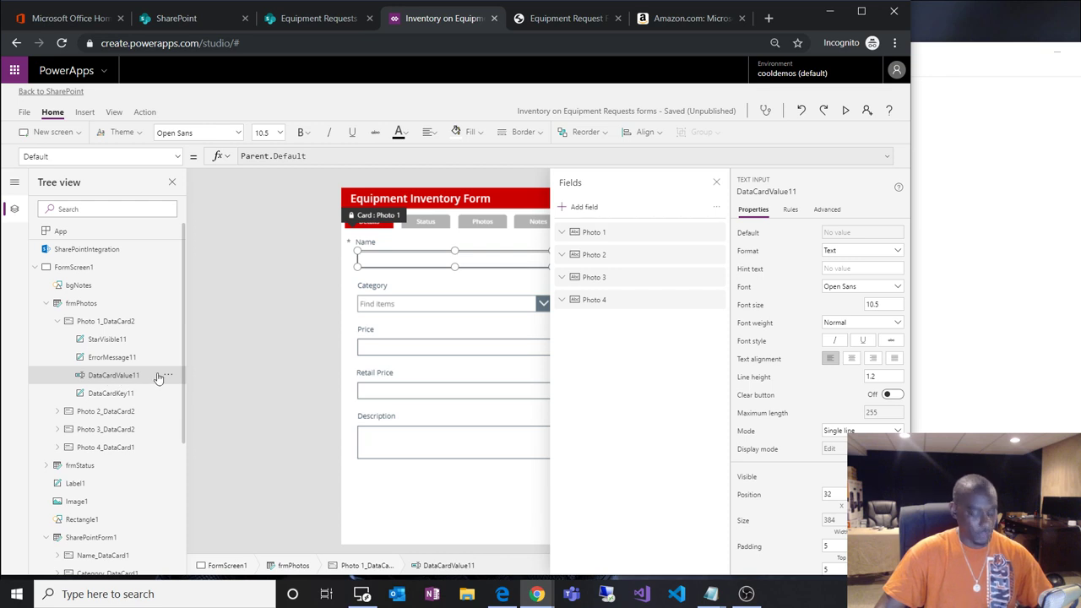
{"action": "left_click", "coordinate": [488, 227]}
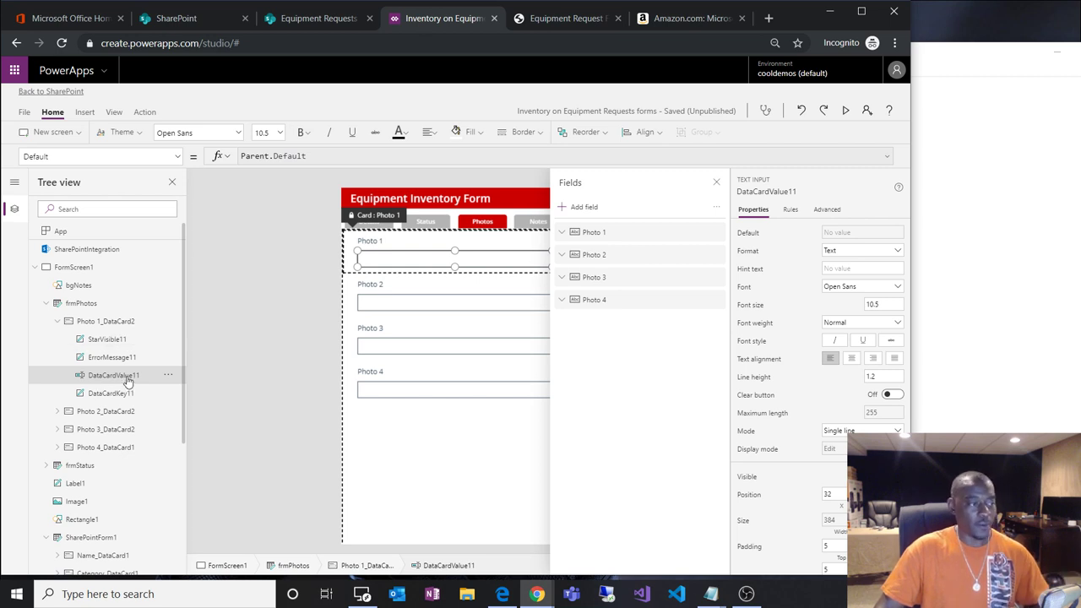
{"action": "left_click", "coordinate": [57, 412]}
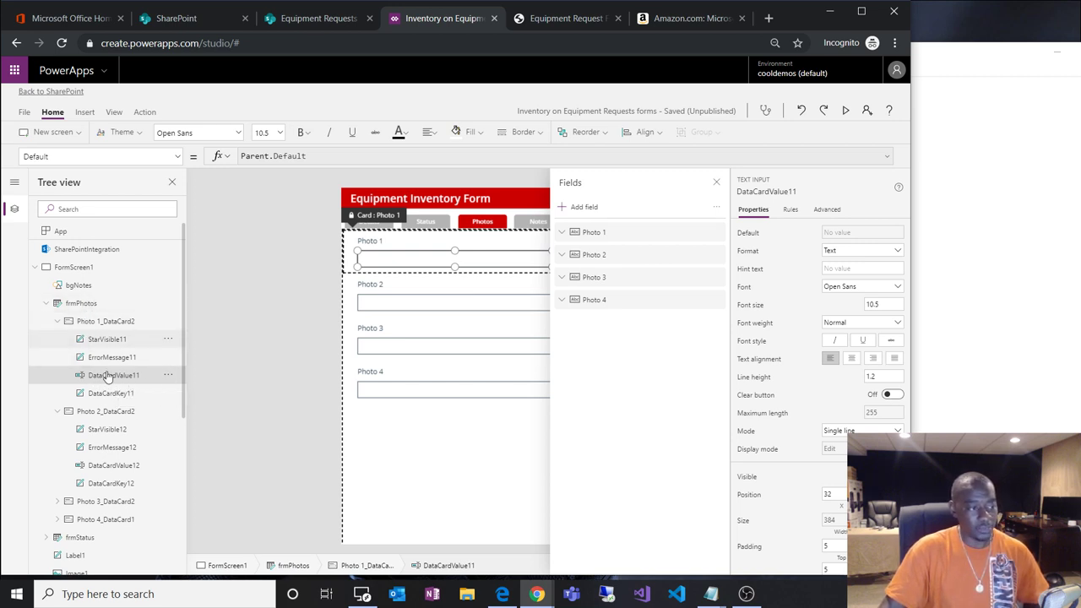
Rename the text input inside frmPhotos' Photo 1 card to vPhoto1.
{"action": "left_click", "coordinate": [169, 376]}
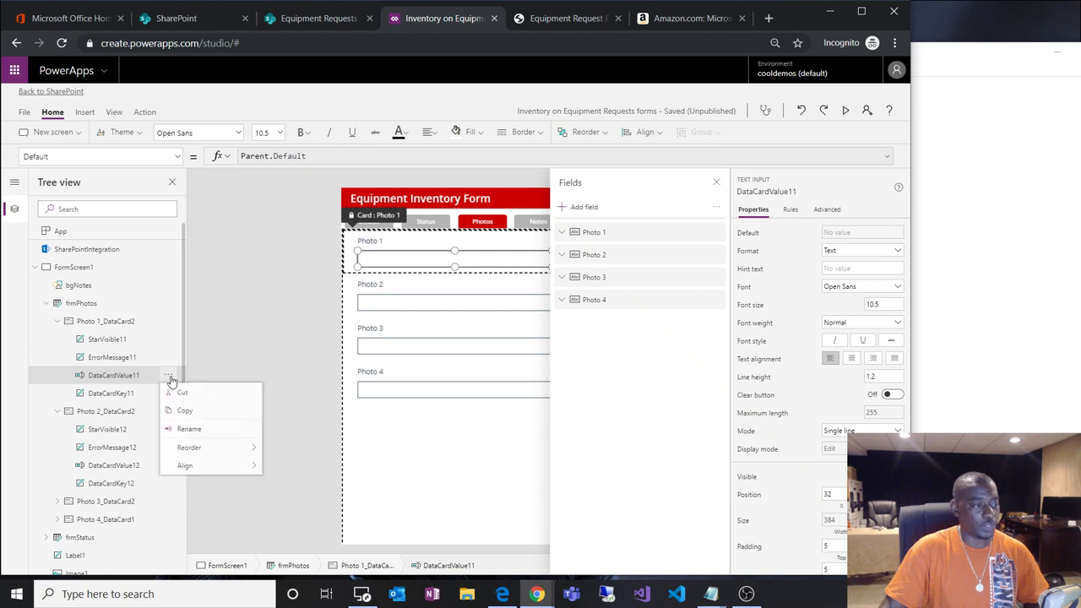
{"action": "left_click", "coordinate": [199, 432]}
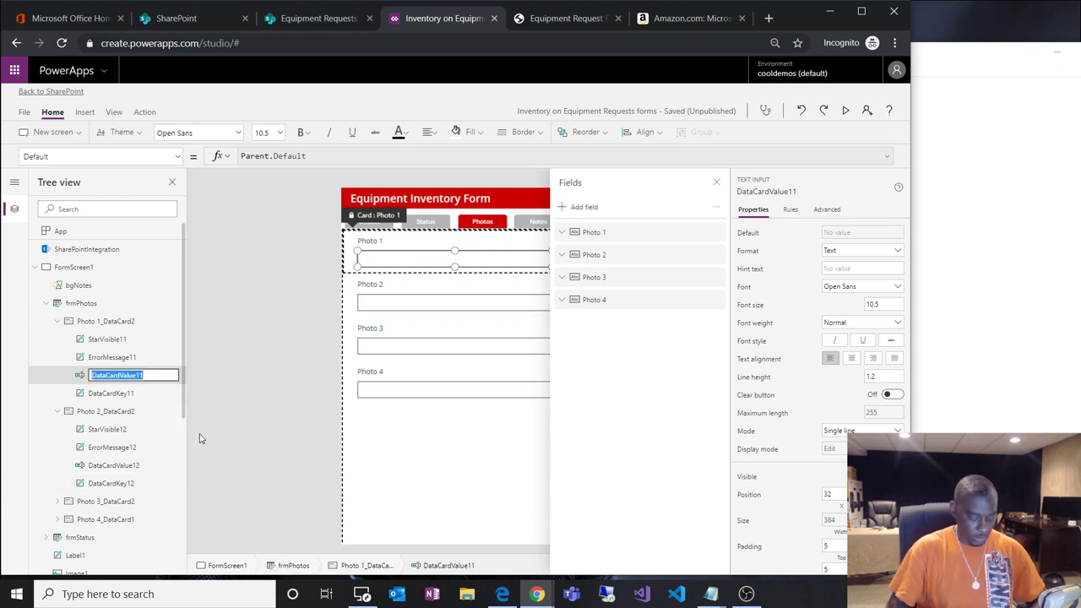
{"action": "type", "text": "v"}
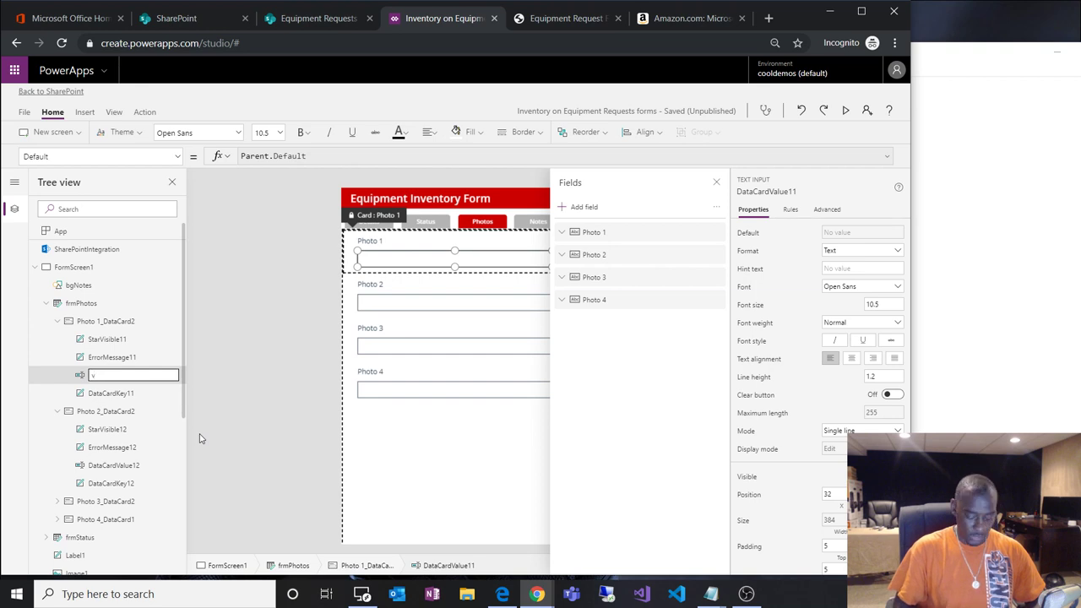
{"action": "type", "text": "Photo"}
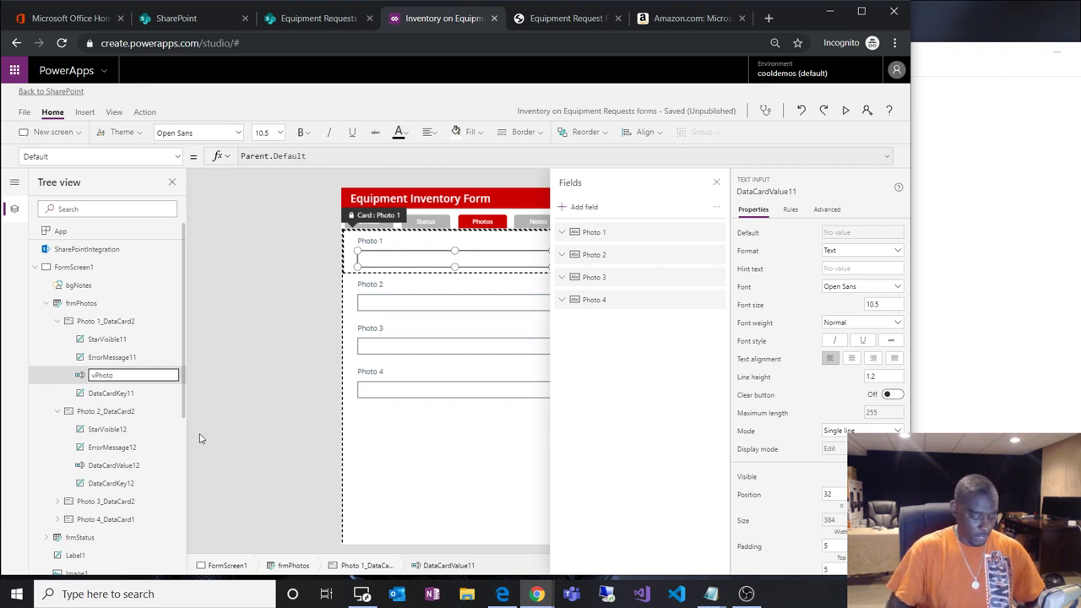
{"action": "type", "text": "1"}
{"action": "key", "text": "Return"}
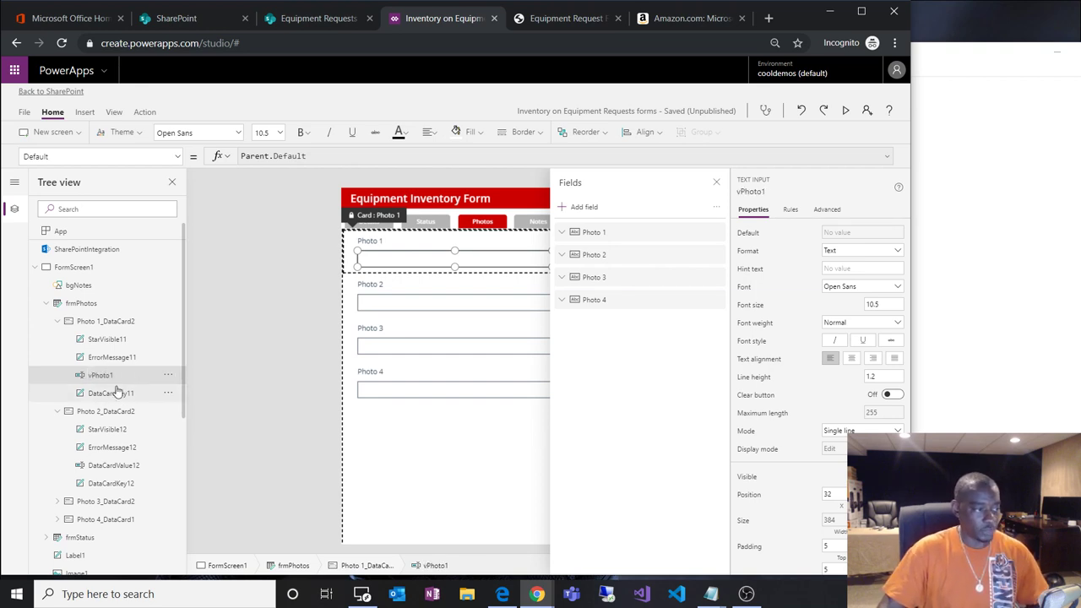
Rename the text input inside frmPhotos' Photo 2 card to vPhoto2.
{"action": "scroll", "coordinate": [125, 401], "scroll_direction": "down", "scroll_amount": 1}
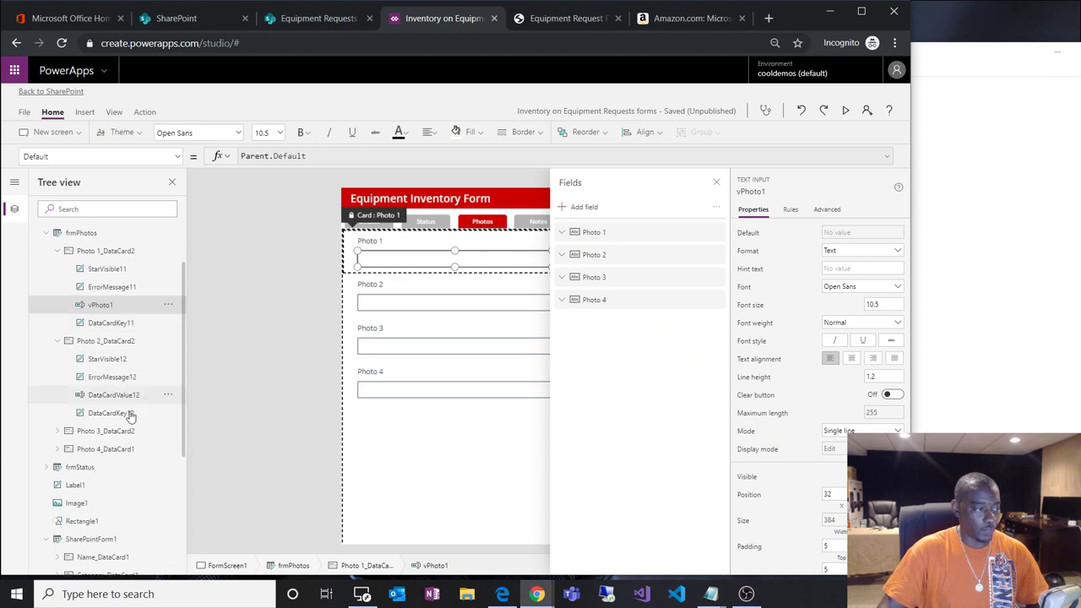
{"action": "left_click", "coordinate": [170, 397]}
{"action": "left_click", "coordinate": [203, 449]}
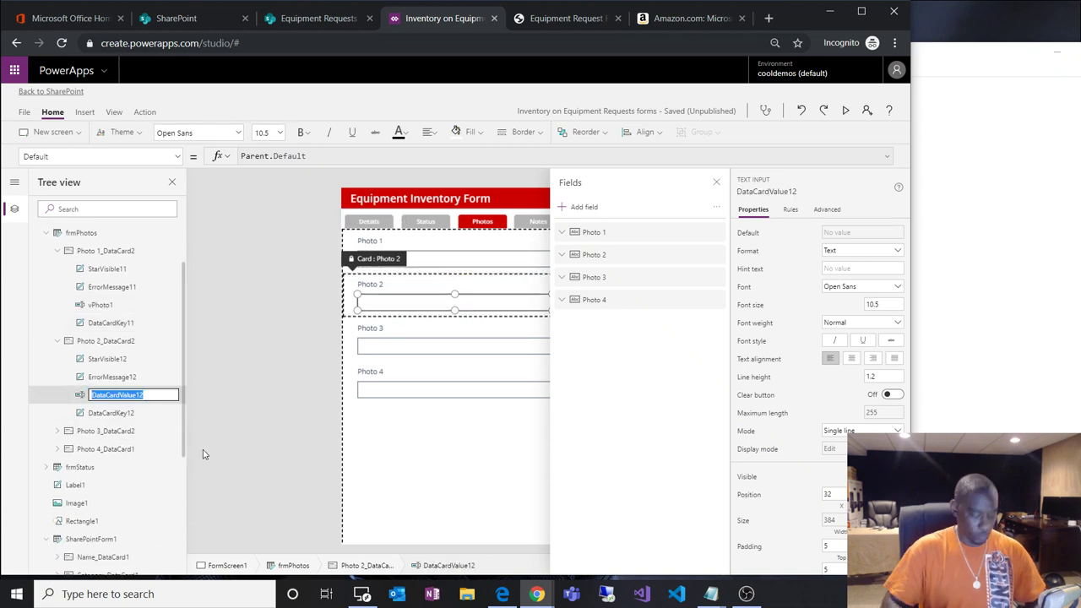
{"action": "type", "text": "v"}
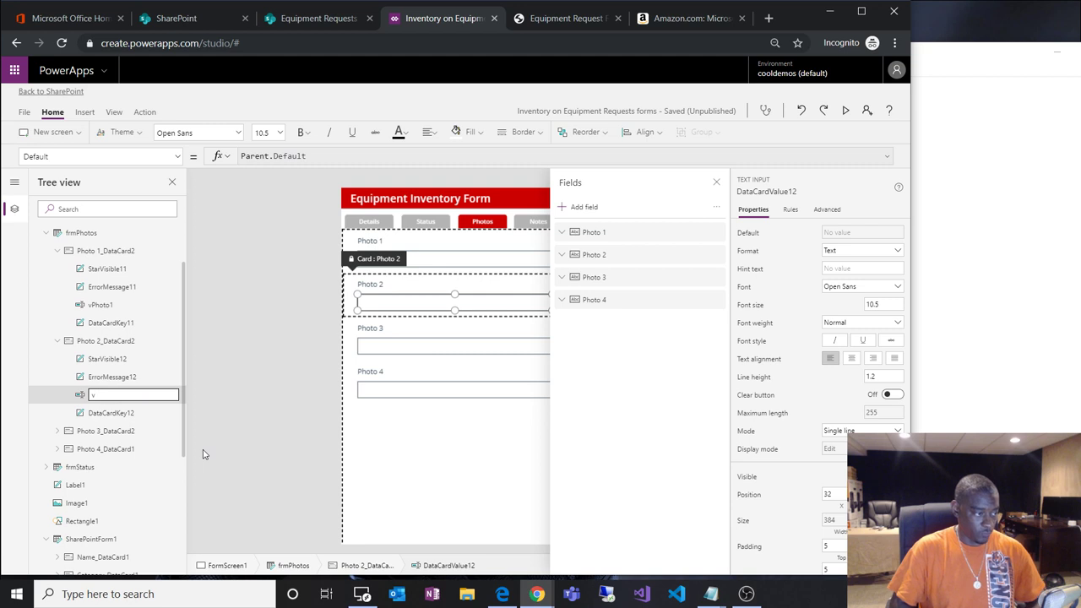
{"action": "type", "text": "Photo2"}
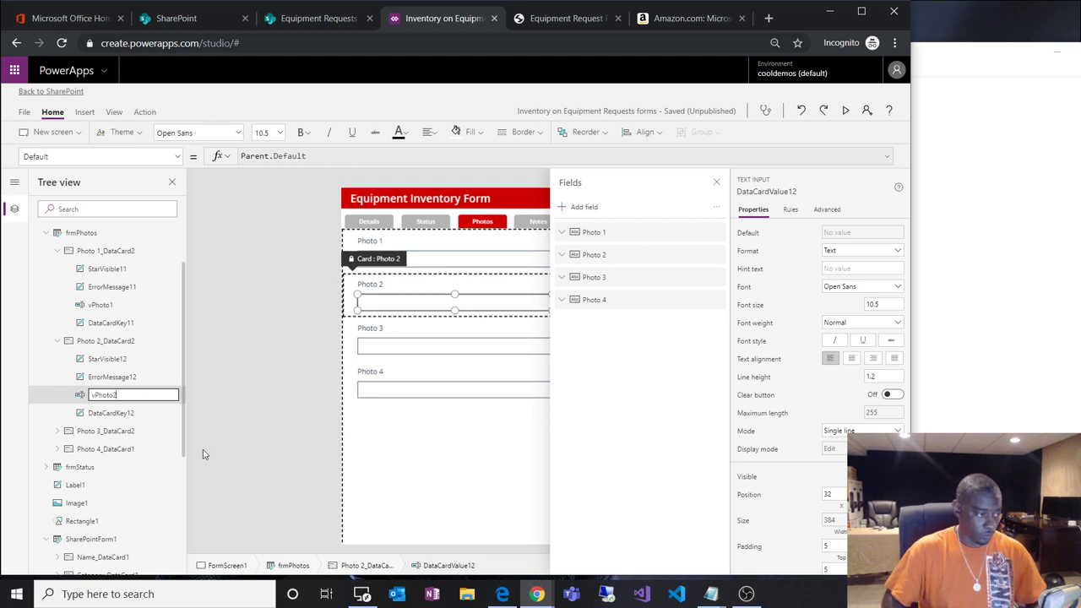
{"action": "key", "text": "Return"}
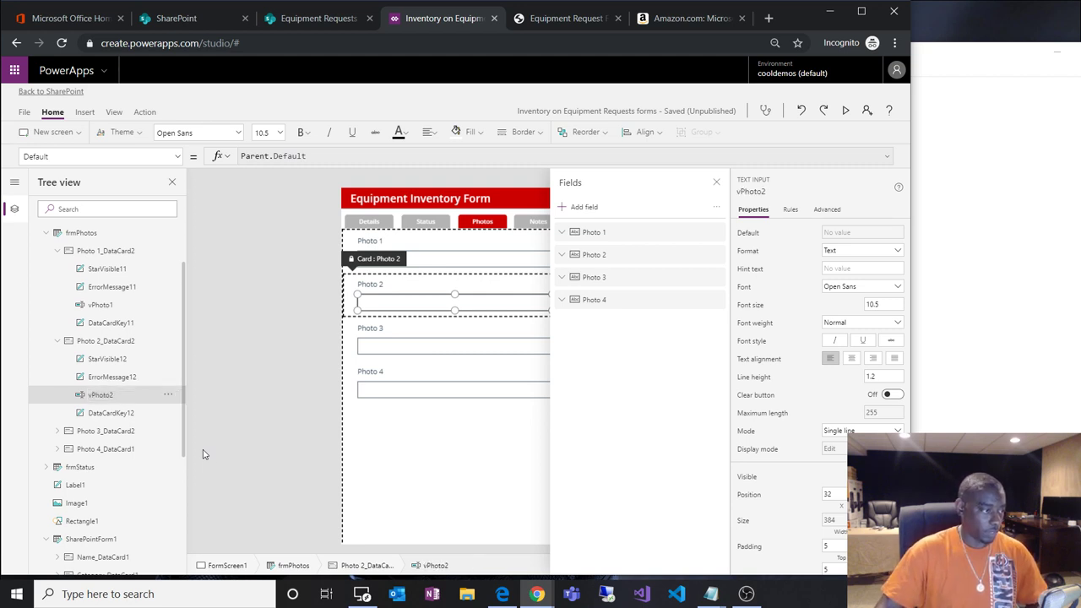
Rename the text input inside frmPhotos' Photo 3 card to vPhoto3.
{"action": "left_click", "coordinate": [57, 433]}
{"action": "left_click", "coordinate": [168, 485]}
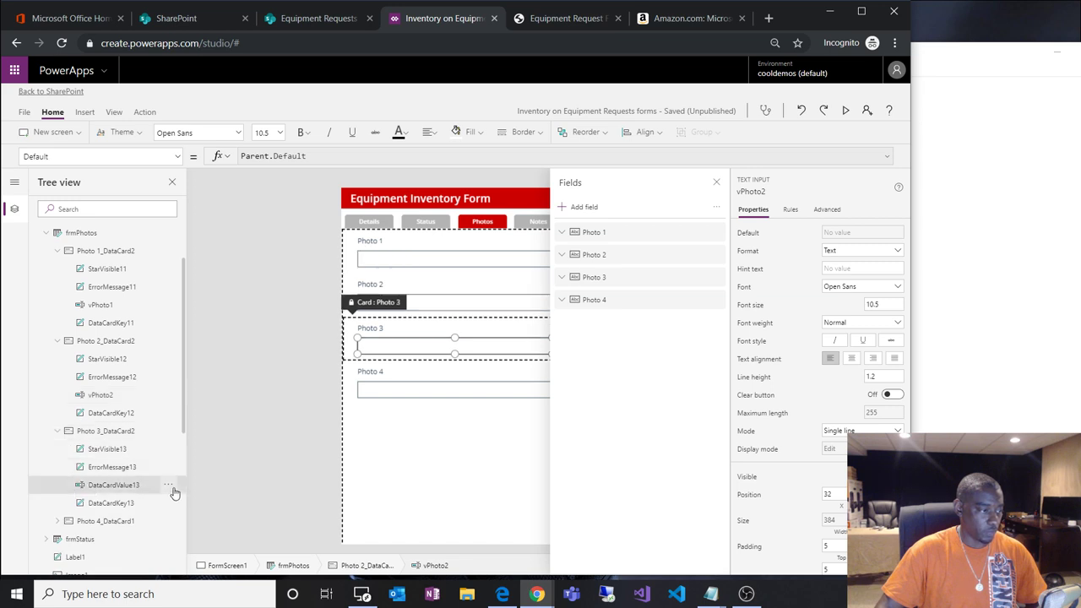
{"action": "left_click", "coordinate": [190, 544]}
{"action": "type", "text": "vPhoto3"}
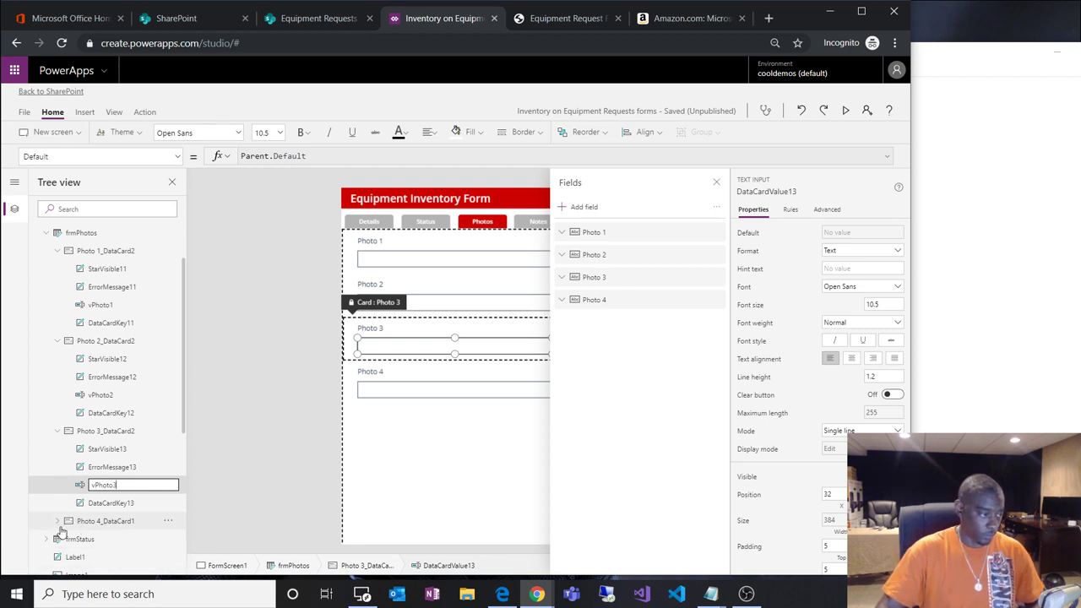
{"action": "key", "text": "Return"}
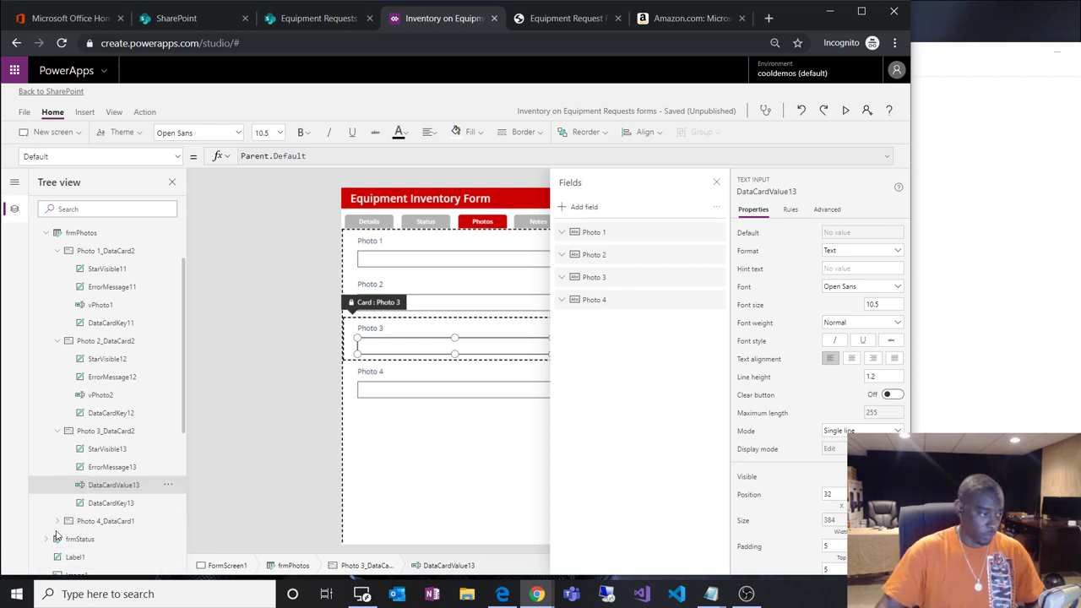
Rename the text input inside frmPhotos' Photo 4 card to vPhoto4.
{"action": "left_click", "coordinate": [56, 521]}
{"action": "scroll", "coordinate": [93, 524], "scroll_direction": "down", "scroll_amount": 3}
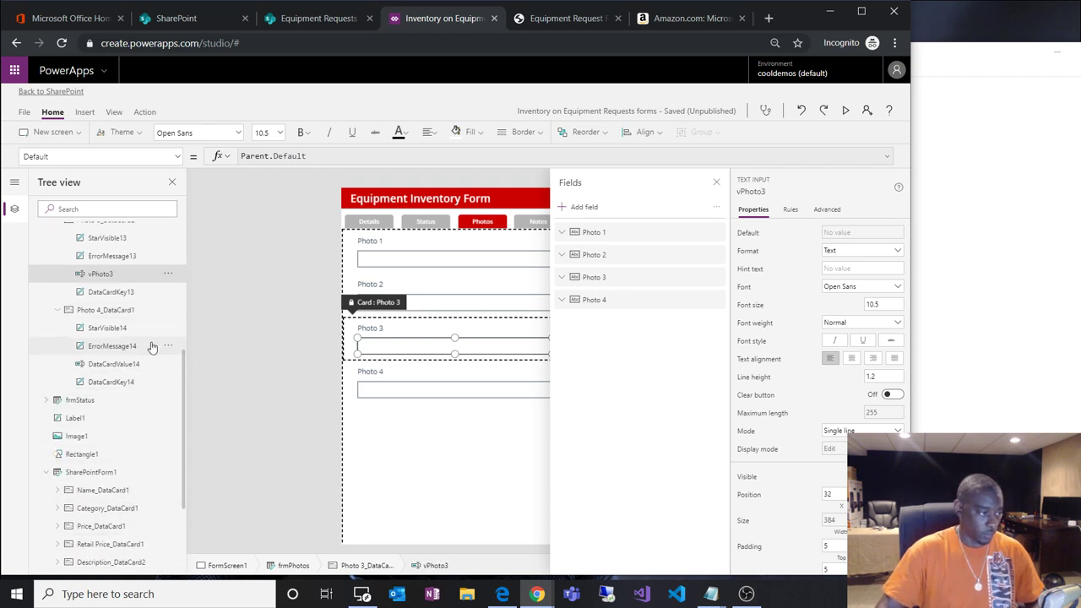
{"action": "left_click", "coordinate": [168, 364]}
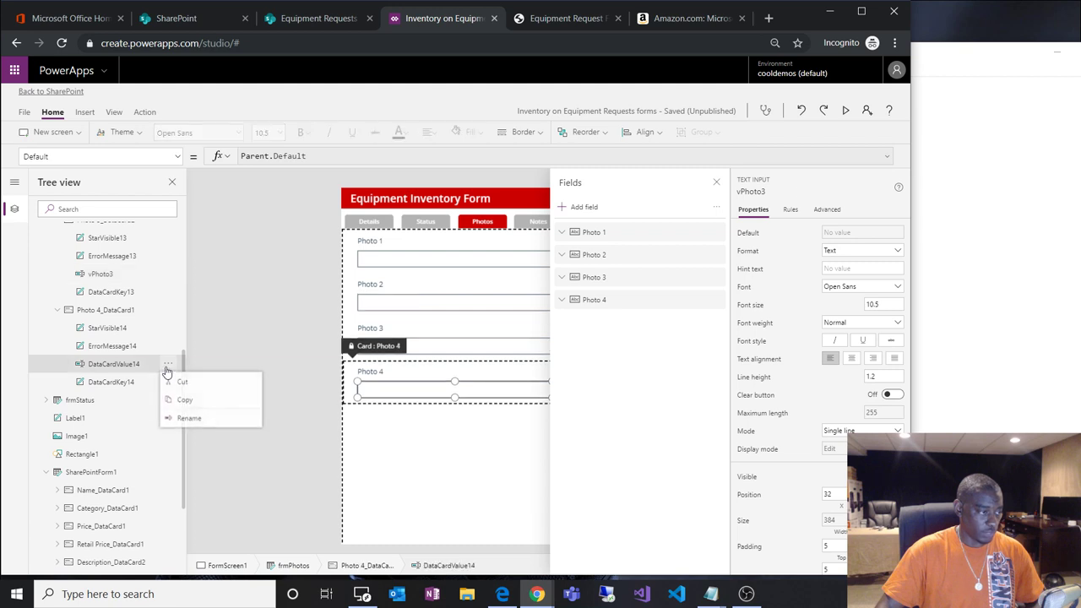
{"action": "left_click", "coordinate": [189, 419]}
{"action": "type", "text": "vPhoto4"}
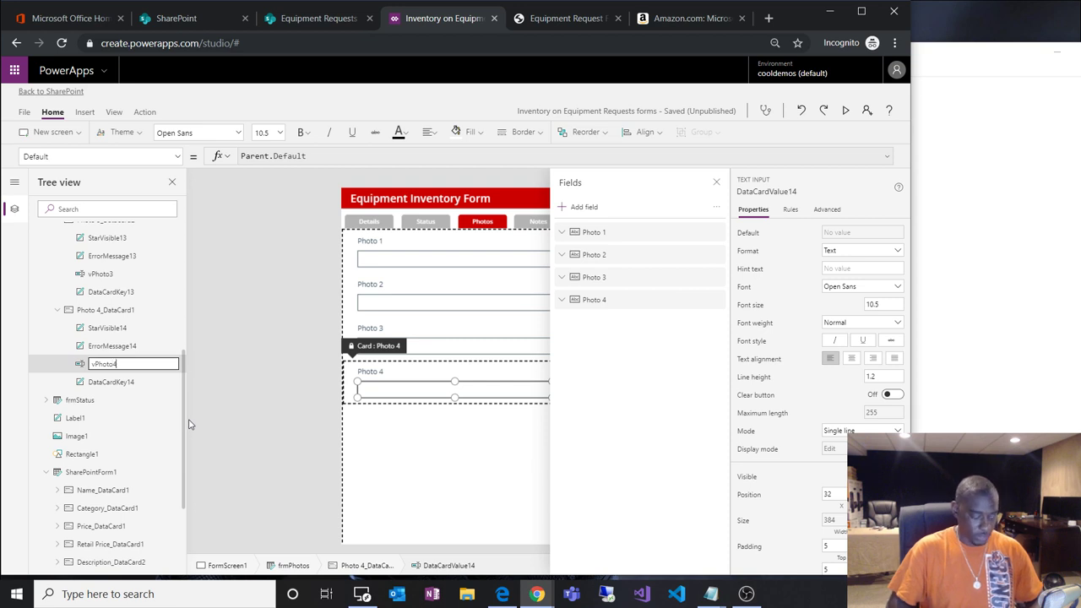
{"action": "key", "text": "Return"}
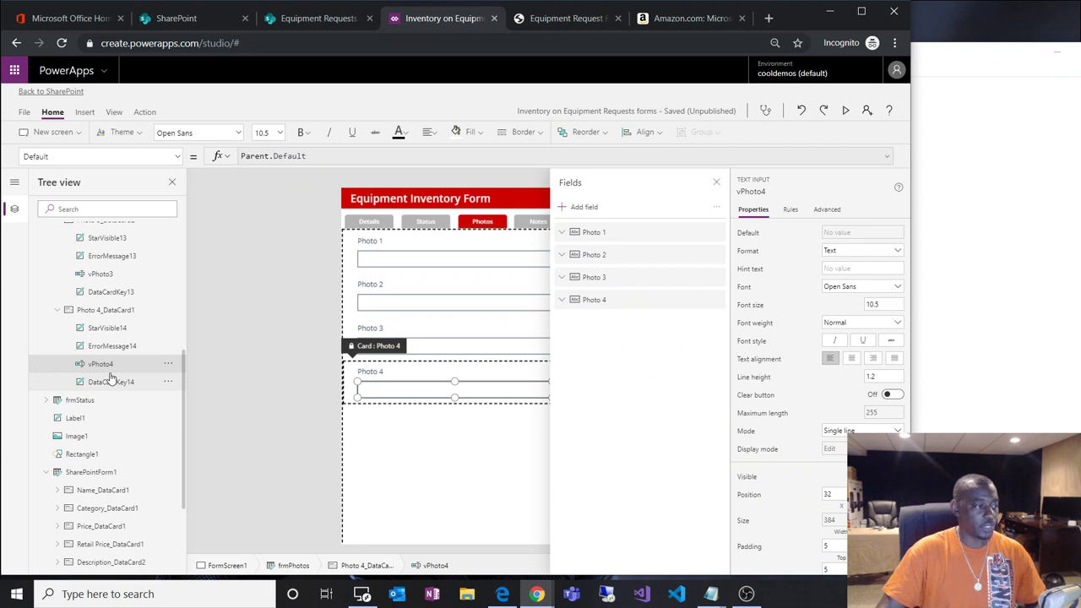
Display the Update property of SharePointForm1's Photo 4 card and unlock the card for editing.
{"action": "scroll", "coordinate": [110, 377], "scroll_direction": "down", "scroll_amount": 3}
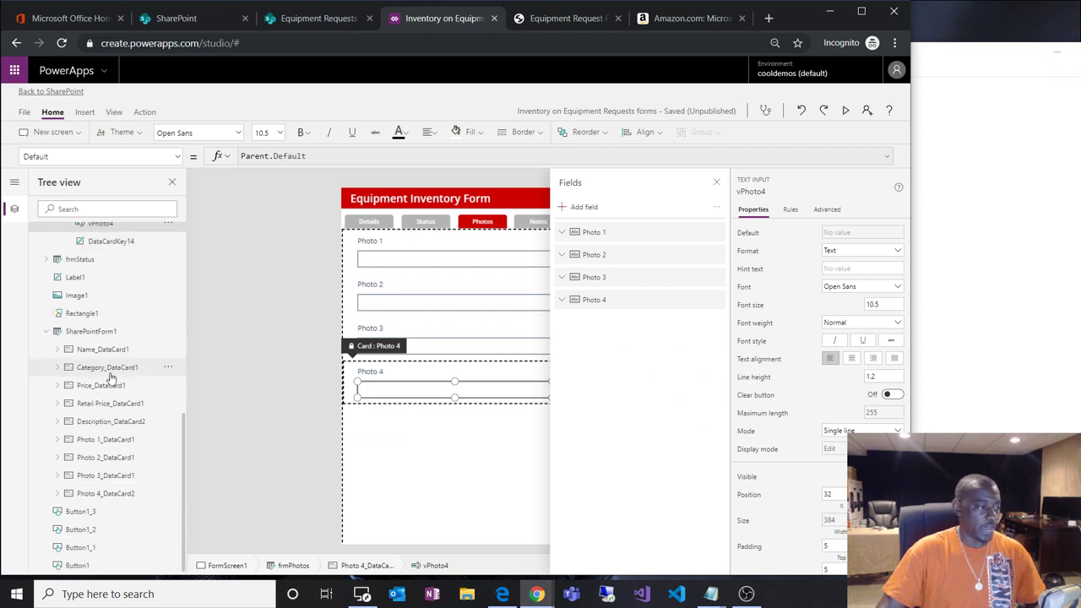
{"action": "left_click", "coordinate": [117, 497]}
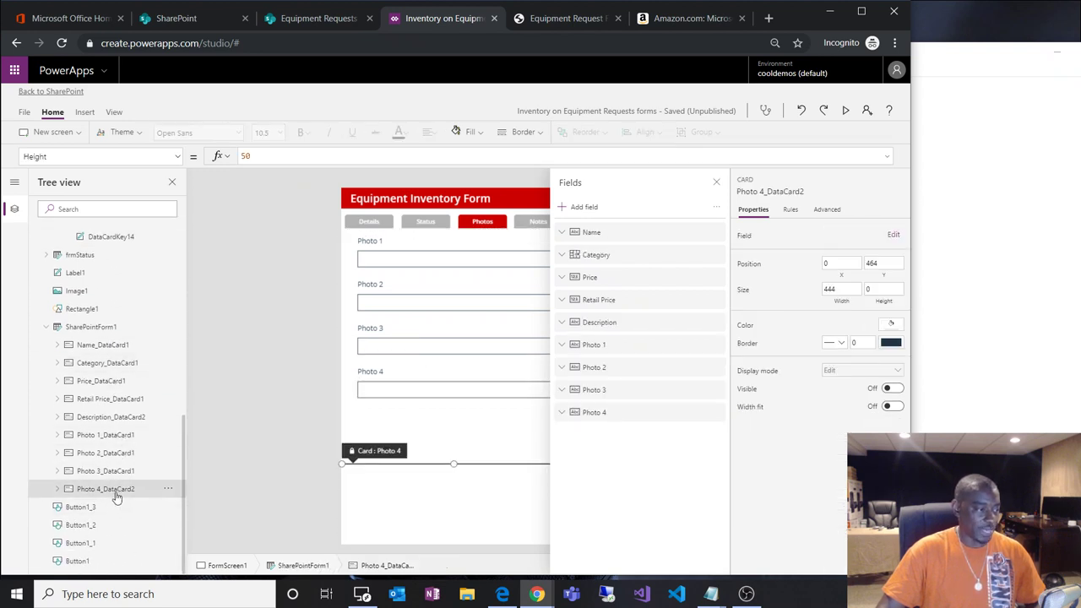
{"action": "left_click", "coordinate": [177, 156]}
{"action": "scroll", "coordinate": [140, 304], "scroll_direction": "down", "scroll_amount": 3}
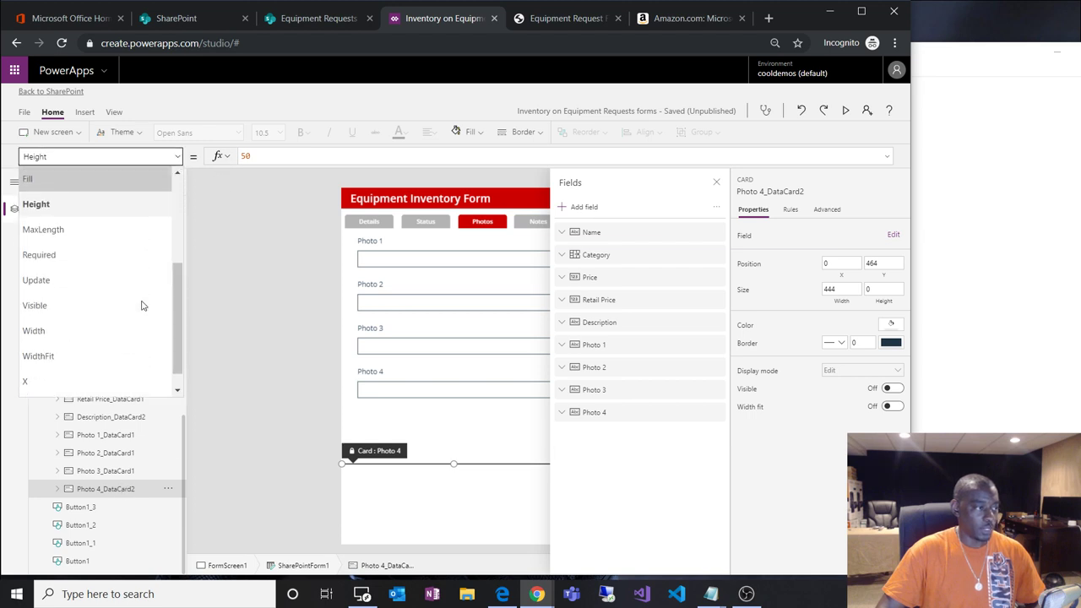
{"action": "left_click", "coordinate": [118, 278]}
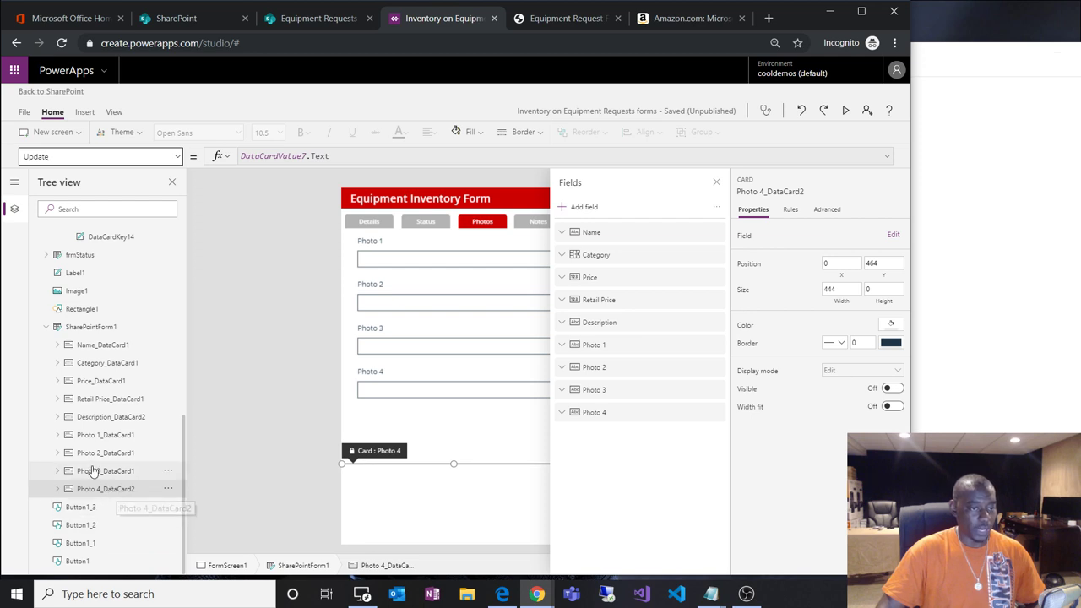
{"action": "left_click", "coordinate": [828, 211]}
{"action": "left_click", "coordinate": [816, 241]}
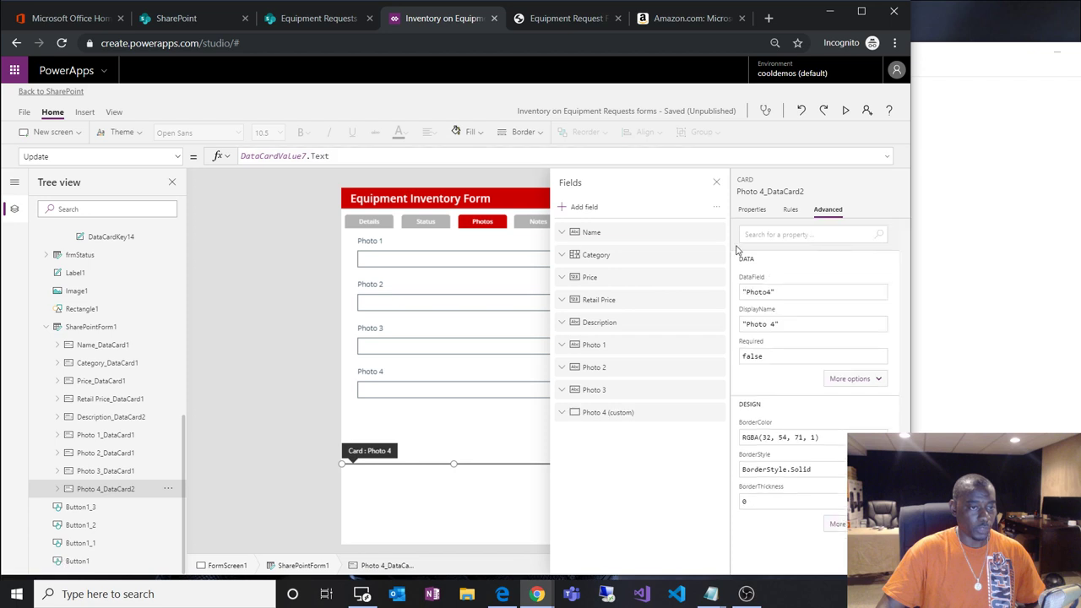
Set the Update formula of SharePointForm1's Photo 4 card to vPhoto4.Text.
{"action": "double_click", "coordinate": [306, 156]}
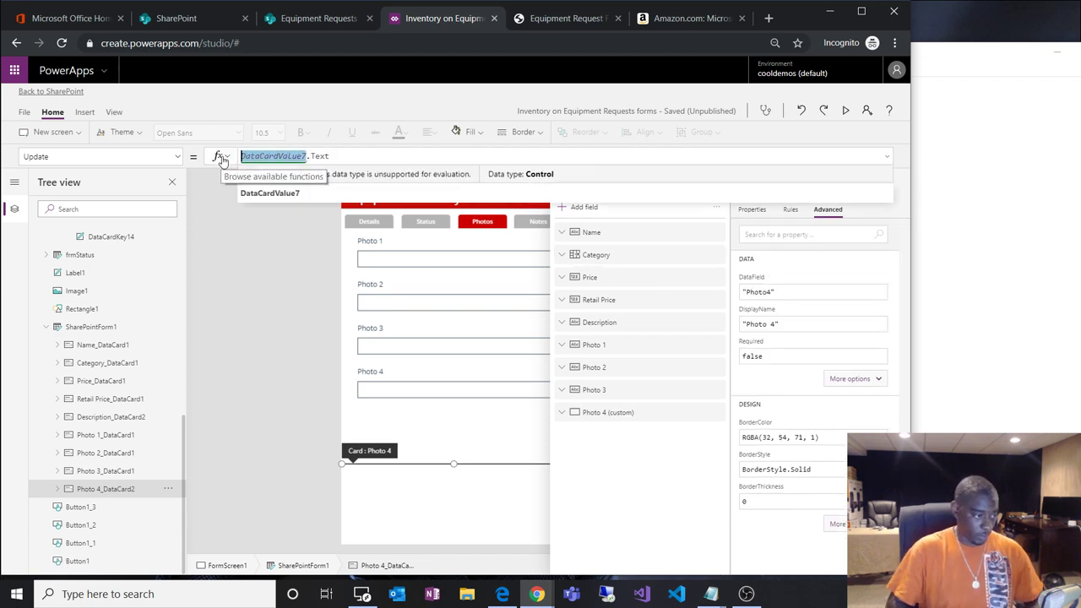
{"action": "type", "text": "vpho"}
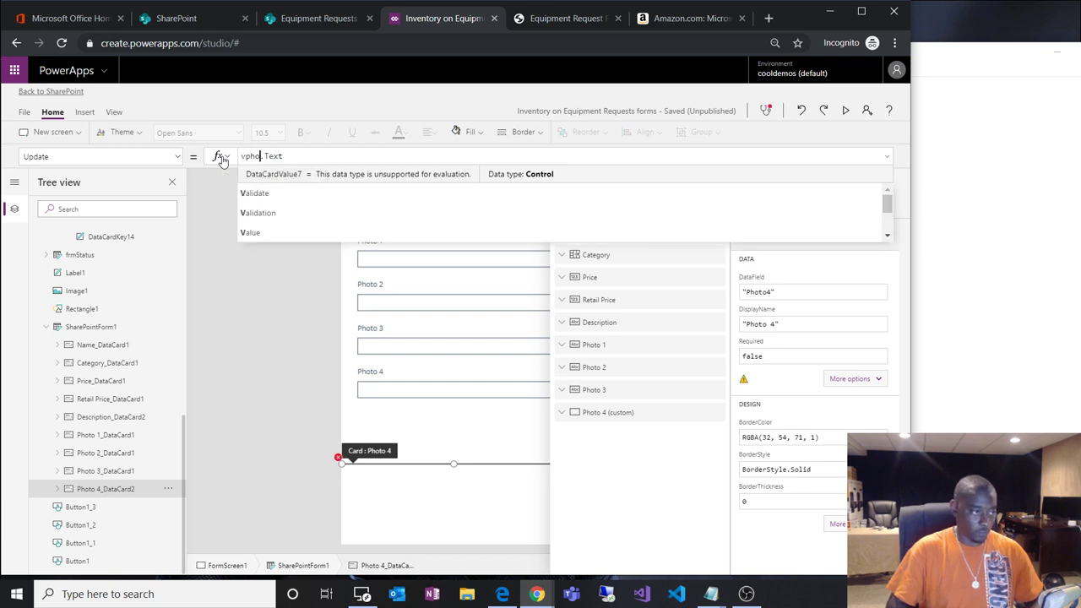
{"action": "scroll", "coordinate": [272, 214], "scroll_direction": "down", "scroll_amount": 1}
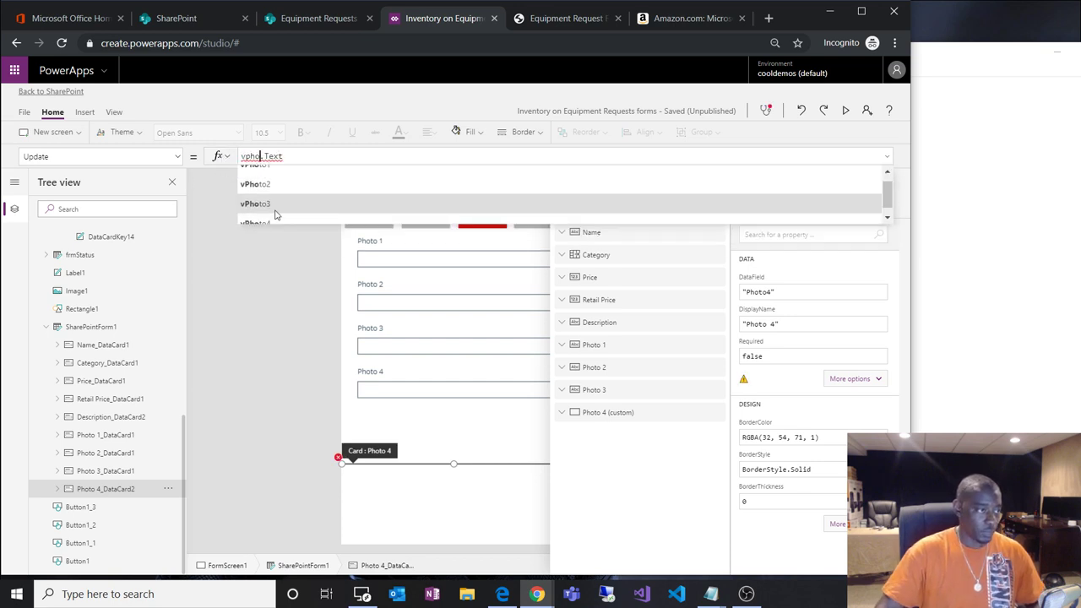
{"action": "left_click", "coordinate": [272, 215]}
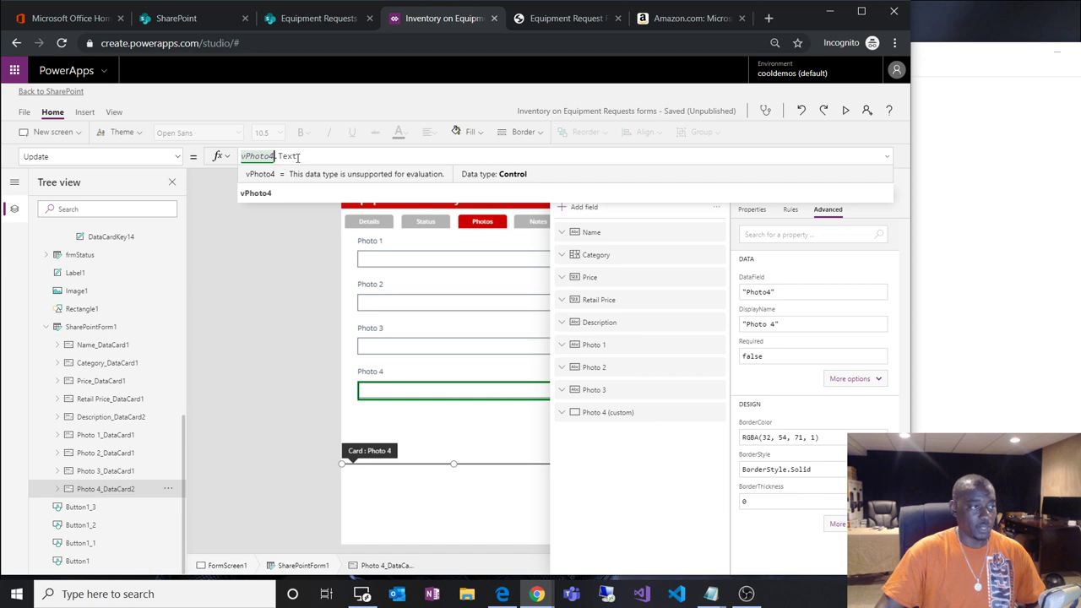
{"action": "left_click", "coordinate": [297, 157]}
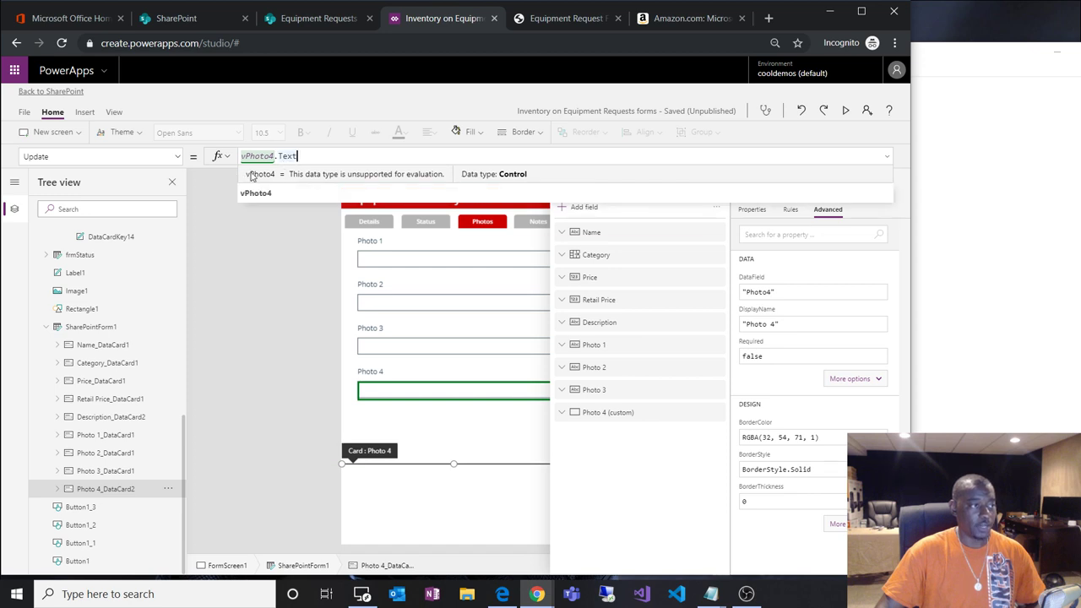
Unlock SharePointForm1's Photo 3 card and set its Update formula to vPhoto3.Text.
{"action": "left_click", "coordinate": [108, 472]}
{"action": "left_click", "coordinate": [181, 156]}
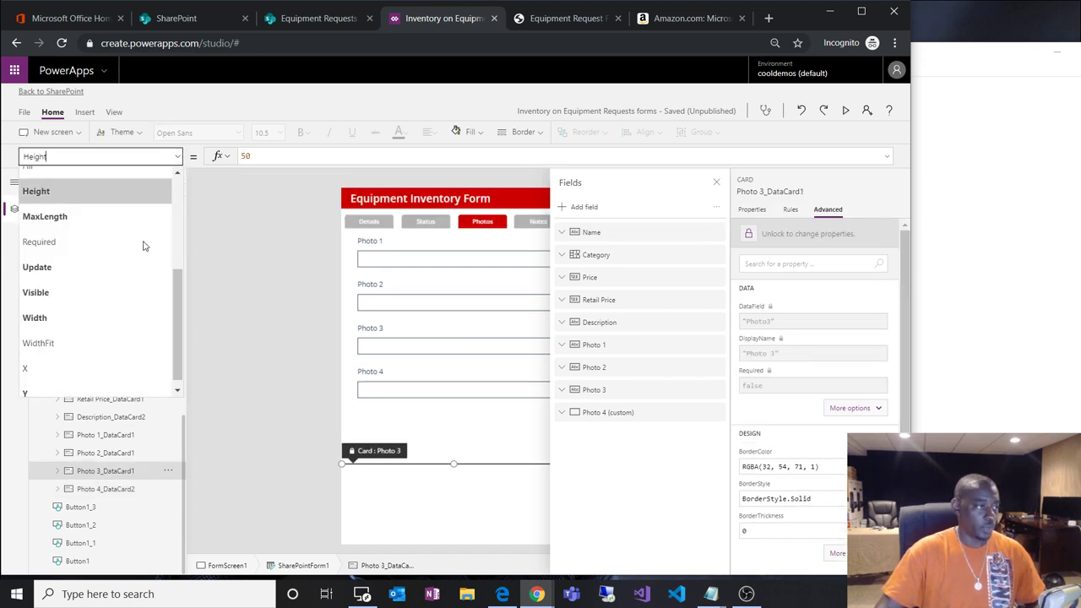
{"action": "left_click", "coordinate": [107, 283]}
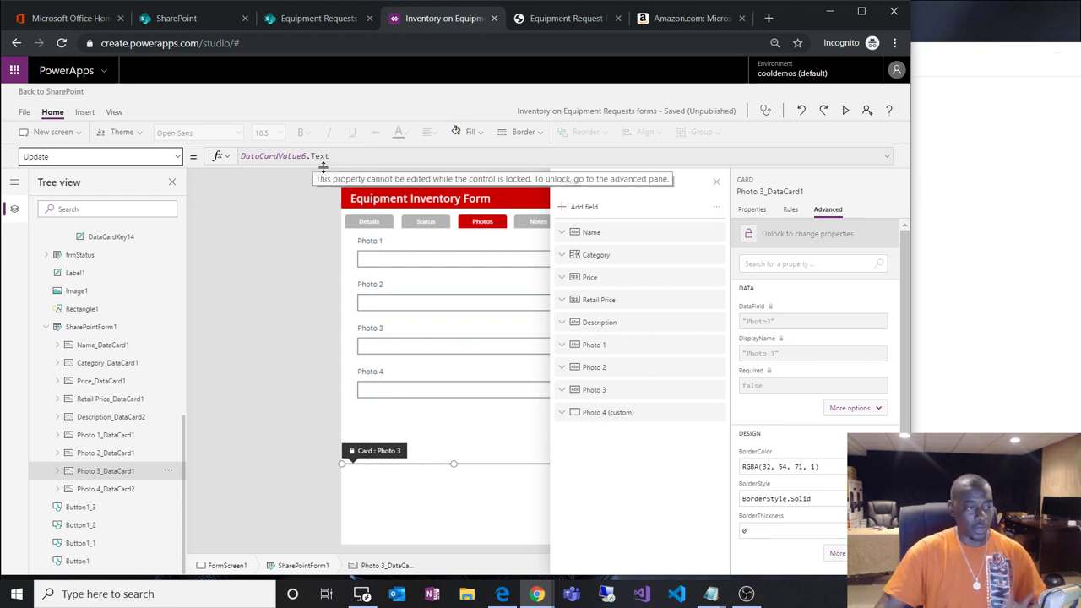
{"action": "left_click", "coordinate": [793, 244]}
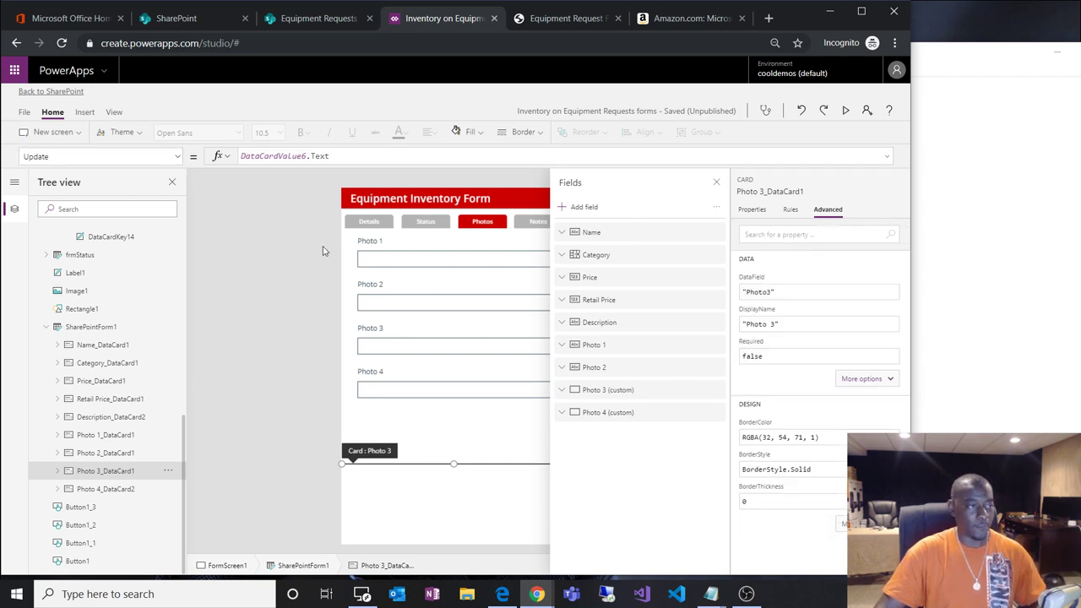
{"action": "double_click", "coordinate": [306, 156]}
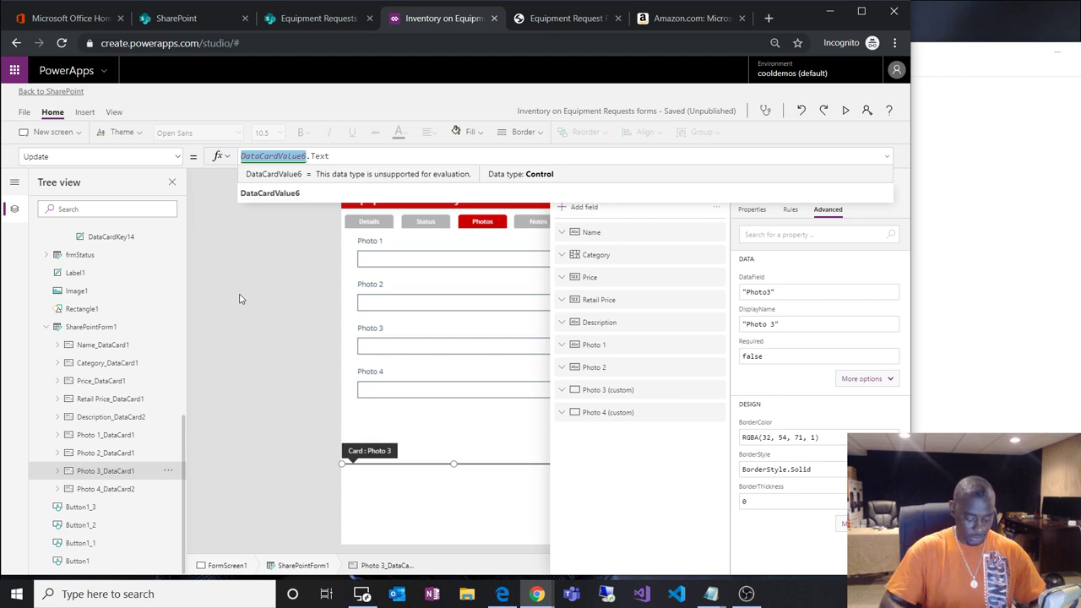
{"action": "type", "text": "vphot"}
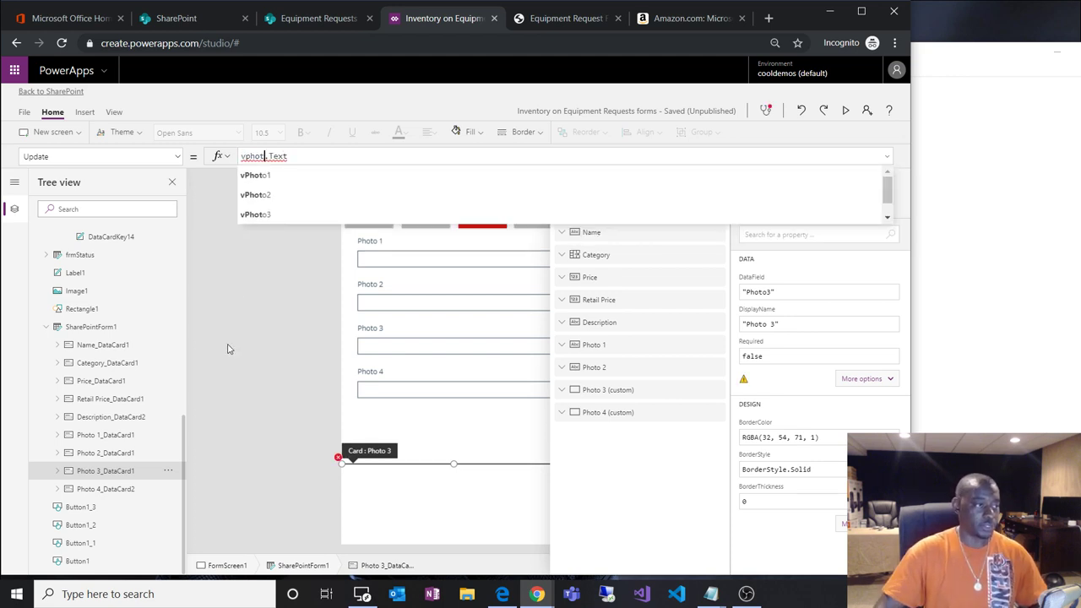
{"action": "left_click", "coordinate": [270, 221]}
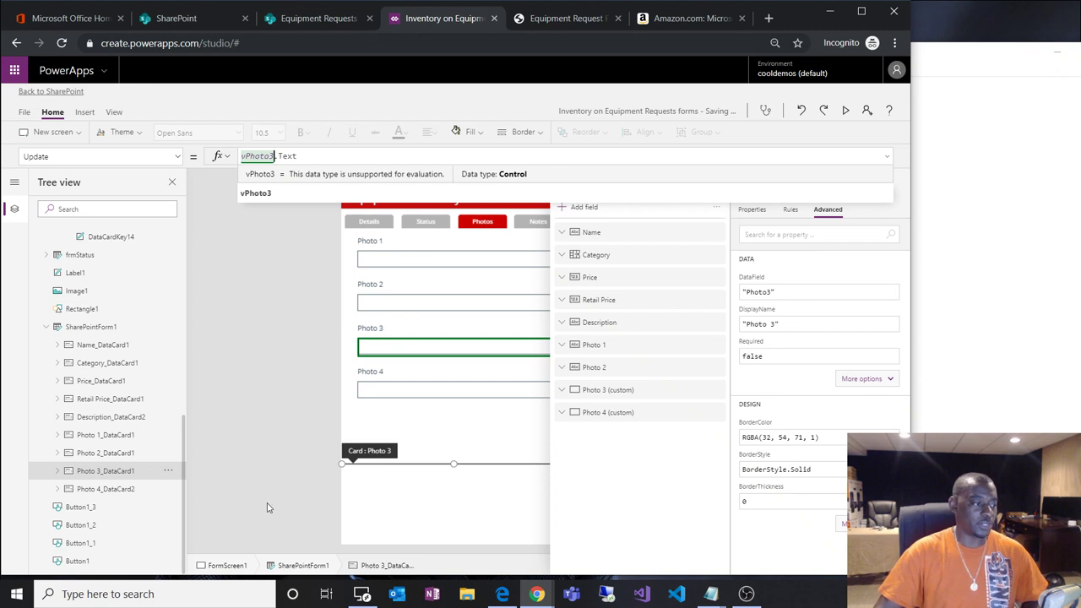
Unlock SharePointForm1's Photo 2 card and set its Update formula to vPhoto2.Text.
{"action": "left_click", "coordinate": [121, 454]}
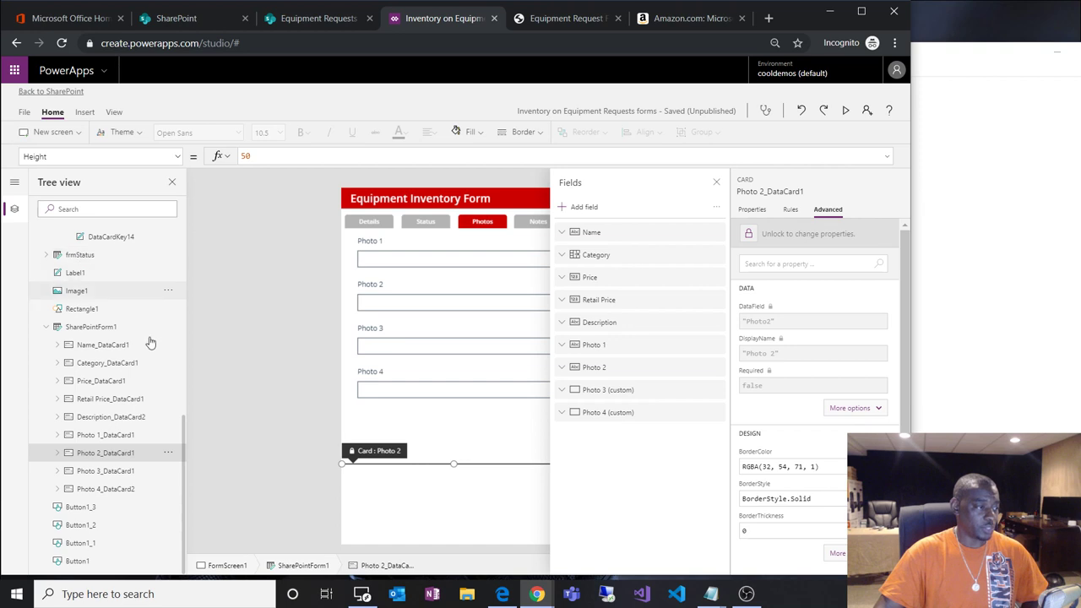
{"action": "left_click", "coordinate": [175, 156]}
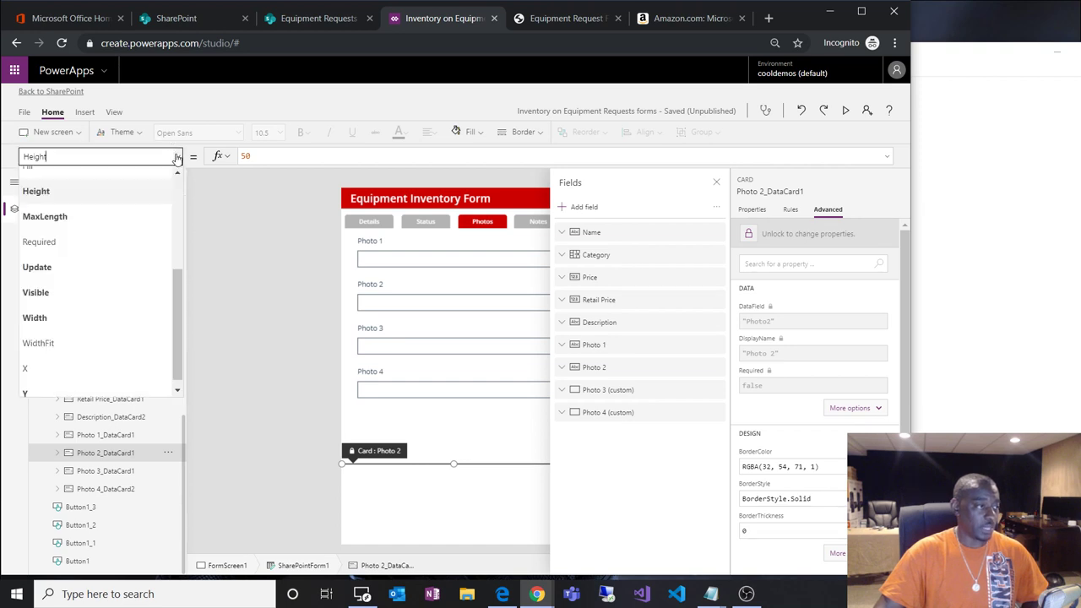
{"action": "left_click", "coordinate": [91, 264]}
{"action": "left_click", "coordinate": [831, 234]}
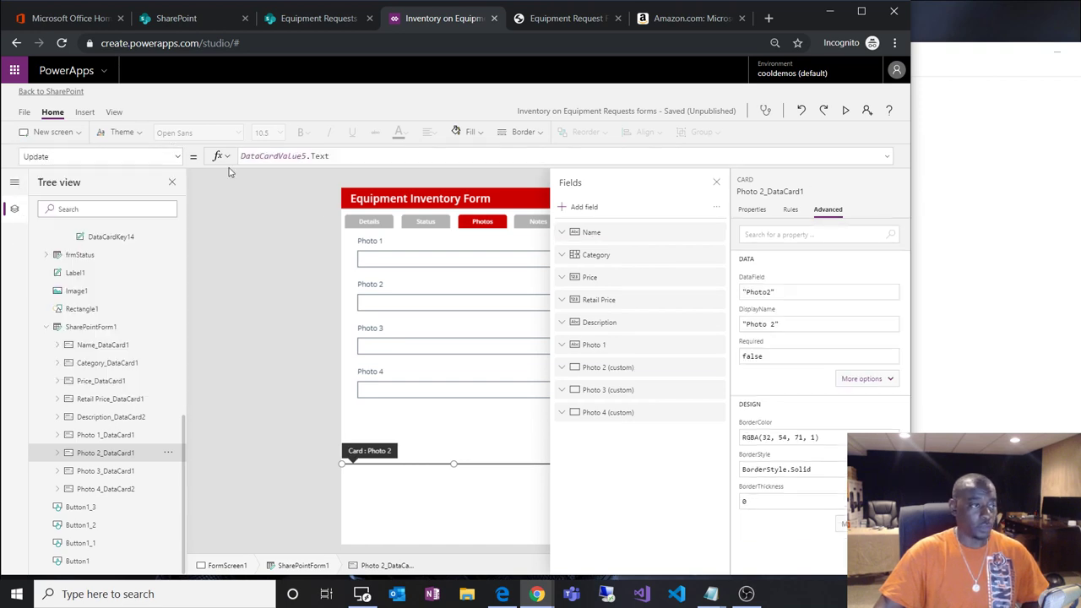
{"action": "double_click", "coordinate": [306, 156]}
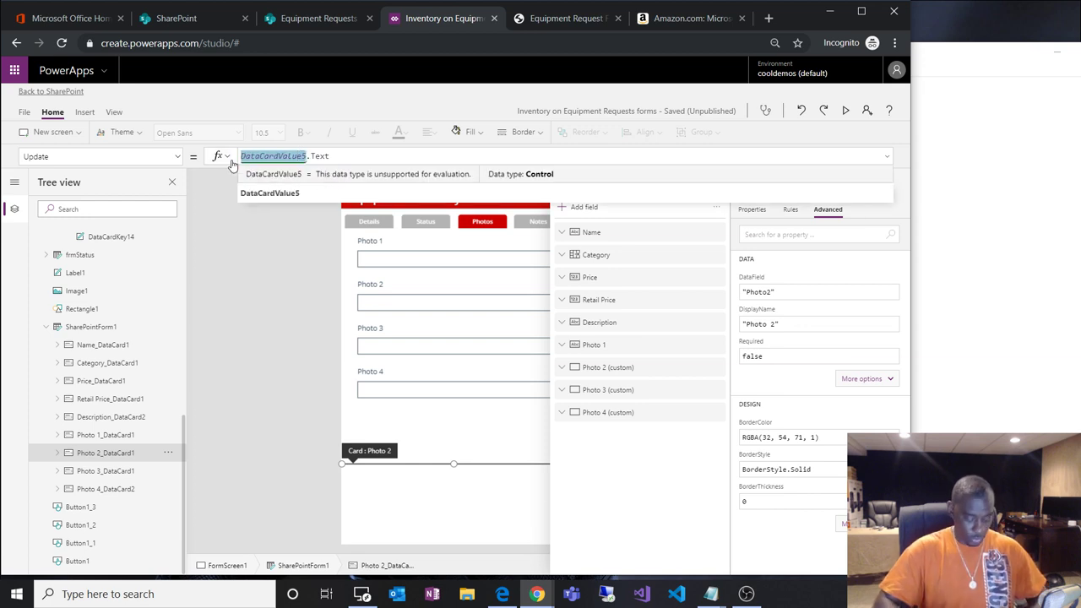
{"action": "type", "text": "vphot"}
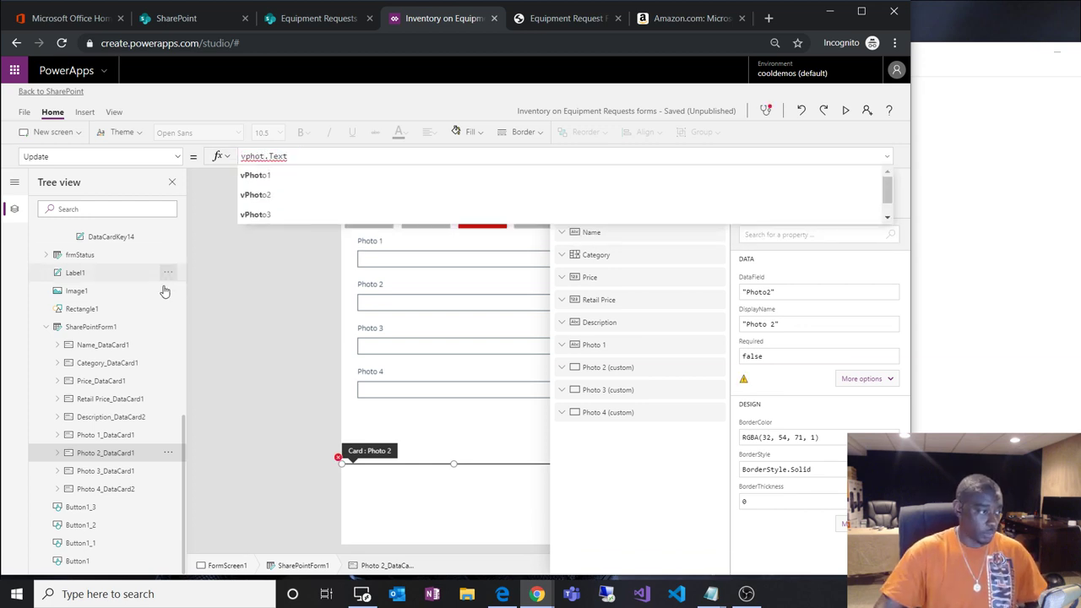
{"action": "left_click", "coordinate": [270, 201]}
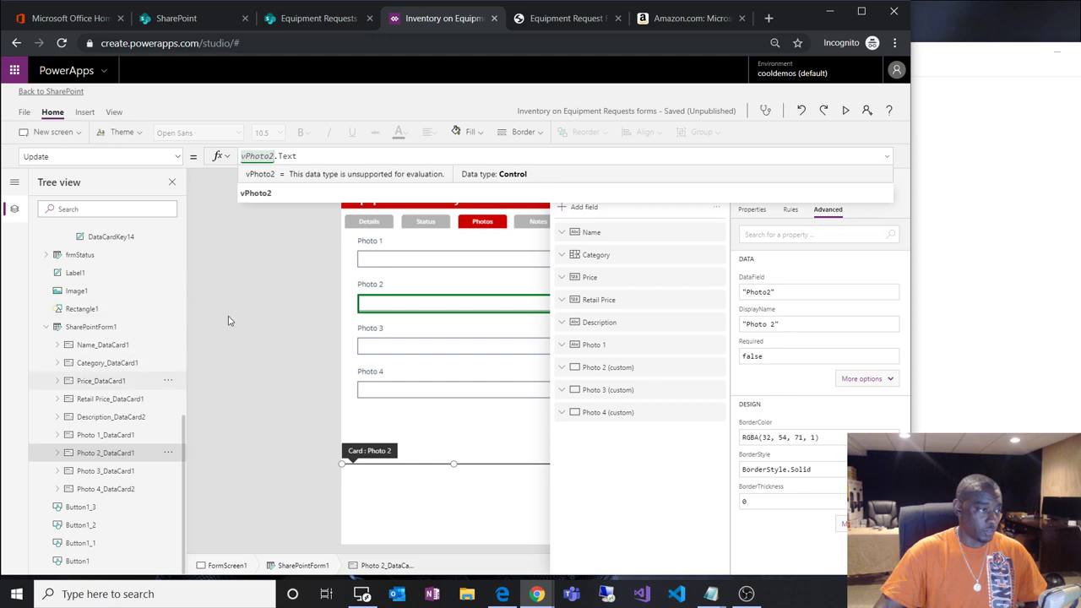
{"action": "key", "text": "ctrl+a"}
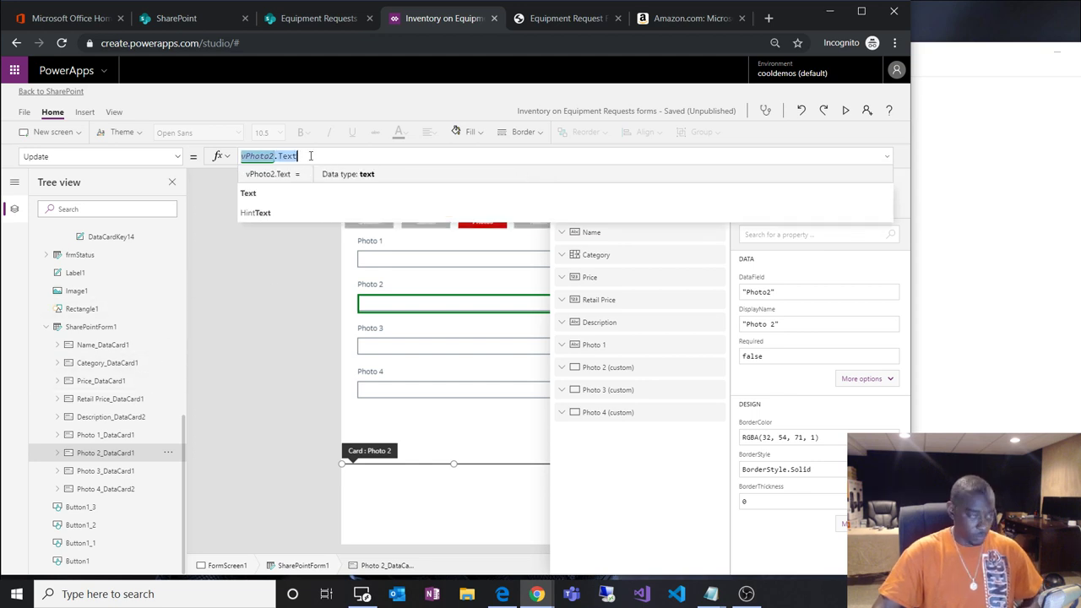
Unlock SharePointForm1's Photo 1 card for editing and display its Update property.
{"action": "left_click", "coordinate": [130, 437]}
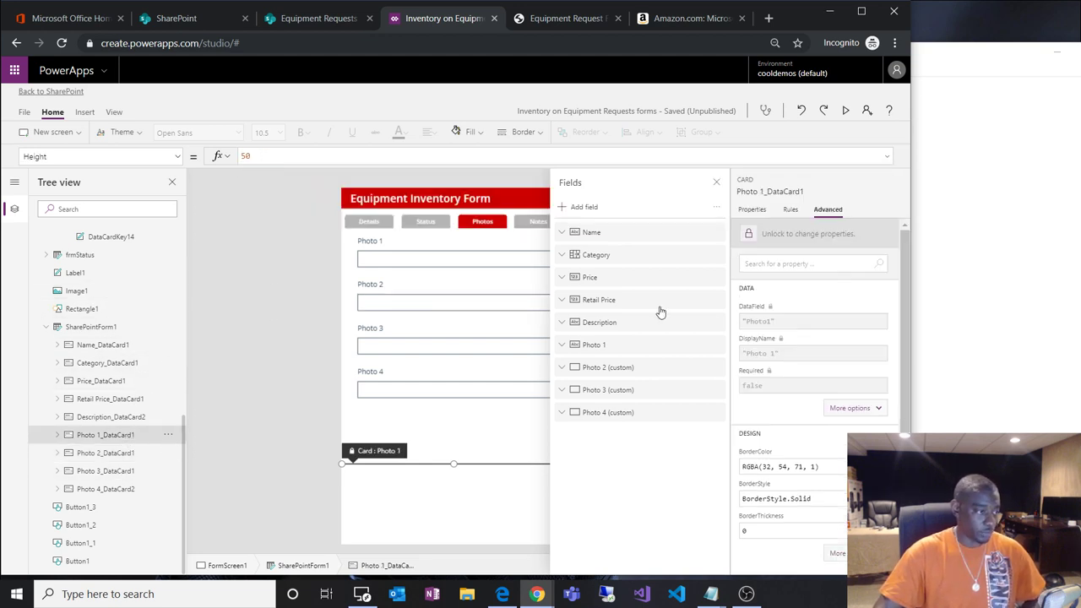
{"action": "left_click", "coordinate": [823, 233]}
{"action": "left_click", "coordinate": [177, 157]}
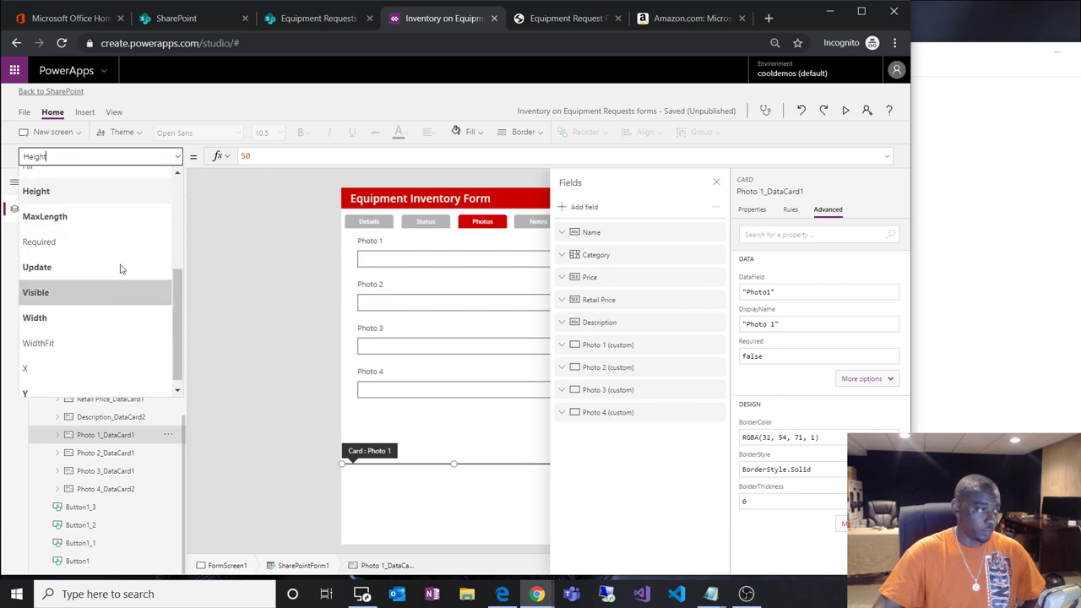
{"action": "left_click", "coordinate": [85, 241]}
{"action": "left_click", "coordinate": [173, 159]}
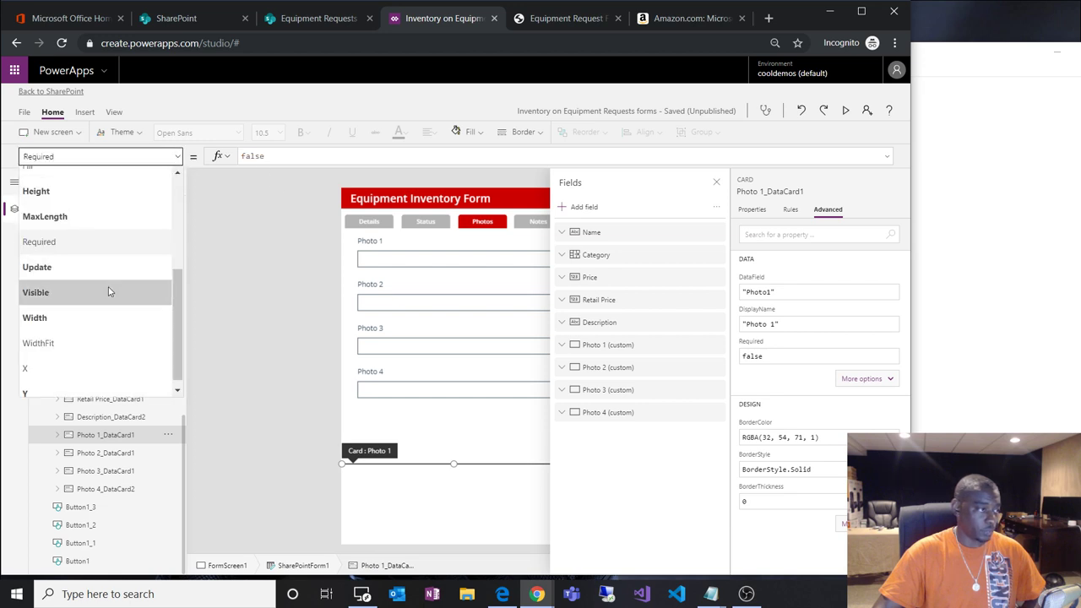
{"action": "left_click", "coordinate": [84, 267]}
Set the Update formula of SharePointForm1's Photo 1 card to vPhoto1.Text.
{"action": "double_click", "coordinate": [268, 156]}
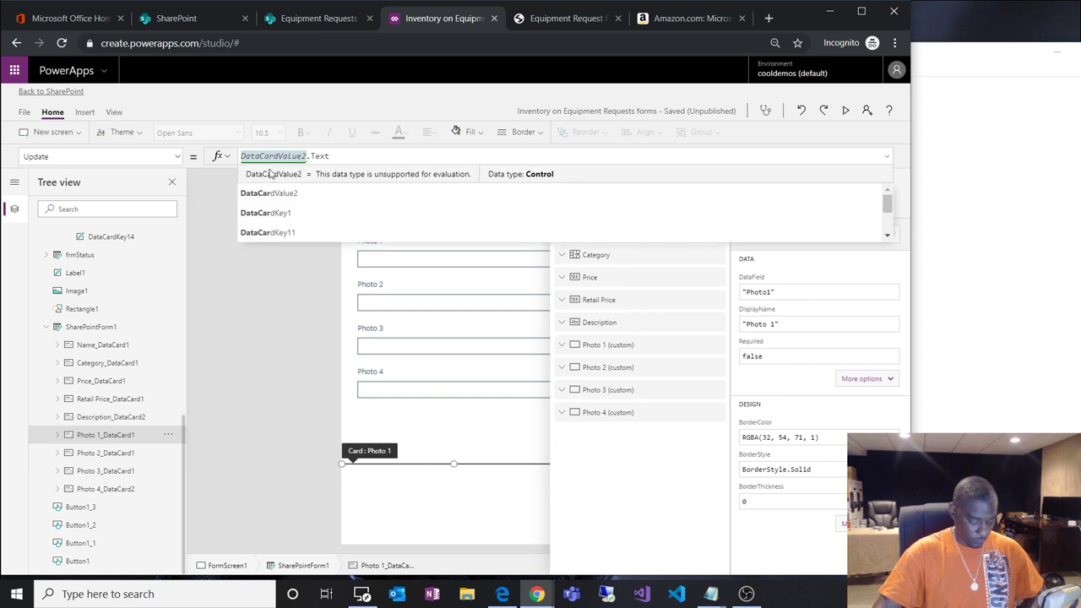
{"action": "type", "text": "vPhoto2"}
{"action": "left_click", "coordinate": [273, 296]}
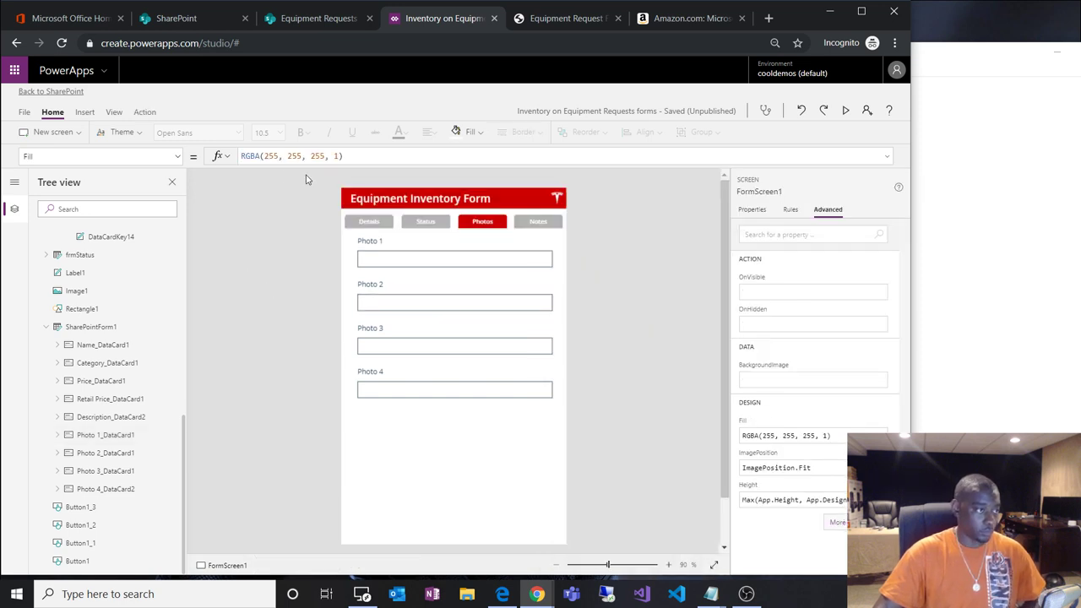
{"action": "left_click", "coordinate": [108, 432]}
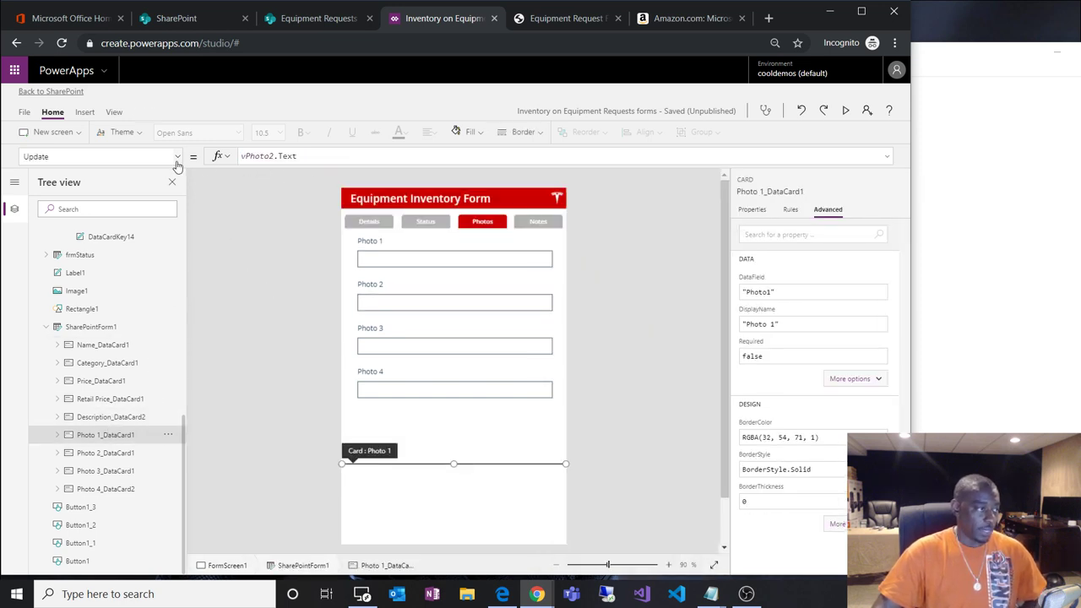
{"action": "double_click", "coordinate": [262, 156]}
{"action": "key", "text": "BackSpace"}
{"action": "type", "text": "1"}
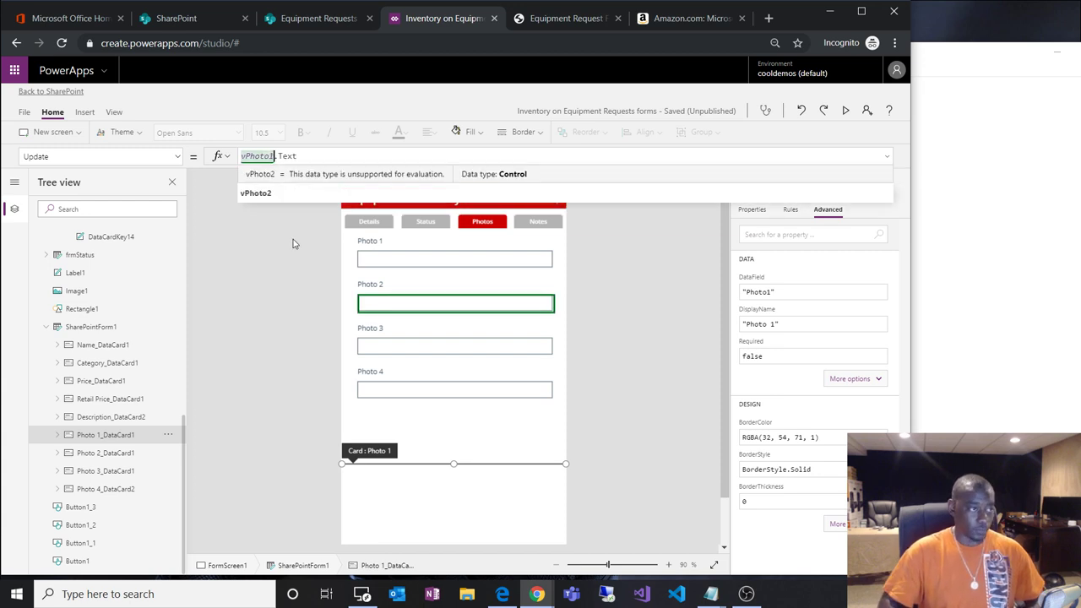
{"action": "left_click", "coordinate": [243, 354]}
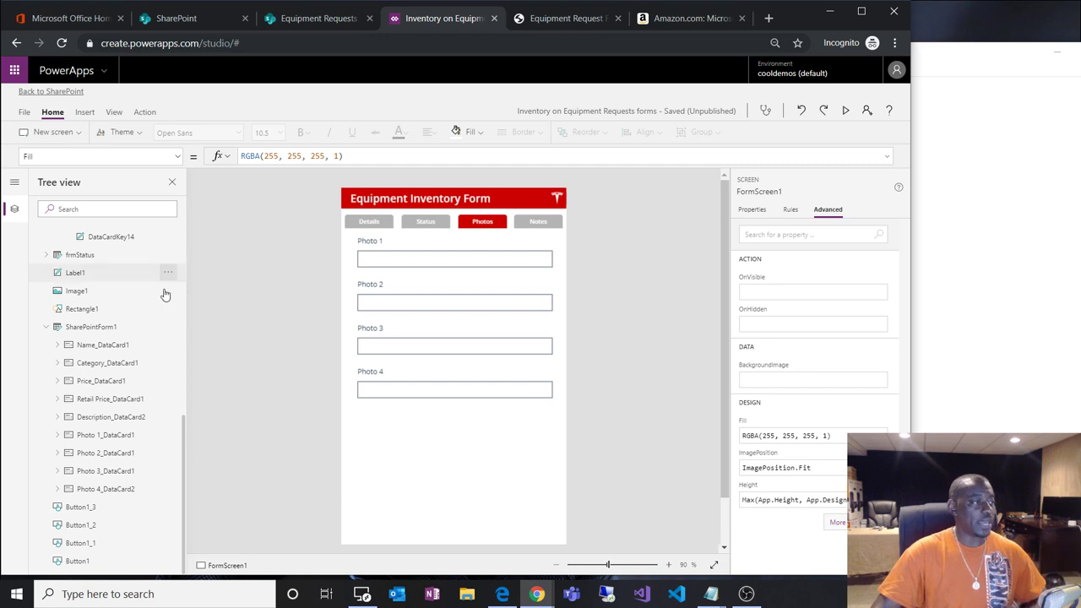
Expand frmStatus in the tree and compare its cards with the ones in SharePointForm1 to find the missing fields.
{"action": "scroll", "coordinate": [160, 304], "scroll_direction": "up", "scroll_amount": 3}
{"action": "scroll", "coordinate": [160, 307], "scroll_direction": "up", "scroll_amount": 5}
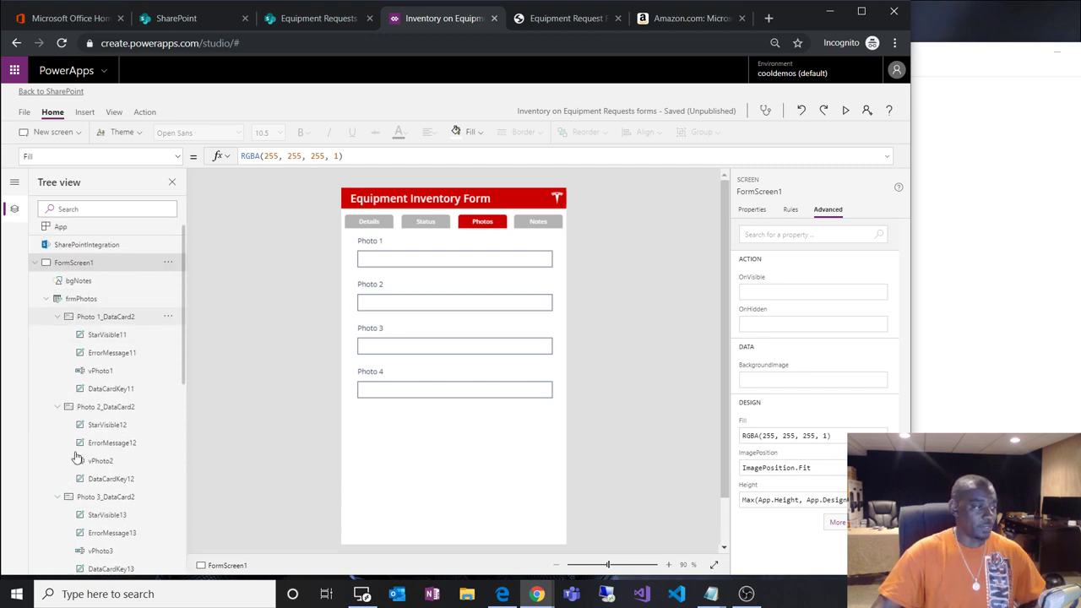
{"action": "scroll", "coordinate": [106, 410], "scroll_direction": "down", "scroll_amount": 10}
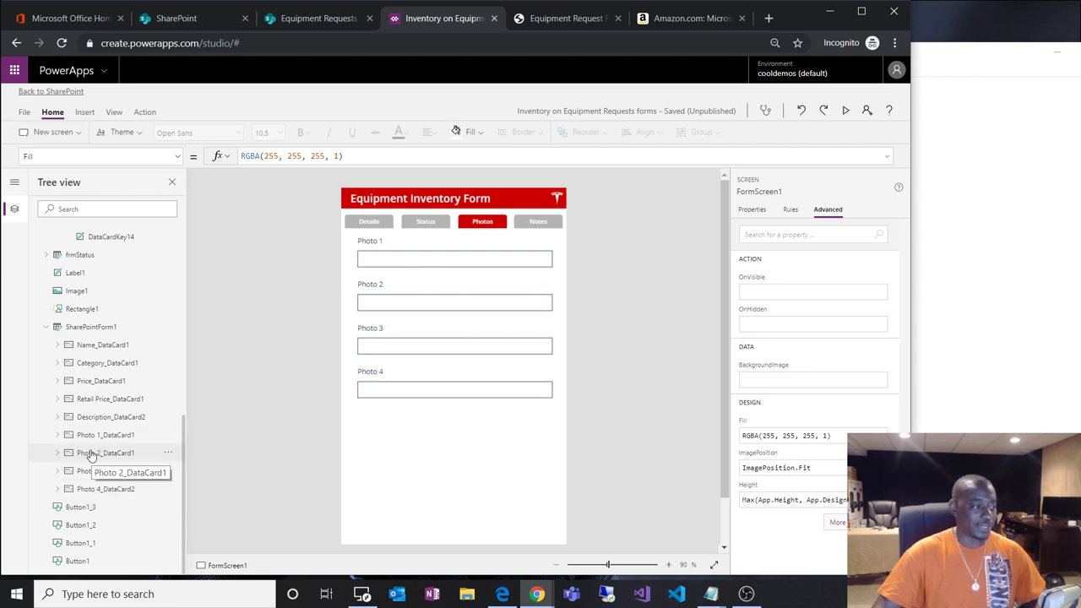
{"action": "scroll", "coordinate": [102, 391], "scroll_direction": "up", "scroll_amount": 5}
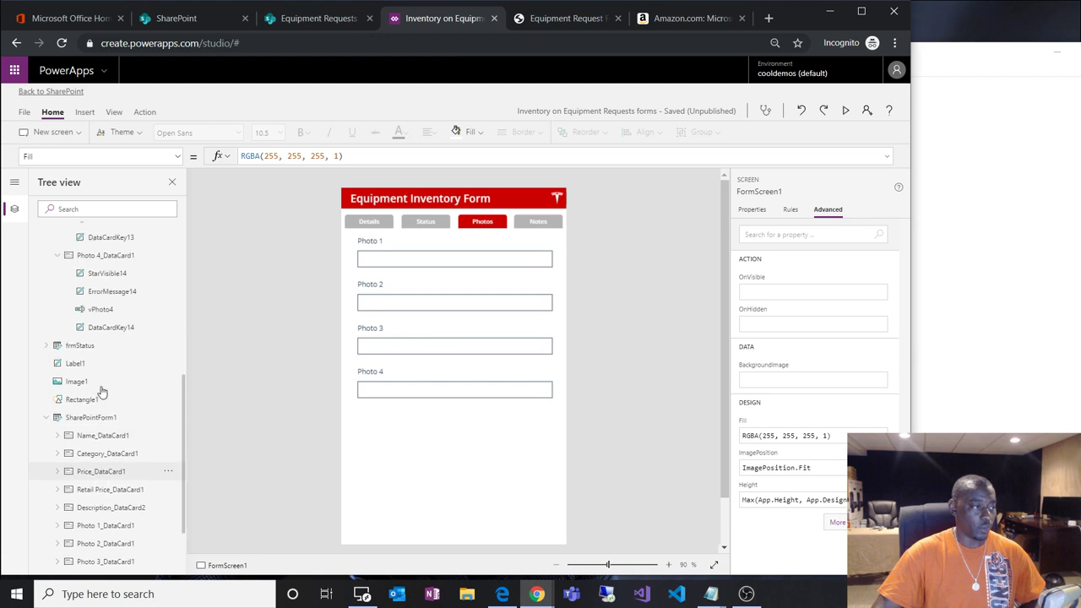
{"action": "left_click", "coordinate": [48, 466]}
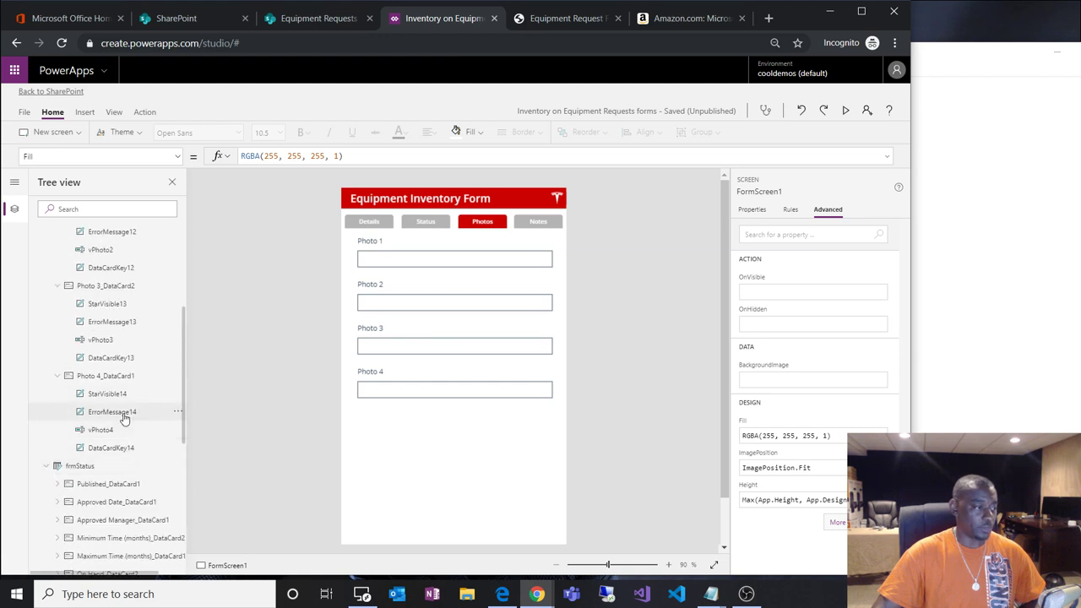
{"action": "scroll", "coordinate": [119, 406], "scroll_direction": "down", "scroll_amount": 5}
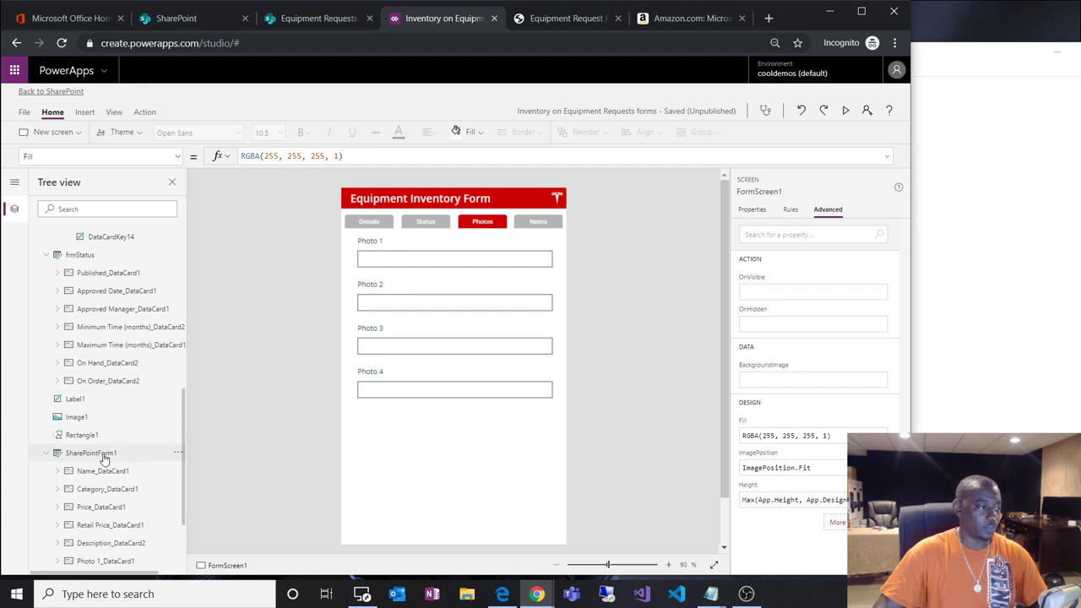
{"action": "scroll", "coordinate": [100, 459], "scroll_direction": "down", "scroll_amount": 1}
{"action": "scroll", "coordinate": [99, 458], "scroll_direction": "down", "scroll_amount": 2}
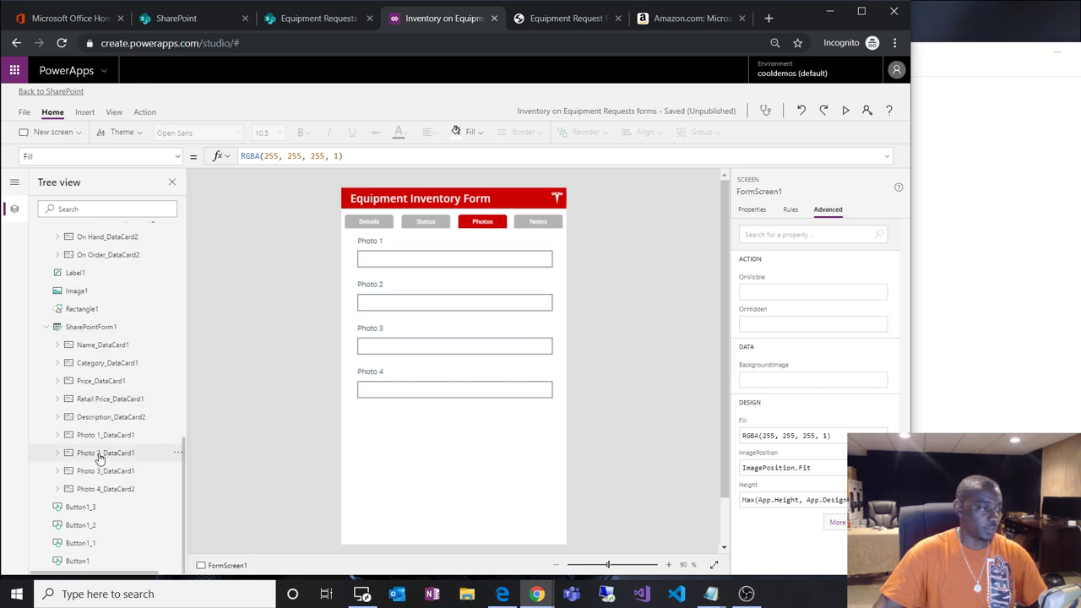
{"action": "scroll", "coordinate": [105, 422], "scroll_direction": "up", "scroll_amount": 2}
{"action": "scroll", "coordinate": [111, 309], "scroll_direction": "up", "scroll_amount": 2}
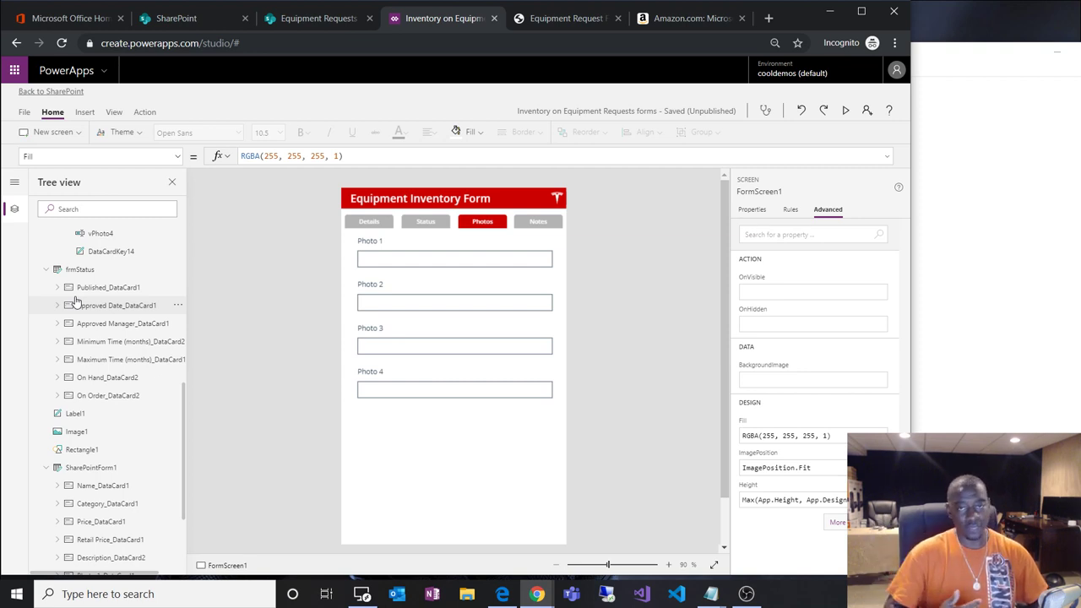
Add the On Hand and On Order fields to SharePointForm1.
{"action": "left_click", "coordinate": [95, 467]}
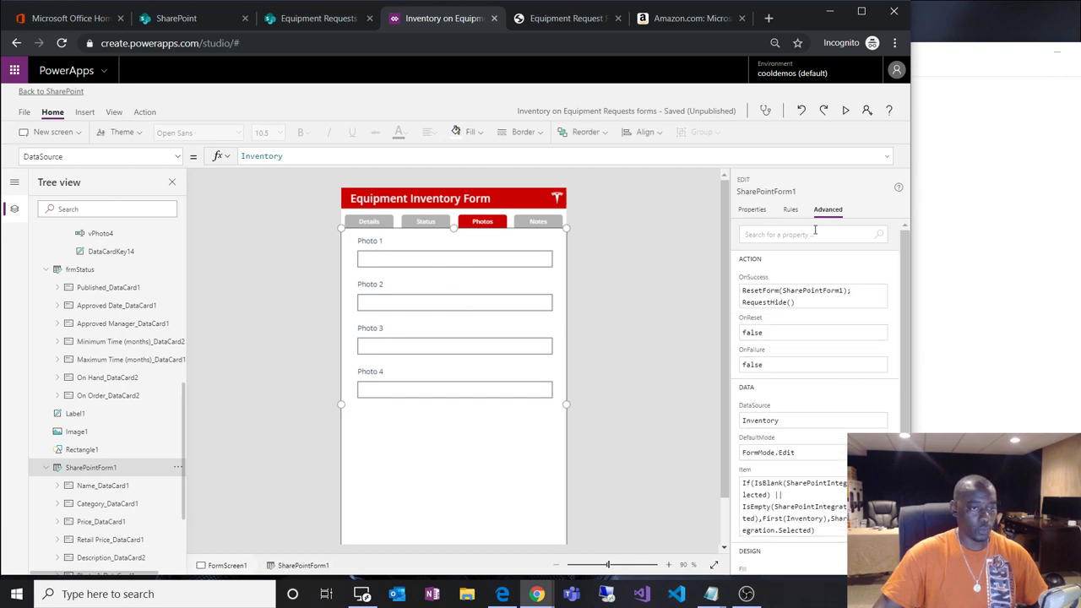
{"action": "left_click", "coordinate": [752, 210]}
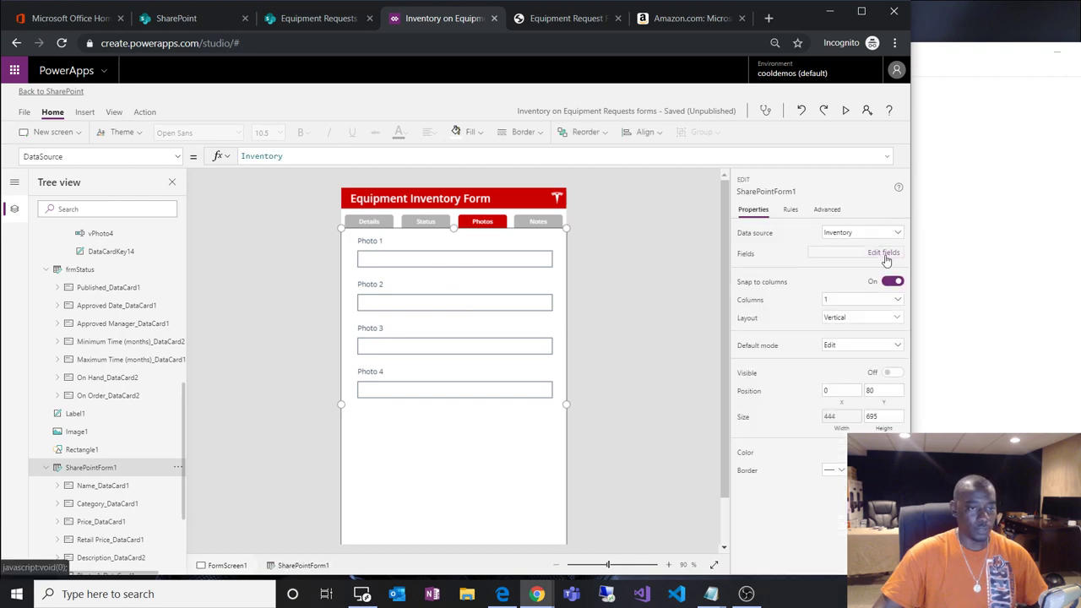
{"action": "left_click", "coordinate": [883, 252]}
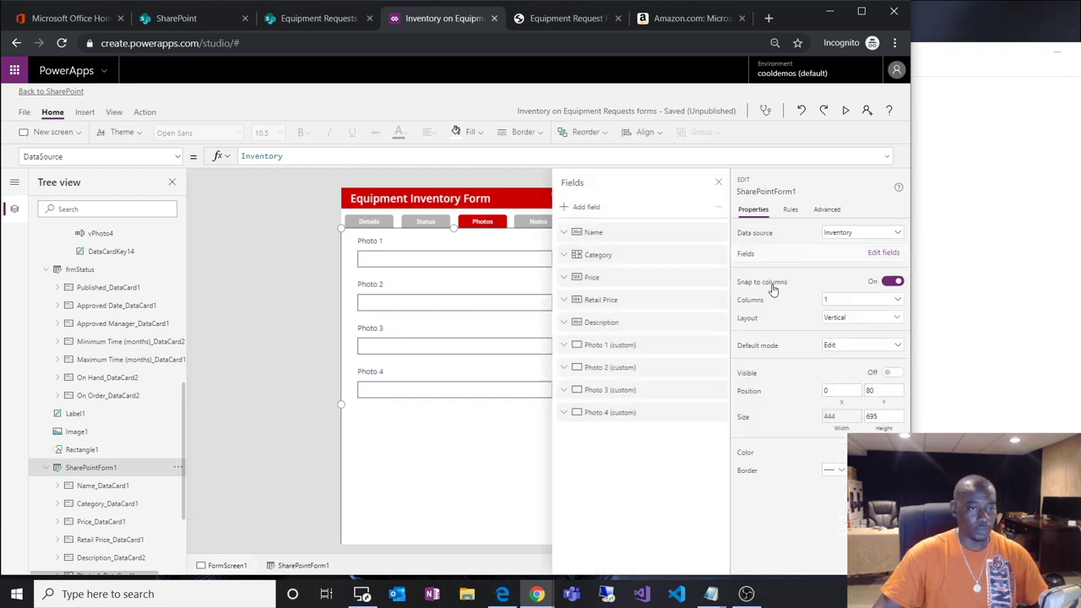
{"action": "left_click", "coordinate": [584, 208]}
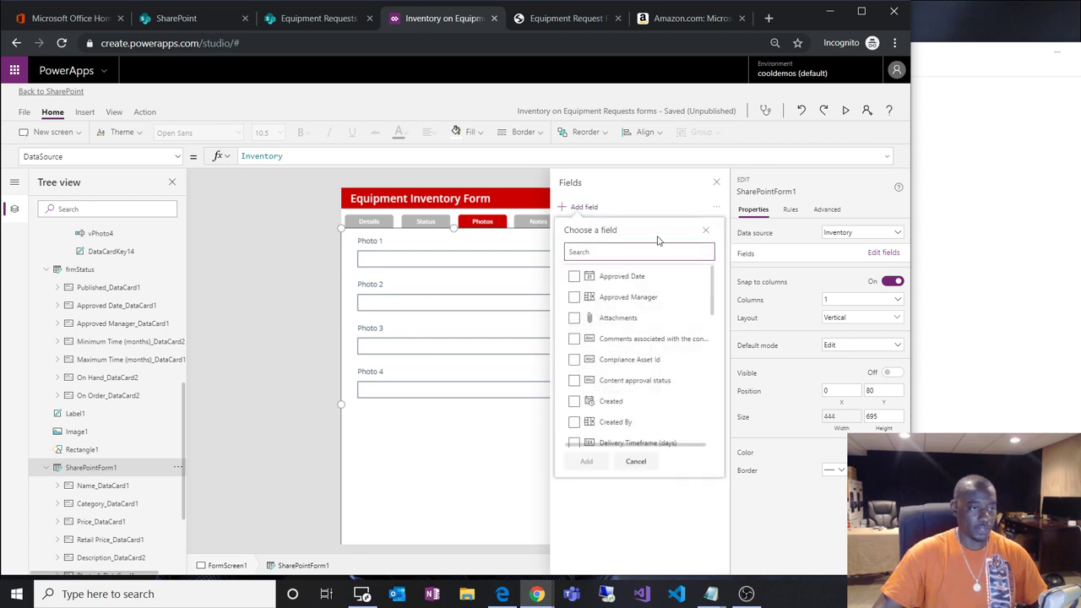
{"action": "type", "text": "on"}
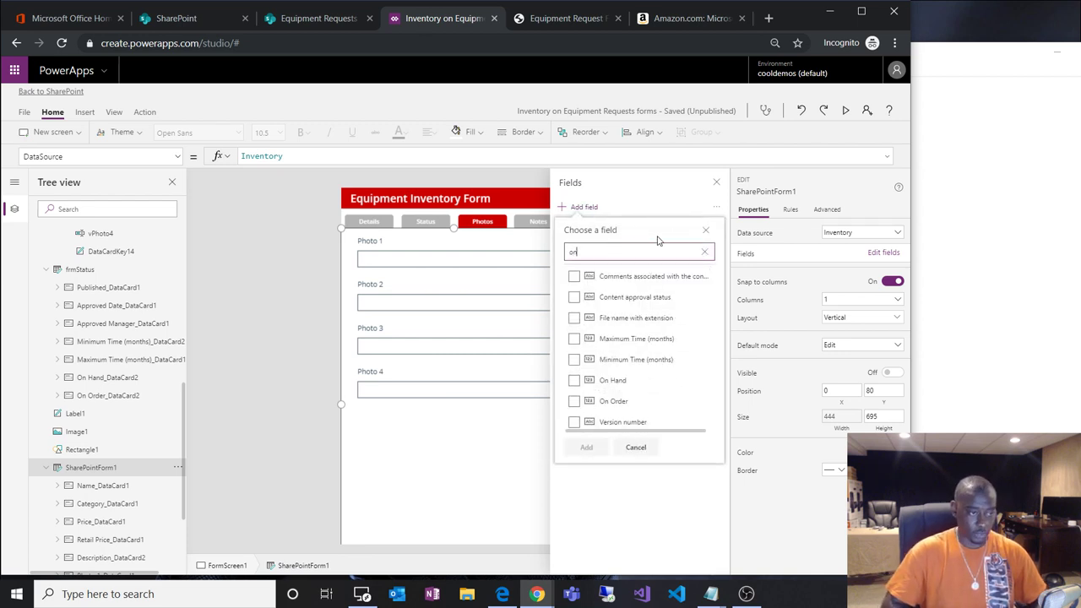
{"action": "left_click", "coordinate": [615, 387]}
{"action": "left_click", "coordinate": [596, 401]}
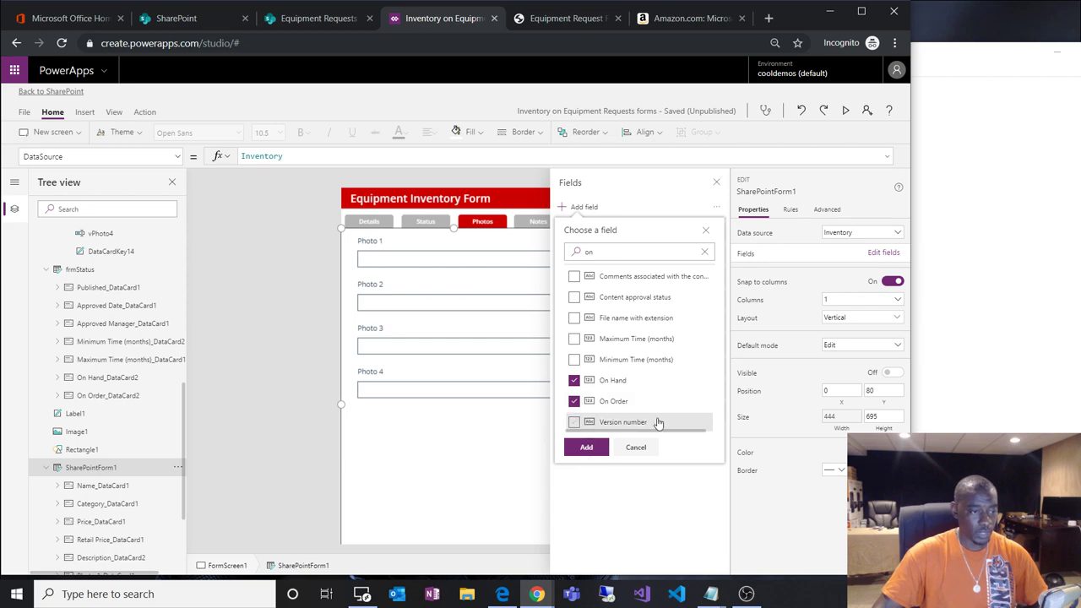
{"action": "left_click", "coordinate": [587, 447]}
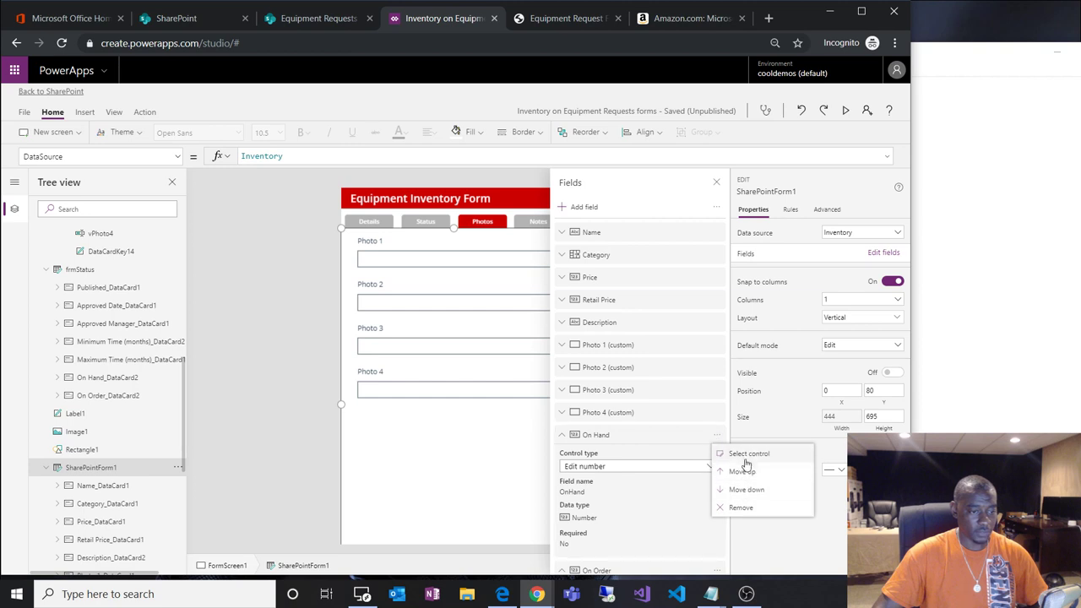
Turn off the visibility of SharePointForm1's new On Hand card and collapse its field details.
{"action": "left_click", "coordinate": [745, 454]}
{"action": "left_click", "coordinate": [894, 389]}
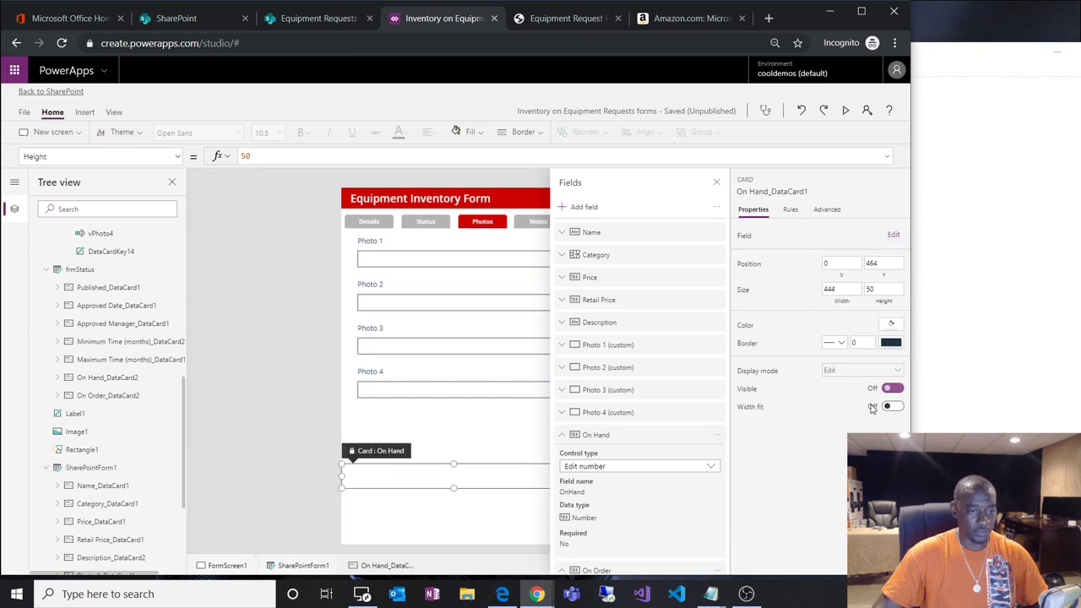
{"action": "left_click", "coordinate": [687, 438]}
Turn off the visibility of SharePointForm1's new On Order card and collapse its field details.
{"action": "left_click", "coordinate": [711, 462]}
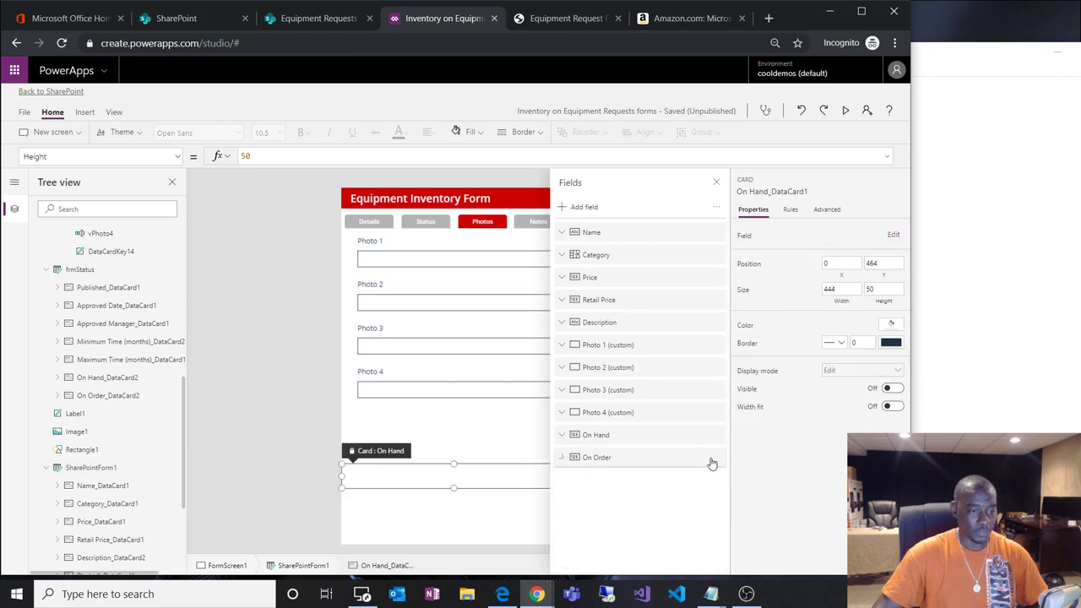
{"action": "left_click", "coordinate": [714, 465]}
{"action": "left_click", "coordinate": [716, 463]}
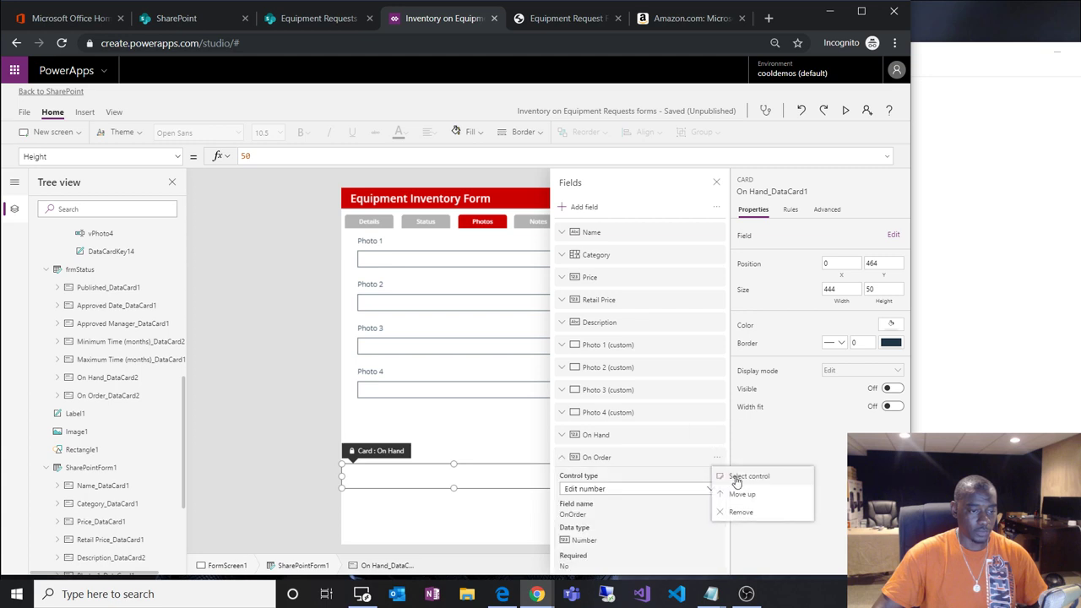
{"action": "left_click", "coordinate": [719, 478]}
{"action": "left_click", "coordinate": [893, 388]}
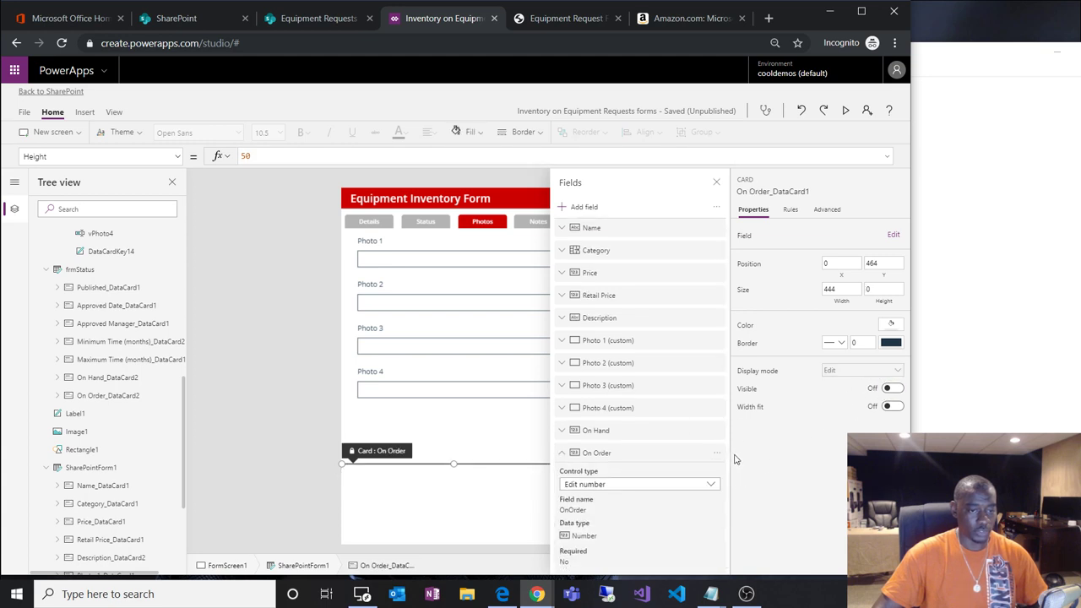
{"action": "left_click", "coordinate": [629, 460]}
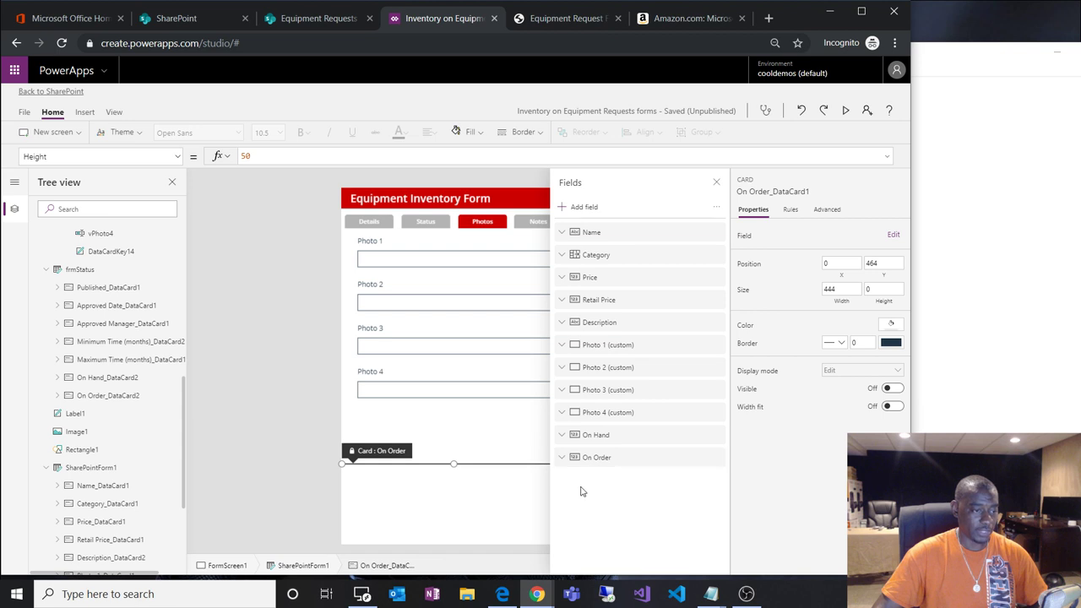
{"action": "scroll", "coordinate": [157, 464], "scroll_direction": "down", "scroll_amount": 4}
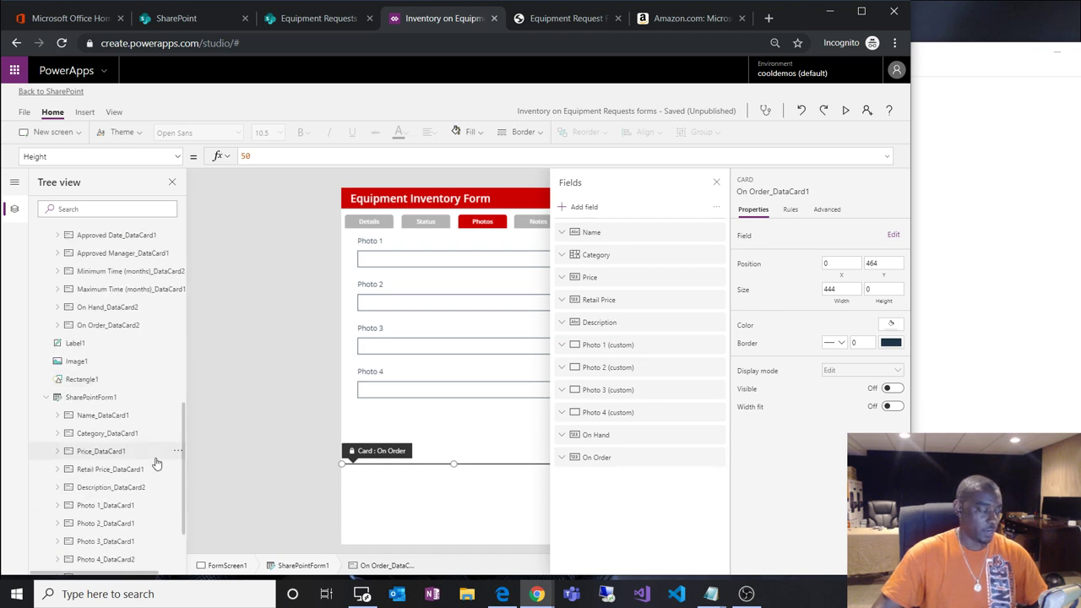
Rename the text input inside frmStatus's On Hand card to vOnHand.
{"action": "left_click", "coordinate": [113, 475]}
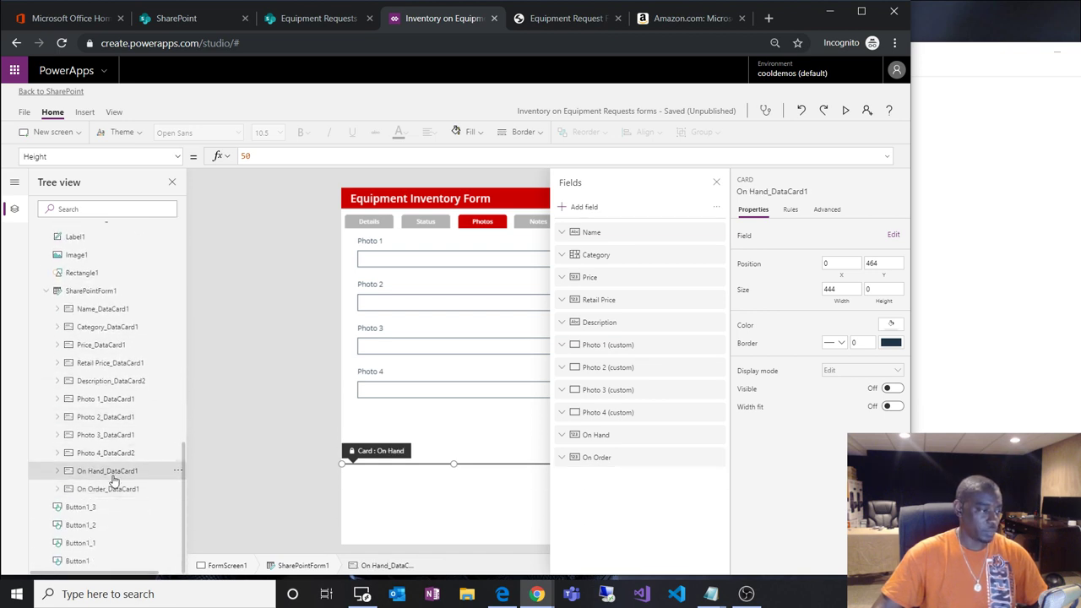
{"action": "scroll", "coordinate": [118, 473], "scroll_direction": "up", "scroll_amount": 5}
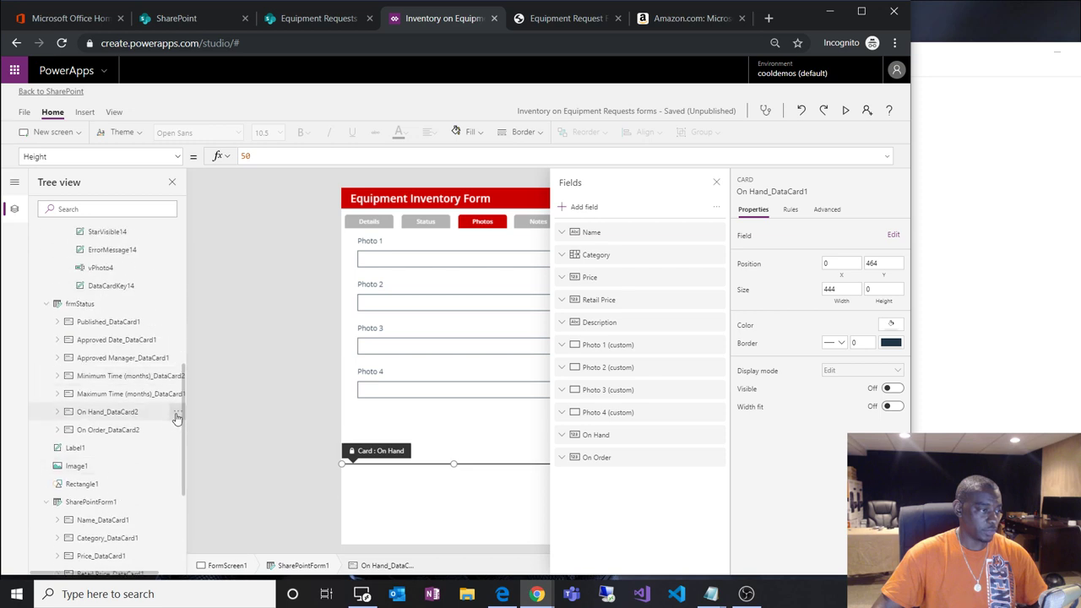
{"action": "left_click", "coordinate": [178, 411]}
{"action": "left_click", "coordinate": [57, 411]}
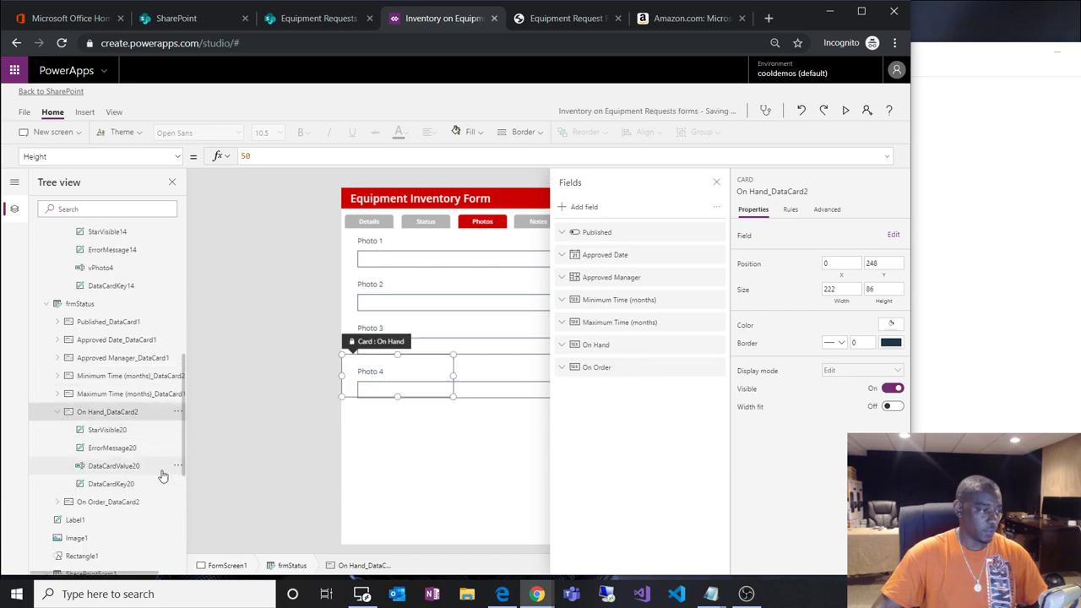
{"action": "left_click", "coordinate": [177, 466]}
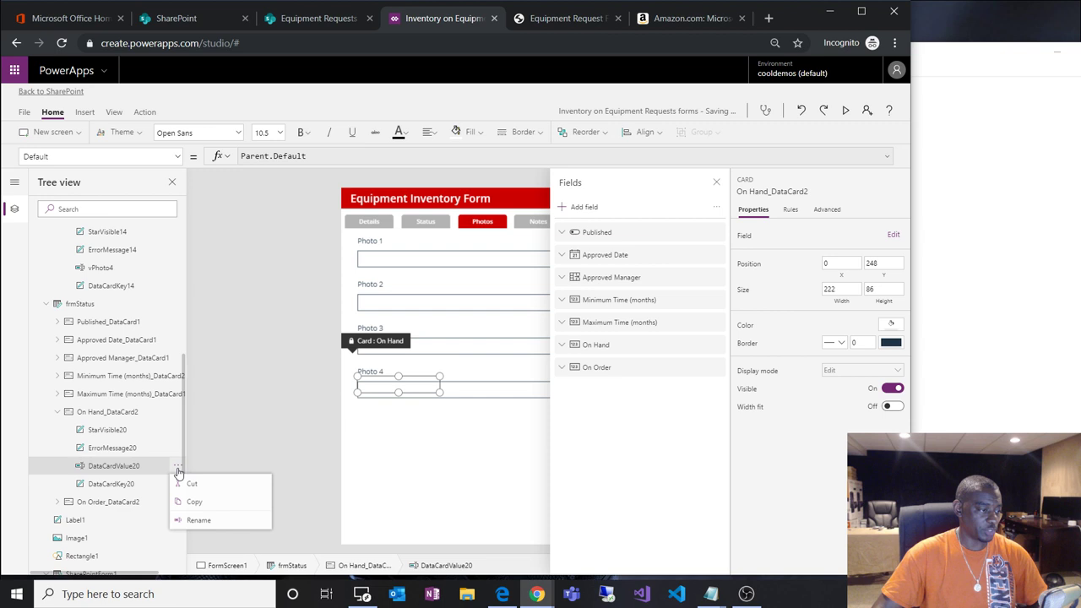
{"action": "left_click", "coordinate": [199, 521]}
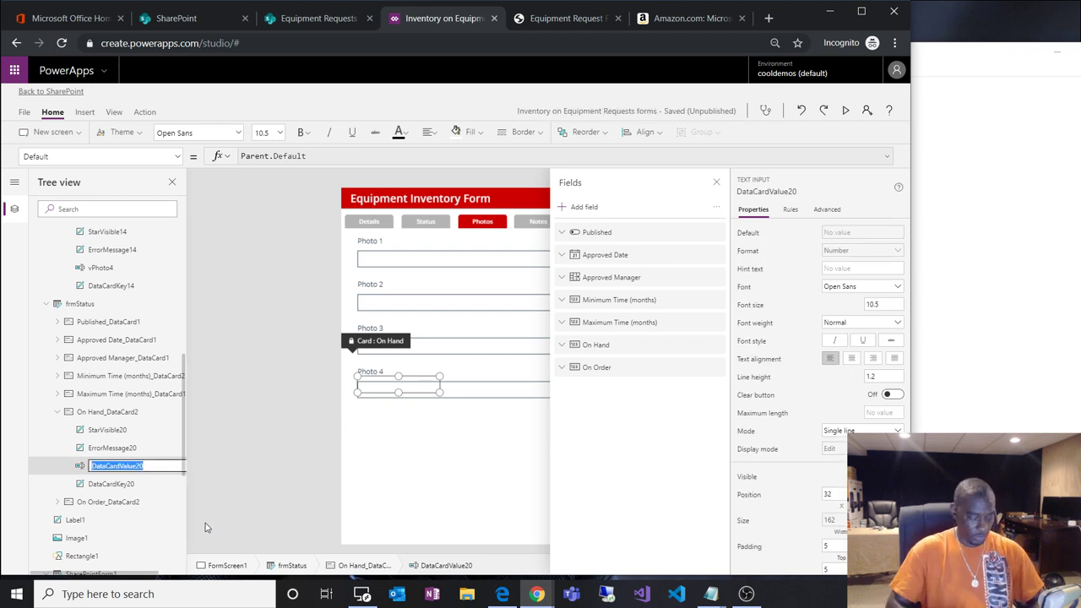
{"action": "type", "text": "vOnHand"}
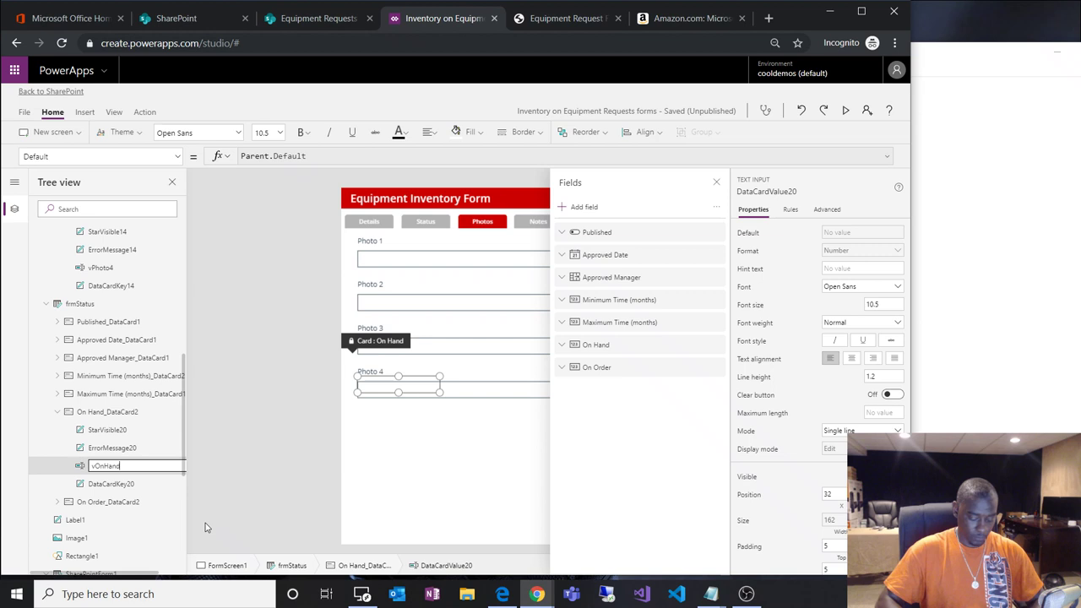
{"action": "key", "text": "Return"}
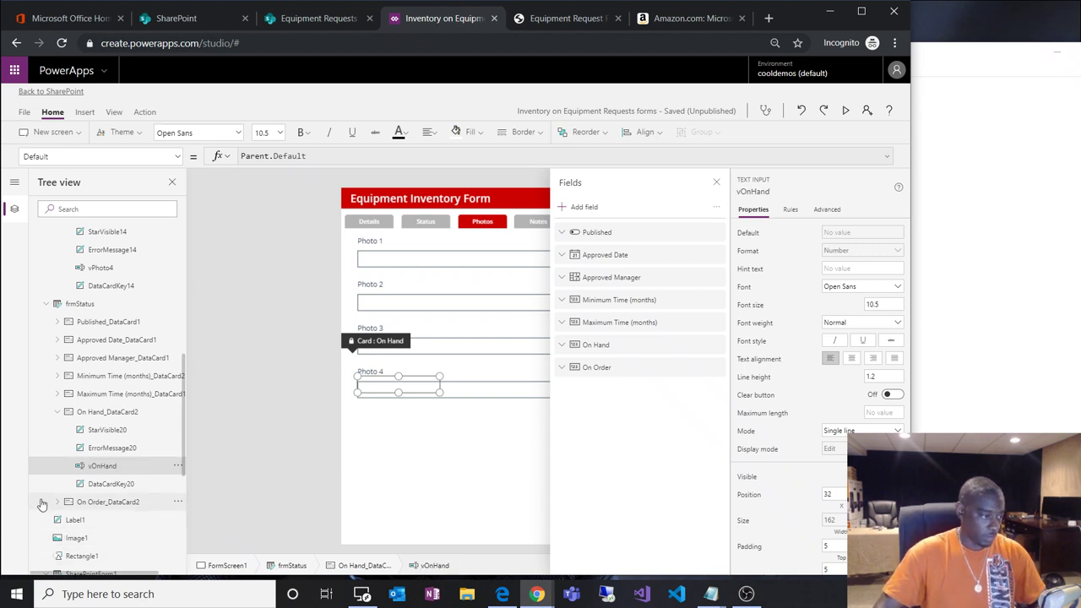
Rename the text input inside frmStatus's On Order card to vOnOrder.
{"action": "left_click", "coordinate": [58, 503]}
{"action": "scroll", "coordinate": [169, 427], "scroll_direction": "down", "scroll_amount": 3}
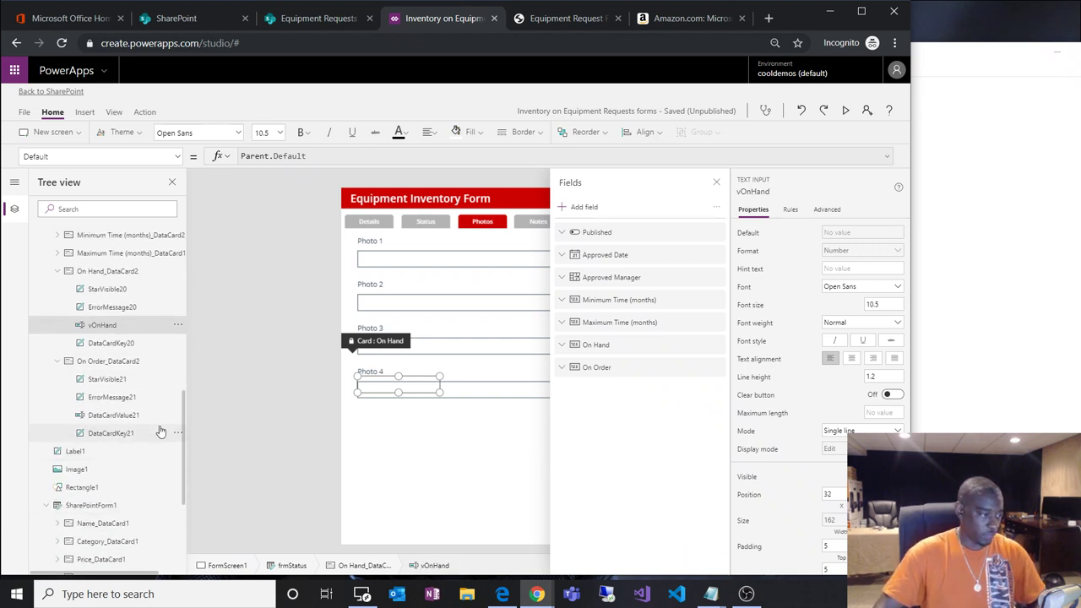
{"action": "left_click", "coordinate": [173, 421]}
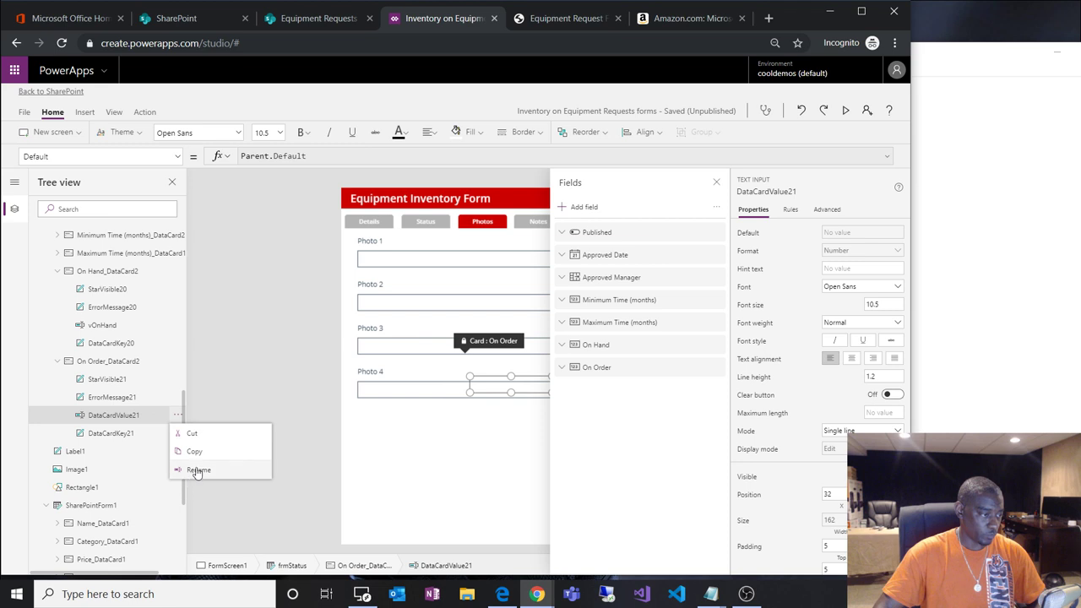
{"action": "left_click", "coordinate": [194, 470]}
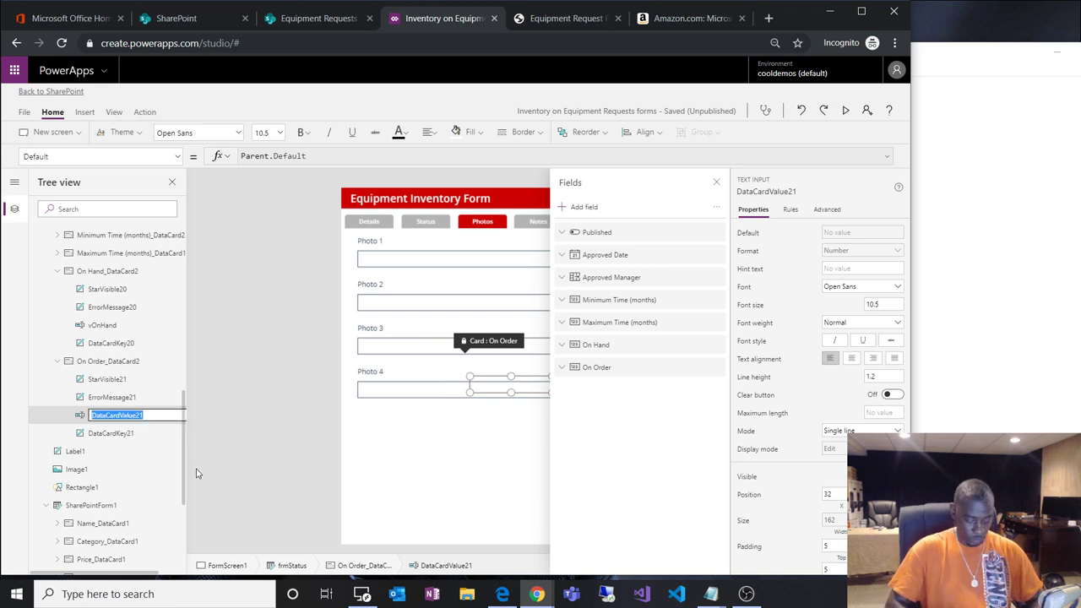
{"action": "type", "text": "vOnOrder"}
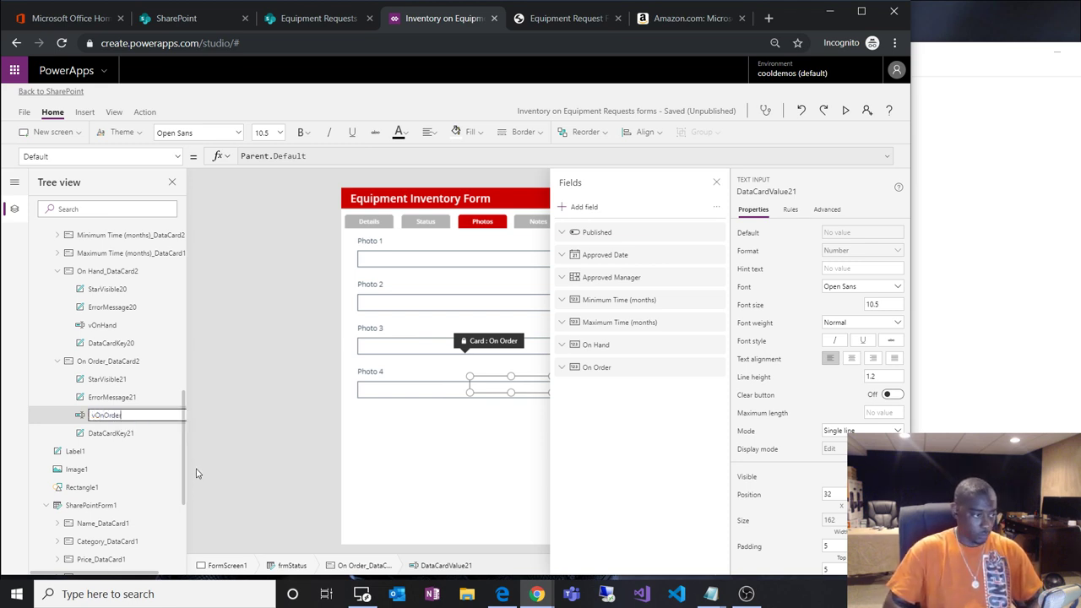
{"action": "key", "text": "Return"}
Show the Update formula of SharePointForm1's On Hand card and unlock the card's properties.
{"action": "scroll", "coordinate": [196, 473], "scroll_direction": "down", "scroll_amount": 1}
{"action": "scroll", "coordinate": [146, 476], "scroll_direction": "down", "scroll_amount": 3}
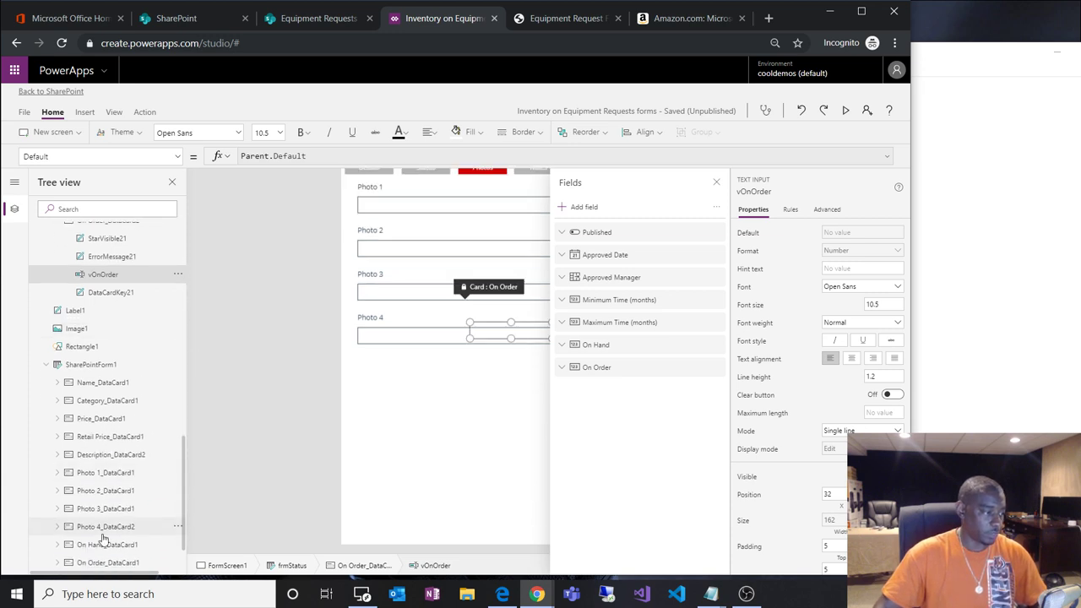
{"action": "left_click", "coordinate": [106, 545]}
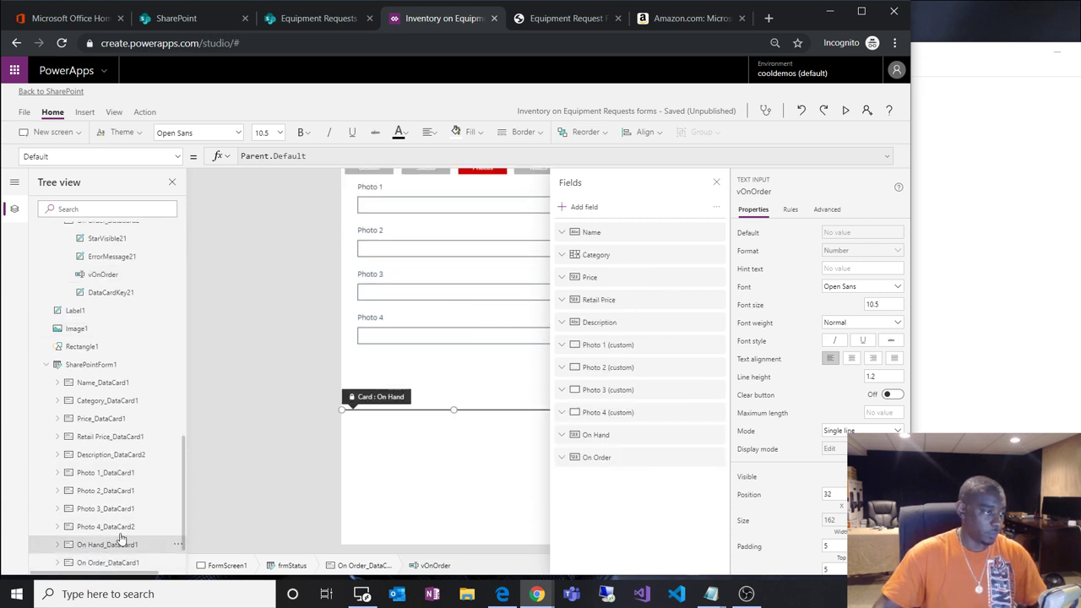
{"action": "left_click", "coordinate": [181, 160]}
{"action": "left_click", "coordinate": [119, 256]}
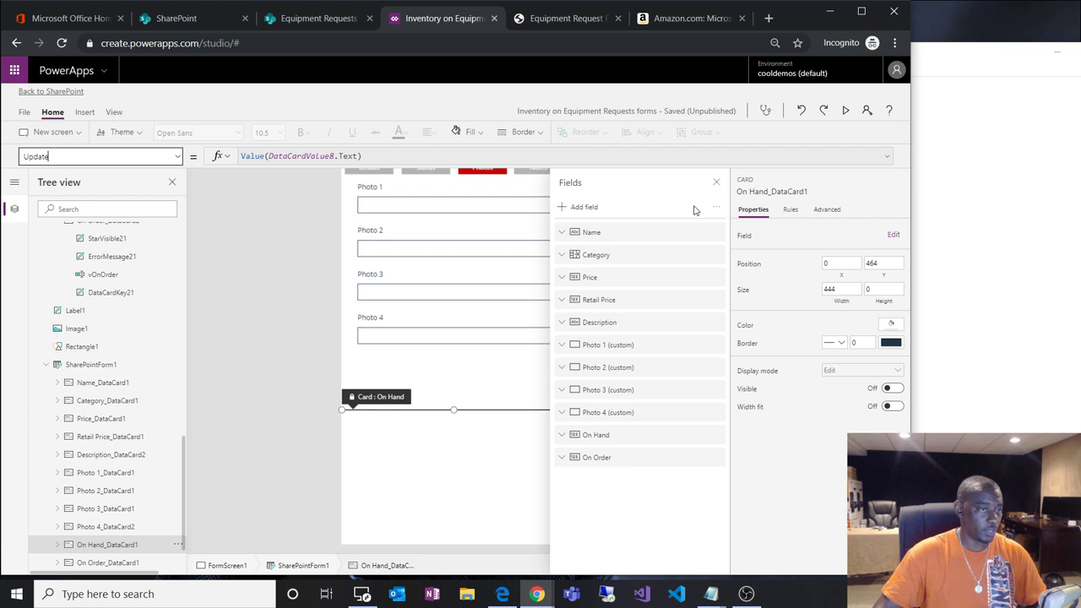
{"action": "left_click", "coordinate": [826, 209]}
{"action": "left_click", "coordinate": [824, 237]}
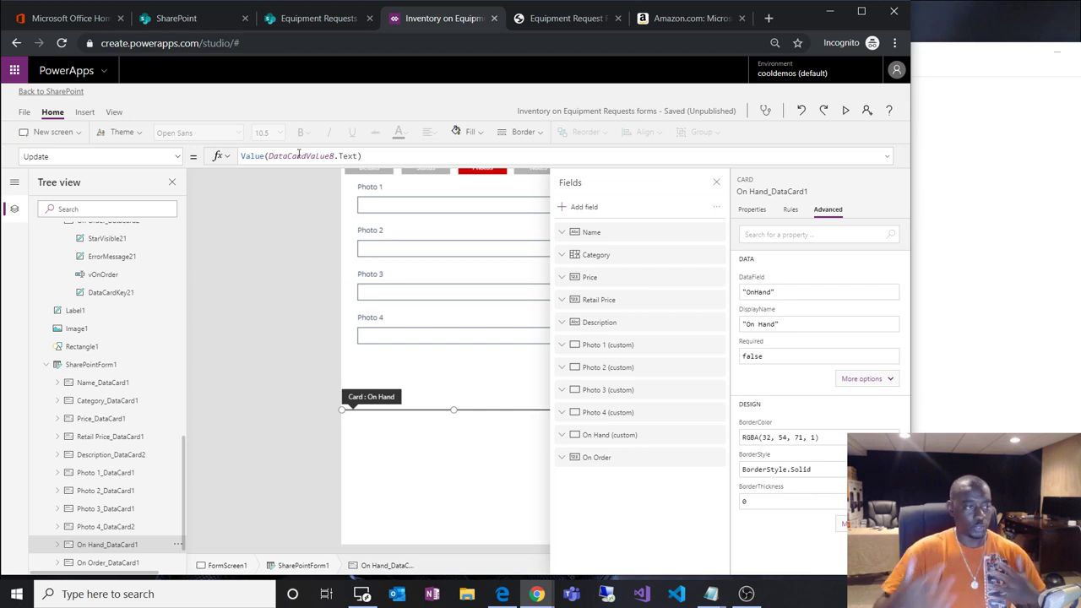
Set the Update formula of SharePointForm1's On Hand card to Value(vOnHand.Text).
{"action": "left_click", "coordinate": [334, 155]}
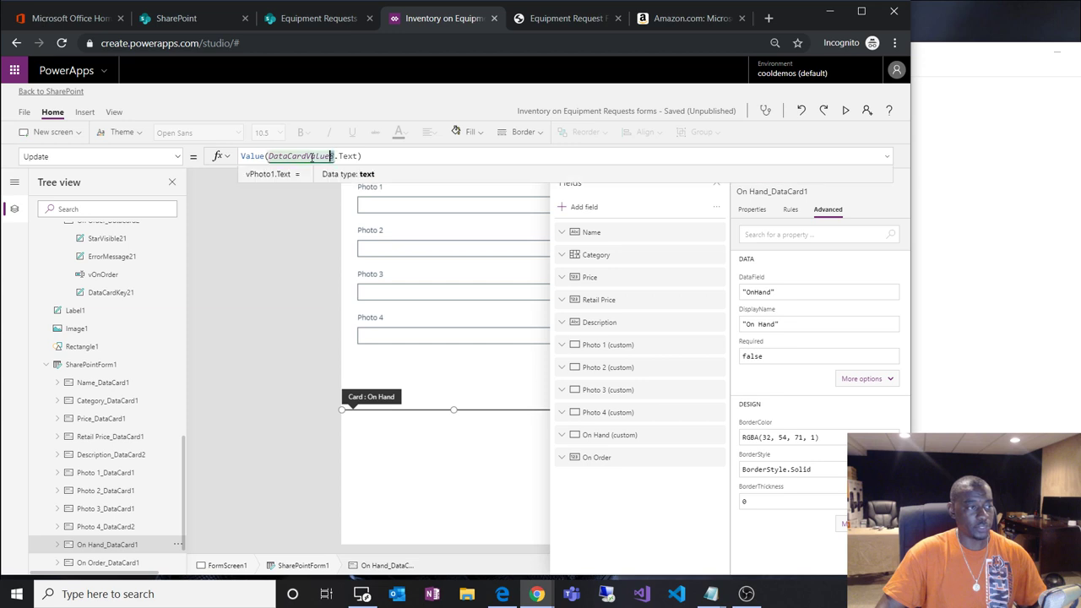
{"action": "key", "text": "BackSpace"}
{"action": "key", "text": "BackSpace"}
{"action": "key", "text": "BackSpace"}
{"action": "key", "text": "BackSpace"}
{"action": "key", "text": "BackSpace"}
{"action": "key", "text": "BackSpace"}
{"action": "key", "text": "BackSpace"}
{"action": "key", "text": "BackSpace"}
{"action": "key", "text": "BackSpace"}
{"action": "key", "text": "BackSpace"}
{"action": "key", "text": "BackSpace"}
{"action": "key", "text": "BackSpace"}
{"action": "key", "text": "BackSpace"}
{"action": "key", "text": "BackSpace"}
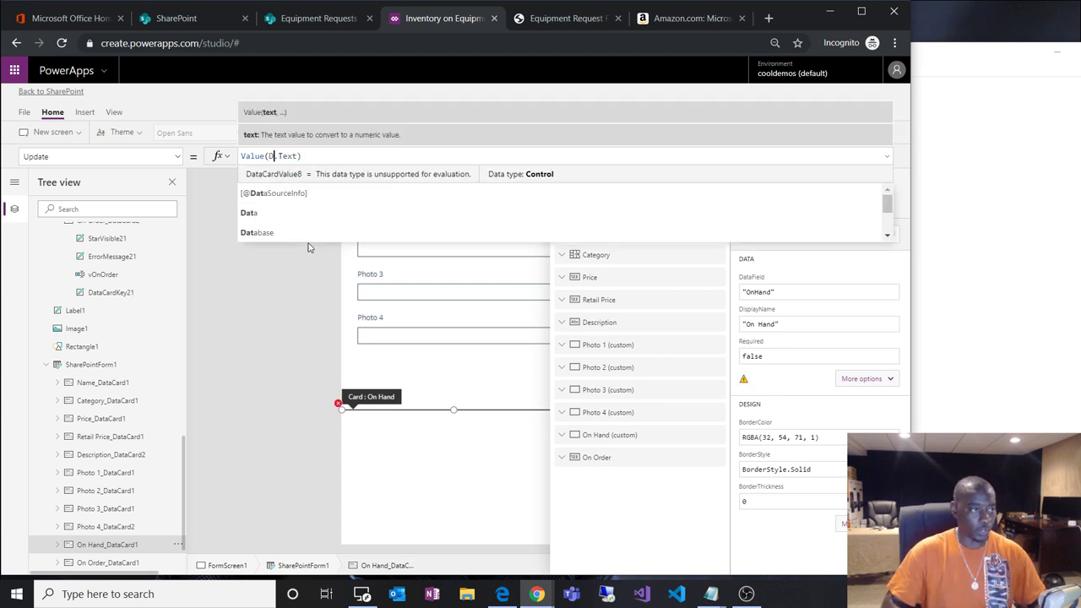
{"action": "type", "text": "v"}
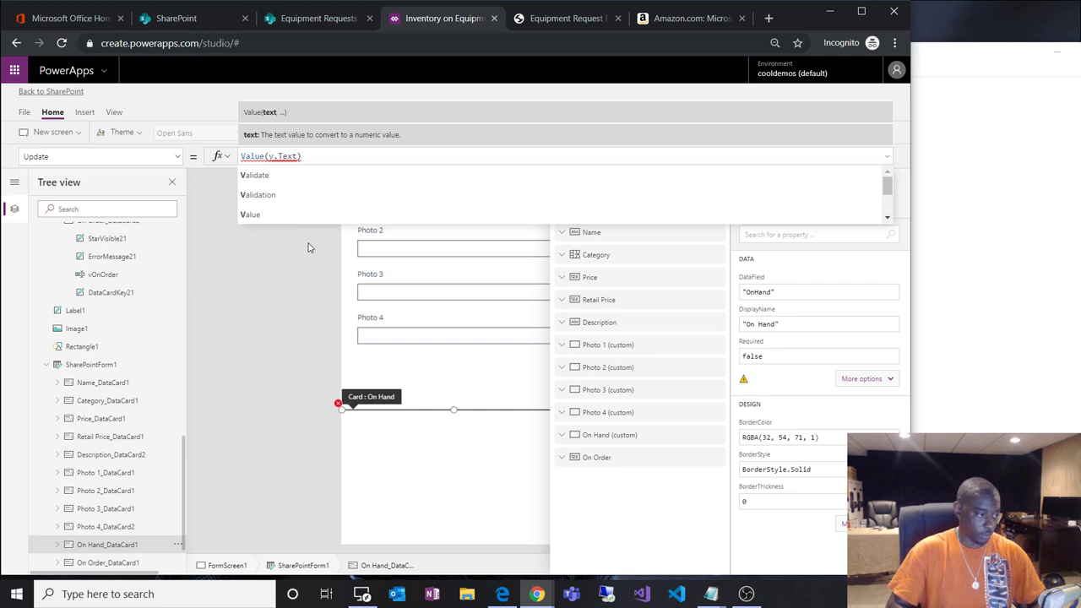
{"action": "type", "text": "onh"}
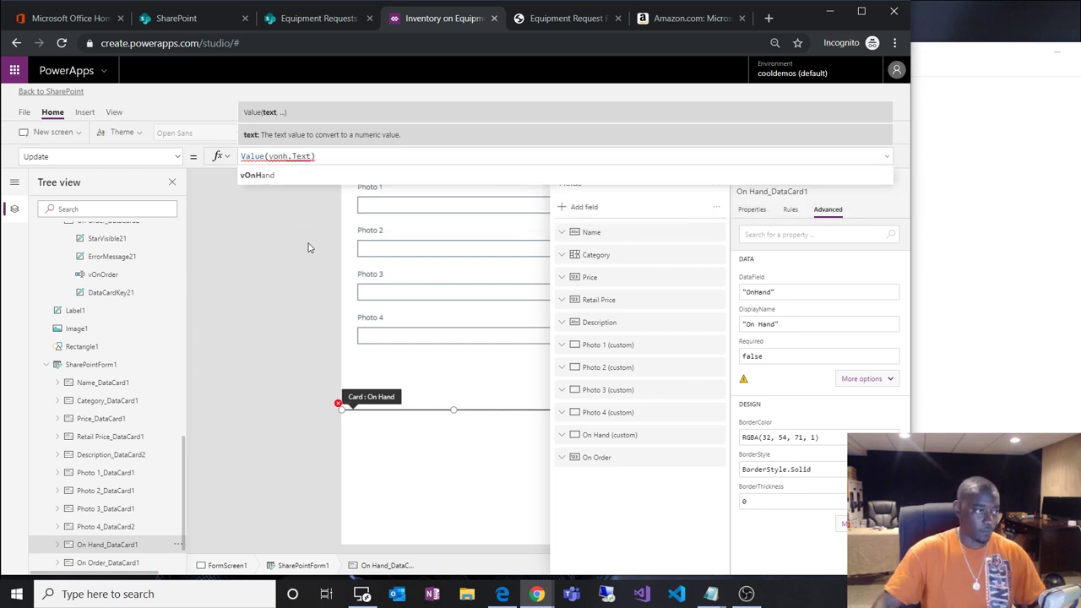
{"action": "left_click", "coordinate": [268, 176]}
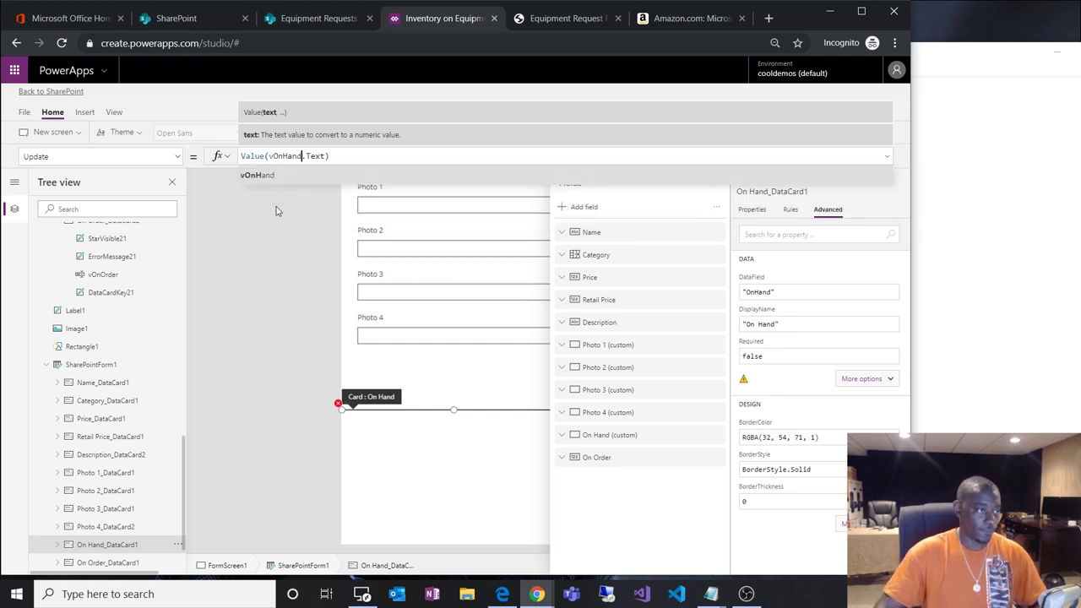
Show the Update formula of SharePointForm1's On Order card and unlock the card's properties.
{"action": "left_click", "coordinate": [118, 564]}
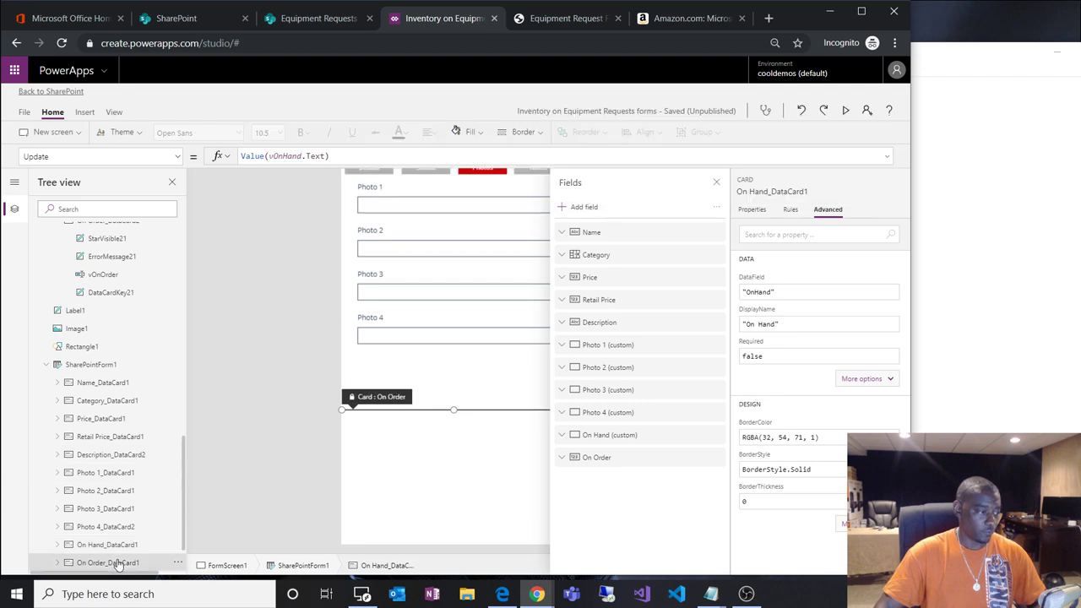
{"action": "left_click", "coordinate": [177, 156]}
{"action": "left_click", "coordinate": [135, 255]}
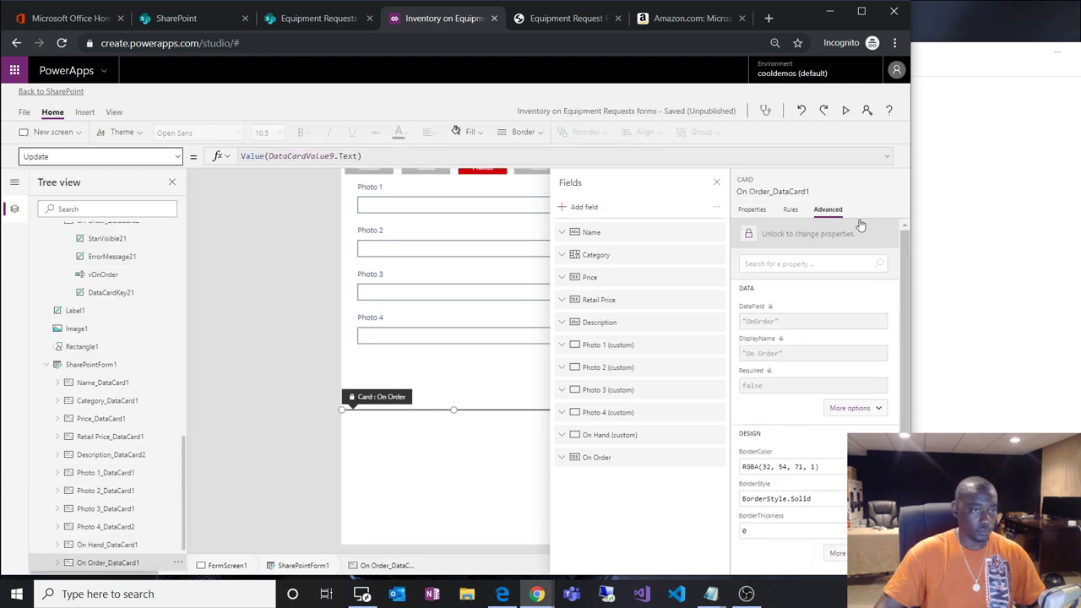
{"action": "left_click", "coordinate": [839, 239]}
Set the Update formula of SharePointForm1's On Order card to Value(vOnOrder.Text).
{"action": "left_click", "coordinate": [334, 156]}
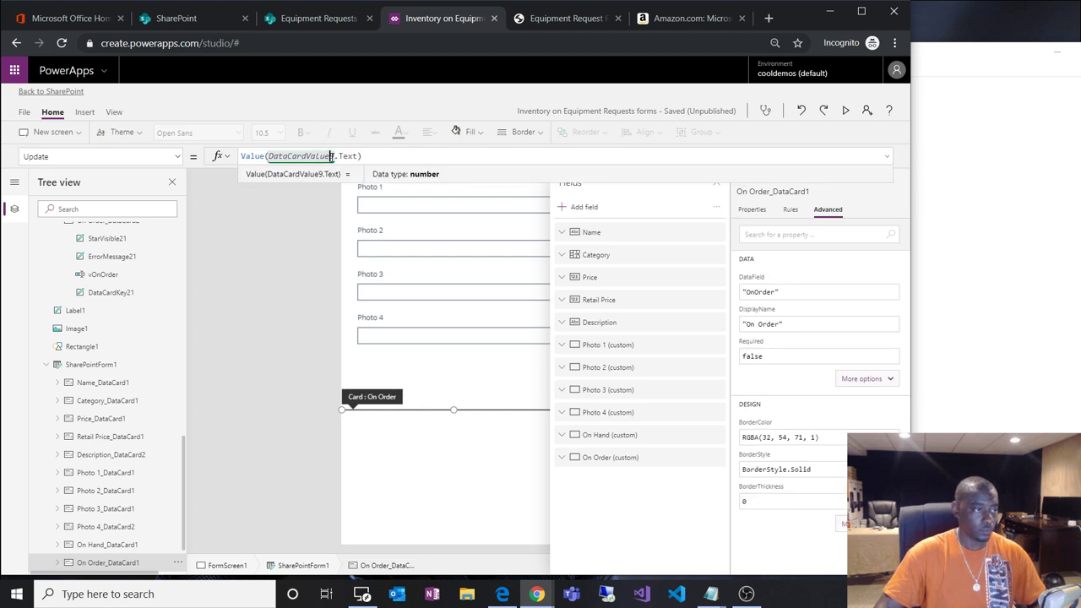
{"action": "key", "text": "BackSpace"}
{"action": "key", "text": "BackSpace"}
{"action": "key", "text": "BackSpace"}
{"action": "key", "text": "BackSpace"}
{"action": "key", "text": "BackSpace"}
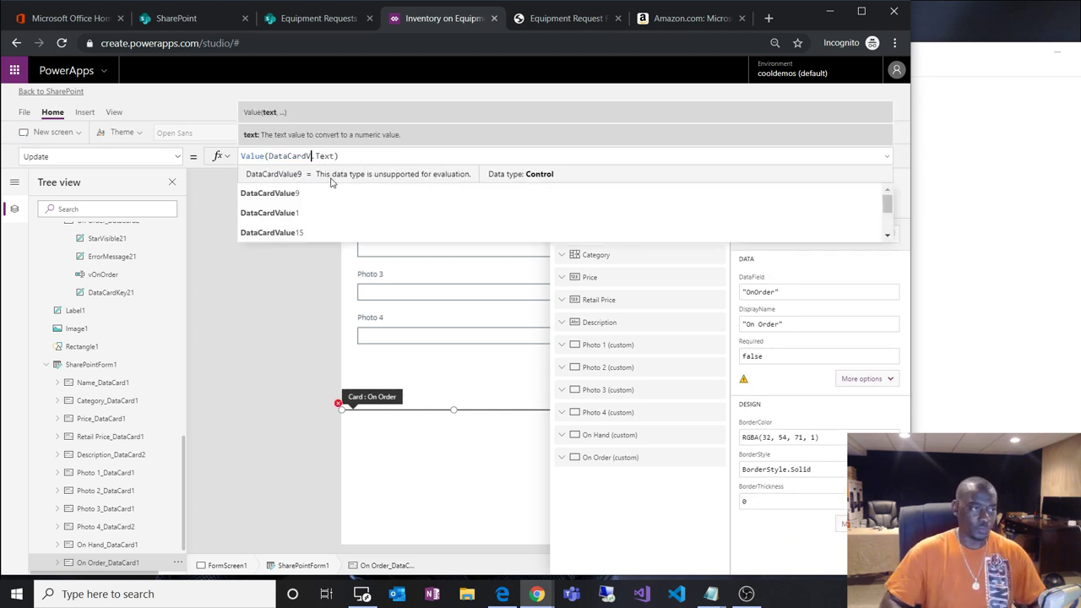
{"action": "key", "text": "BackSpace"}
{"action": "key", "text": "BackSpace"}
{"action": "key", "text": "BackSpace"}
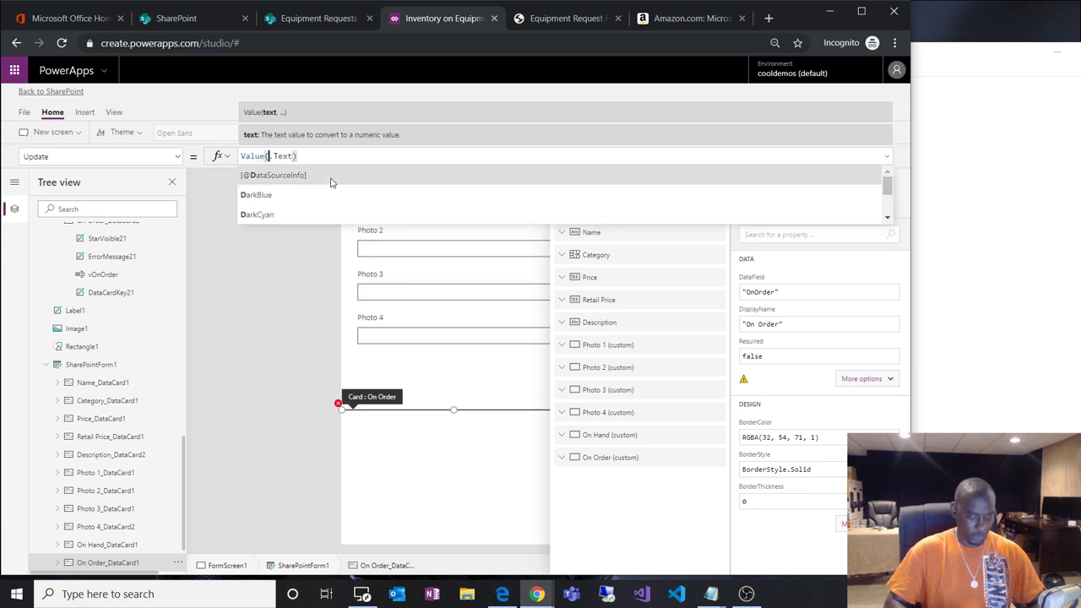
{"action": "type", "text": "vOnOrder"}
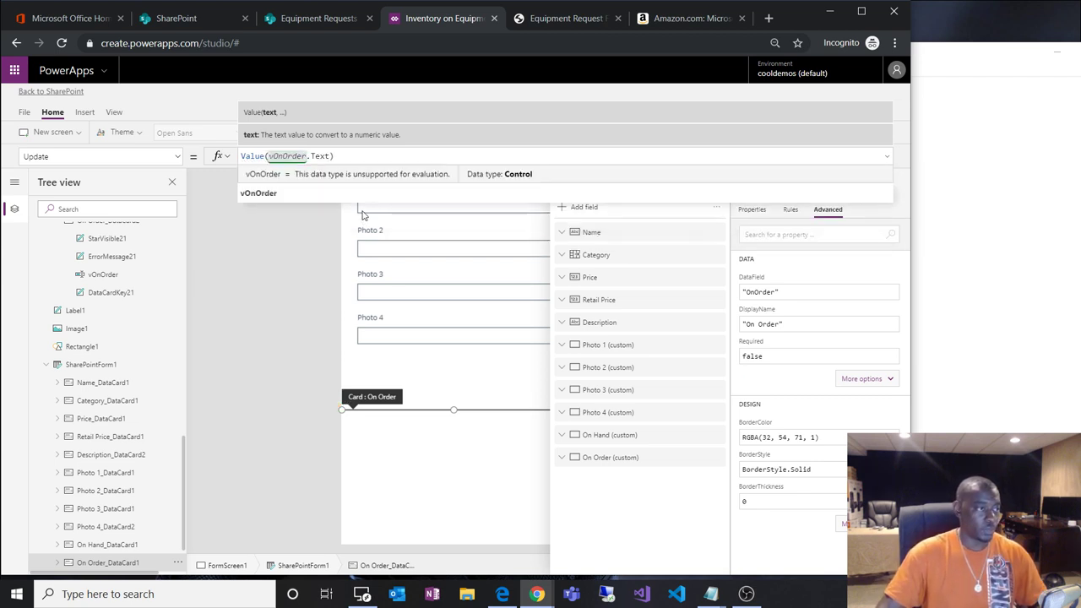
{"action": "left_click", "coordinate": [282, 238]}
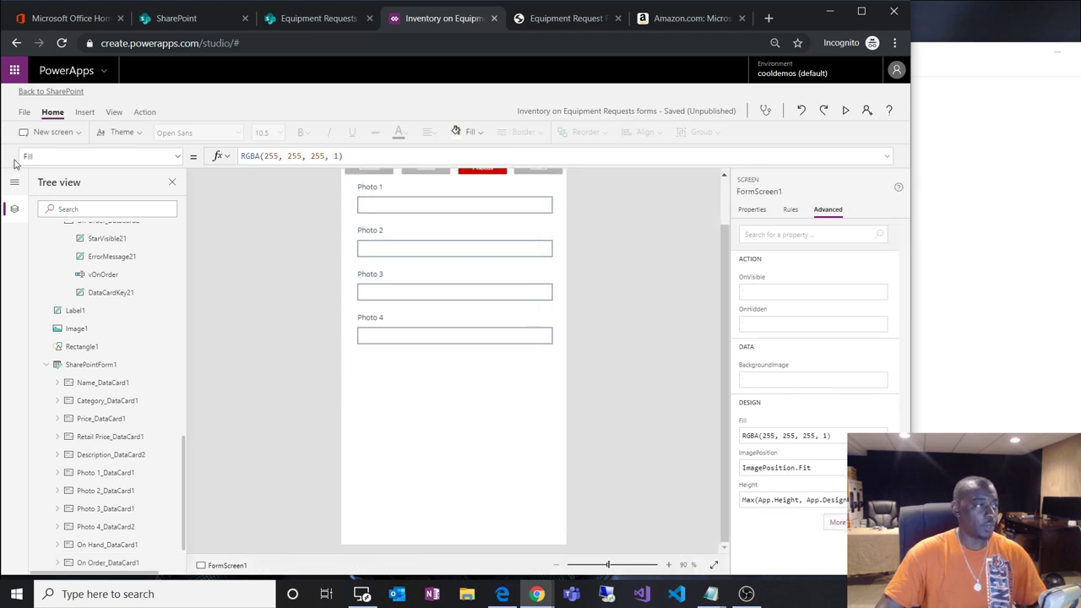
Save the Inventory form and publish it to SharePoint.
{"action": "left_click", "coordinate": [25, 111]}
{"action": "left_click", "coordinate": [160, 247]}
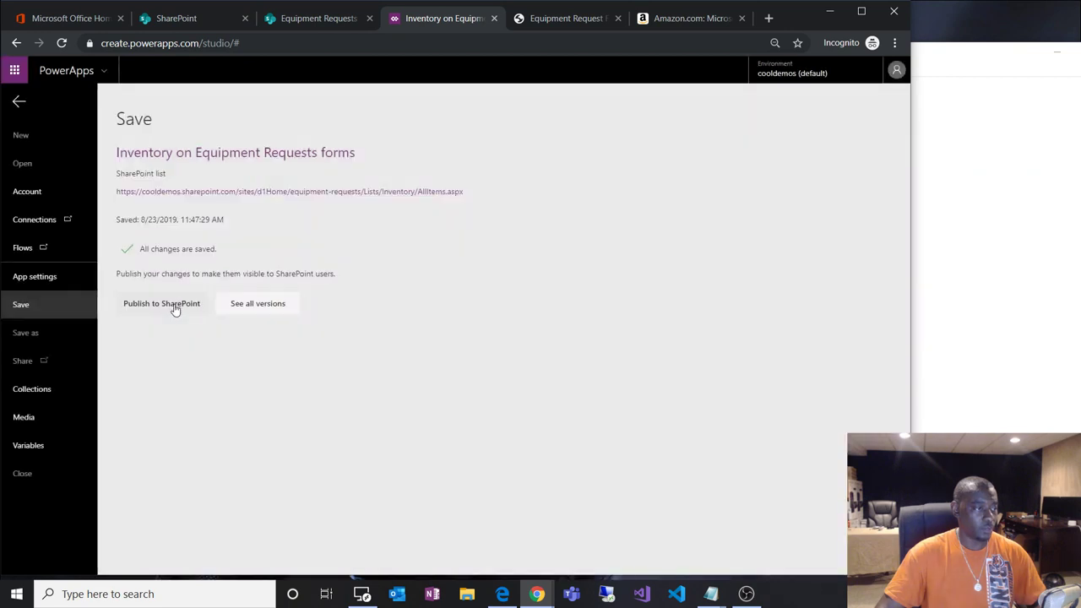
{"action": "left_click", "coordinate": [173, 304]}
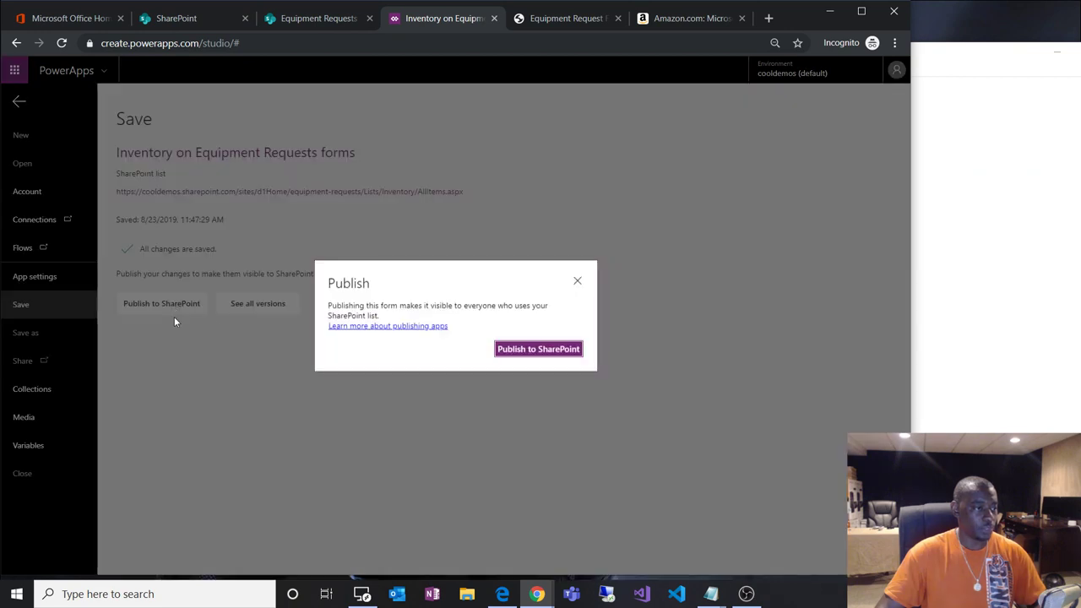
{"action": "left_click", "coordinate": [538, 351]}
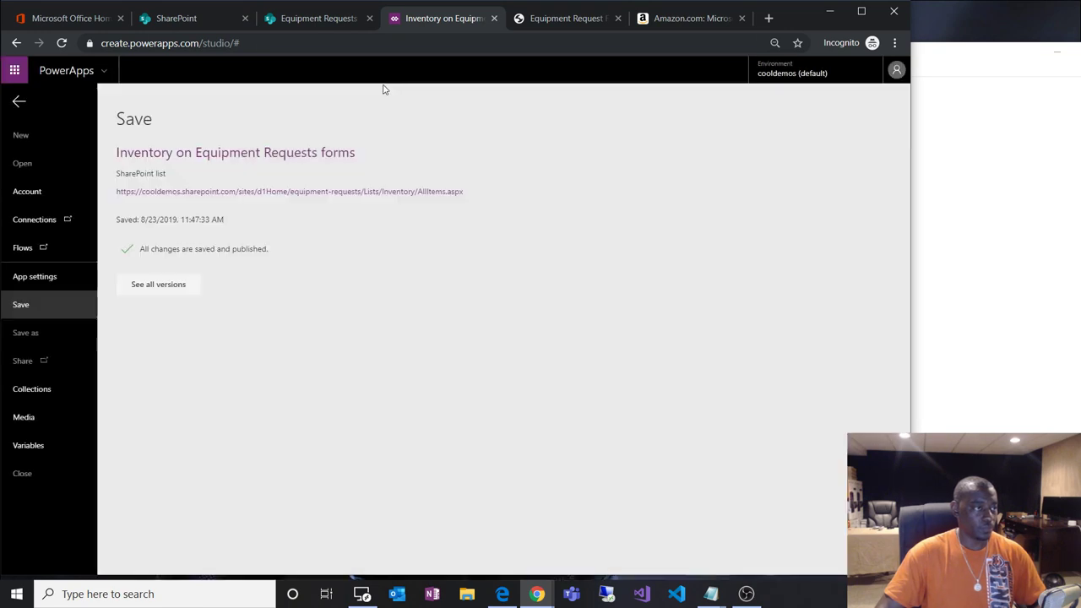
Switch to the SharePoint Inventory list, reload it and open the Microsoft Surface Pro 6 item for editing.
{"action": "left_click", "coordinate": [329, 20]}
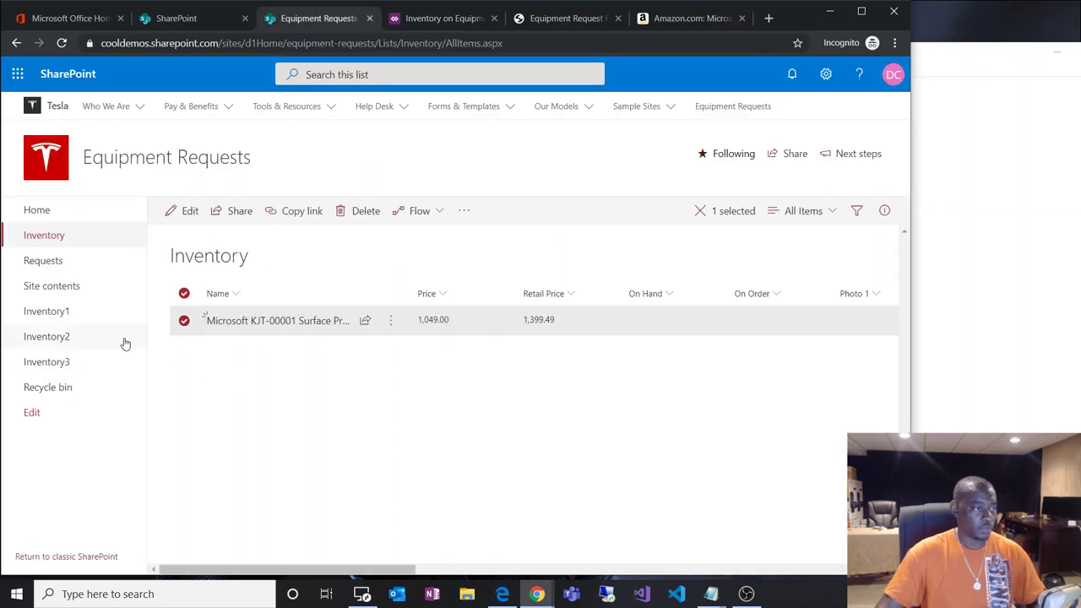
{"action": "left_click", "coordinate": [219, 410]}
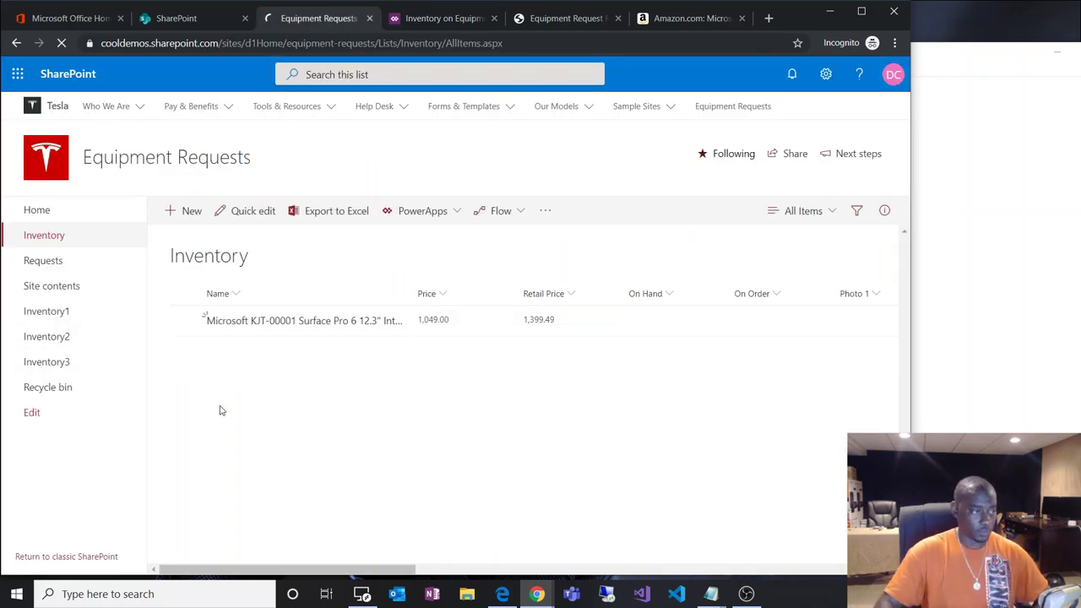
{"action": "key", "text": "F5"}
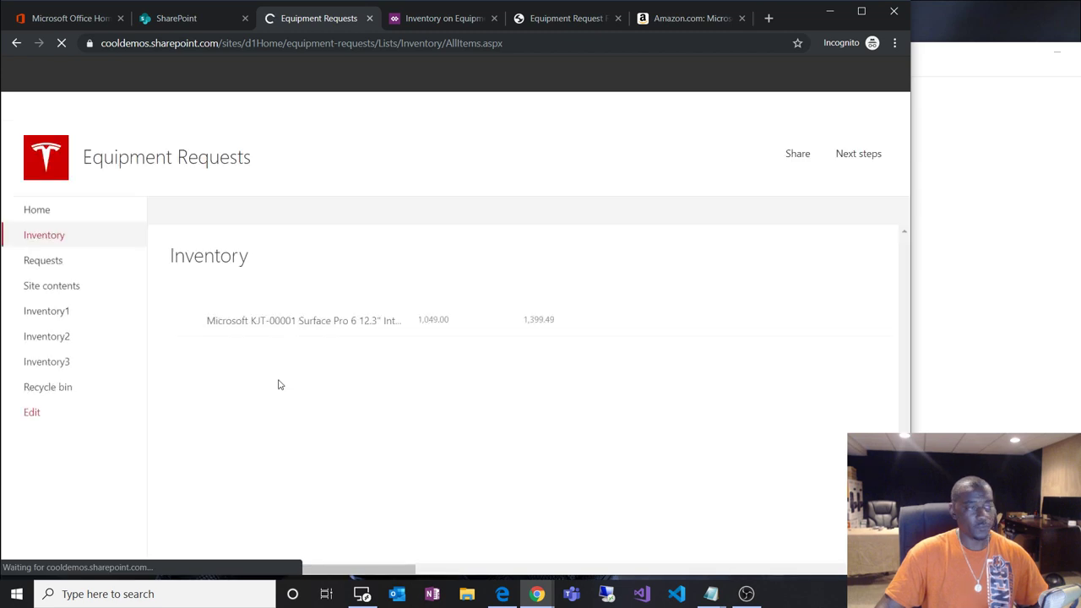
{"action": "left_click", "coordinate": [183, 320]}
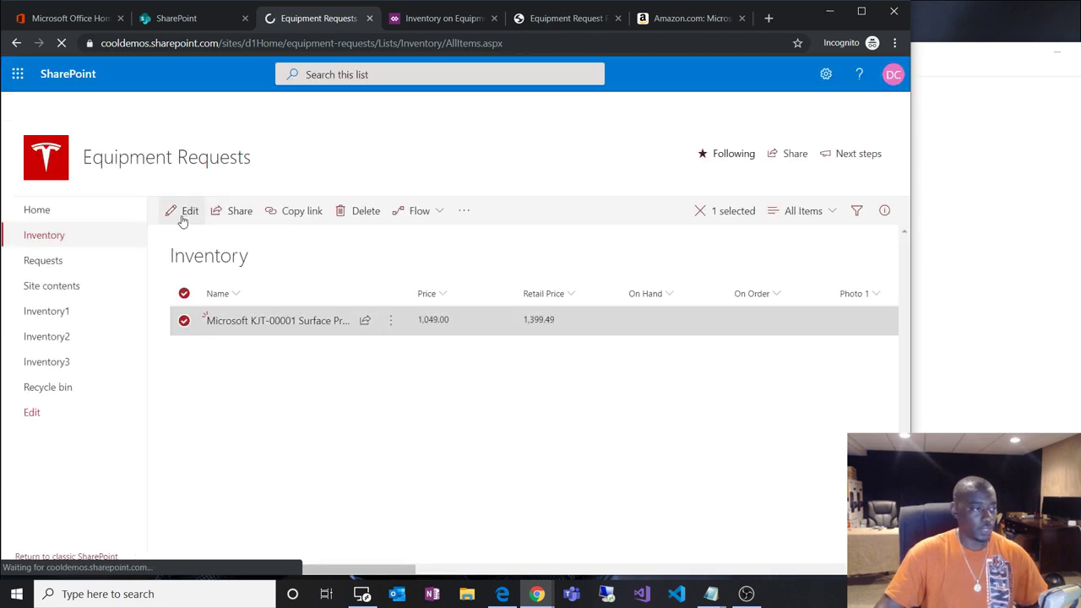
{"action": "left_click", "coordinate": [183, 215]}
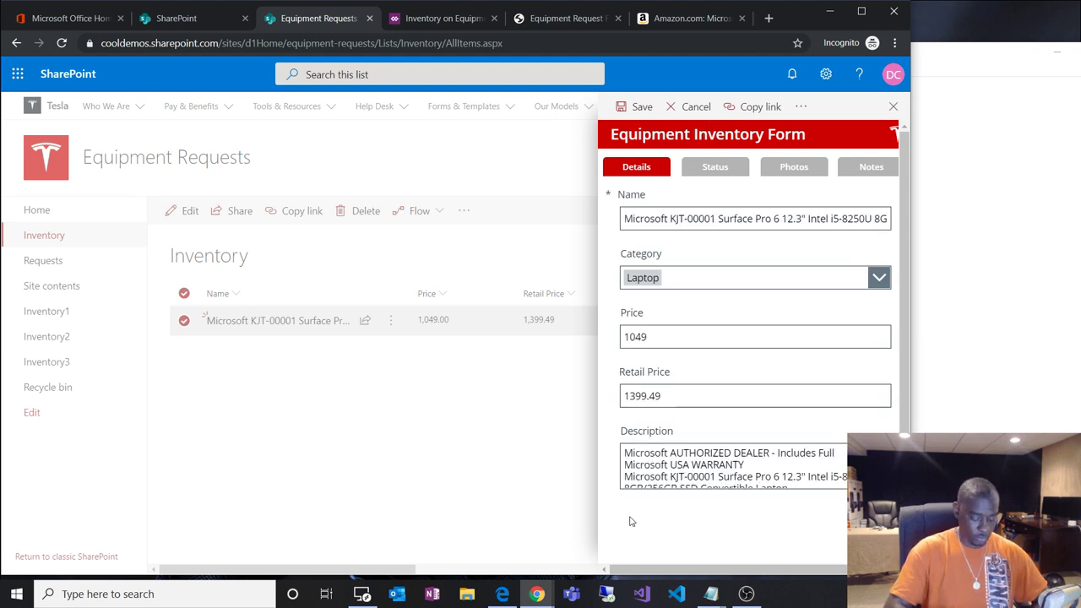
Reload the Inventory list, reopen the Microsoft Surface Pro 6 item for editing and show its Status section.
{"action": "key", "text": "F5"}
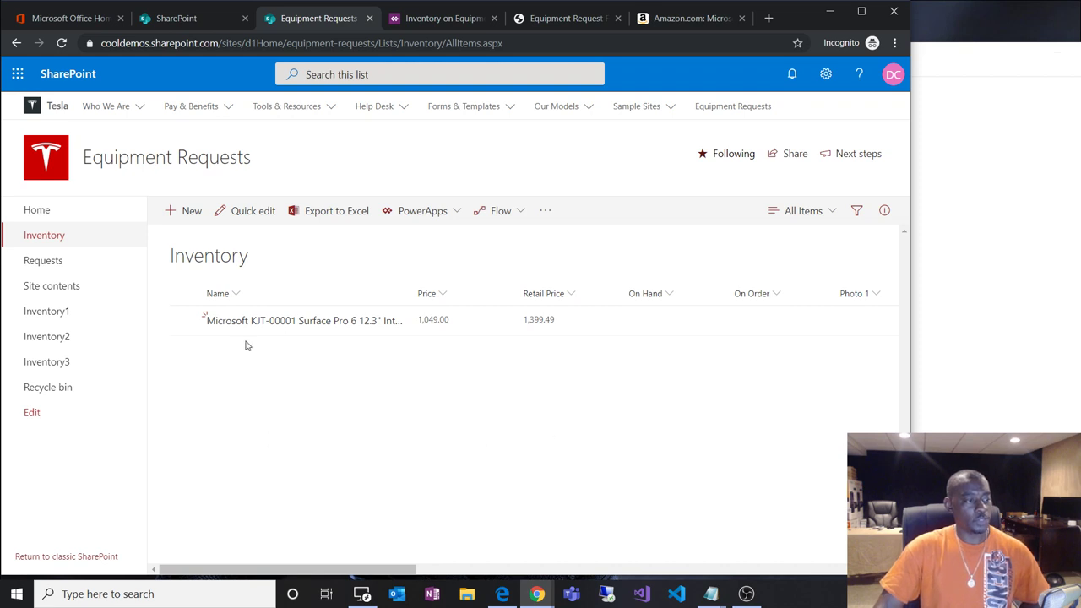
{"action": "left_click", "coordinate": [185, 321]}
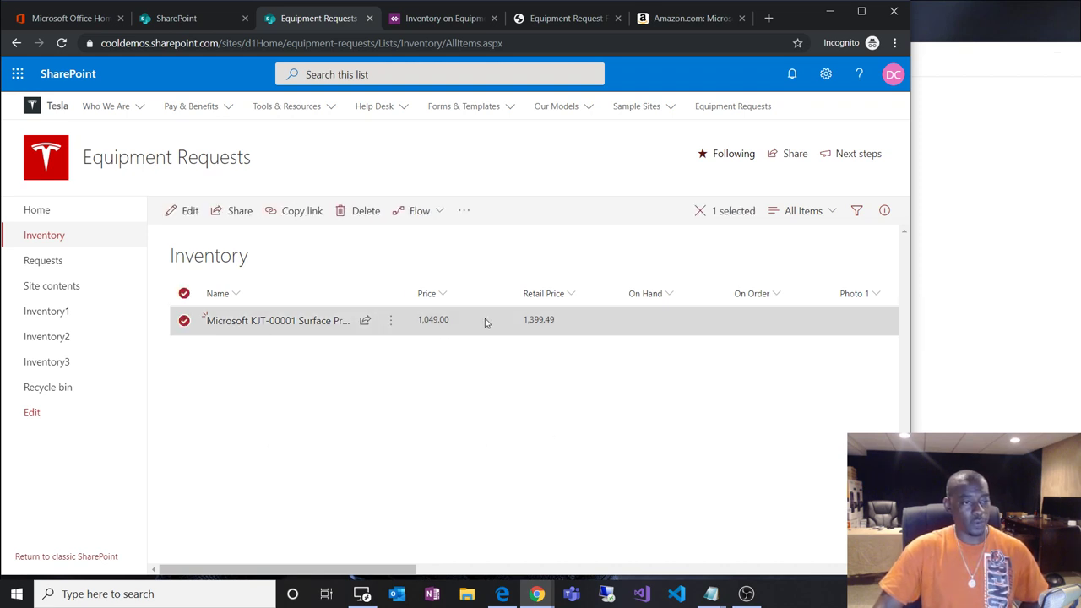
{"action": "left_click", "coordinate": [187, 220]}
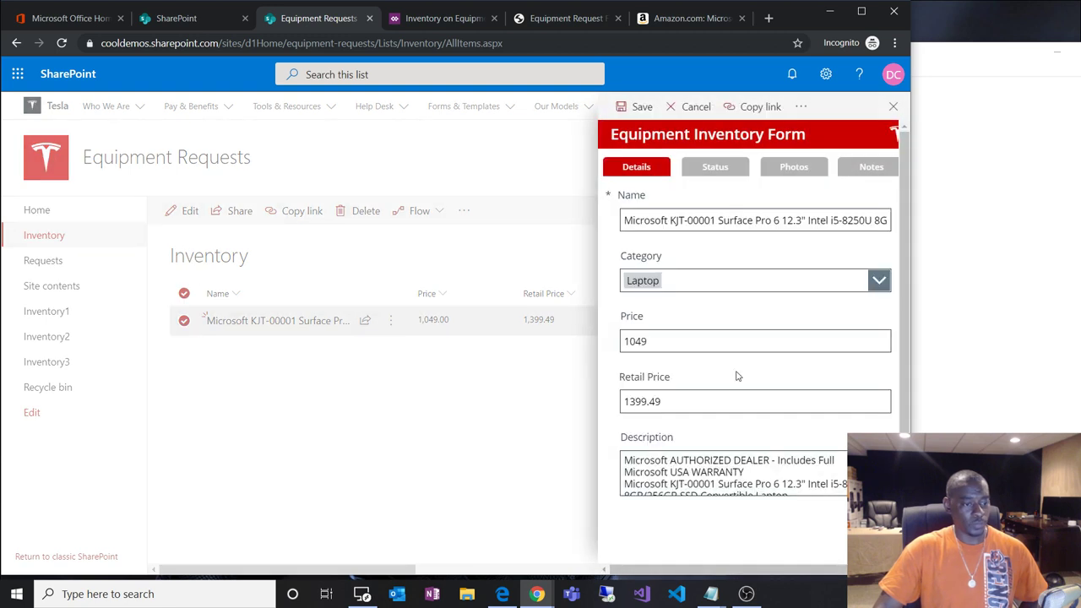
{"action": "left_click", "coordinate": [716, 170]}
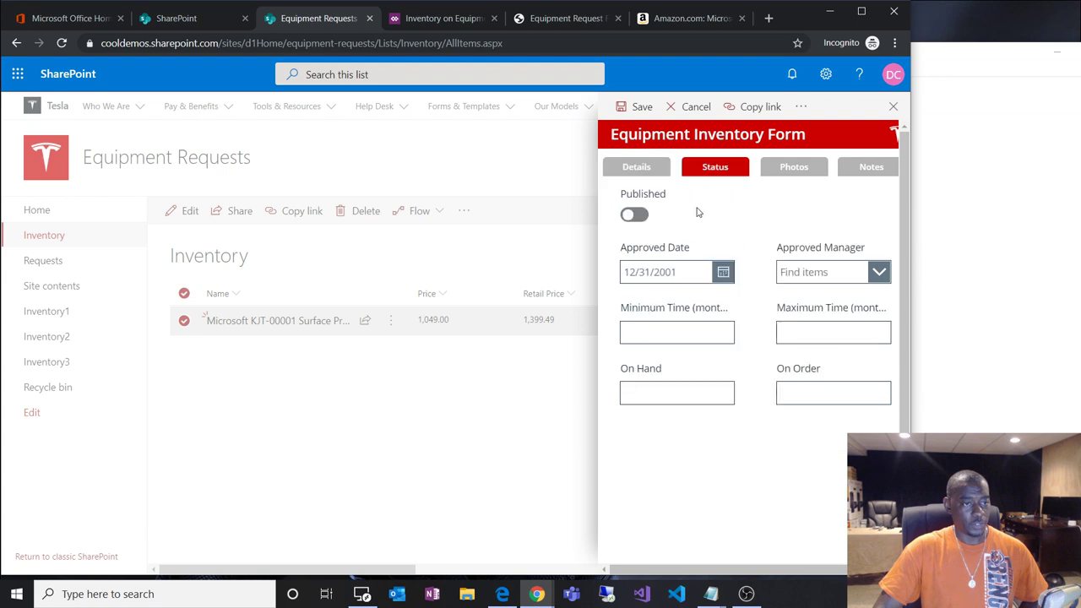
Set the item's On Hand value to 999 and On Order to 56, and save the item.
{"action": "left_click", "coordinate": [646, 403]}
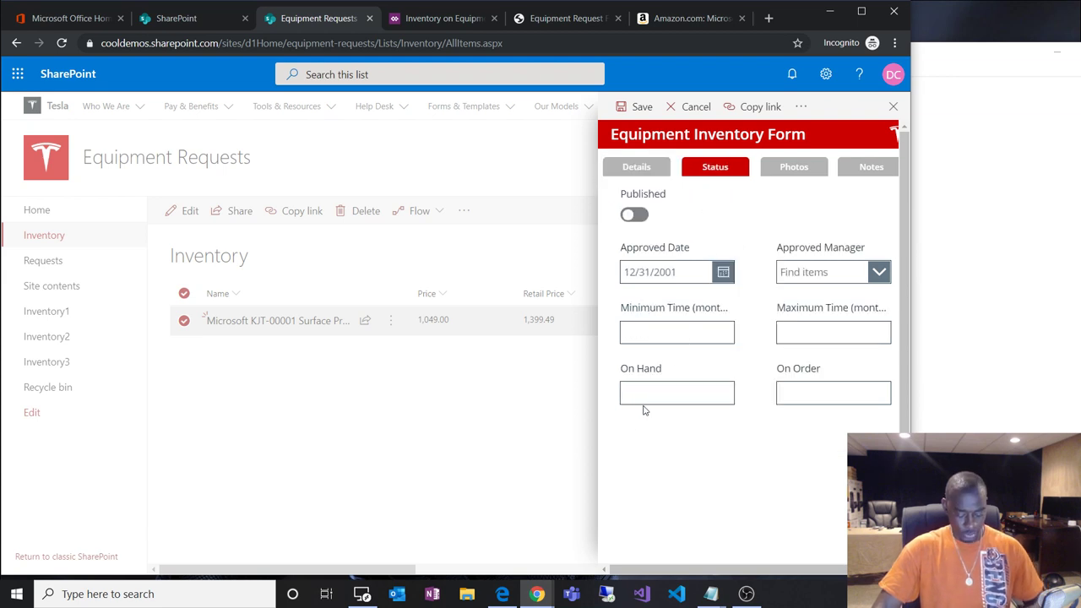
{"action": "left_click", "coordinate": [793, 393]}
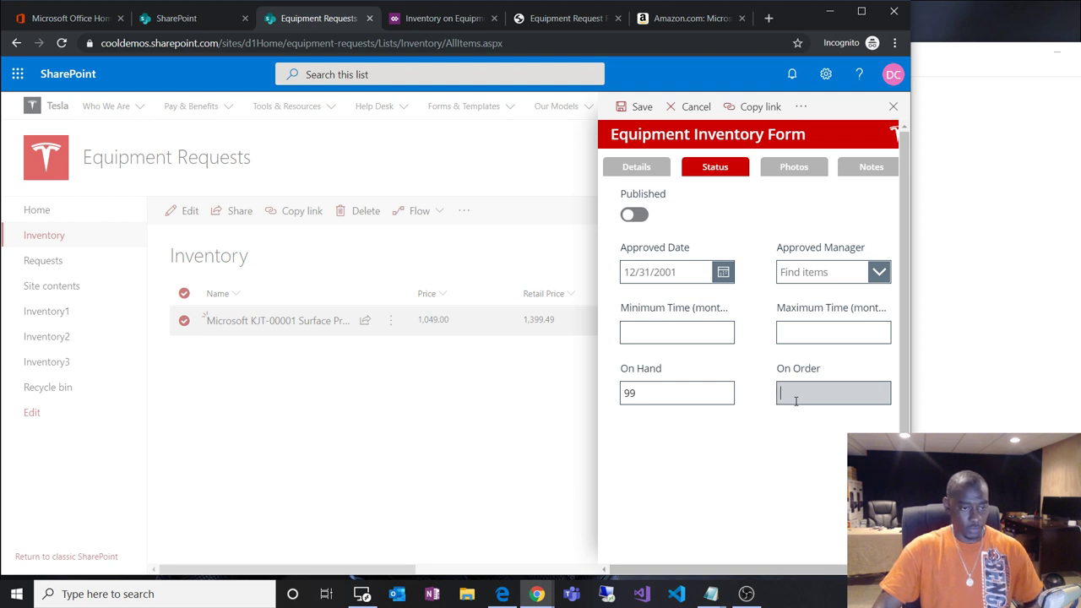
{"action": "type", "text": "56"}
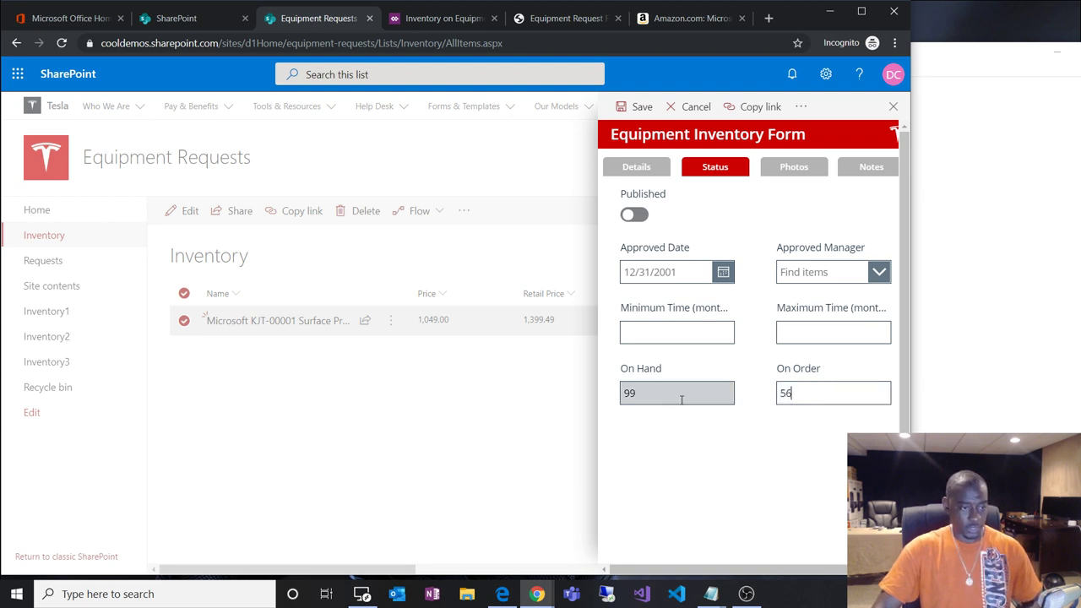
{"action": "left_click", "coordinate": [680, 400]}
{"action": "type", "text": "9"}
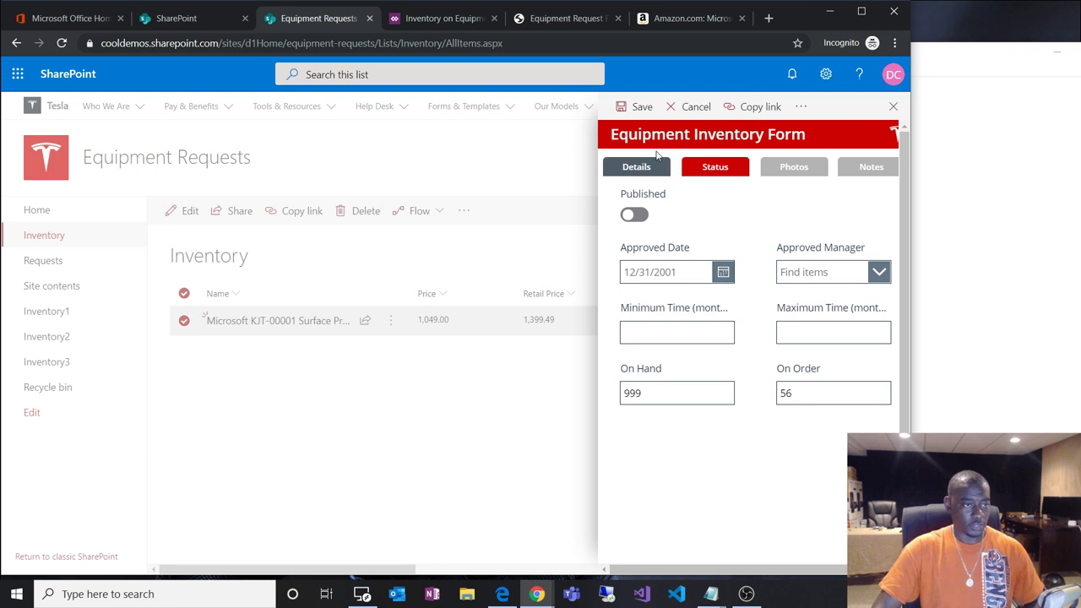
{"action": "left_click", "coordinate": [521, 542]}
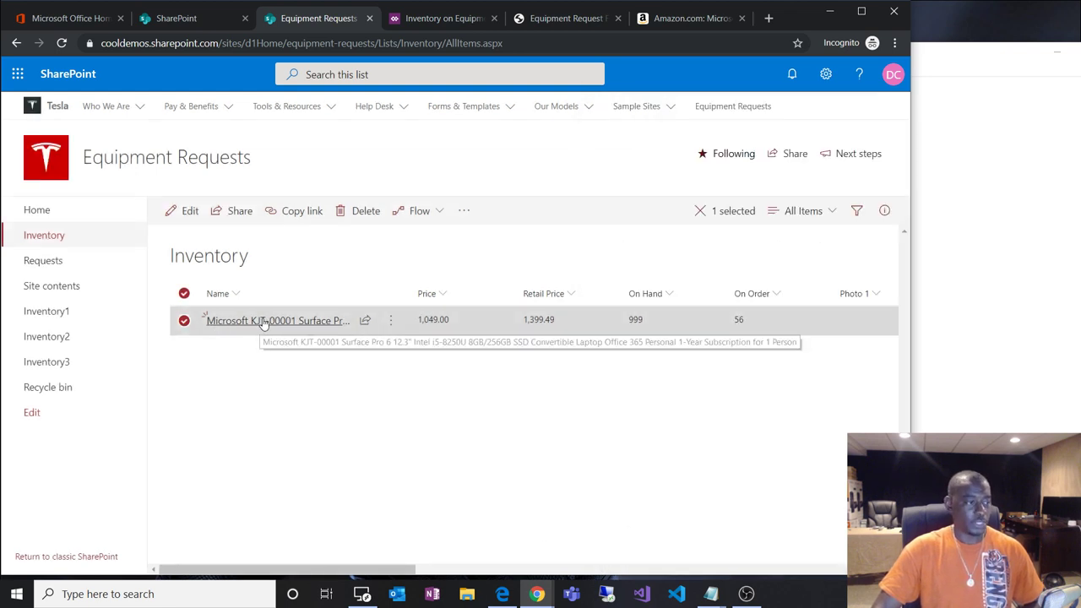
Reopen the item's Status section, change On Hand to 99977 and save the item.
{"action": "left_click", "coordinate": [191, 213]}
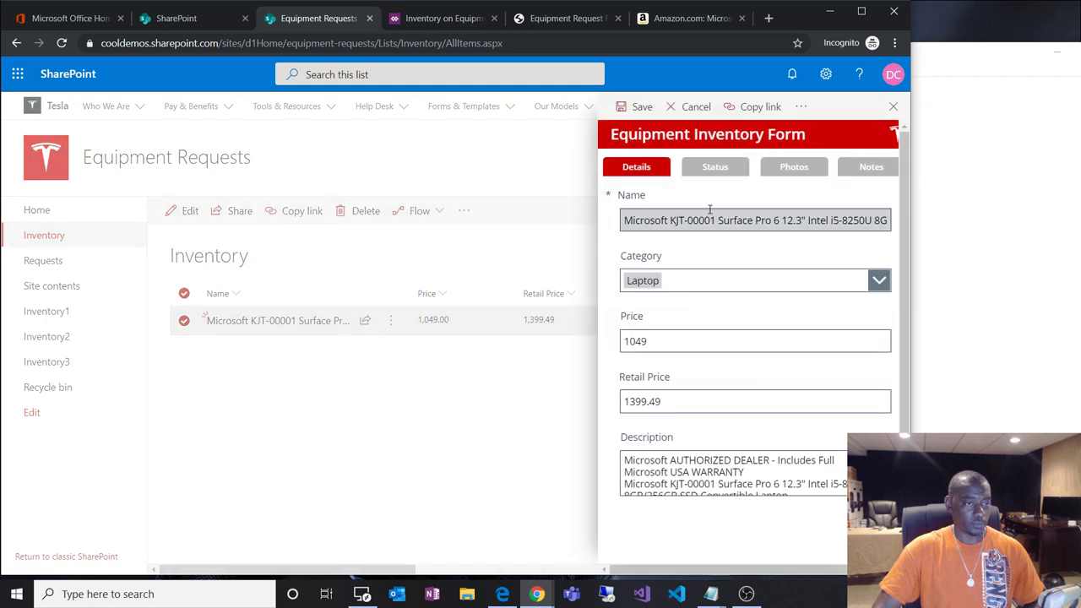
{"action": "left_click", "coordinate": [724, 172]}
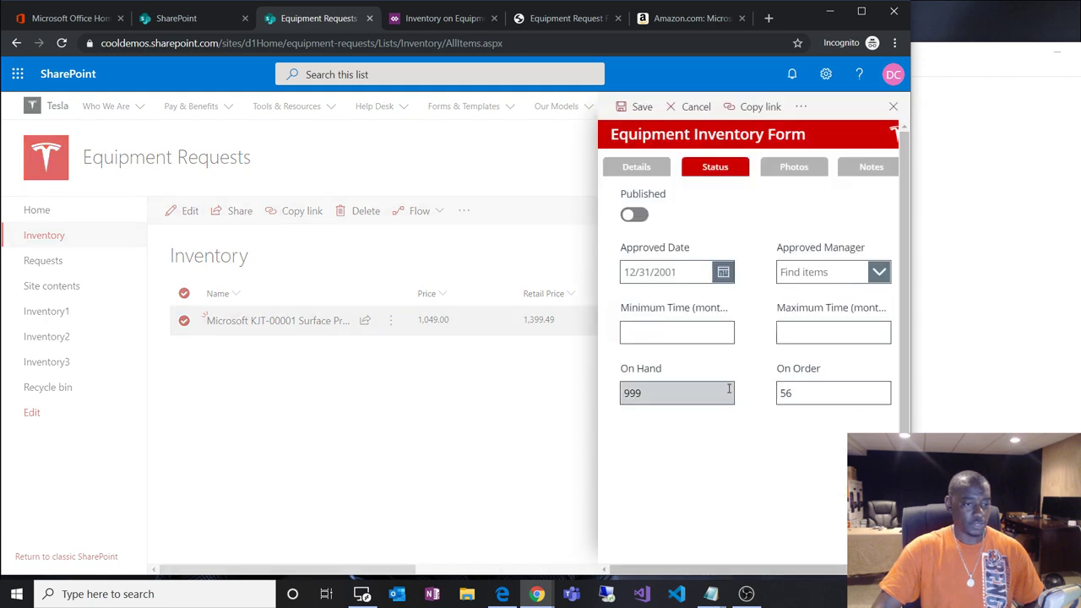
{"action": "left_click", "coordinate": [674, 395]}
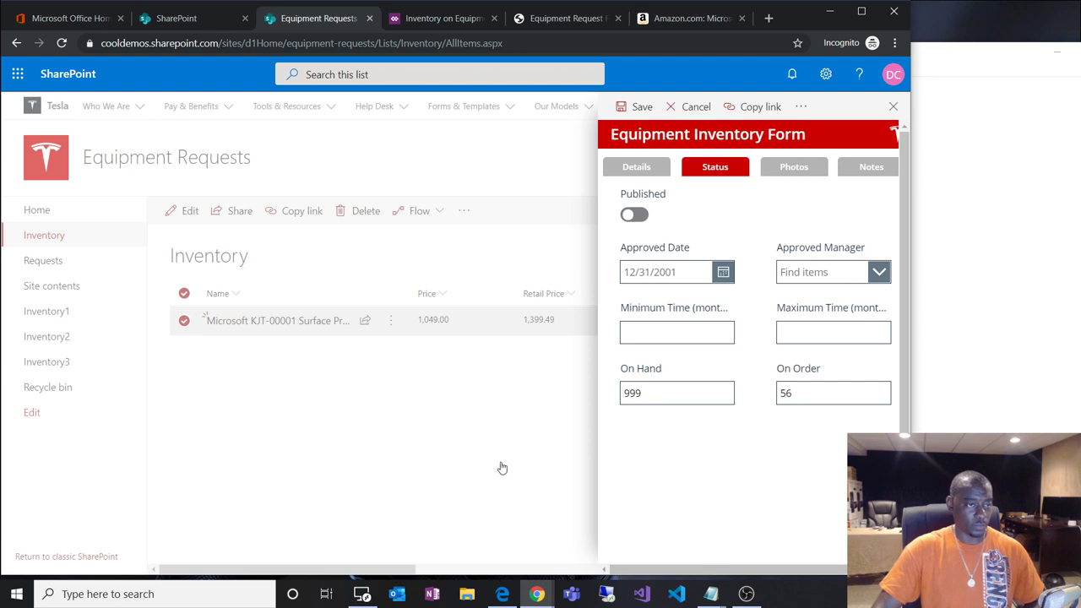
{"action": "left_click", "coordinate": [647, 393]}
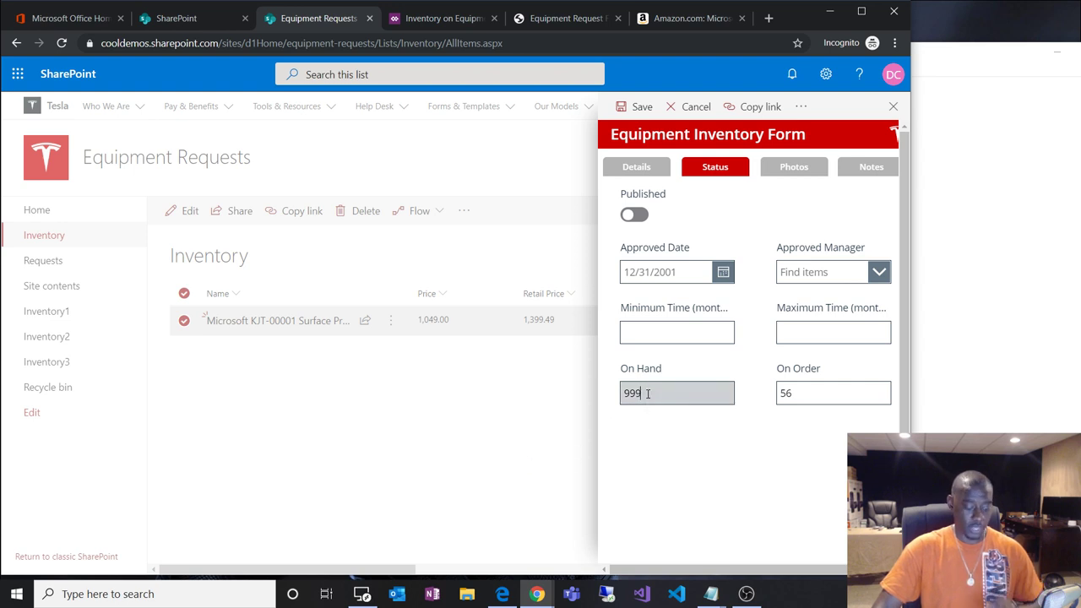
{"action": "left_click", "coordinate": [639, 108]}
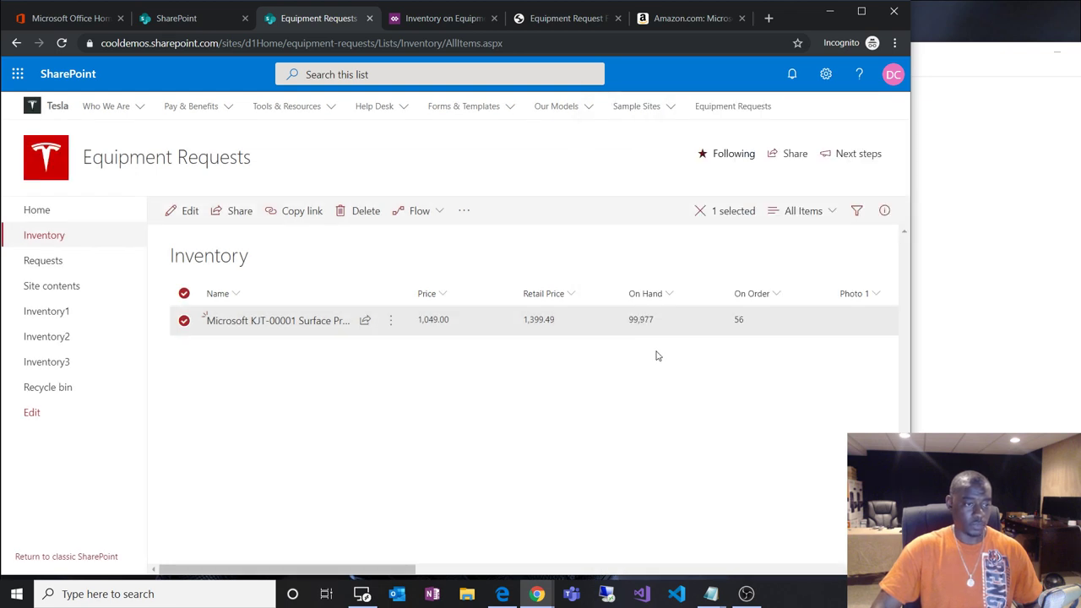
Try to change On Hand to 888 in the item's Status section and save it, and close the form.
{"action": "left_click", "coordinate": [183, 210]}
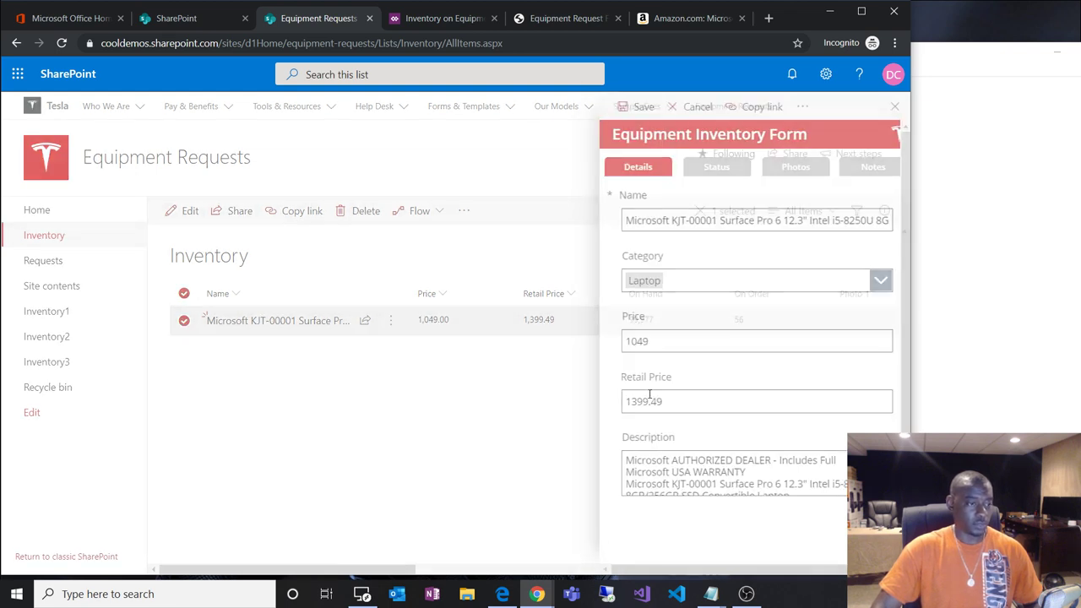
{"action": "left_click", "coordinate": [723, 175]}
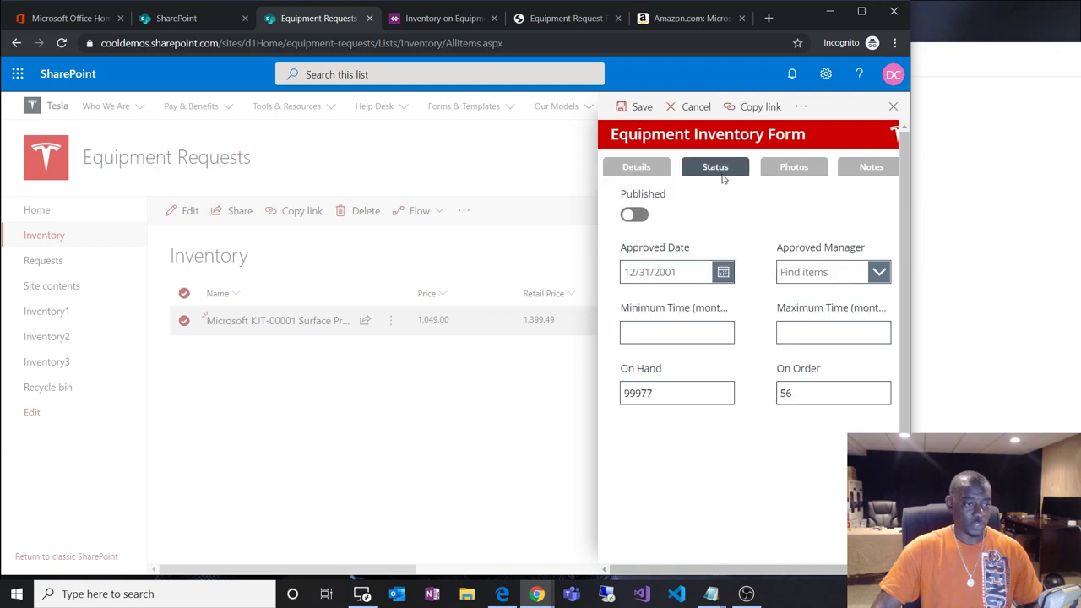
{"action": "double_click", "coordinate": [665, 398]}
{"action": "type", "text": "888"}
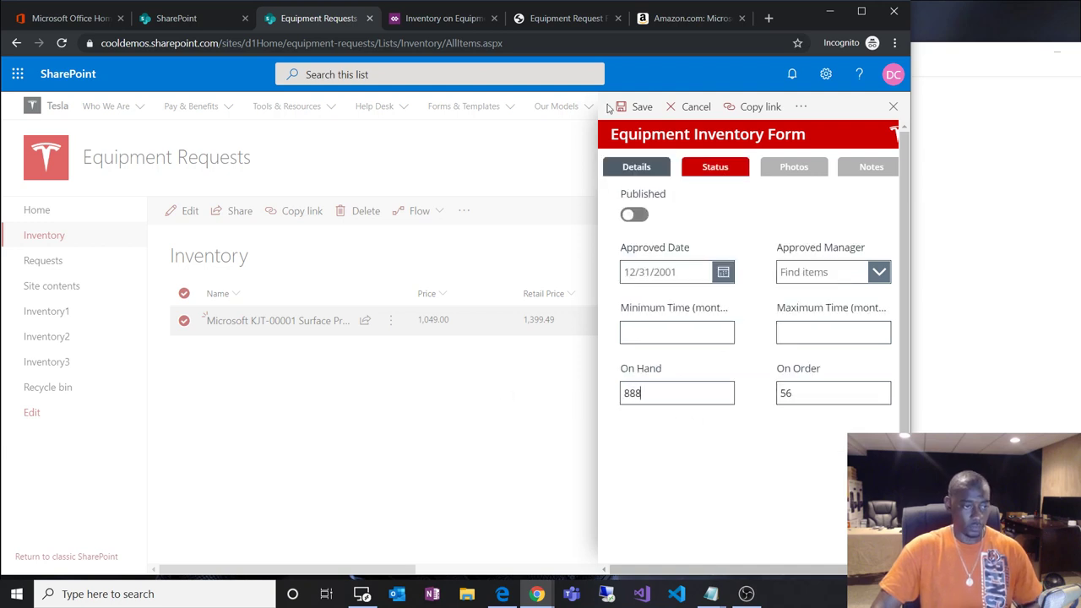
{"action": "left_click", "coordinate": [632, 107]}
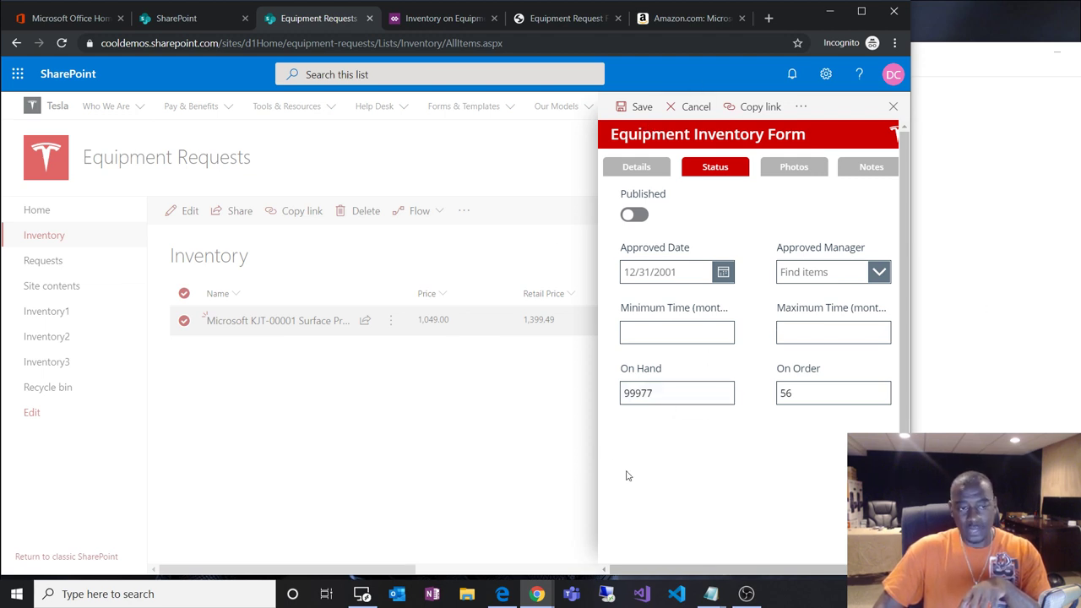
{"action": "left_click", "coordinate": [894, 106]}
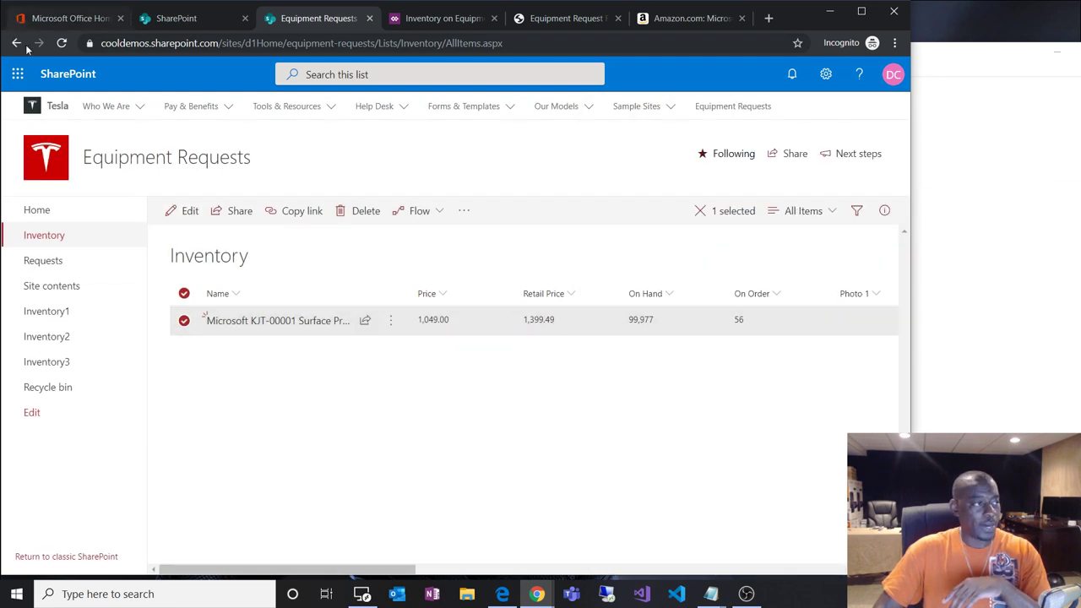
Reload the Inventory list, reopen the Surface Pro 6 item's Status section, set On Hand to 888 and save.
{"action": "key", "text": "F5"}
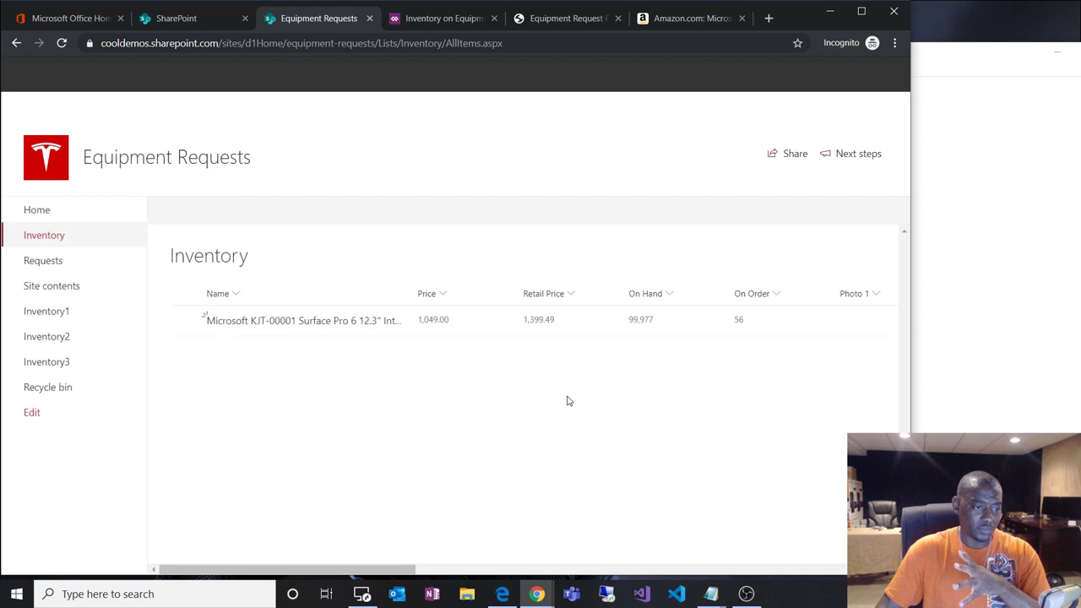
{"action": "left_click", "coordinate": [182, 321]}
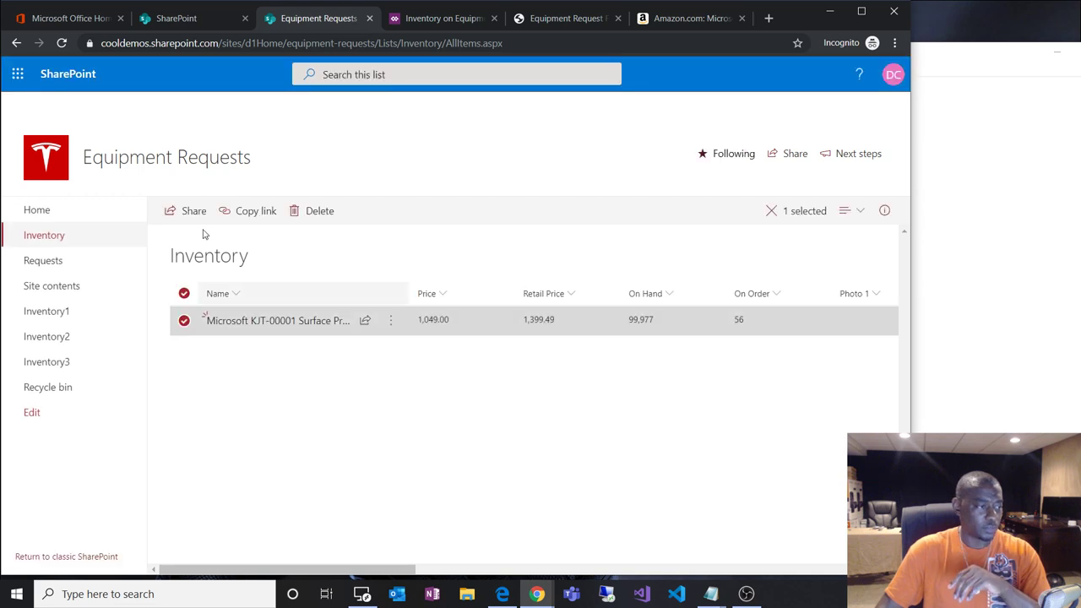
{"action": "left_click", "coordinate": [186, 212]}
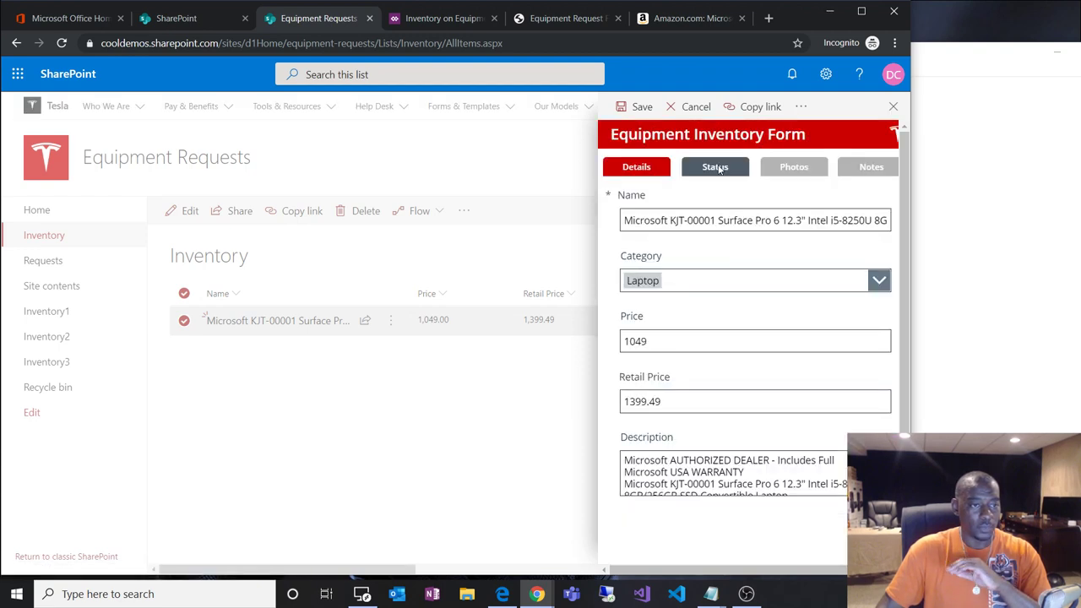
{"action": "left_click", "coordinate": [718, 172]}
{"action": "double_click", "coordinate": [669, 397]}
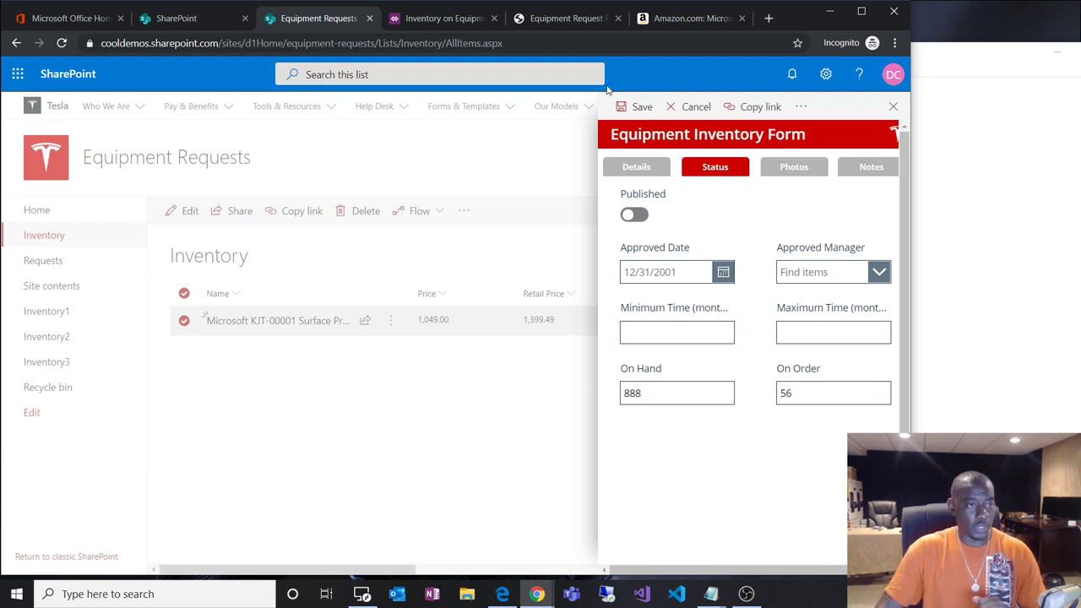
{"action": "left_click", "coordinate": [635, 106]}
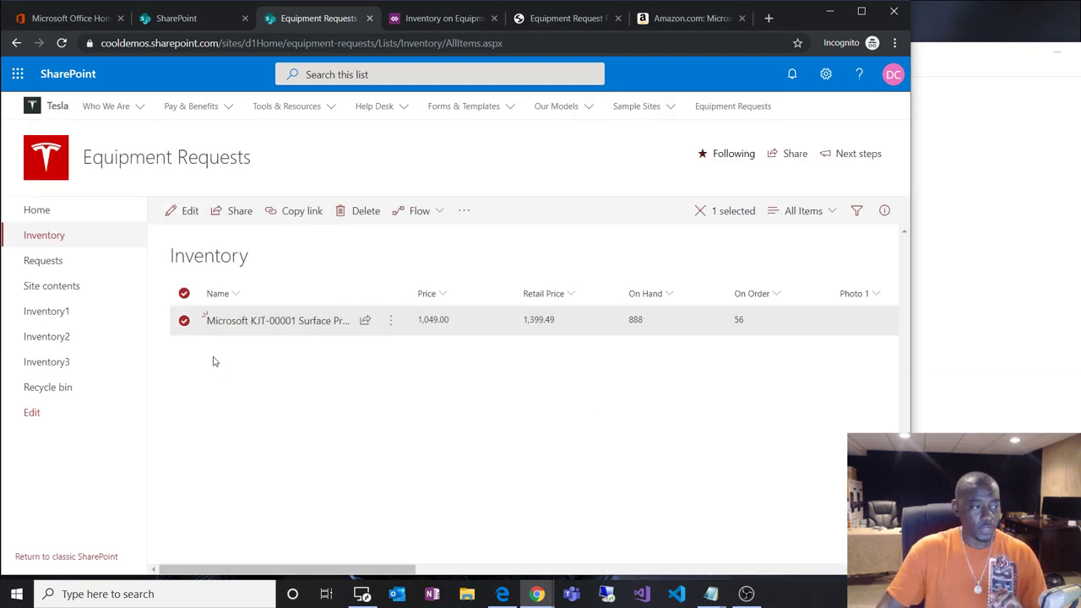
Reopen the item's Status section at the On Hand field and save the item again.
{"action": "left_click", "coordinate": [184, 211]}
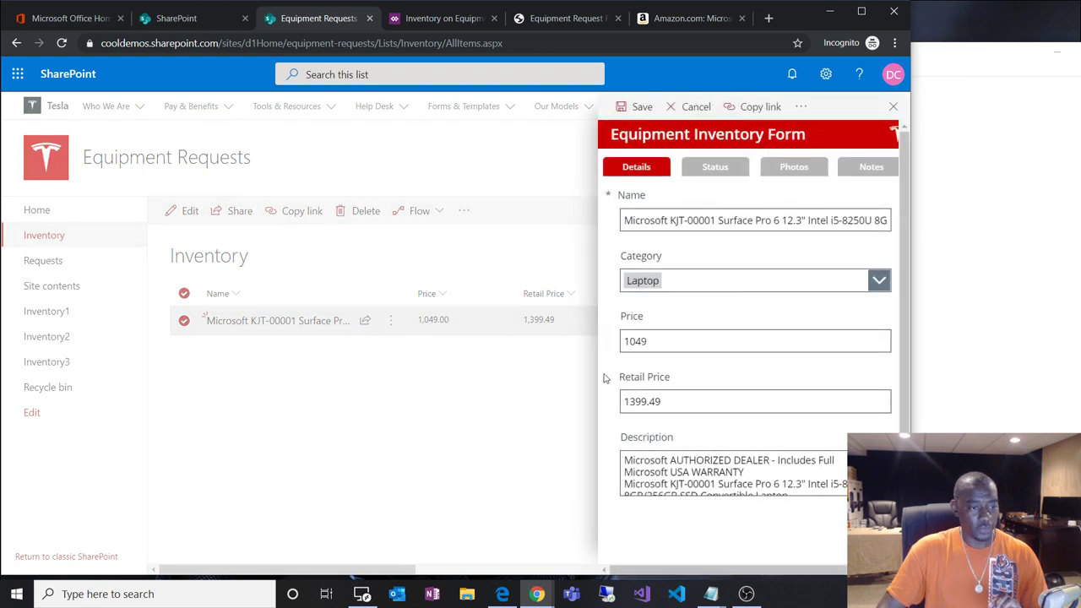
{"action": "left_click", "coordinate": [714, 166]}
{"action": "left_click", "coordinate": [662, 397]}
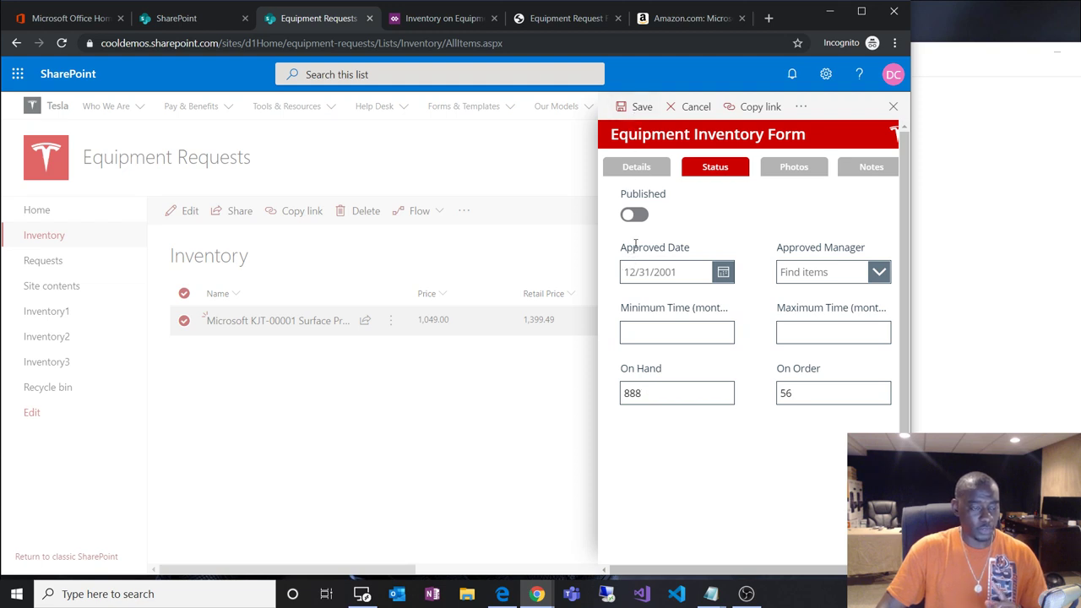
{"action": "left_click", "coordinate": [635, 106]}
{"action": "mouse_move", "coordinate": [635, 116]}
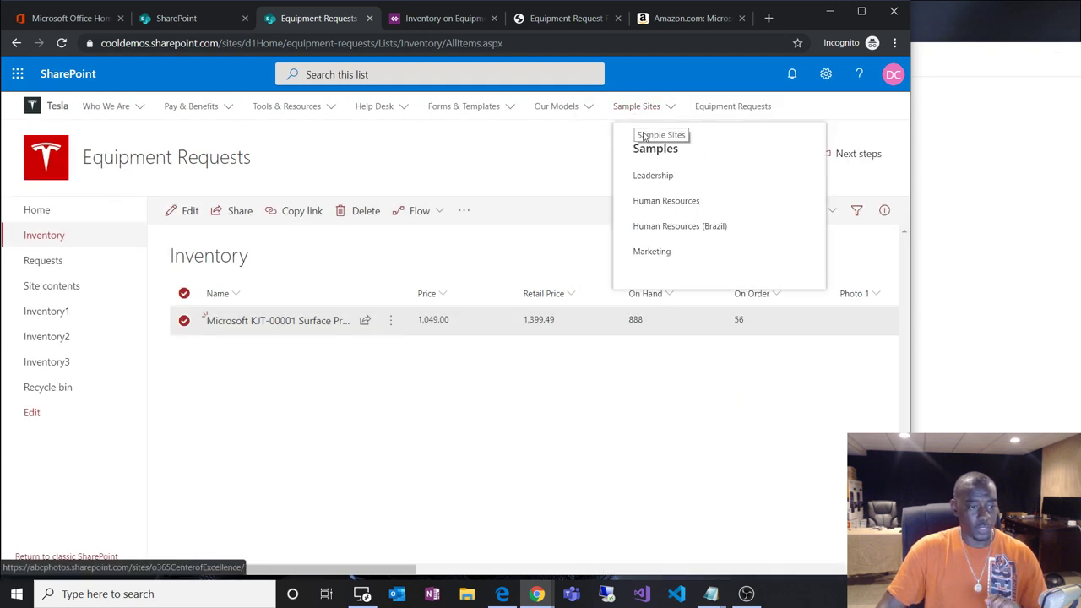
Set the Surface Pro item's On Hand quantity to 88877 in the Equipment Inventory Form and save the item.
{"action": "left_click", "coordinate": [624, 420]}
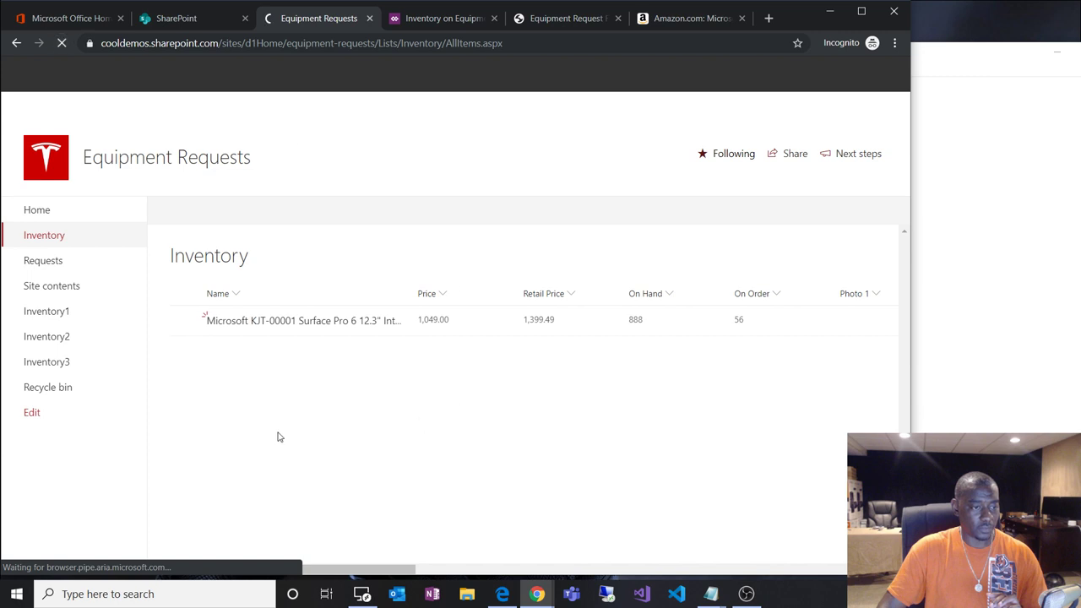
{"action": "left_click", "coordinate": [184, 322]}
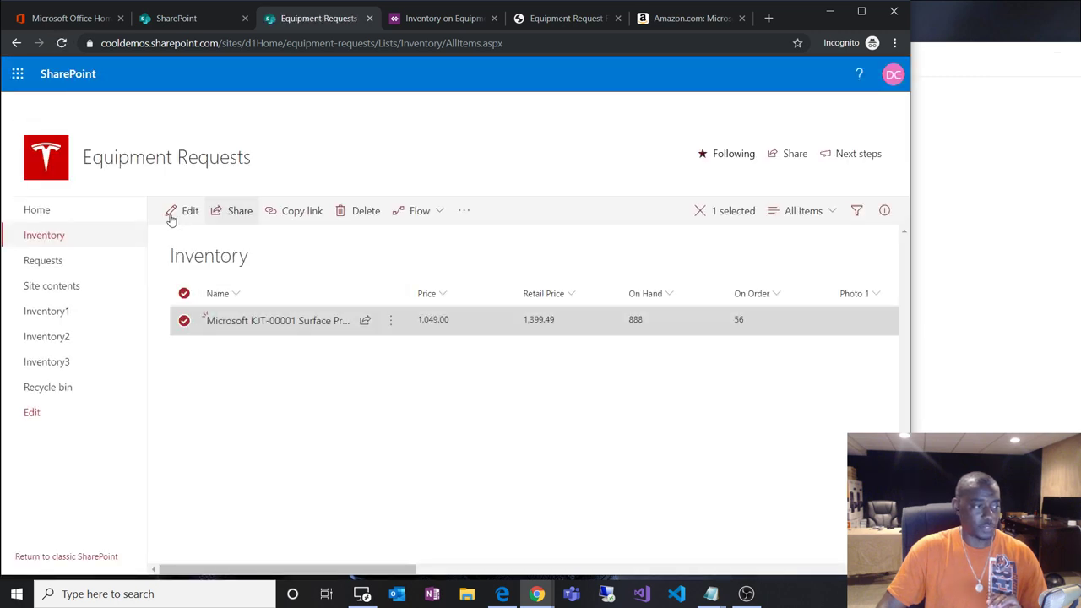
{"action": "left_click", "coordinate": [189, 213]}
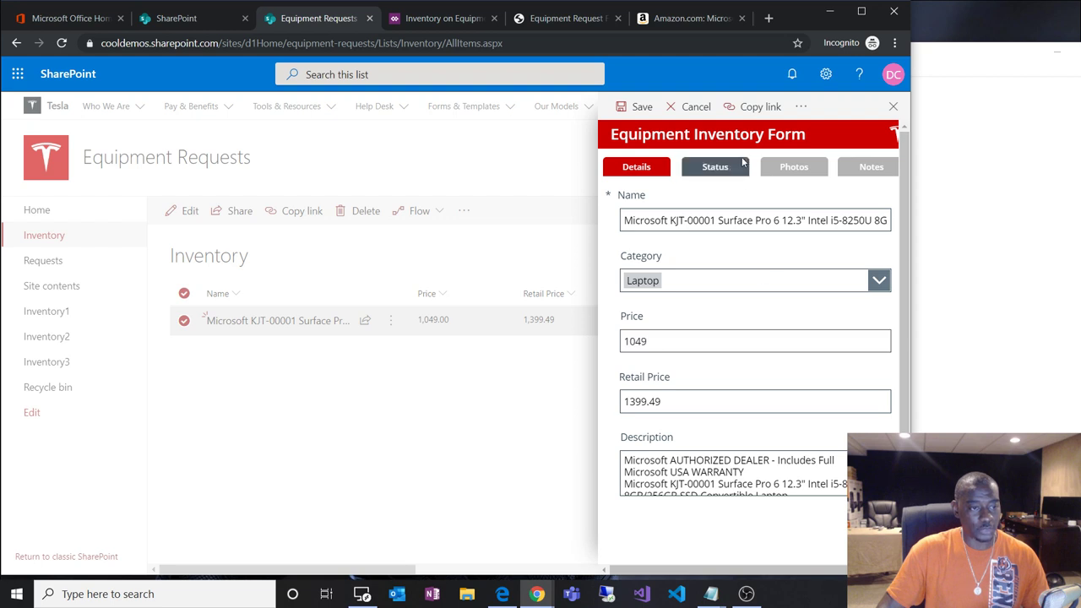
{"action": "left_click", "coordinate": [715, 166]}
{"action": "left_click", "coordinate": [678, 396]}
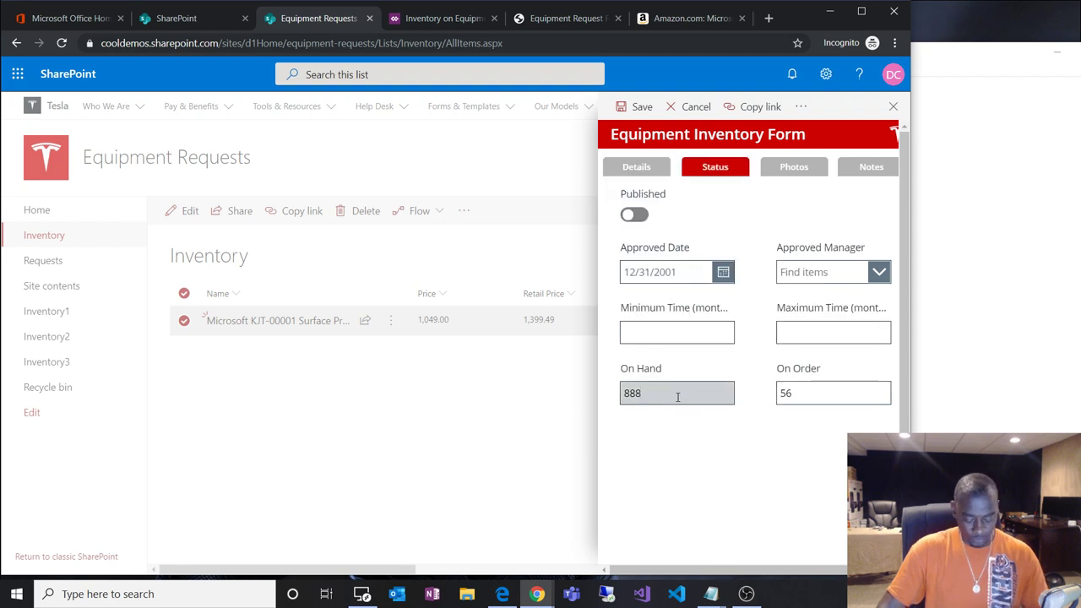
{"action": "left_click", "coordinate": [638, 107]}
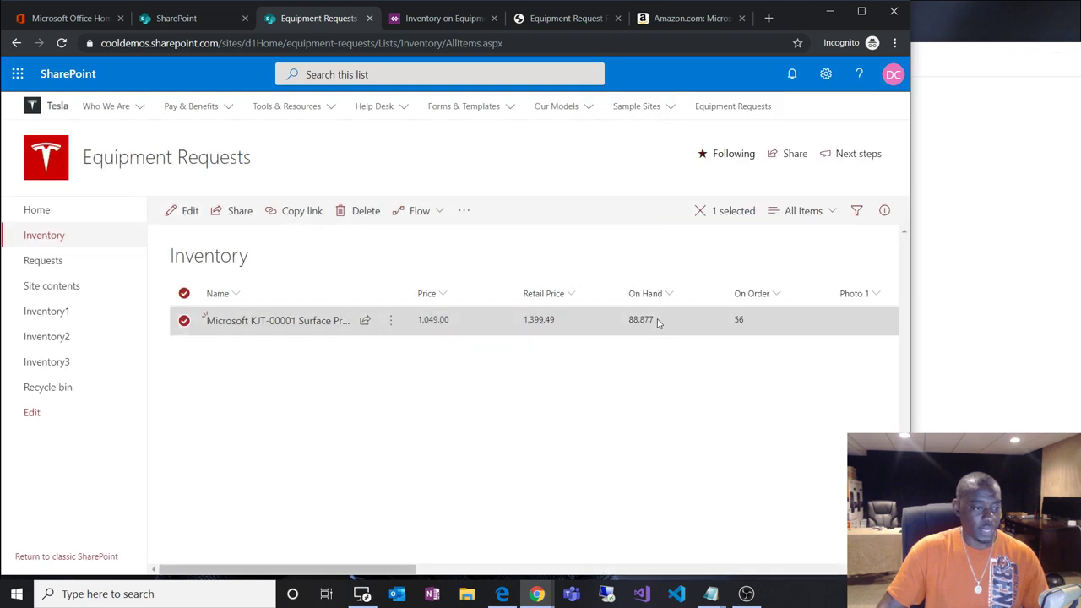
Set the Surface Pro item's On Hand quantity to 999 and save the item.
{"action": "left_click", "coordinate": [184, 211]}
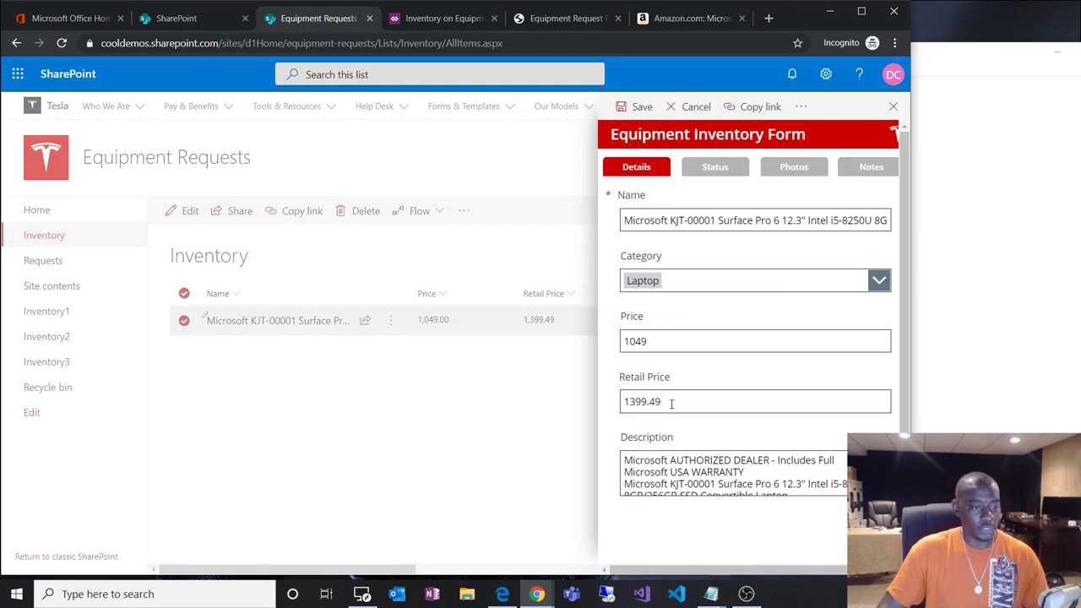
{"action": "left_click", "coordinate": [714, 167]}
{"action": "left_click_drag", "start_coordinate": [676, 394], "coordinate": [554, 400]}
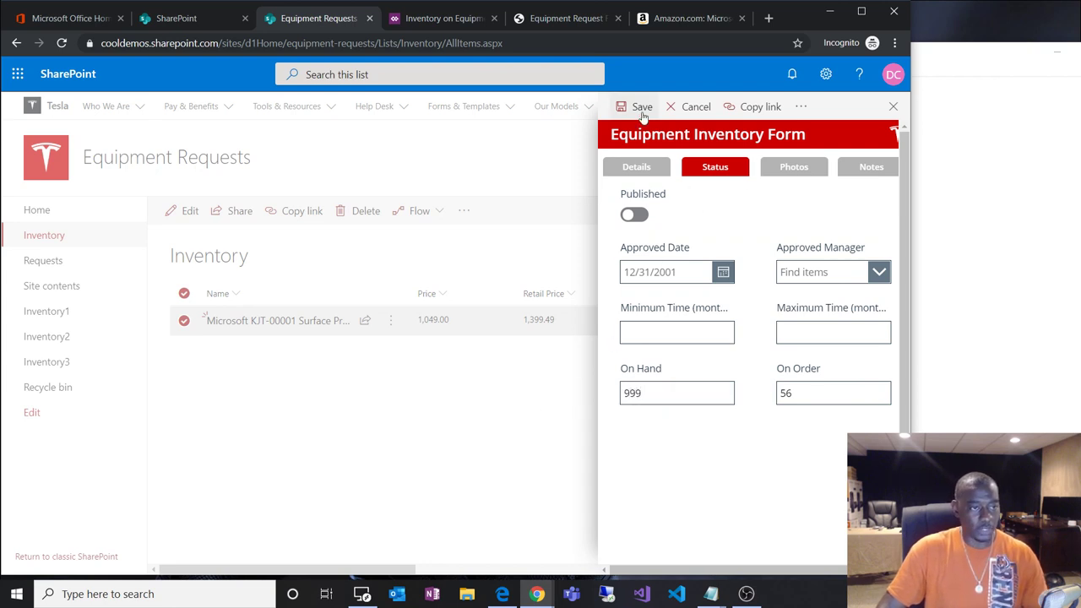
{"action": "key", "text": "ctrl+z"}
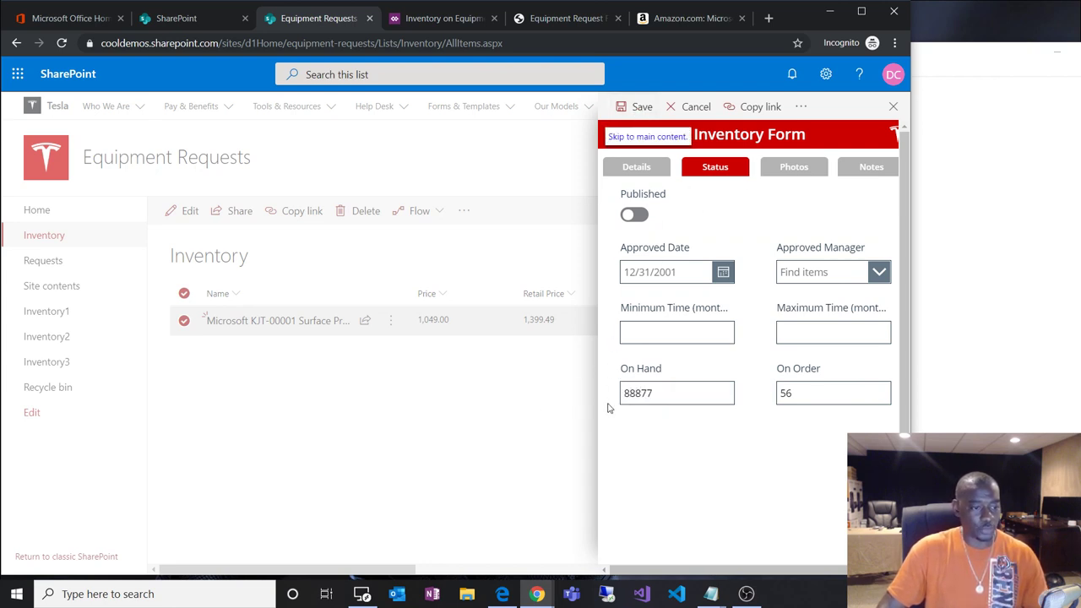
{"action": "left_click_drag", "start_coordinate": [664, 394], "coordinate": [459, 398]}
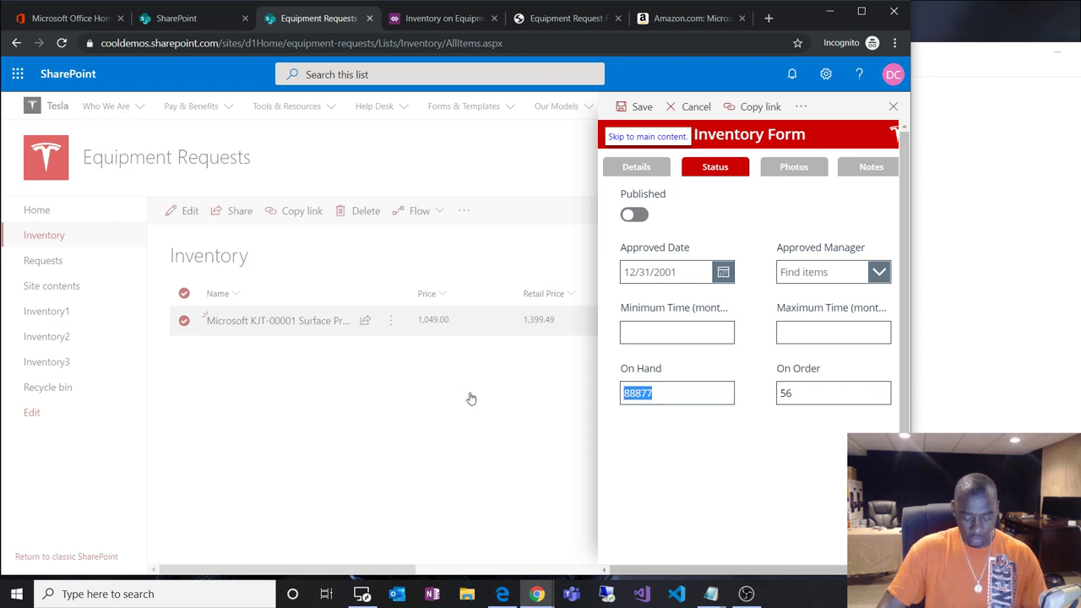
{"action": "type", "text": "999"}
{"action": "left_click", "coordinate": [640, 110]}
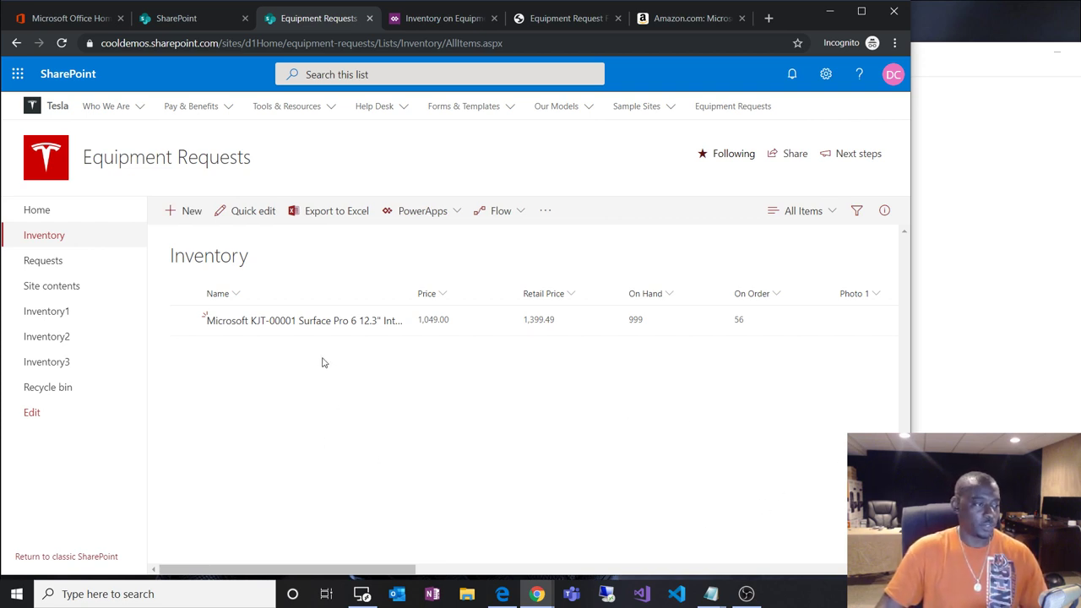
Reload the Inventory list and open the Surface Pro item for editing at its photo fields.
{"action": "left_click", "coordinate": [182, 321]}
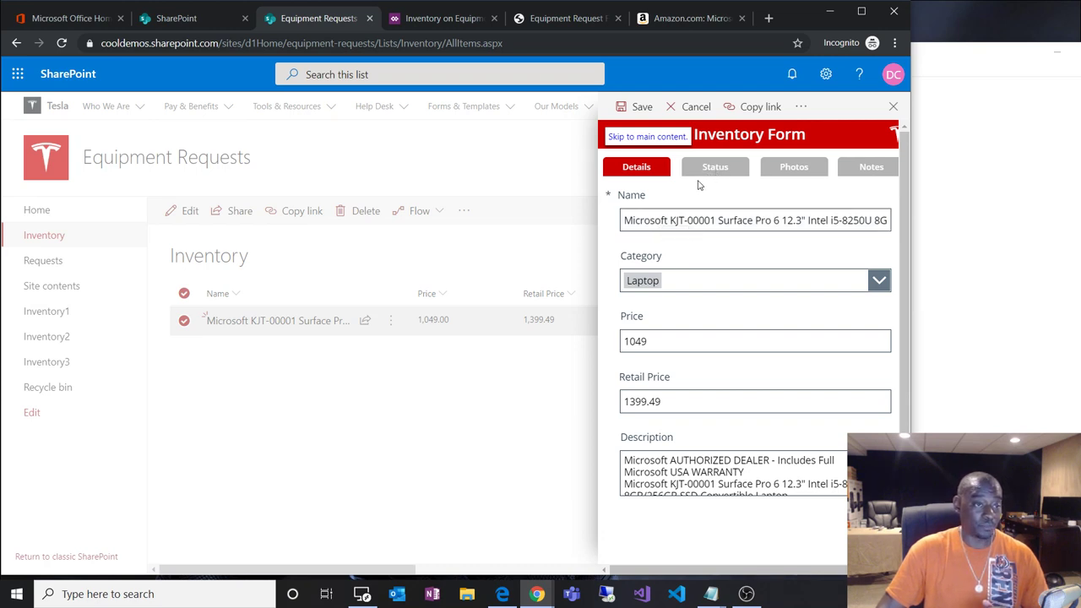
{"action": "left_click", "coordinate": [62, 44]}
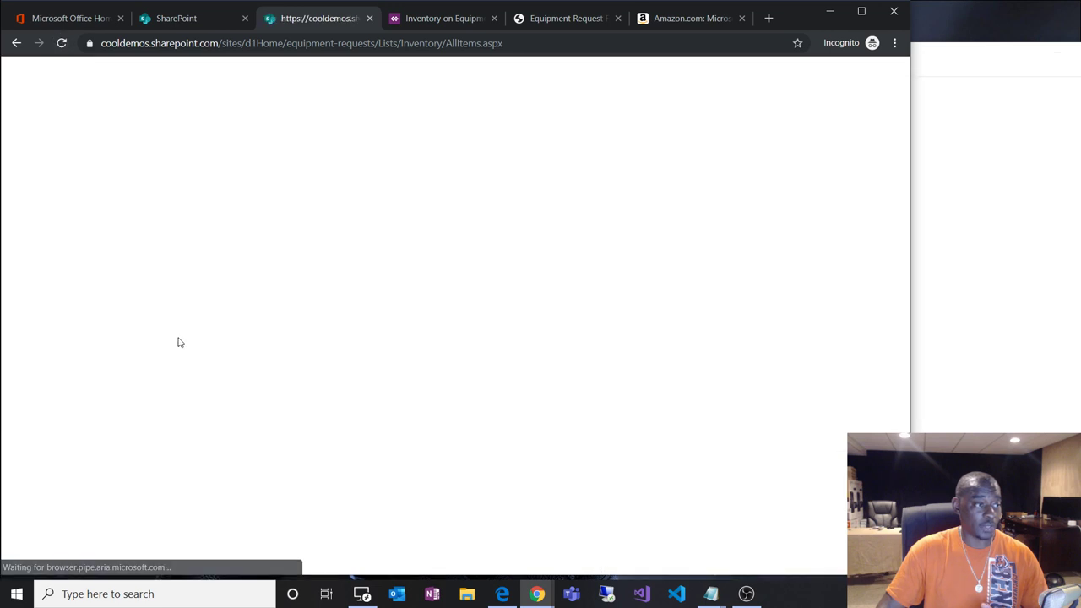
{"action": "left_click", "coordinate": [184, 324]}
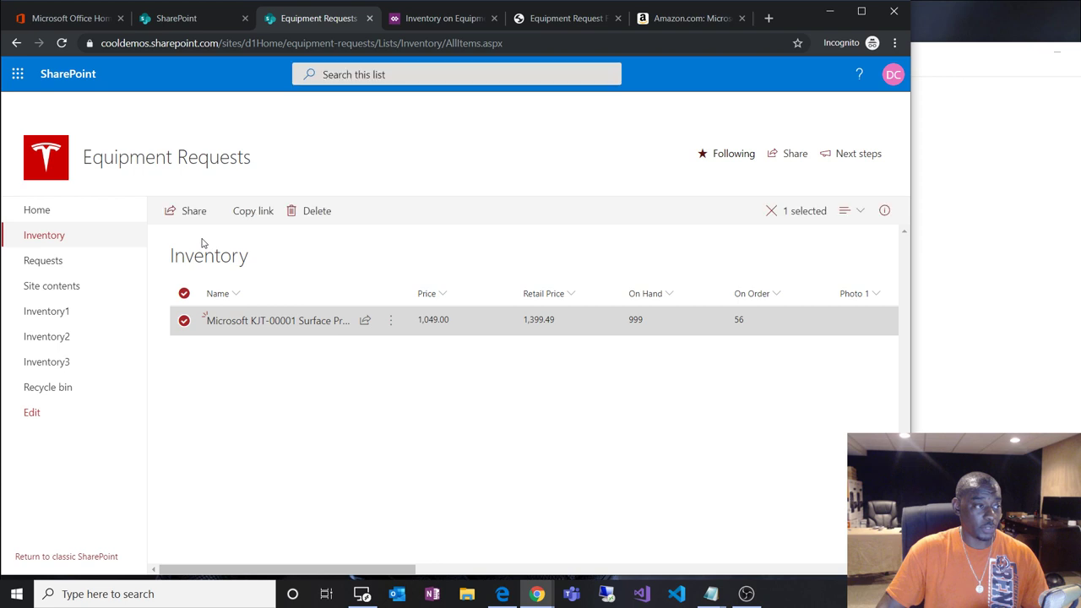
{"action": "left_click", "coordinate": [182, 212]}
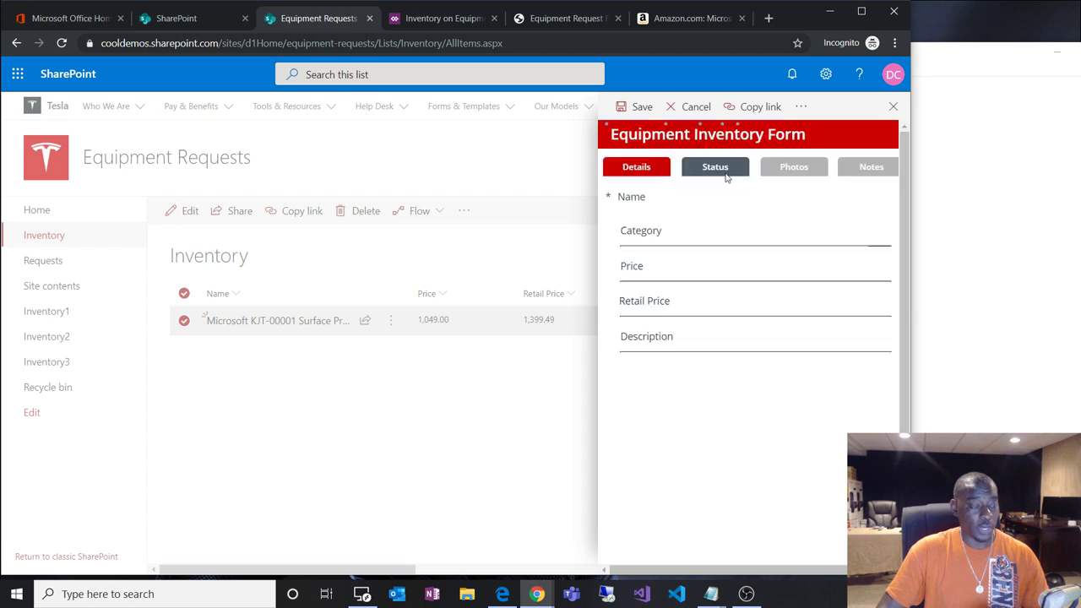
{"action": "left_click", "coordinate": [794, 166]}
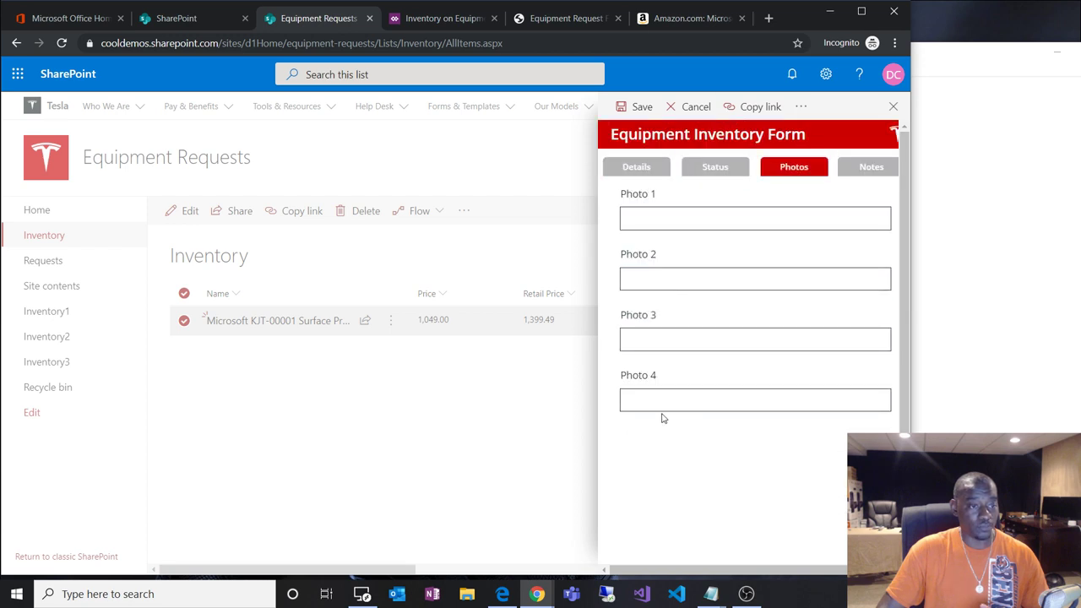
Copy the image address of Amazon's angled Surface Pro picture with keyboard and pen, and paste it into Photo 1.
{"action": "left_click", "coordinate": [675, 19]}
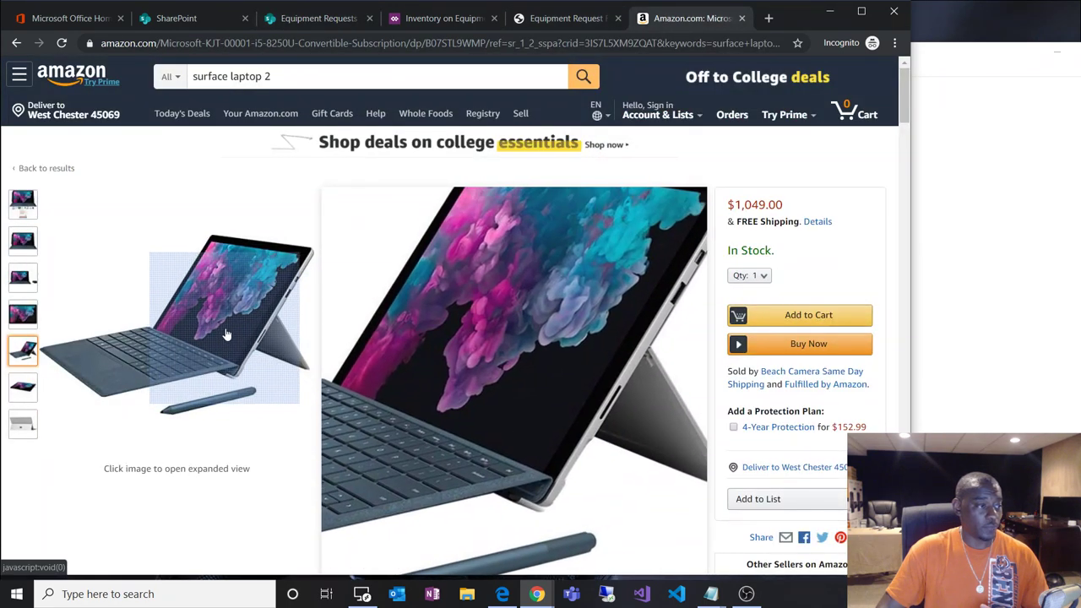
{"action": "left_click", "coordinate": [223, 329]}
{"action": "right_click", "coordinate": [412, 261]}
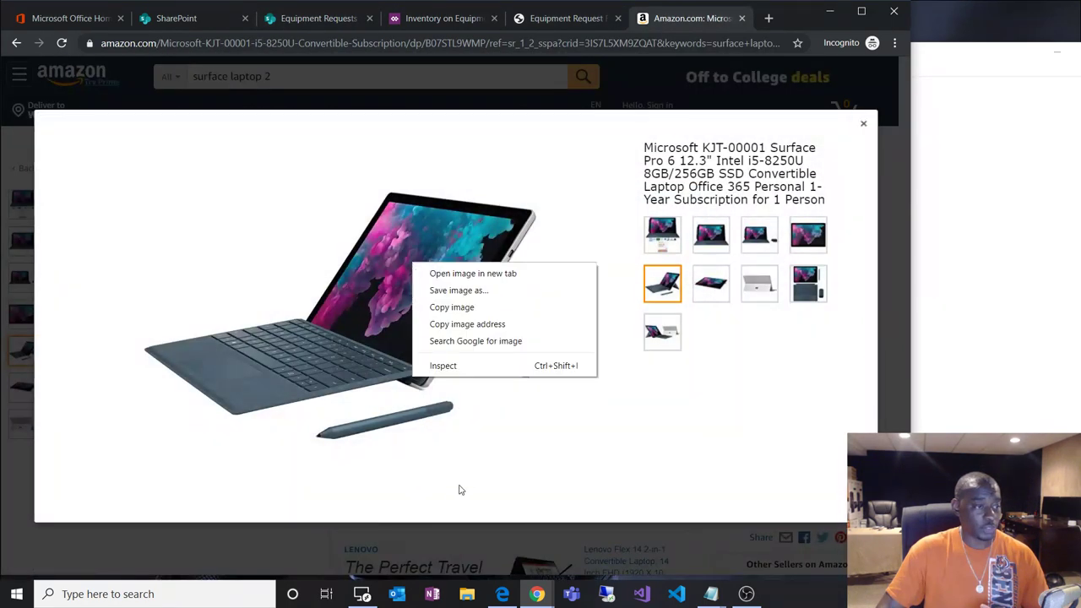
{"action": "left_click", "coordinate": [486, 323]}
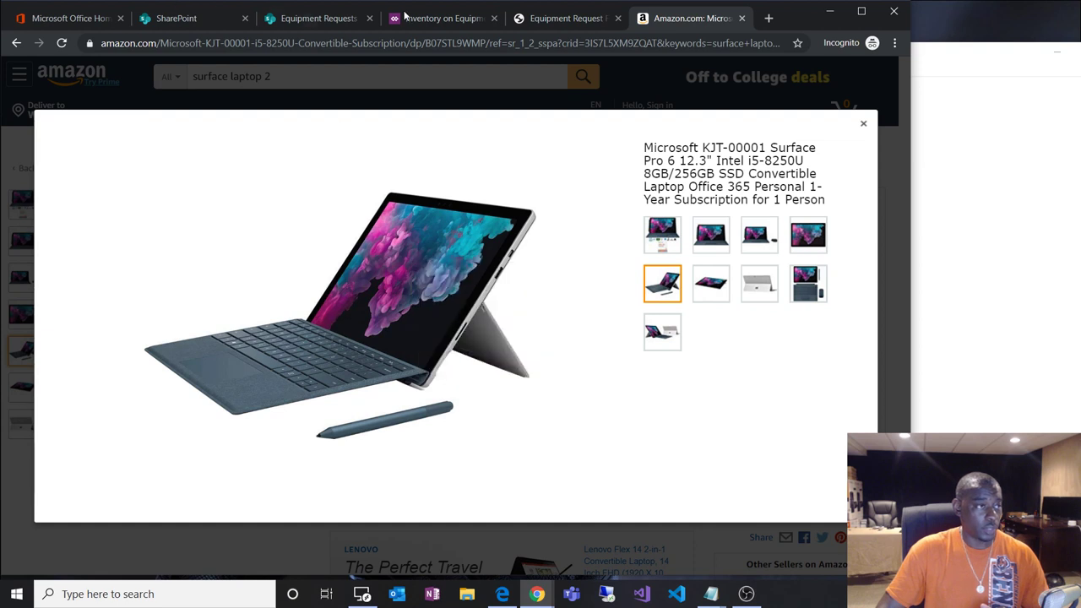
{"action": "left_click", "coordinate": [347, 18]}
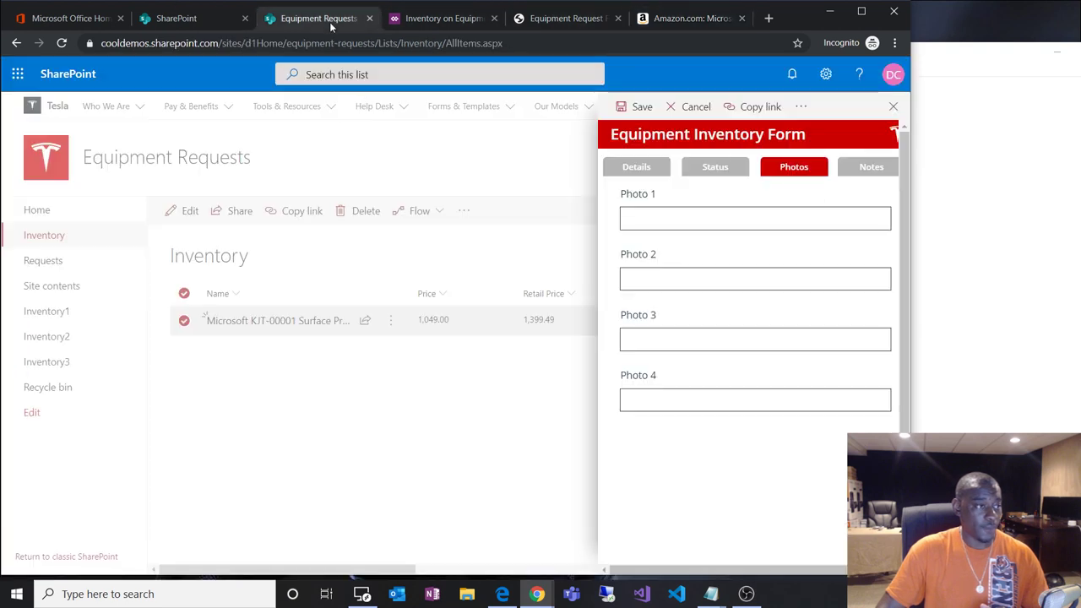
{"action": "left_click", "coordinate": [653, 224]}
{"action": "key", "text": "ctrl+v"}
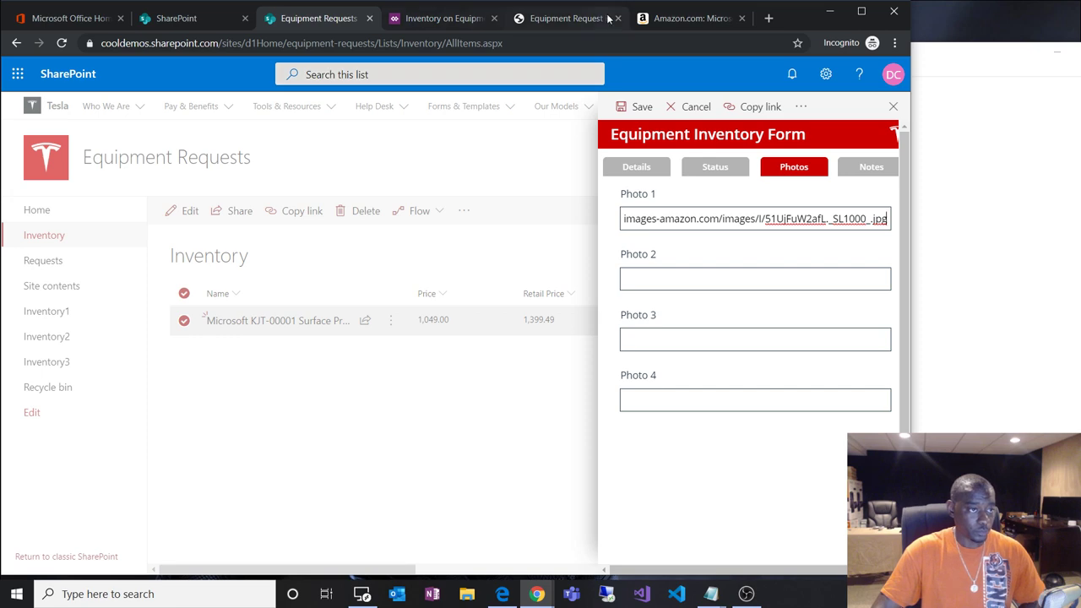
Copy the image address of Amazon's rear-view Surface Pro picture with the kickstand, and paste it into Photo 2.
{"action": "left_click", "coordinate": [679, 18]}
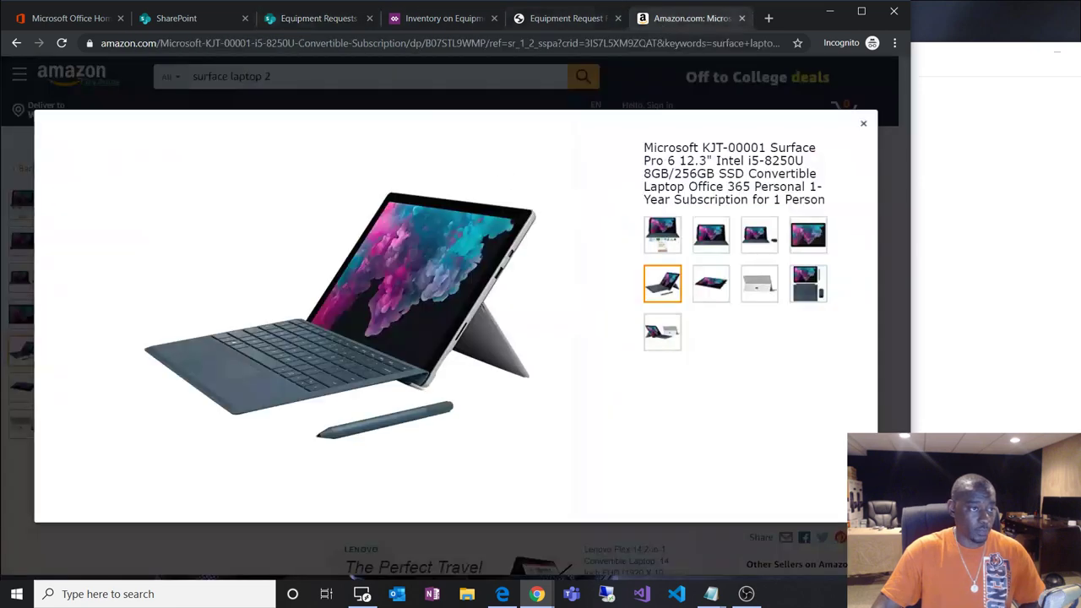
{"action": "left_click", "coordinate": [711, 253]}
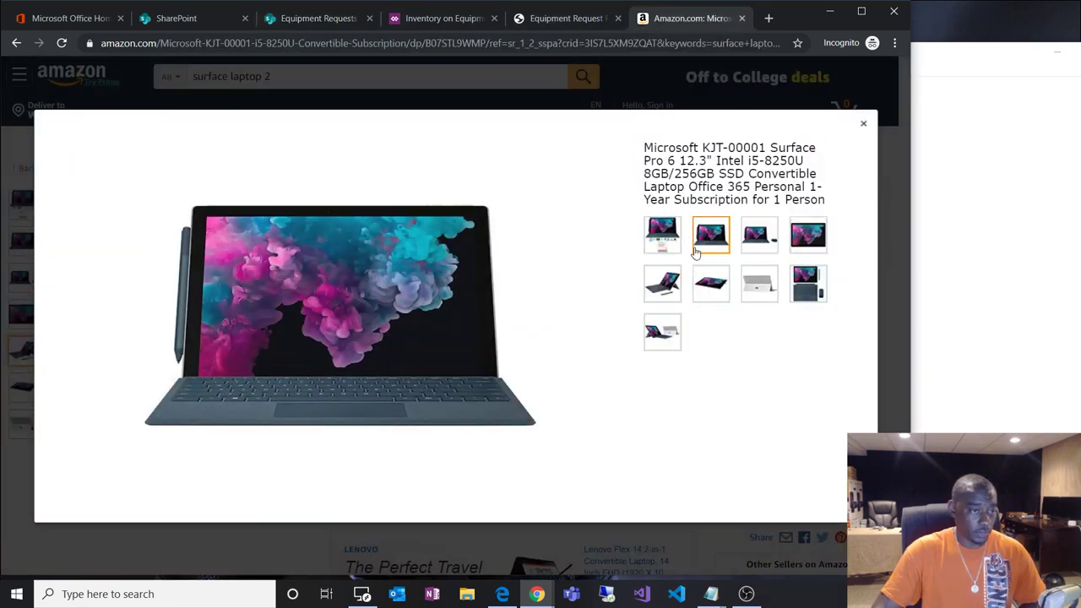
{"action": "left_click", "coordinate": [757, 288]}
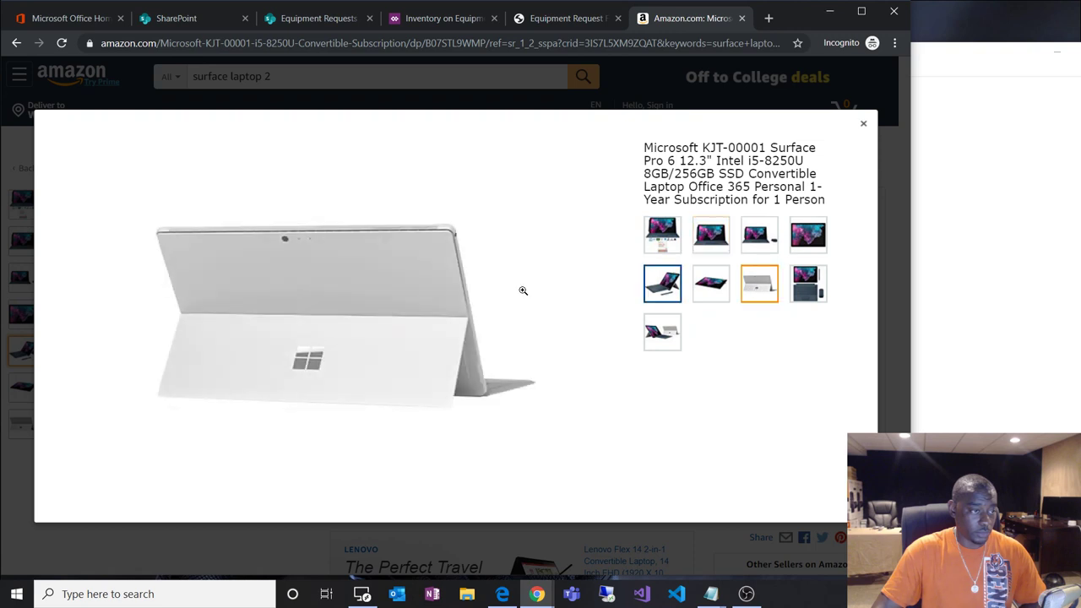
{"action": "right_click", "coordinate": [406, 320]}
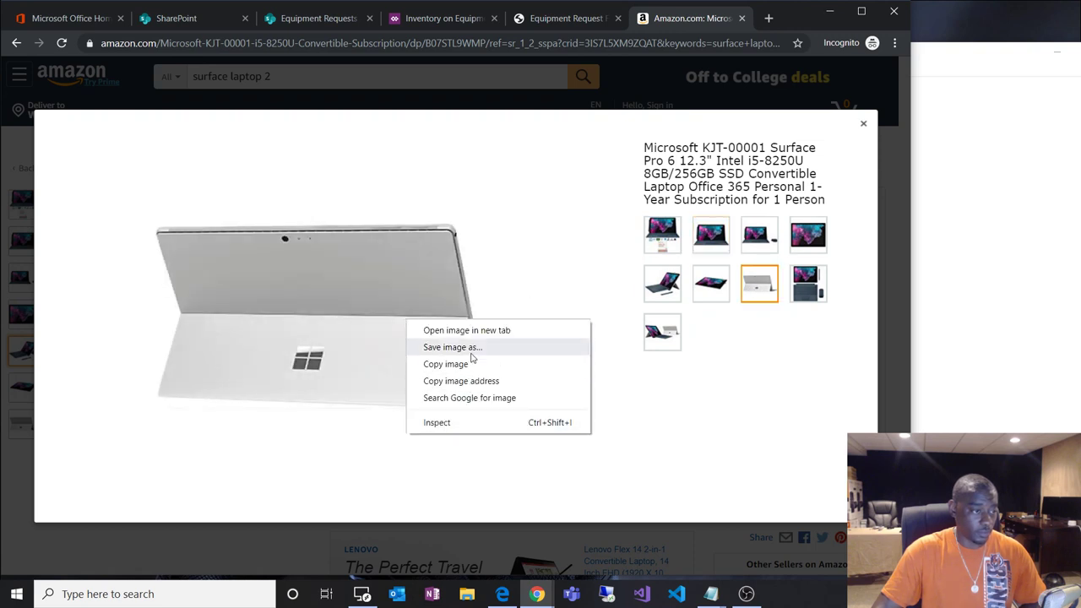
{"action": "left_click", "coordinate": [463, 381]}
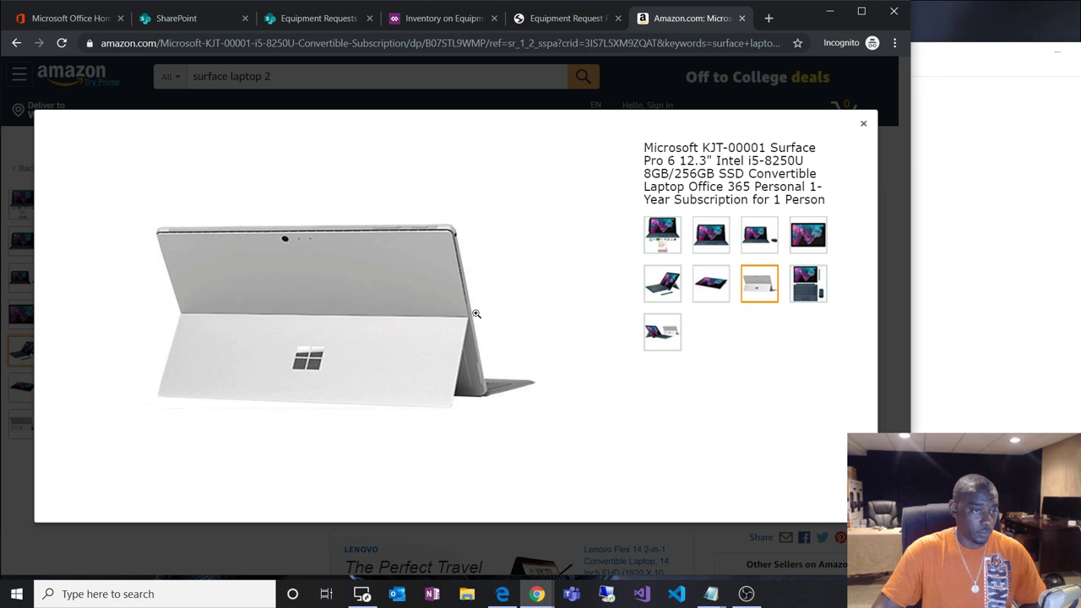
{"action": "left_click", "coordinate": [716, 238]}
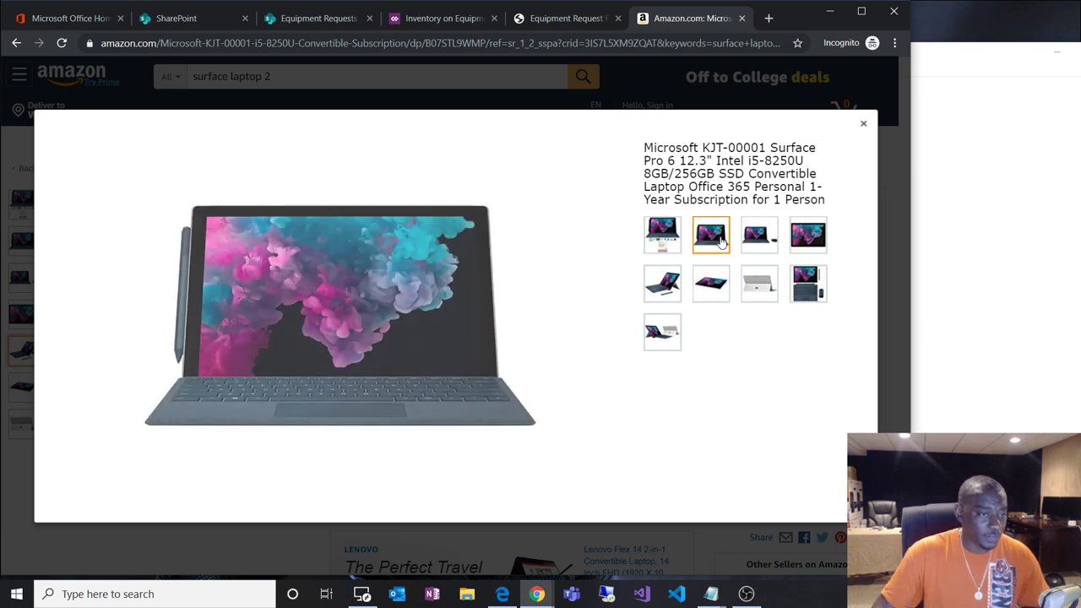
{"action": "left_click", "coordinate": [766, 300]}
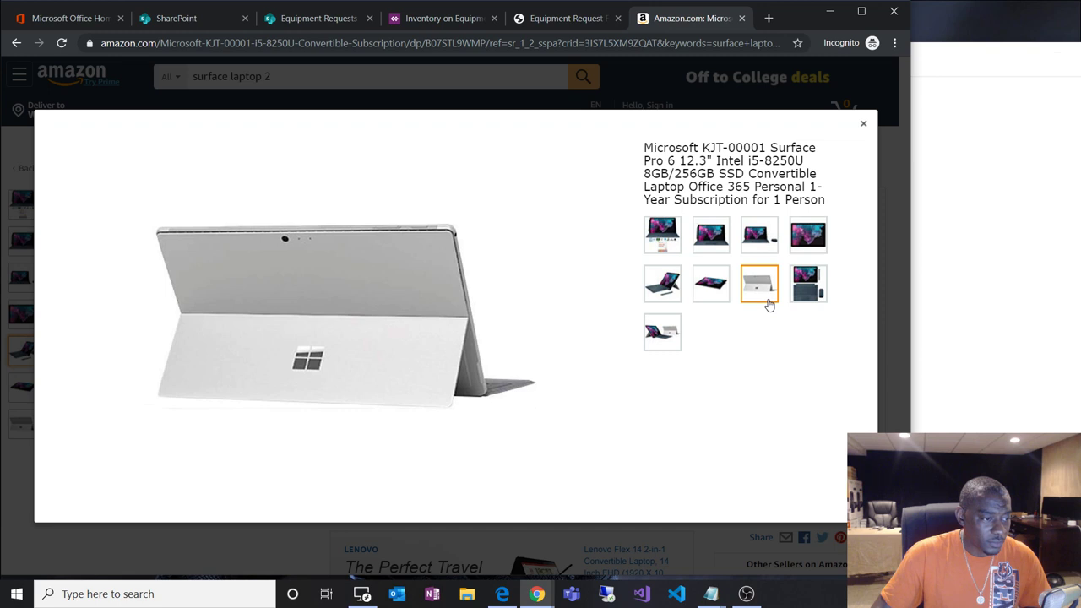
{"action": "left_click", "coordinate": [717, 247]}
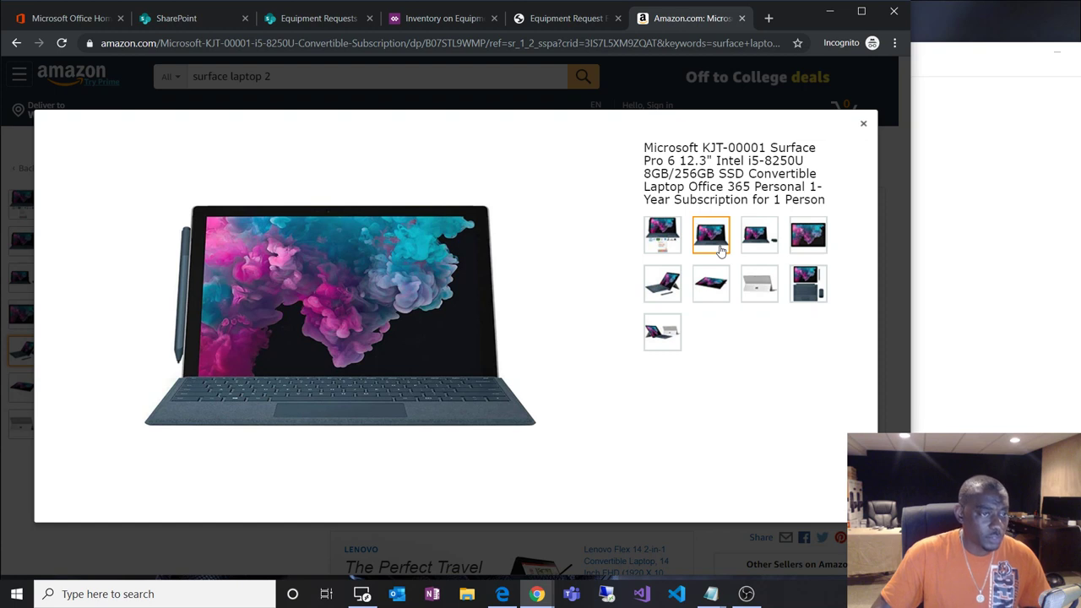
{"action": "left_click", "coordinate": [750, 291]}
{"action": "right_click", "coordinate": [333, 312]}
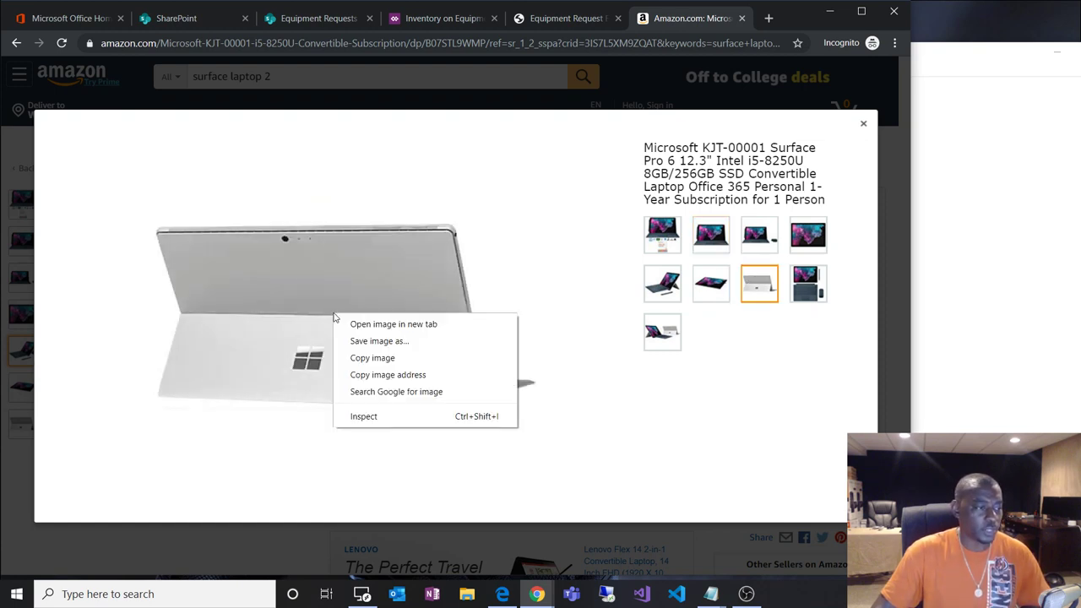
{"action": "left_click", "coordinate": [387, 375]}
{"action": "left_click", "coordinate": [297, 19]}
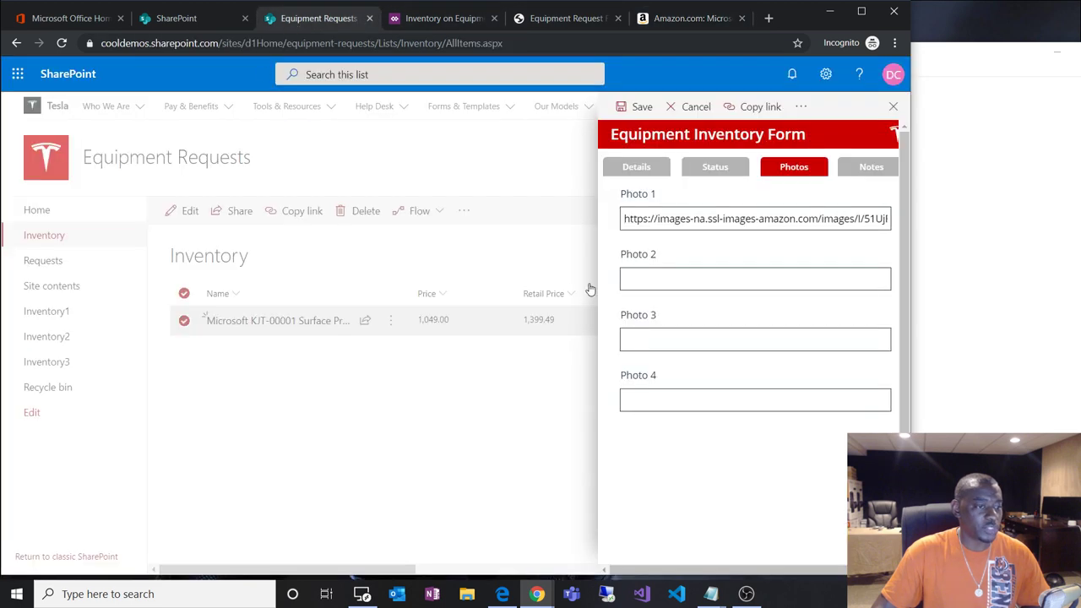
{"action": "left_click", "coordinate": [639, 278]}
{"action": "key", "text": "ctrl+v"}
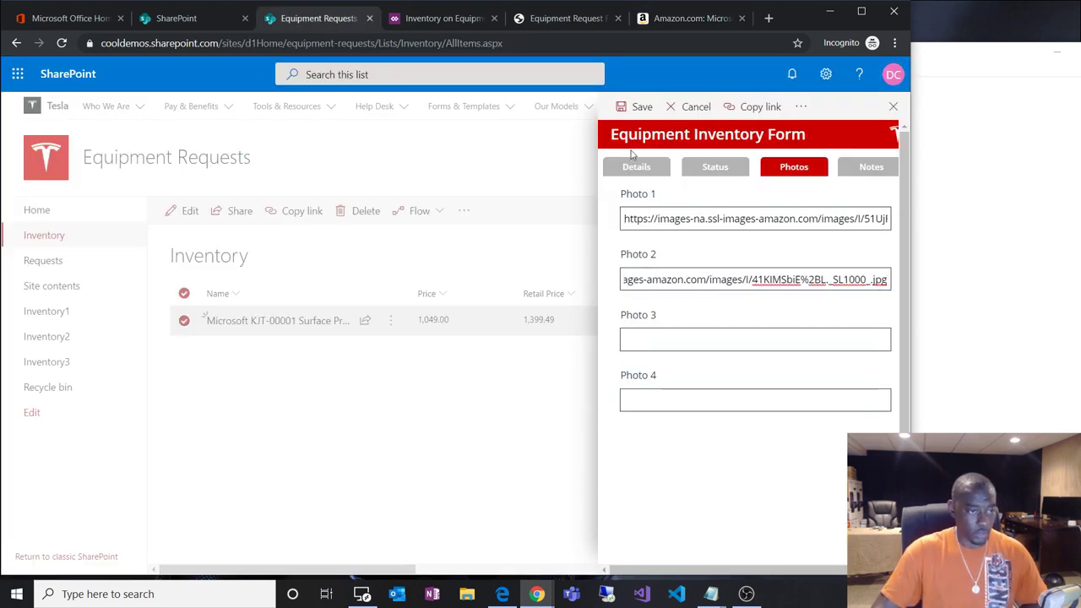
Copy the image address of Amazon's Surface Pro picture with separate keyboard, pen and mouse, and paste it into Photo 3.
{"action": "left_click", "coordinate": [689, 17]}
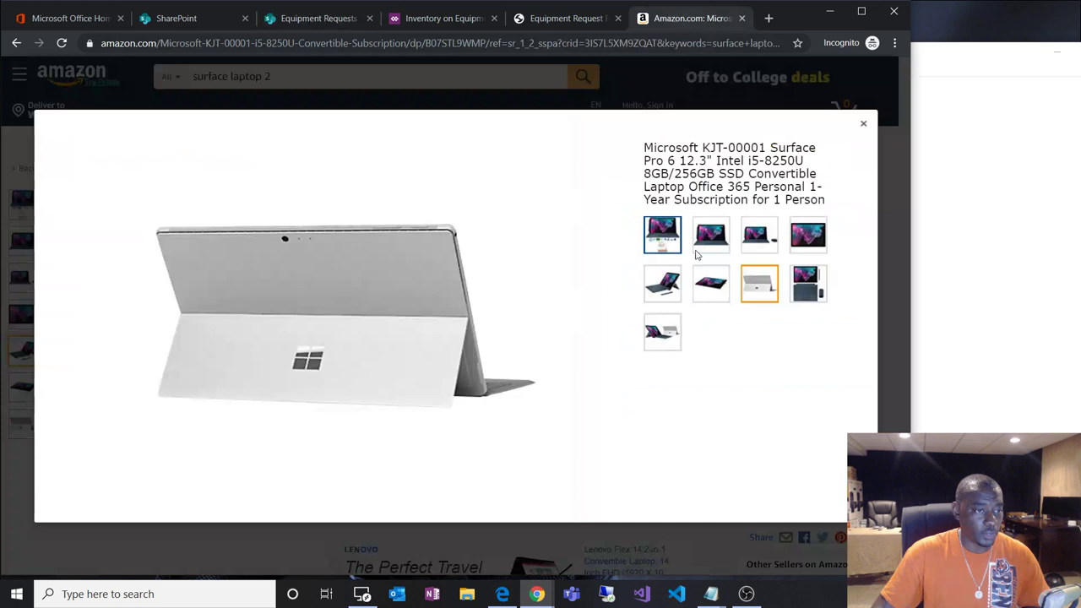
{"action": "left_click", "coordinate": [808, 293]}
{"action": "right_click", "coordinate": [344, 274]}
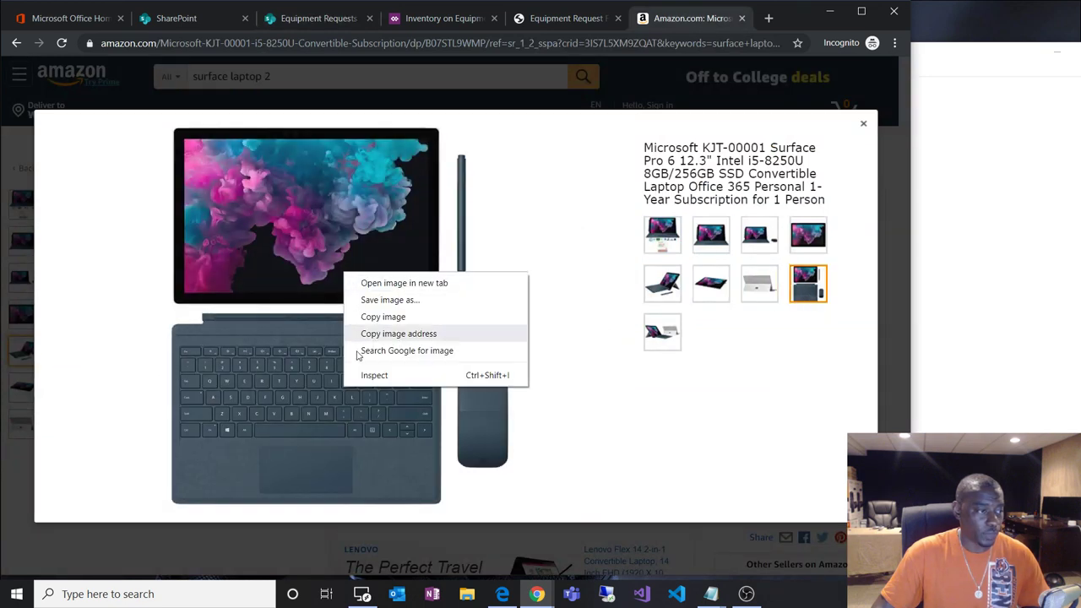
{"action": "left_click", "coordinate": [398, 336]}
{"action": "left_click", "coordinate": [558, 18]}
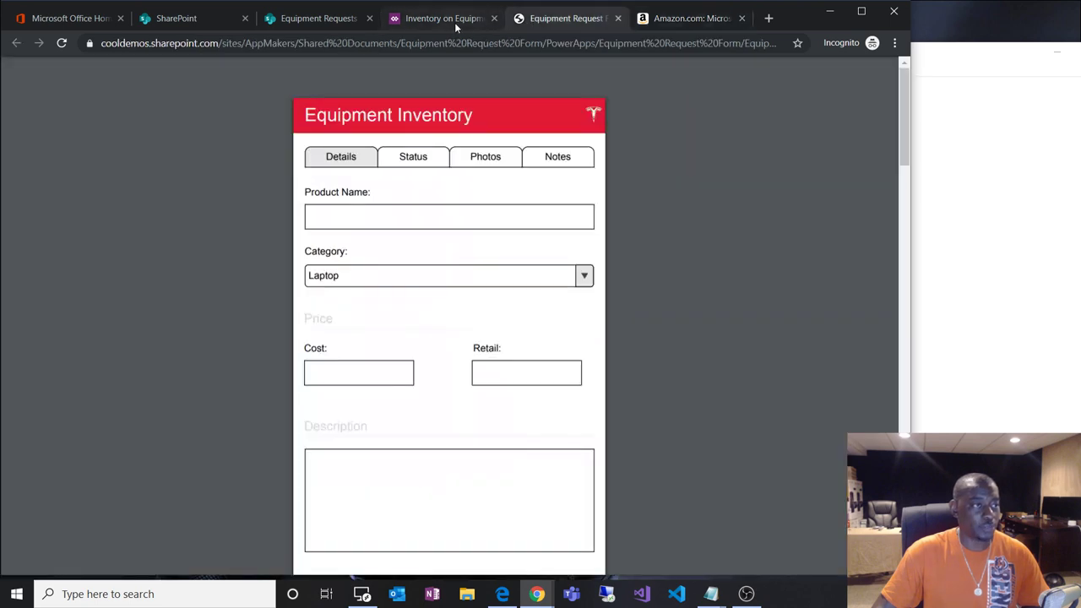
{"action": "left_click", "coordinate": [452, 18]}
{"action": "left_click", "coordinate": [311, 18]}
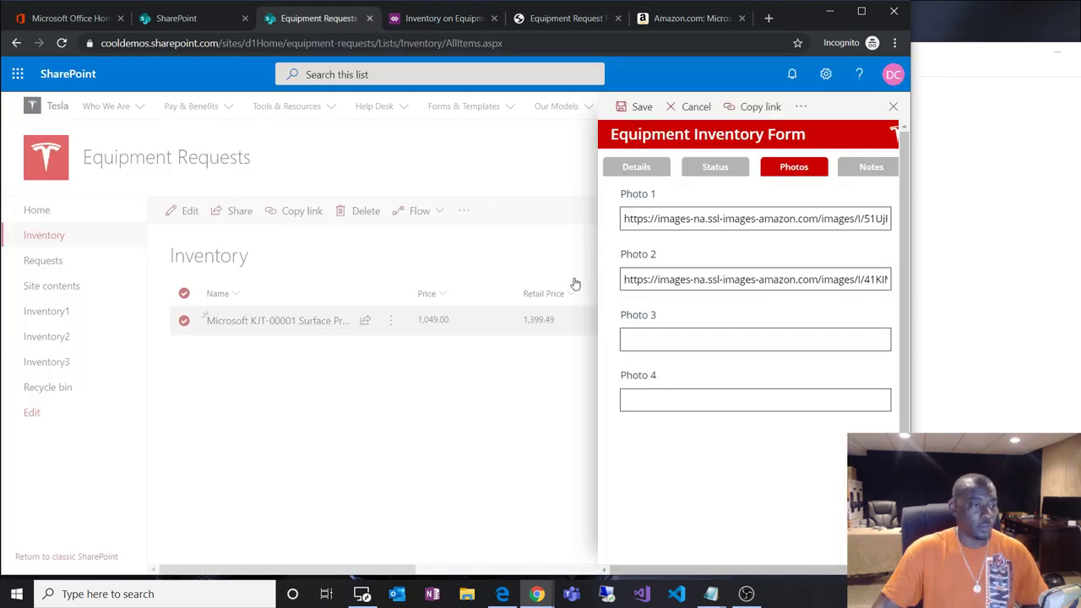
{"action": "left_click", "coordinate": [629, 338]}
{"action": "key", "text": "ctrl+v"}
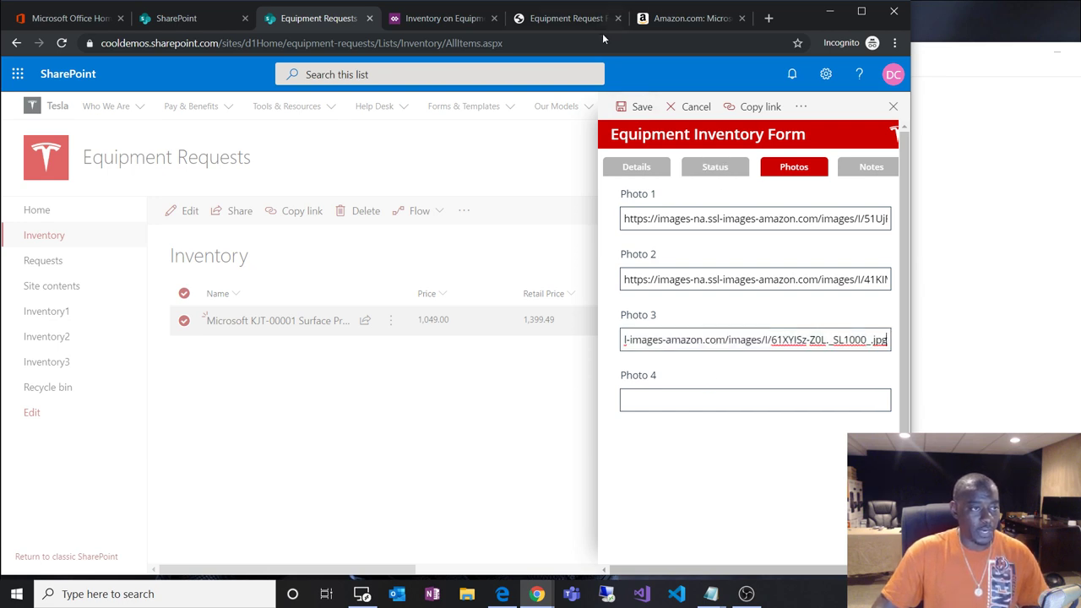
Copy the image address of Amazon's front-view Surface Pro tablet-only picture, and paste it into Photo 4.
{"action": "left_click", "coordinate": [688, 17]}
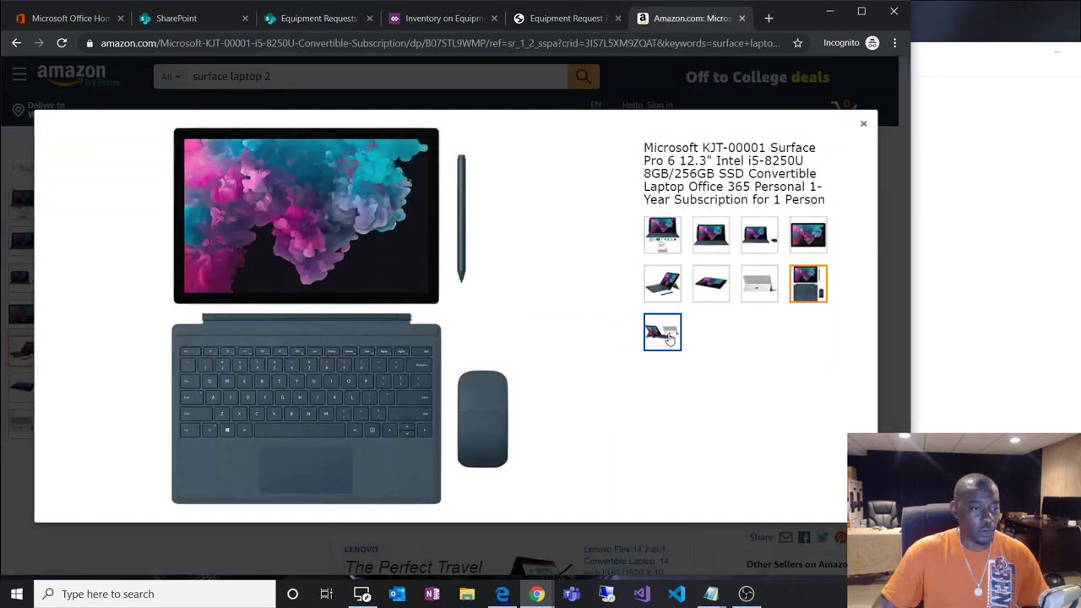
{"action": "left_click", "coordinate": [798, 248]}
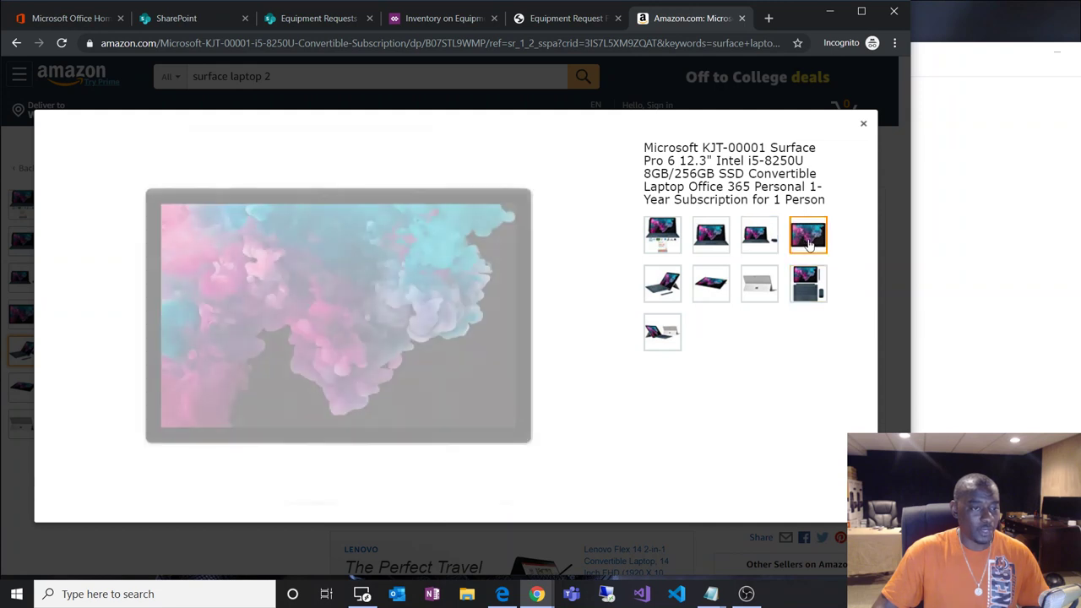
{"action": "right_click", "coordinate": [358, 288]}
{"action": "left_click", "coordinate": [405, 350]}
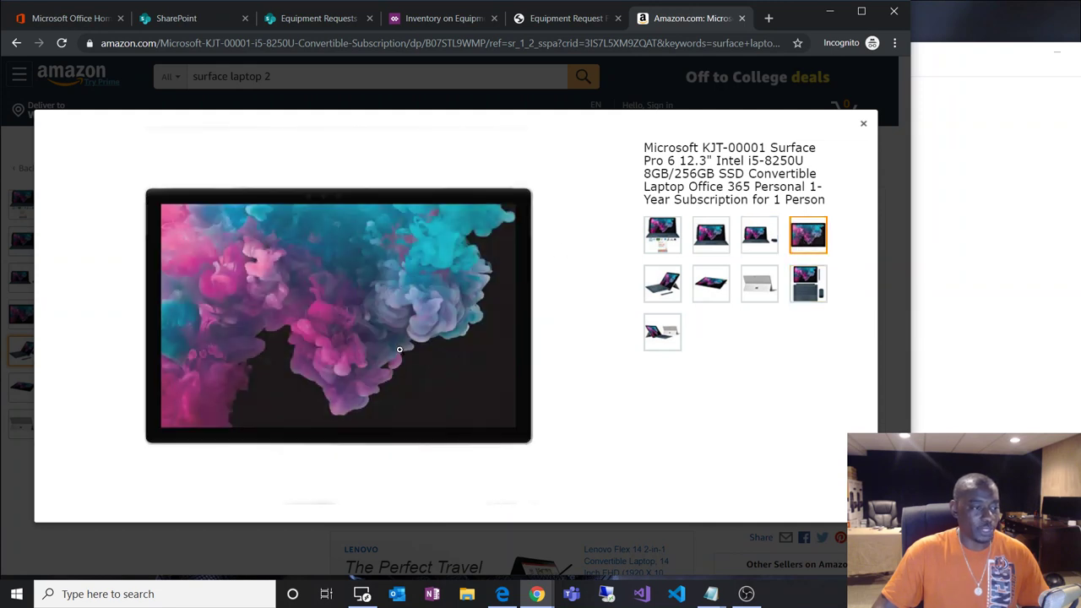
{"action": "left_click", "coordinate": [311, 24]}
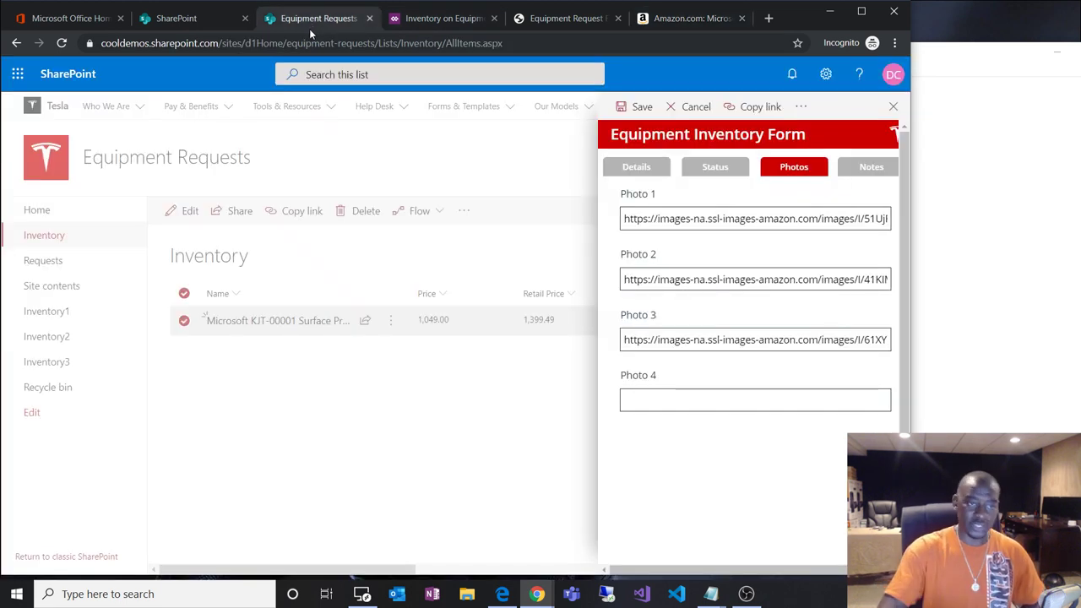
{"action": "left_click", "coordinate": [628, 403]}
{"action": "key", "text": "ctrl+v"}
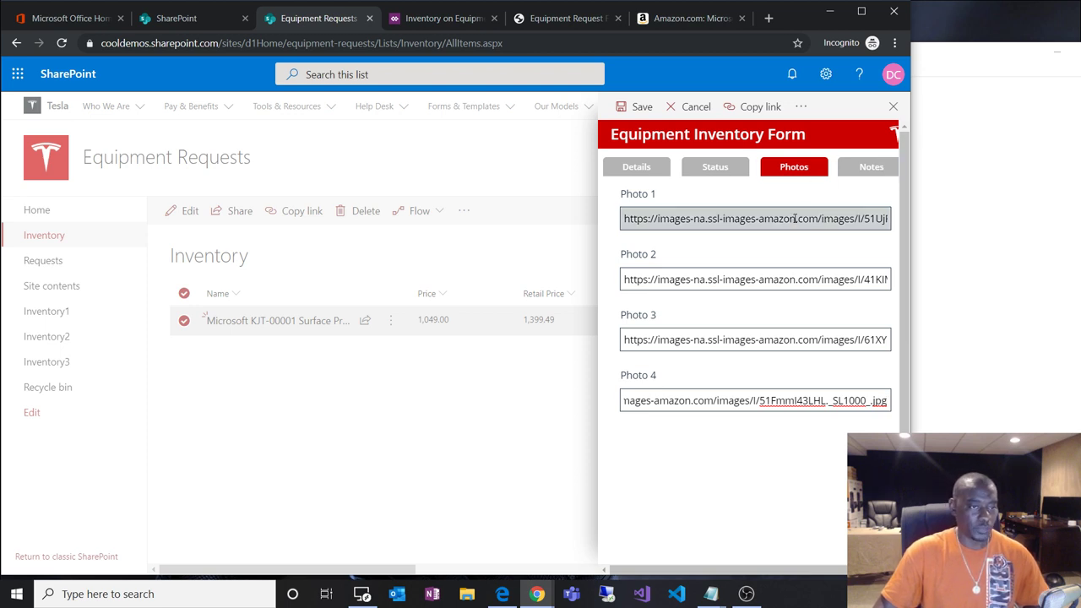
Save the Surface Pro item and check its photo columns in the Inventory list.
{"action": "left_click", "coordinate": [642, 108]}
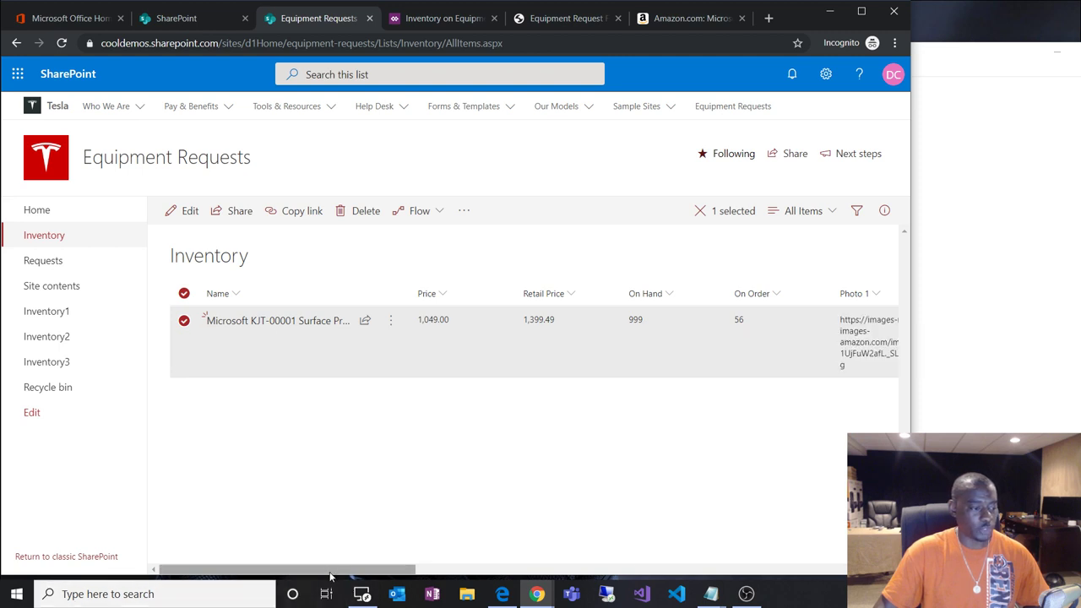
{"action": "left_click_drag", "start_coordinate": [328, 571], "coordinate": [507, 507]}
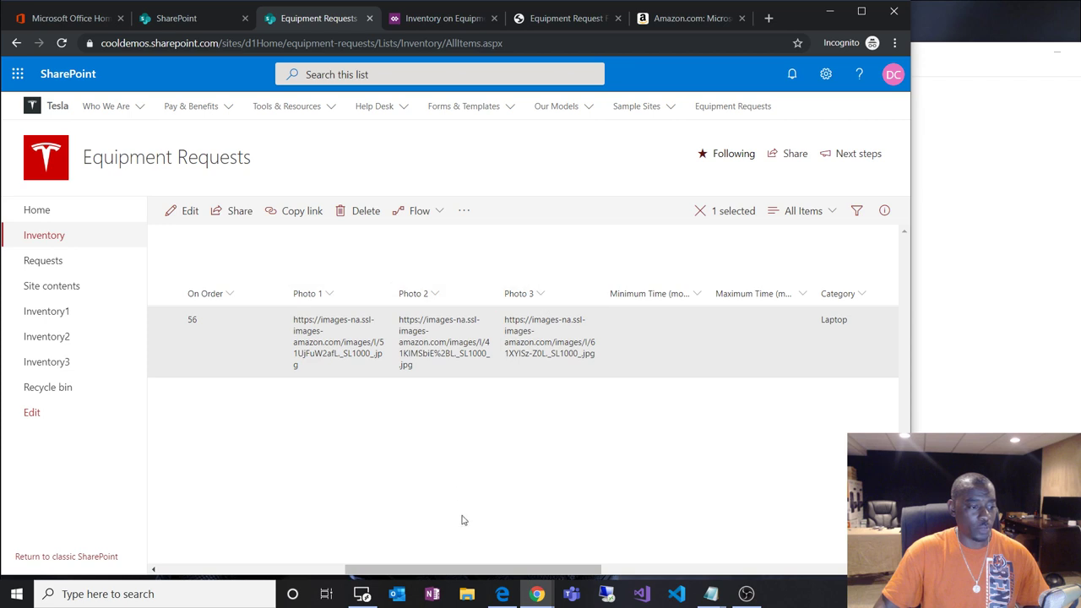
{"action": "left_click_drag", "start_coordinate": [470, 564], "coordinate": [284, 572]}
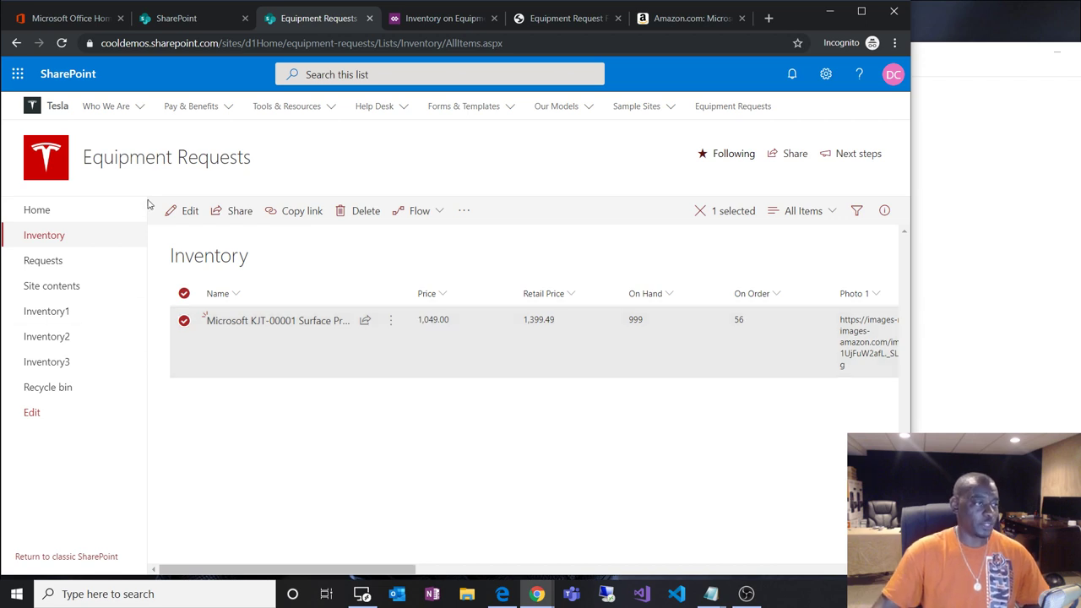
Switch to PowerApps, return to the form editor, and collapse frmPhotos and frmStatus in the control tree.
{"action": "left_click", "coordinate": [436, 19]}
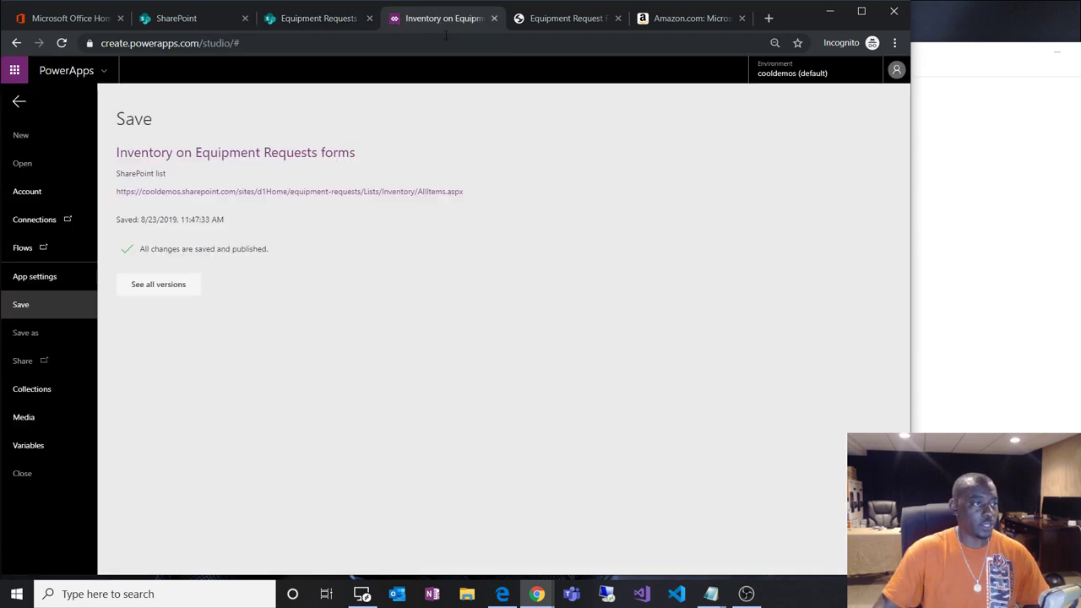
{"action": "left_click", "coordinate": [21, 108]}
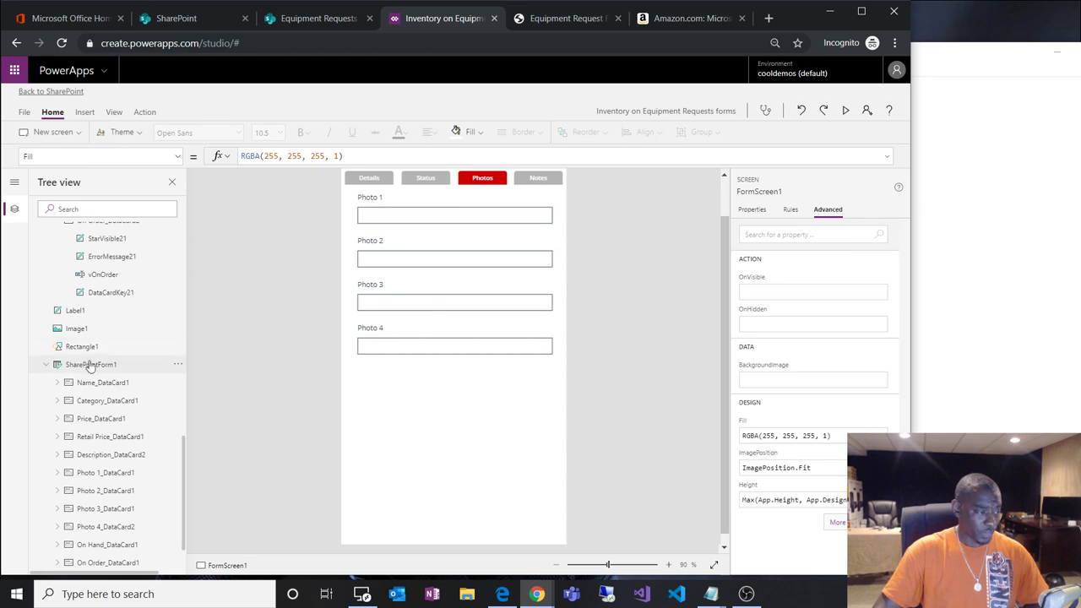
{"action": "scroll", "coordinate": [93, 363], "scroll_direction": "up", "scroll_amount": 6}
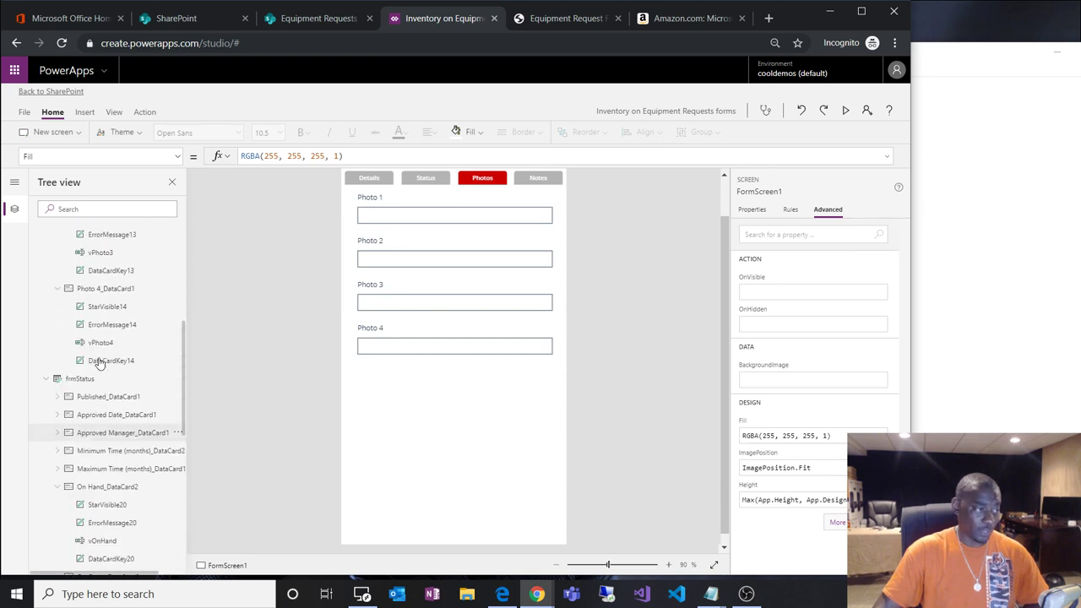
{"action": "scroll", "coordinate": [99, 363], "scroll_direction": "up", "scroll_amount": 5}
{"action": "left_click", "coordinate": [48, 303]}
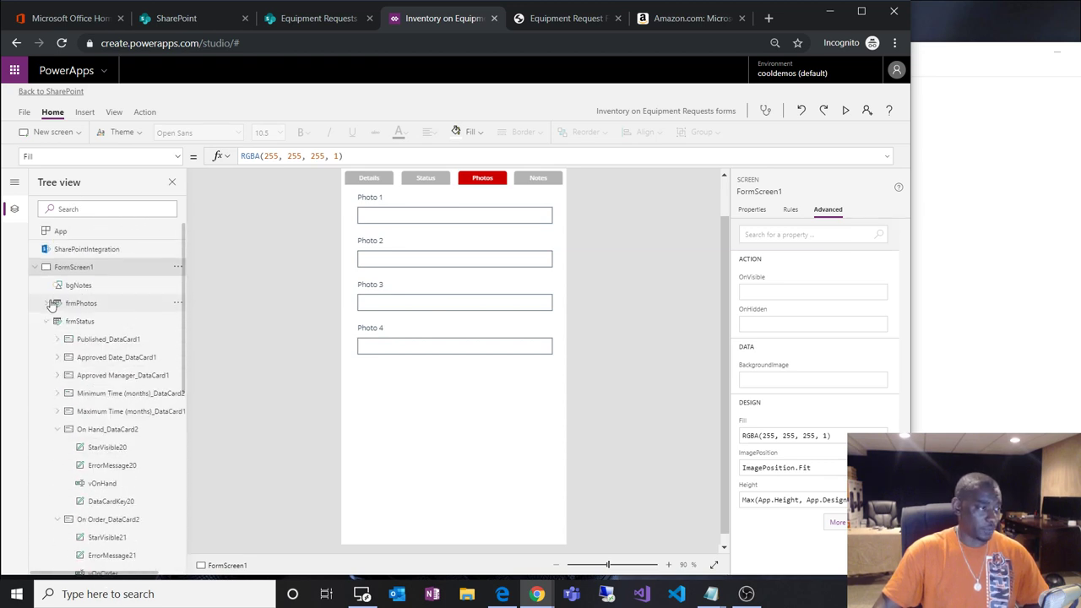
{"action": "left_click", "coordinate": [48, 321]}
Append Refresh(Inventory); after SubmitForm(SharePointForm1); in the SharePointIntegration OnSave formula.
{"action": "left_click", "coordinate": [103, 253]}
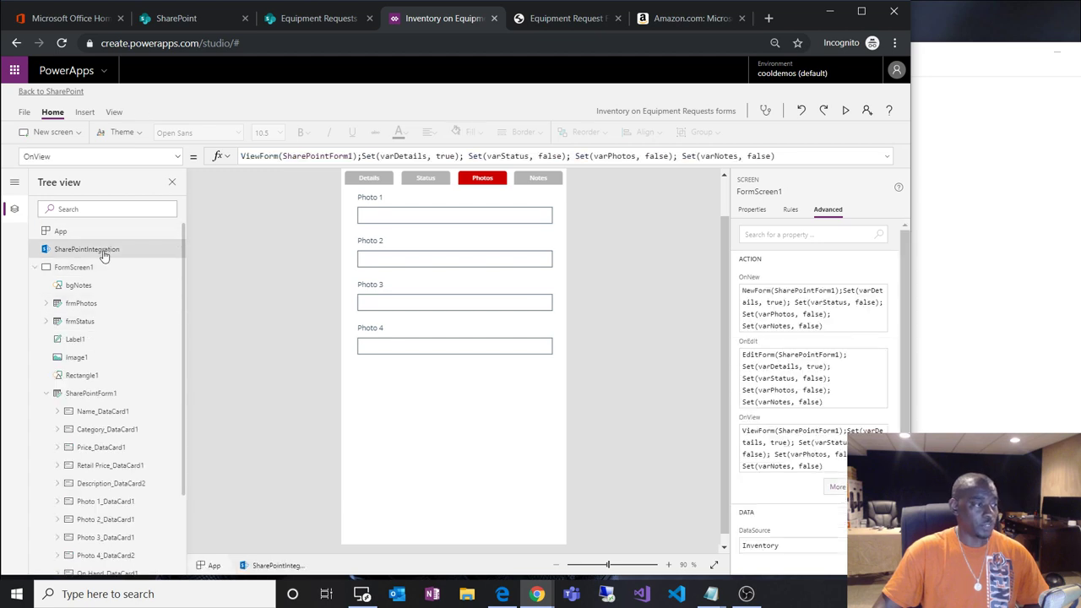
{"action": "left_click", "coordinate": [178, 158]}
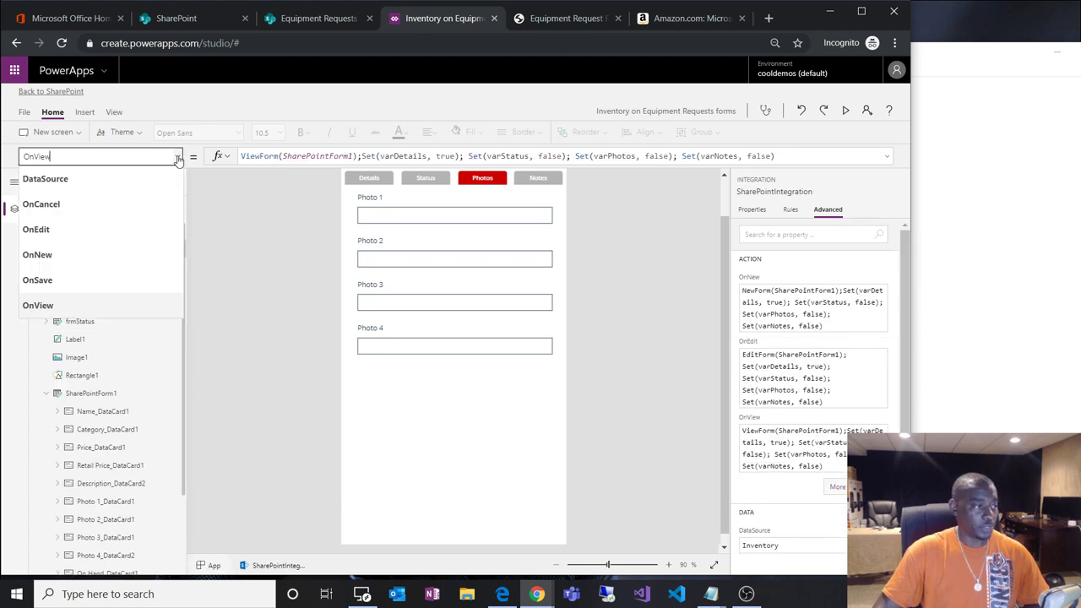
{"action": "left_click", "coordinate": [94, 279]}
{"action": "left_click", "coordinate": [417, 155]}
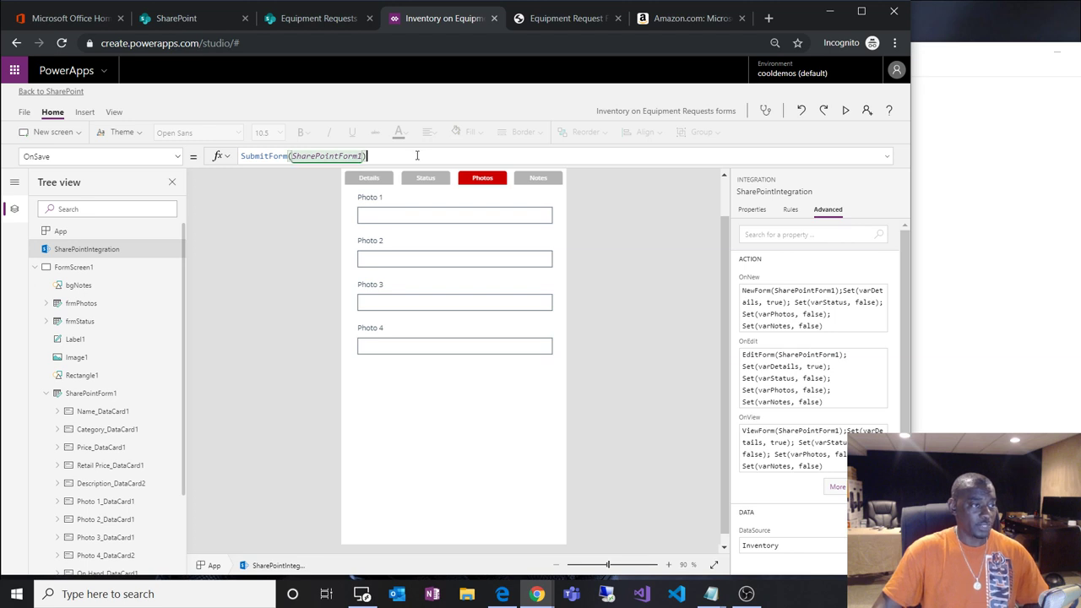
{"action": "type", "text": "; Refr"}
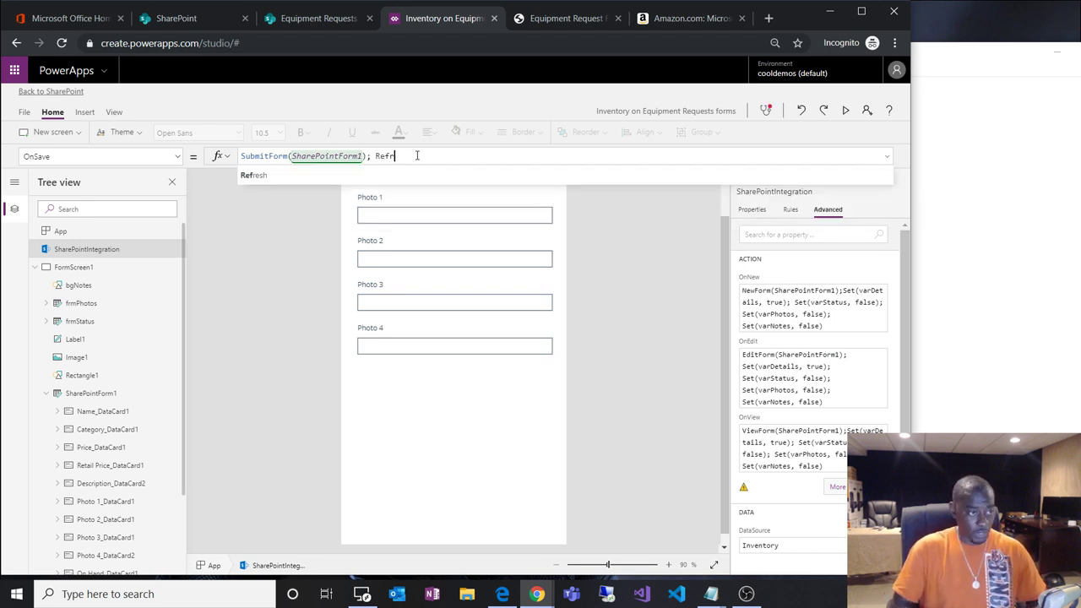
{"action": "type", "text": "esh("}
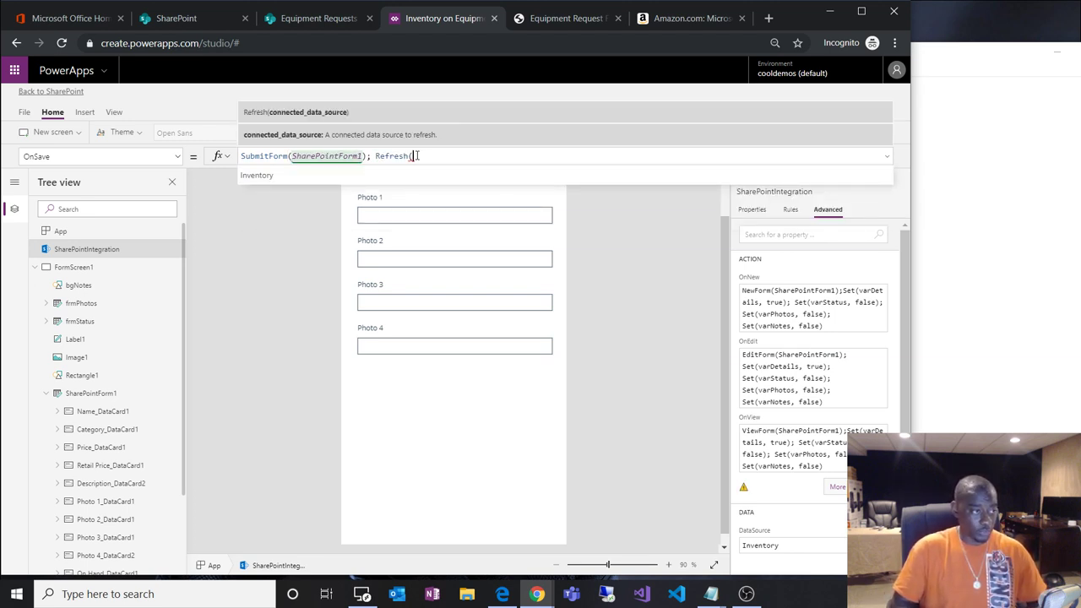
{"action": "key", "text": "Tab"}
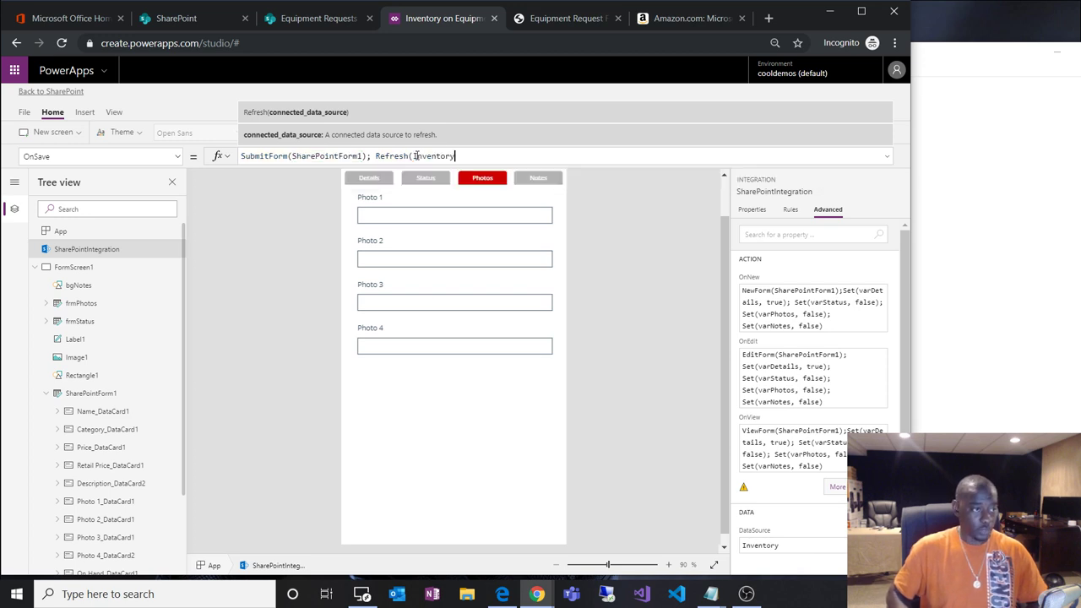
{"action": "type", "text": ");"}
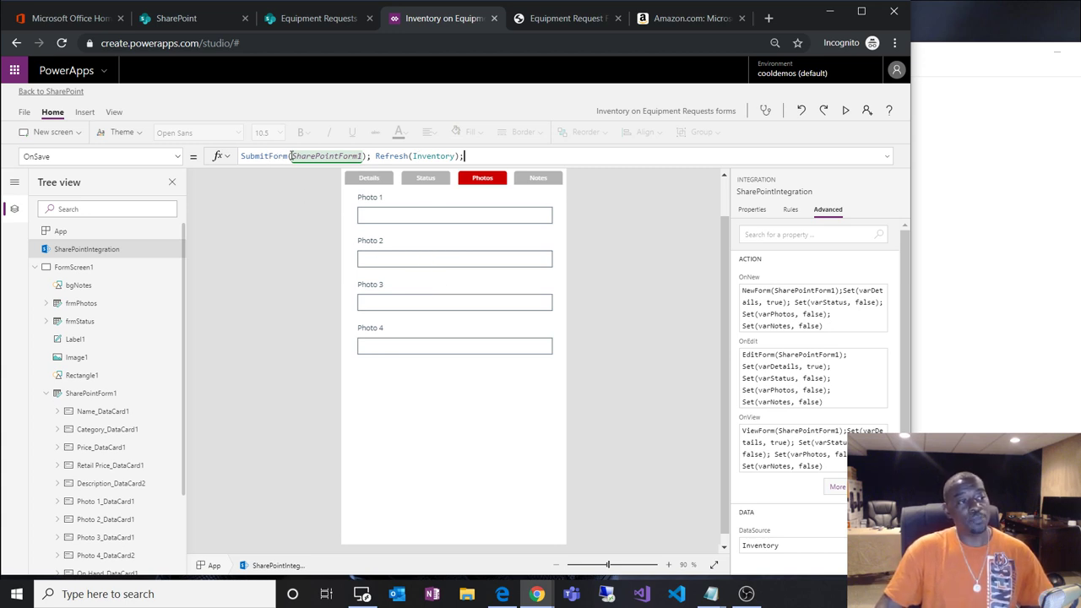
{"action": "left_click_drag", "start_coordinate": [291, 157], "coordinate": [244, 156]}
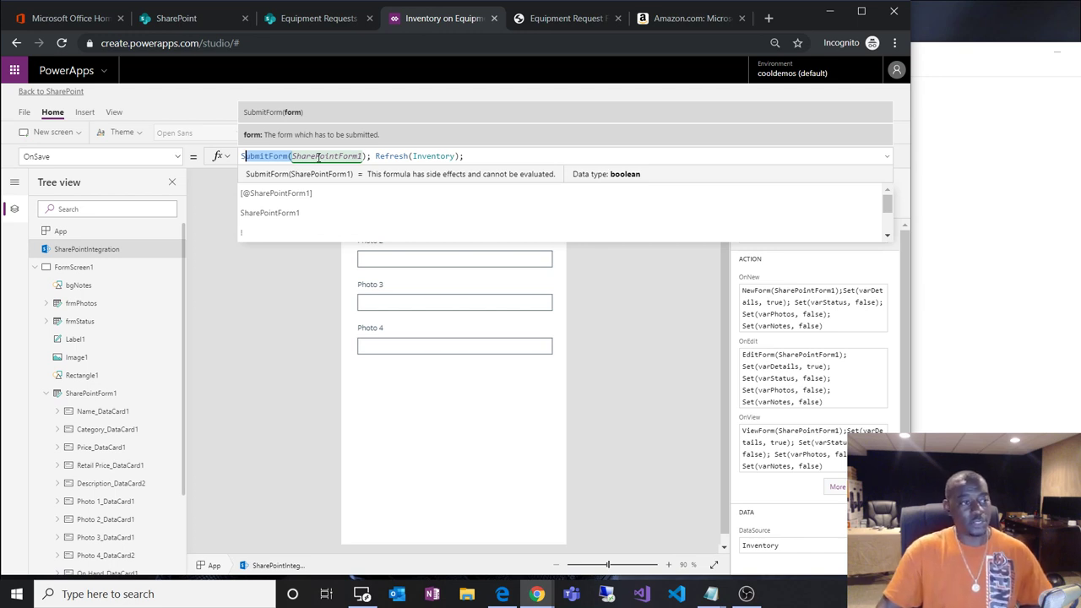
{"action": "left_click", "coordinate": [424, 157]}
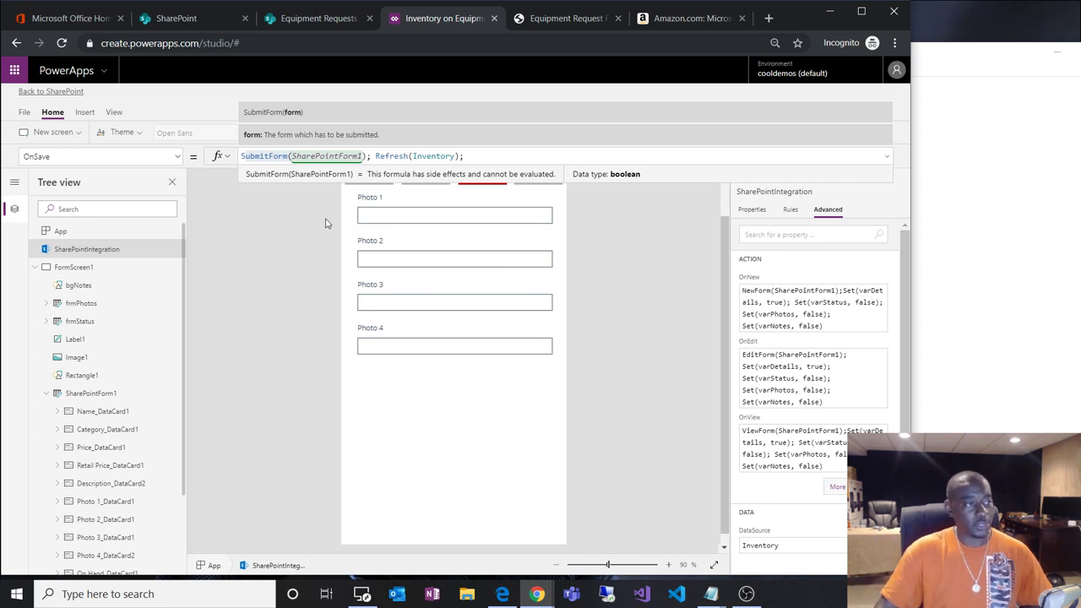
Save the customized Inventory form and publish it to SharePoint.
{"action": "left_click", "coordinate": [24, 112]}
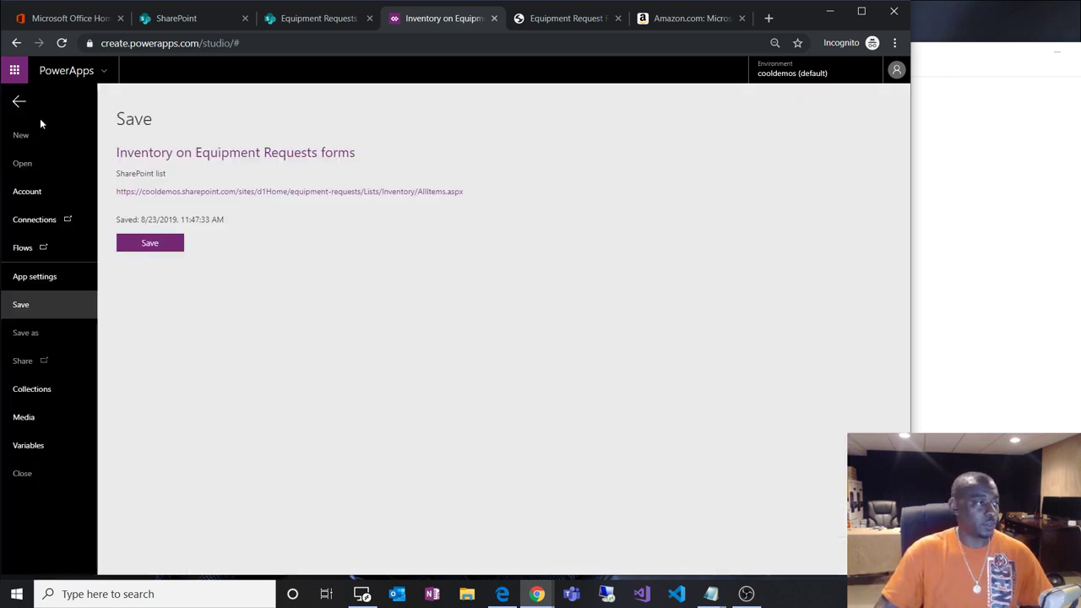
{"action": "left_click", "coordinate": [161, 245]}
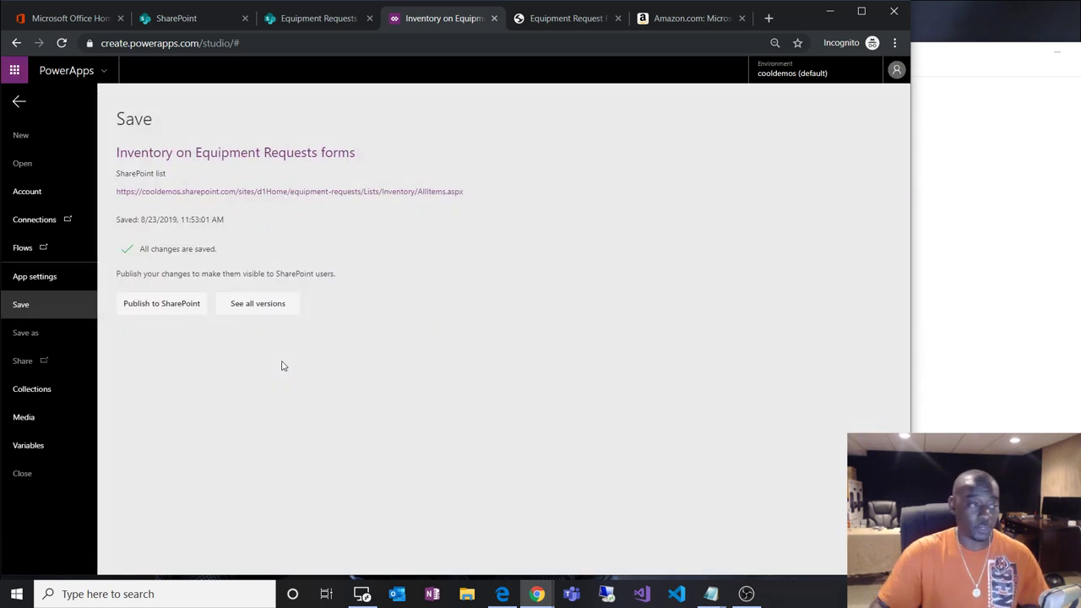
{"action": "left_click", "coordinate": [180, 308]}
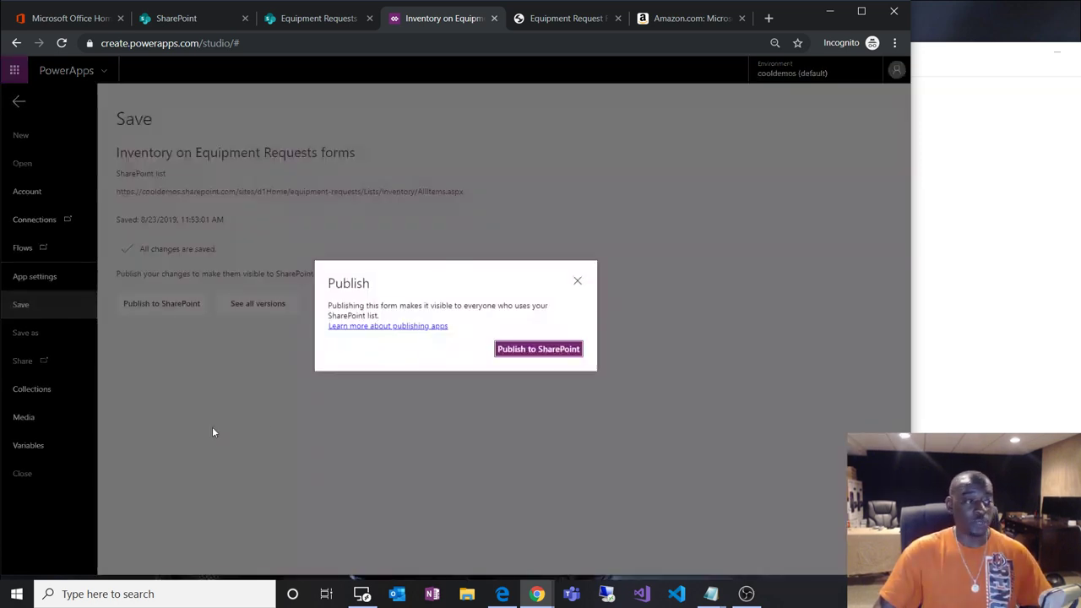
{"action": "left_click", "coordinate": [528, 348]}
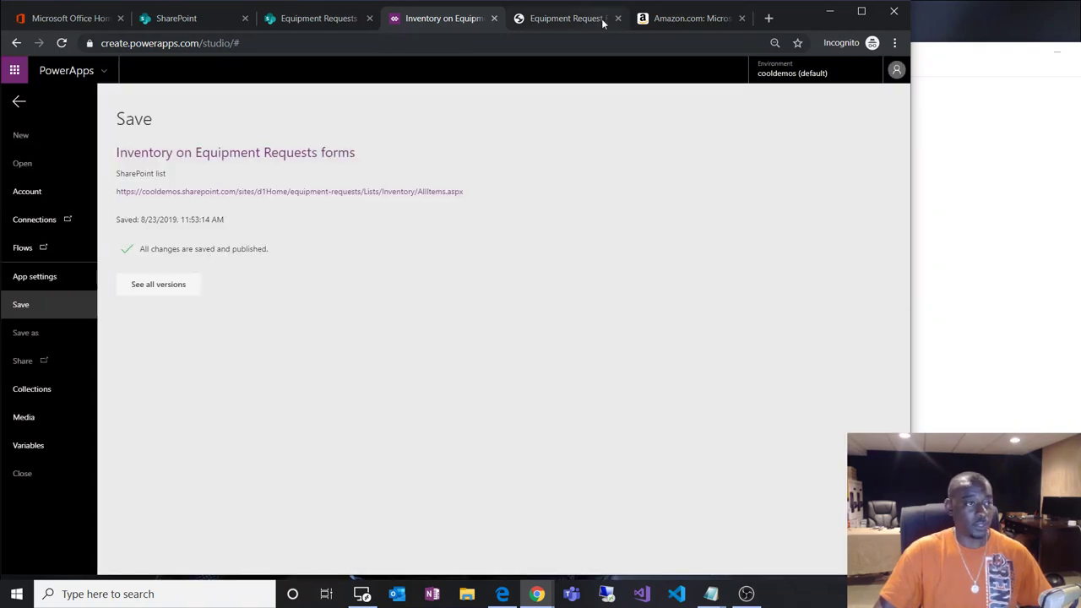
Switch to the SharePoint Inventory list, reload it, and open the Surface Pro item for editing.
{"action": "left_click", "coordinate": [301, 20]}
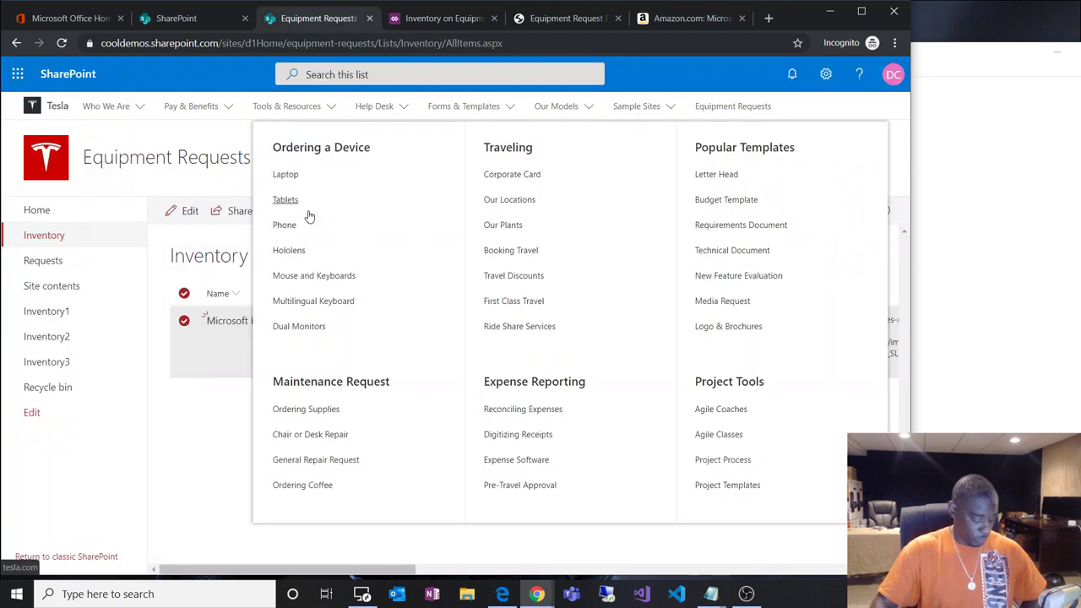
{"action": "left_click", "coordinate": [309, 215]}
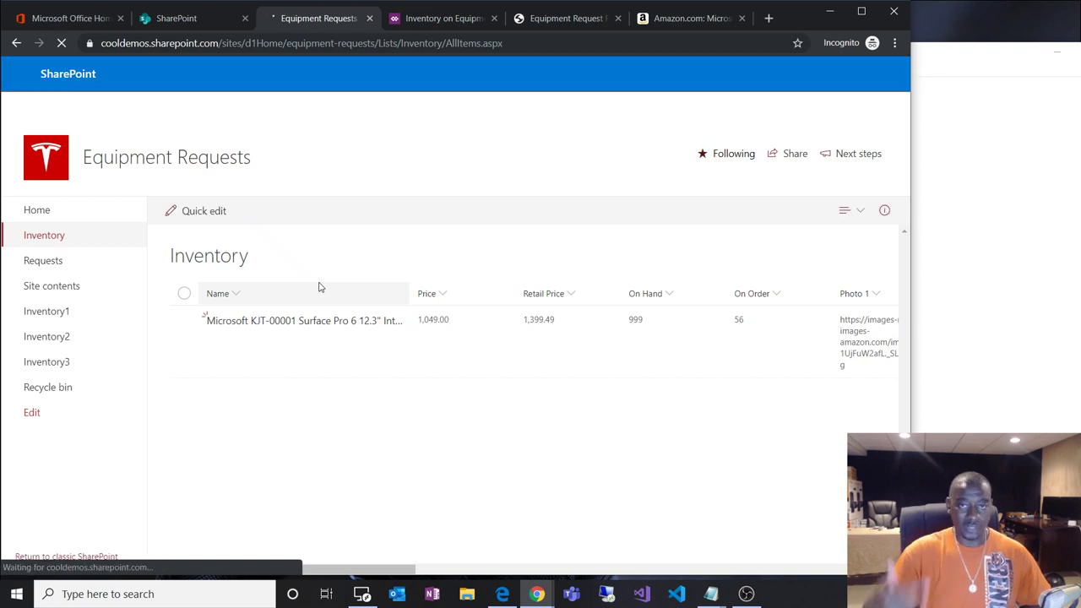
{"action": "left_click", "coordinate": [185, 331]}
{"action": "left_click", "coordinate": [182, 212]}
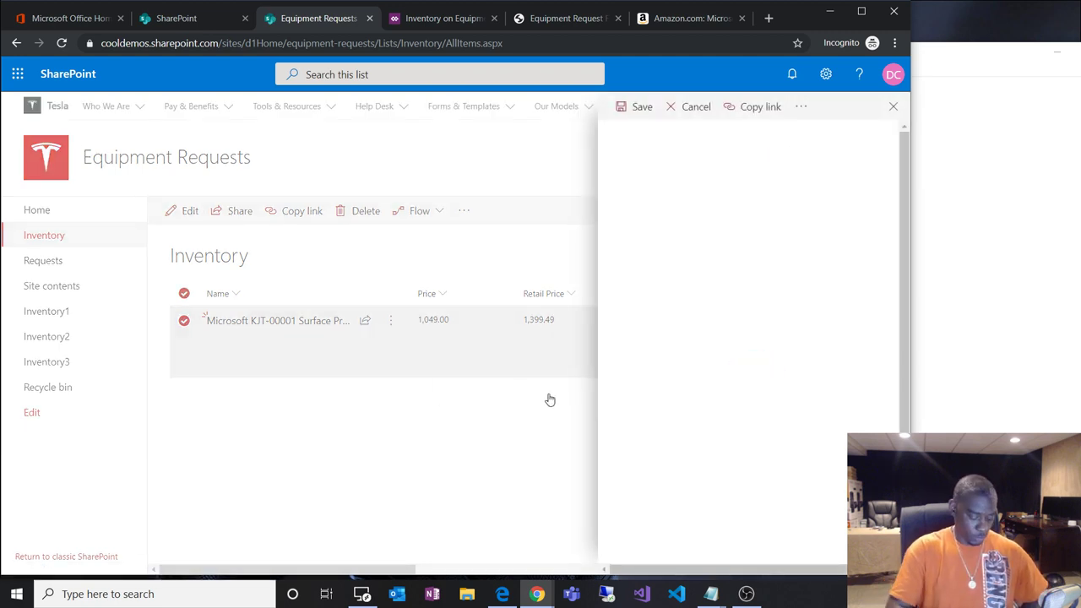
{"action": "key", "text": "F5"}
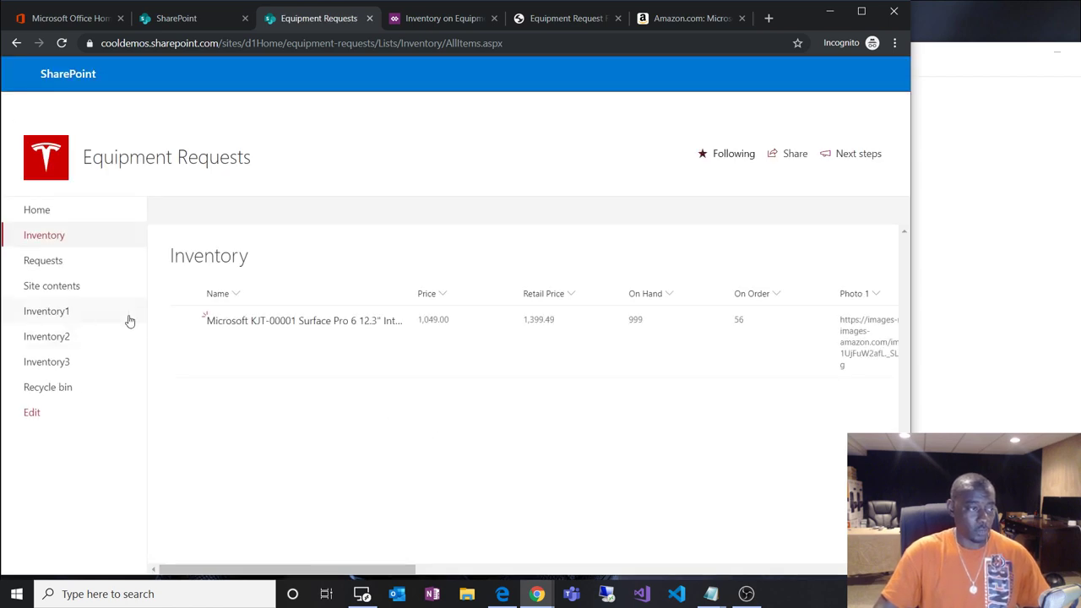
{"action": "left_click", "coordinate": [184, 328]}
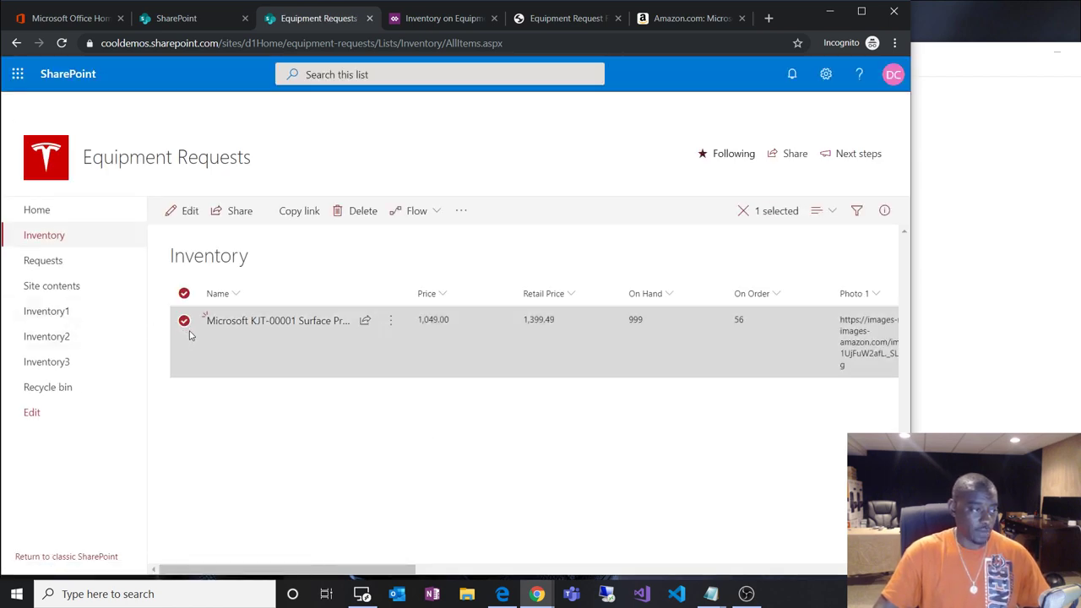
{"action": "left_click", "coordinate": [194, 216]}
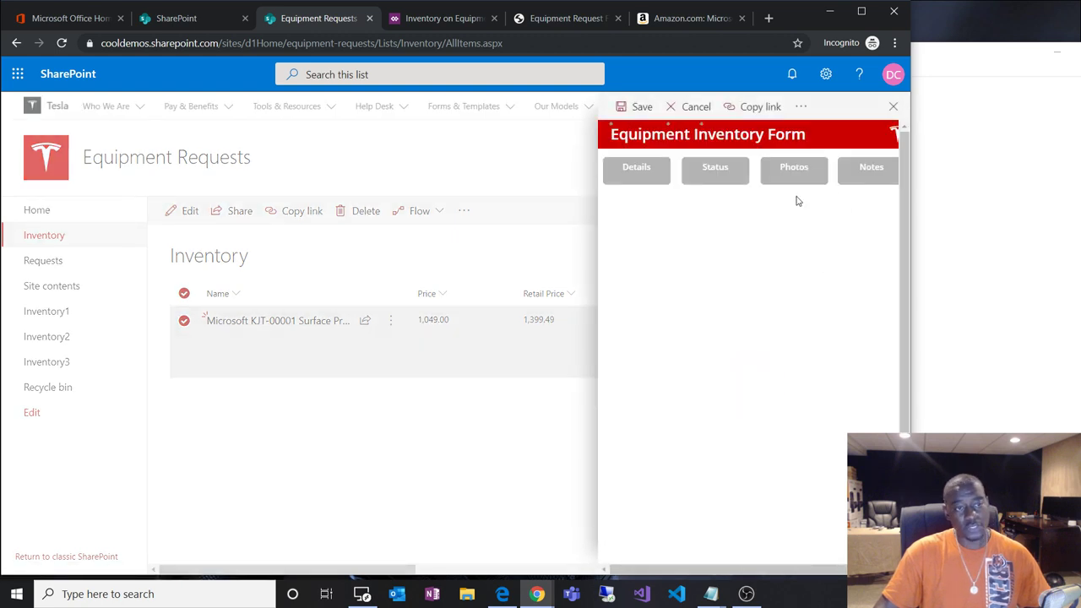
Set the Surface Pro item's On Hand count to 99955 in the Status section and save the item.
{"action": "left_click", "coordinate": [717, 169]}
{"action": "left_click", "coordinate": [664, 393]}
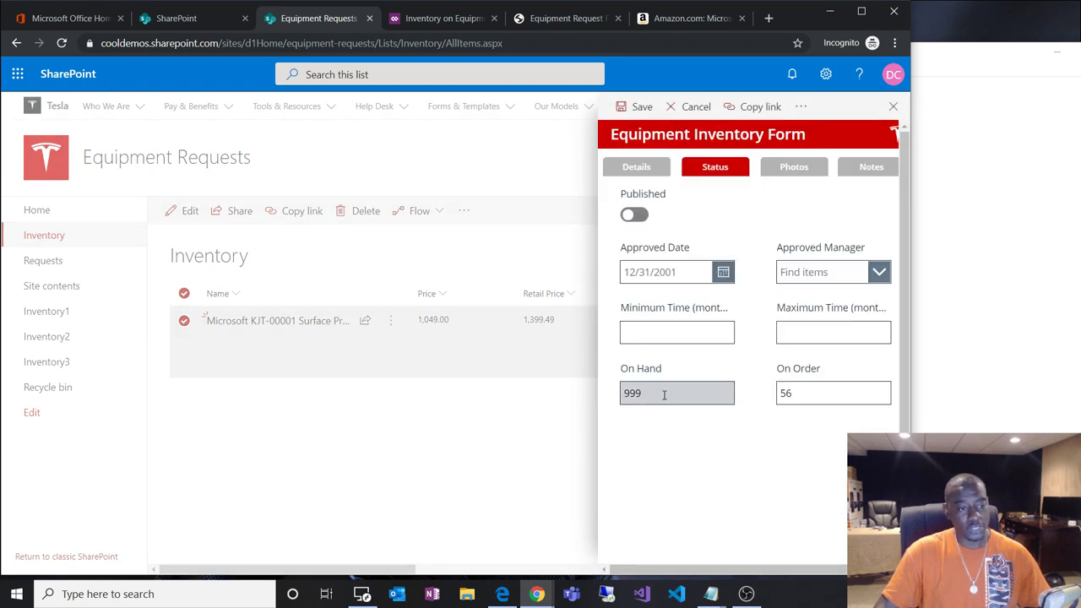
{"action": "type", "text": "55"}
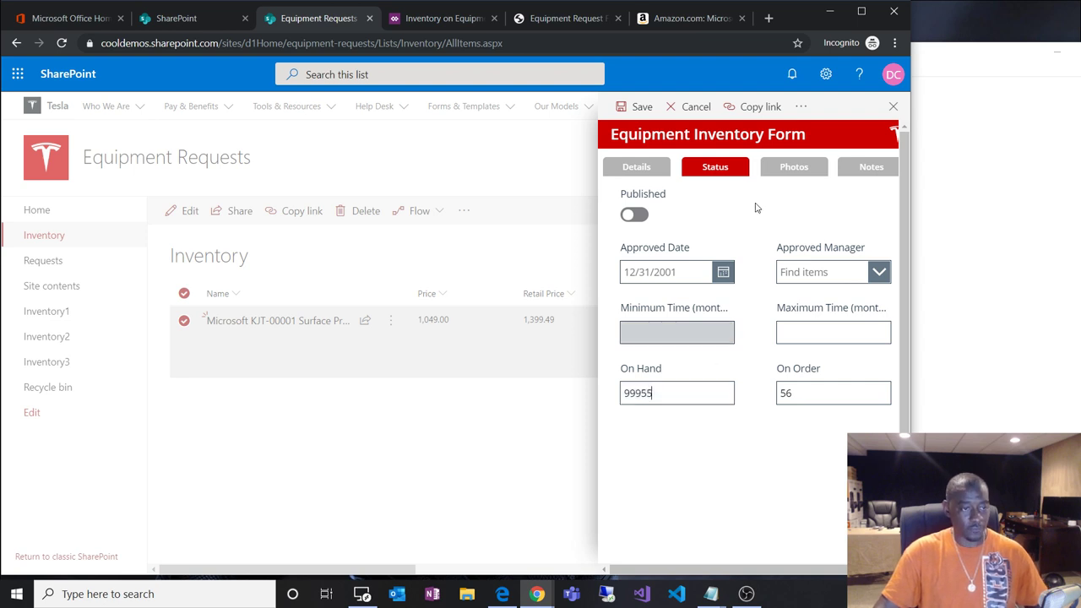
{"action": "left_click", "coordinate": [640, 107]}
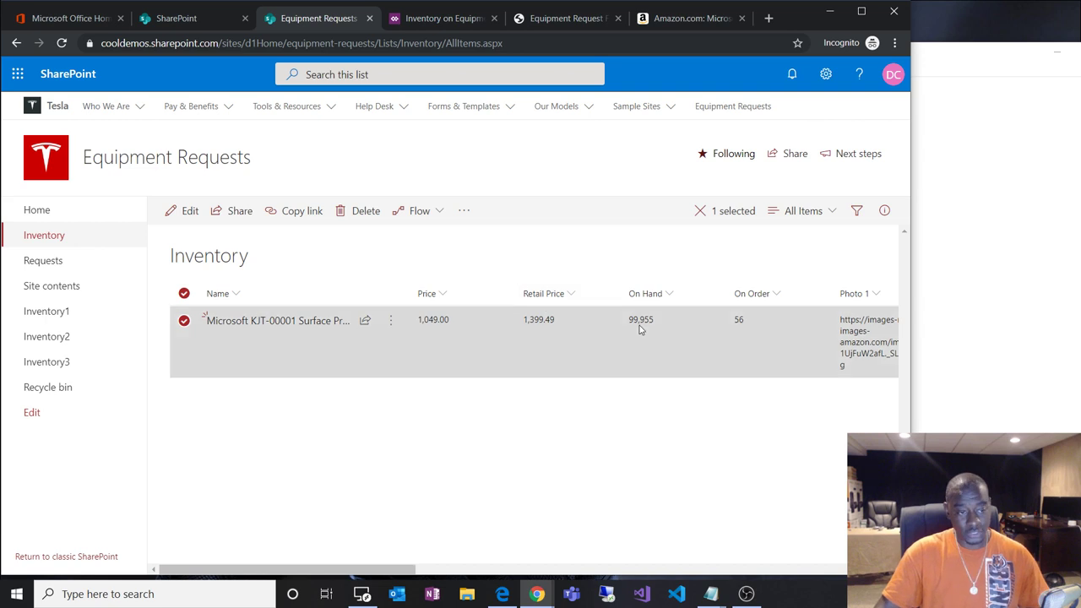
Reopen the Surface Pro item, change its On Hand count to 99933, and save.
{"action": "left_click", "coordinate": [189, 214]}
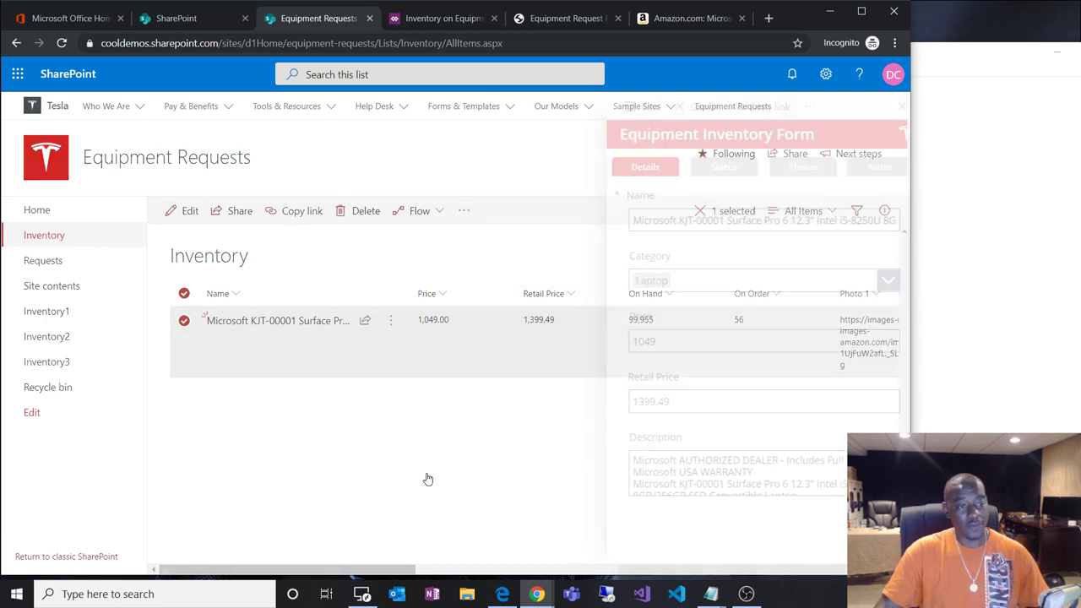
{"action": "left_click", "coordinate": [709, 168]}
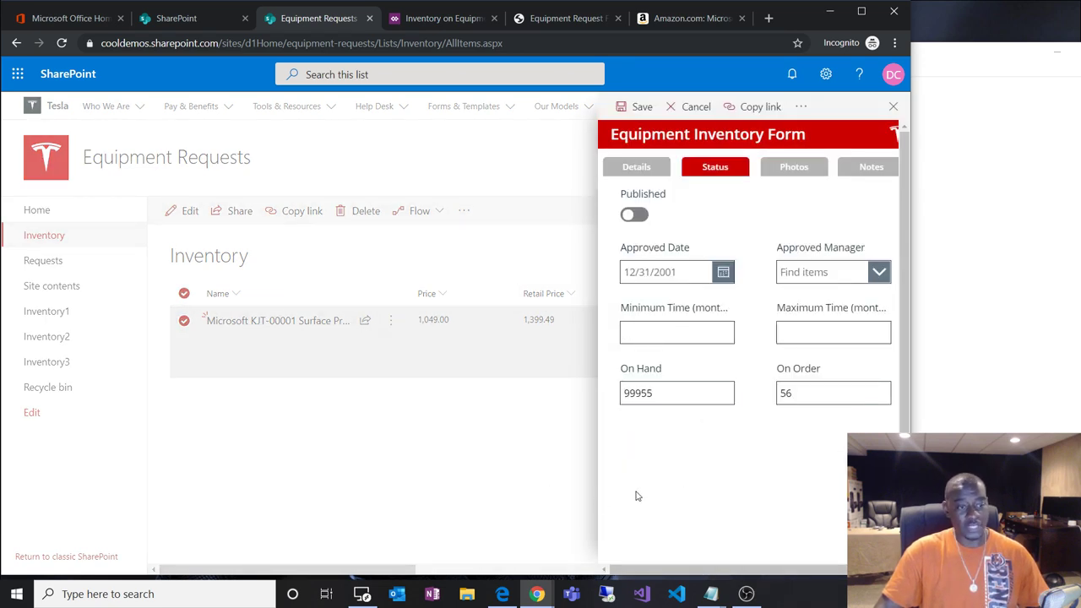
{"action": "left_click", "coordinate": [662, 393]}
{"action": "key", "text": "BackSpace"}
{"action": "key", "text": "BackSpace"}
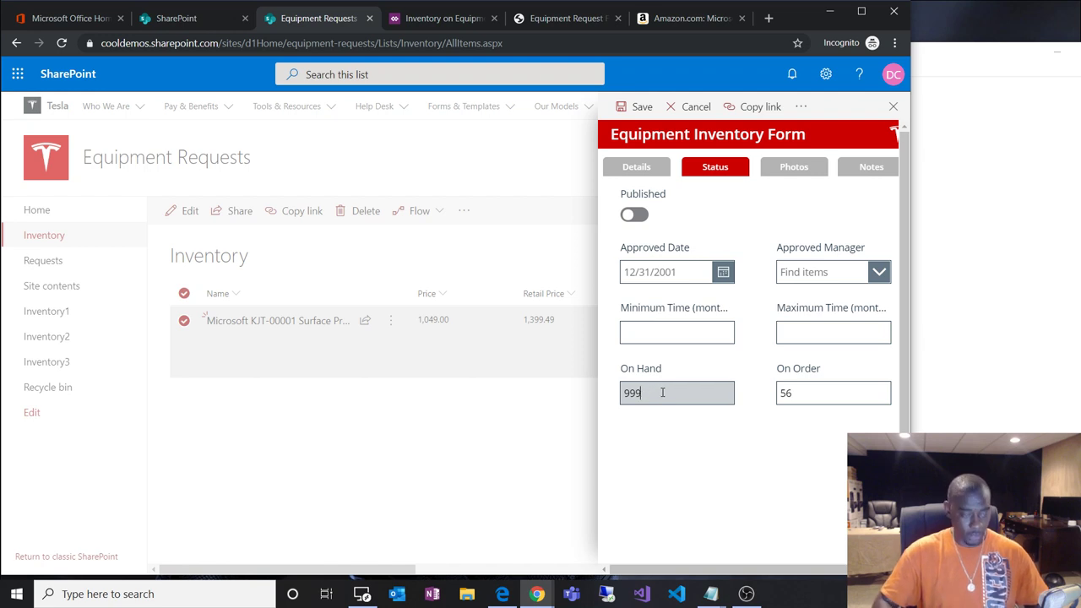
{"action": "type", "text": "33"}
{"action": "left_click", "coordinate": [642, 108]}
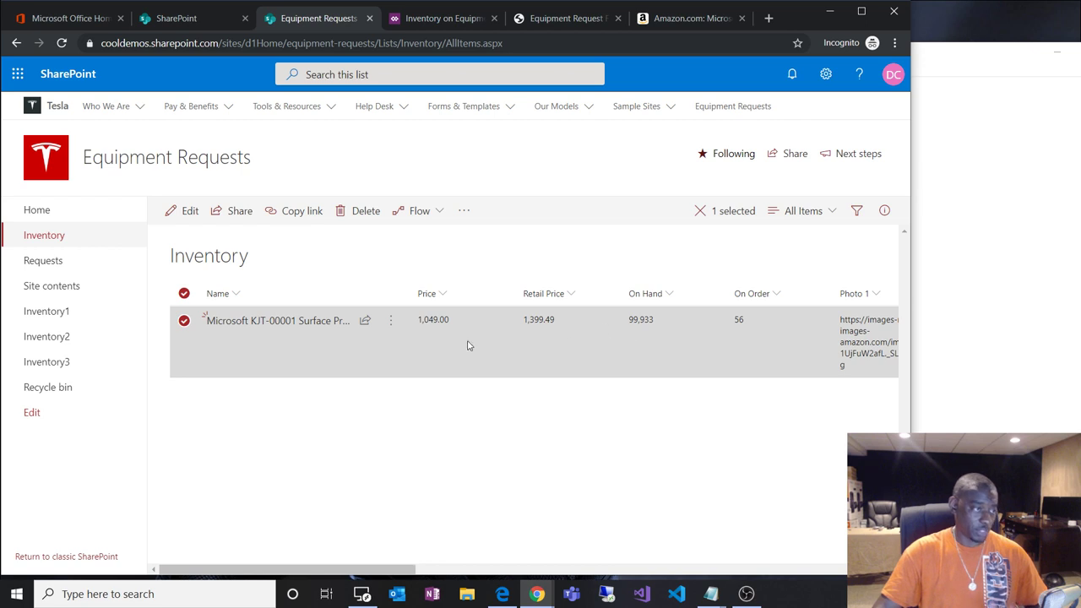
Edit the Surface Pro item again, set On Order to 56554 in its Status section, and save.
{"action": "left_click", "coordinate": [178, 215]}
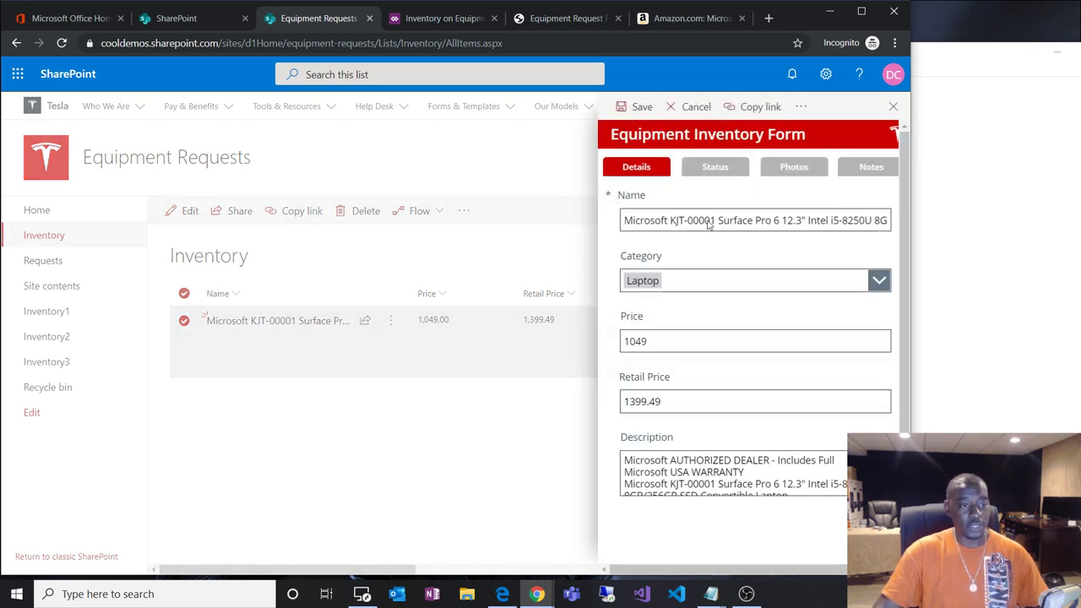
{"action": "left_click", "coordinate": [709, 168]}
{"action": "left_click", "coordinate": [810, 397]}
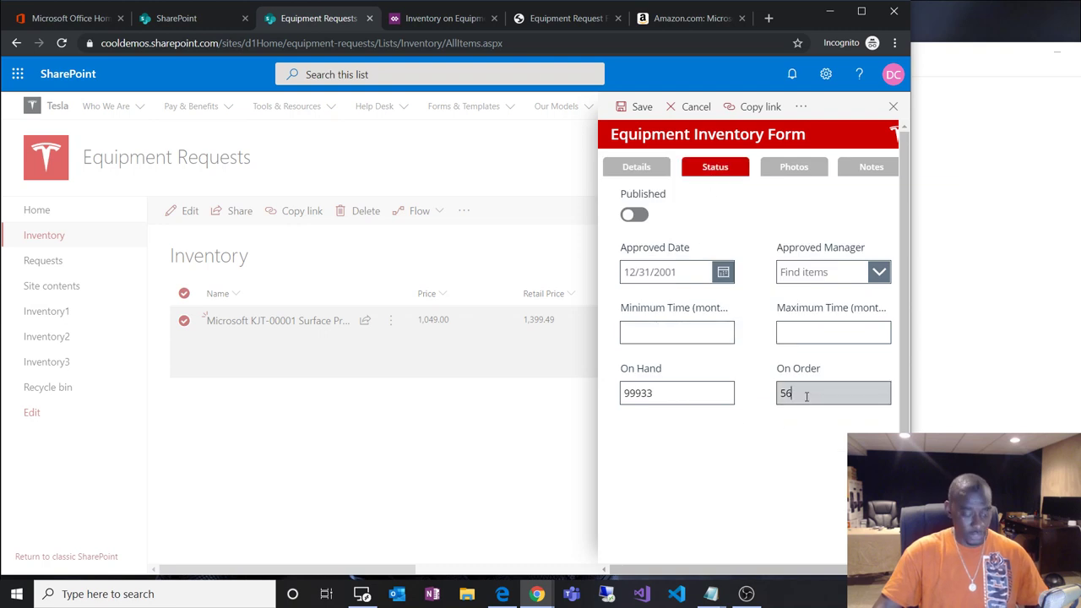
{"action": "type", "text": "554"}
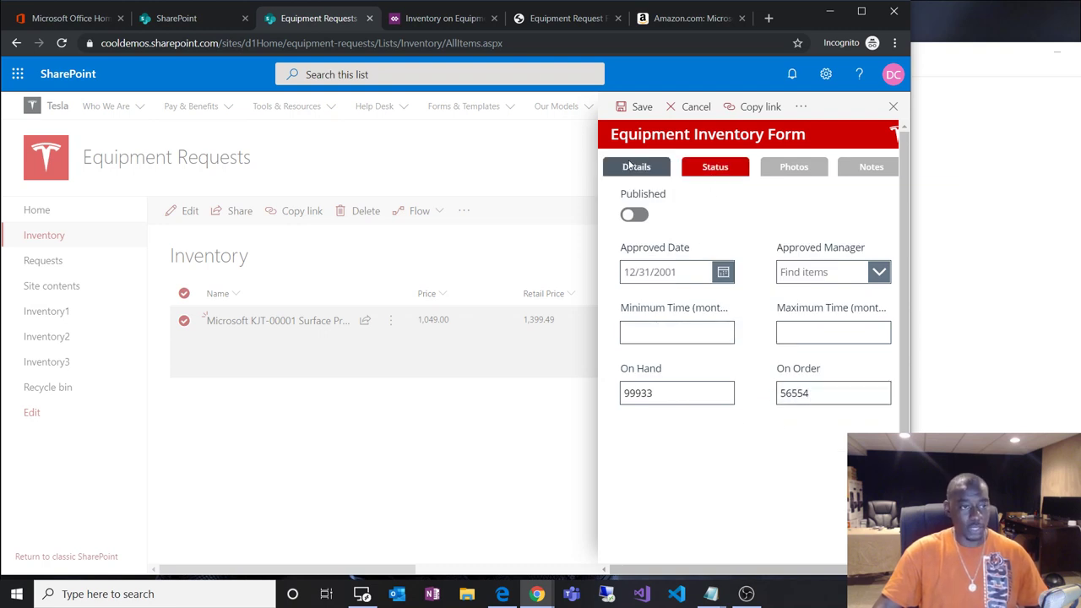
{"action": "left_click", "coordinate": [633, 107]}
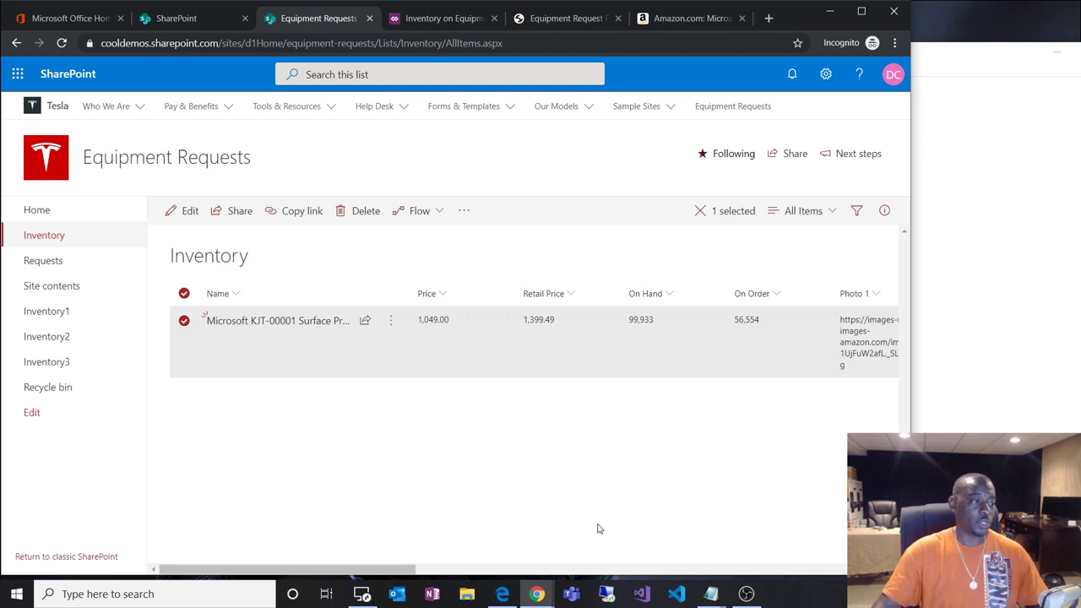
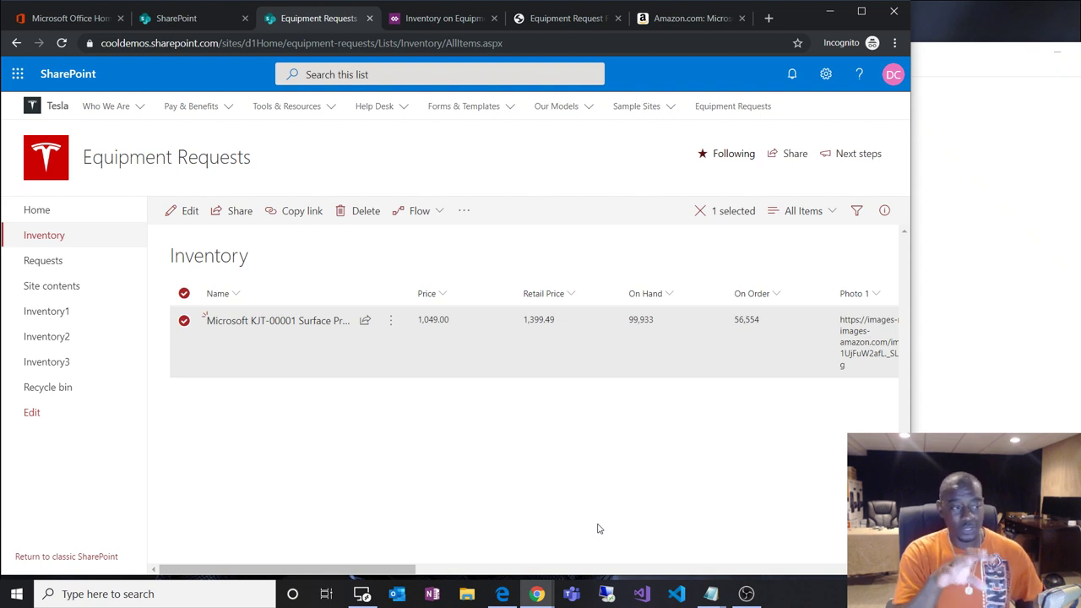
Deselect the item, check the Details, Status and Photos sections of the new-item form, and close it without saving.
{"action": "left_click", "coordinate": [184, 294]}
{"action": "left_click", "coordinate": [183, 212]}
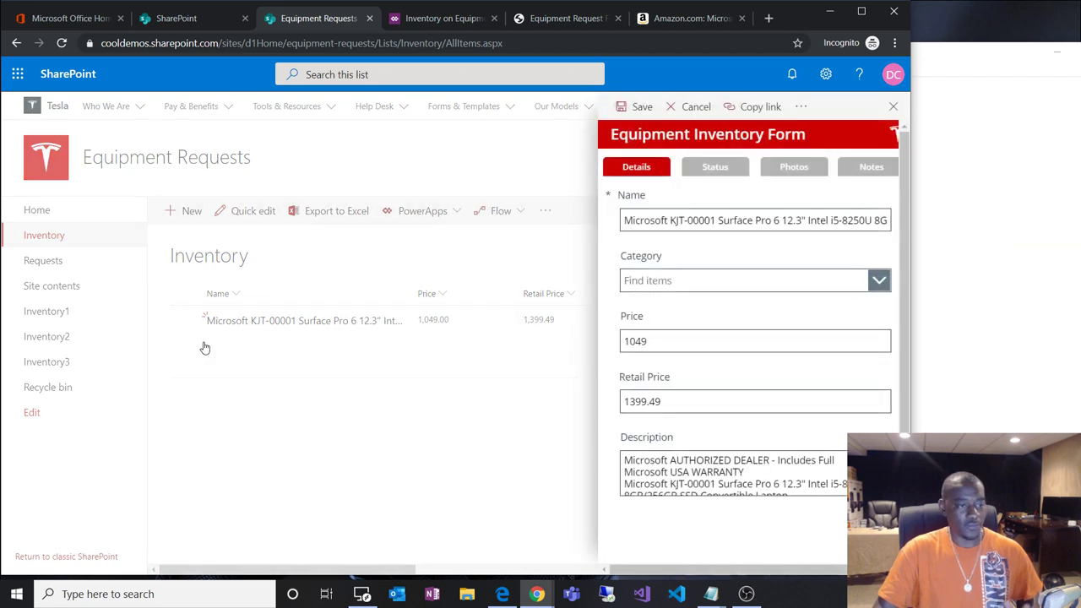
{"action": "left_click", "coordinate": [720, 169]}
{"action": "left_click", "coordinate": [790, 169]}
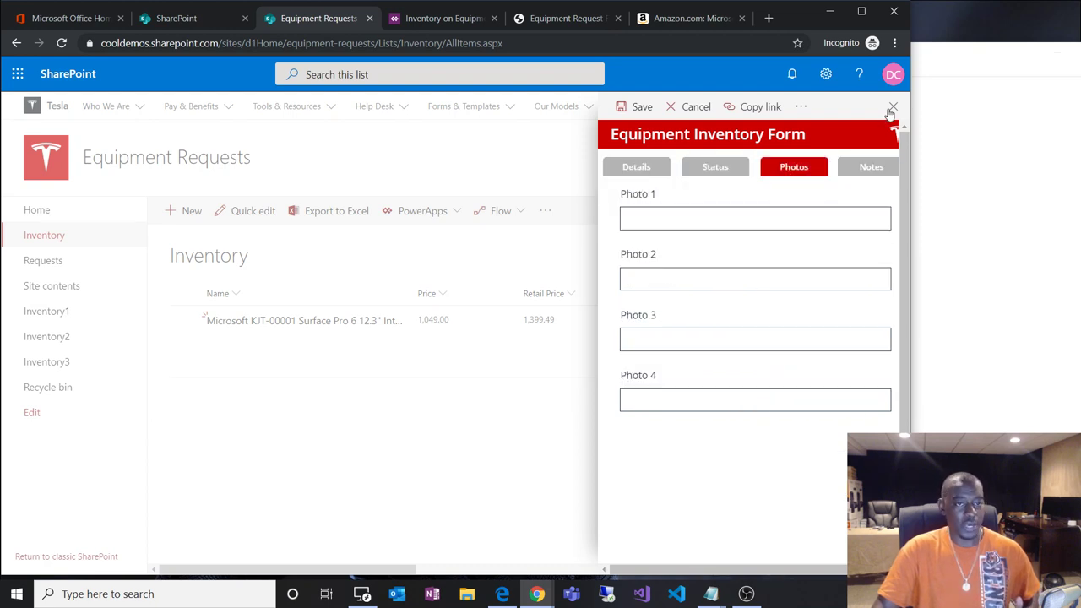
{"action": "left_click", "coordinate": [892, 108]}
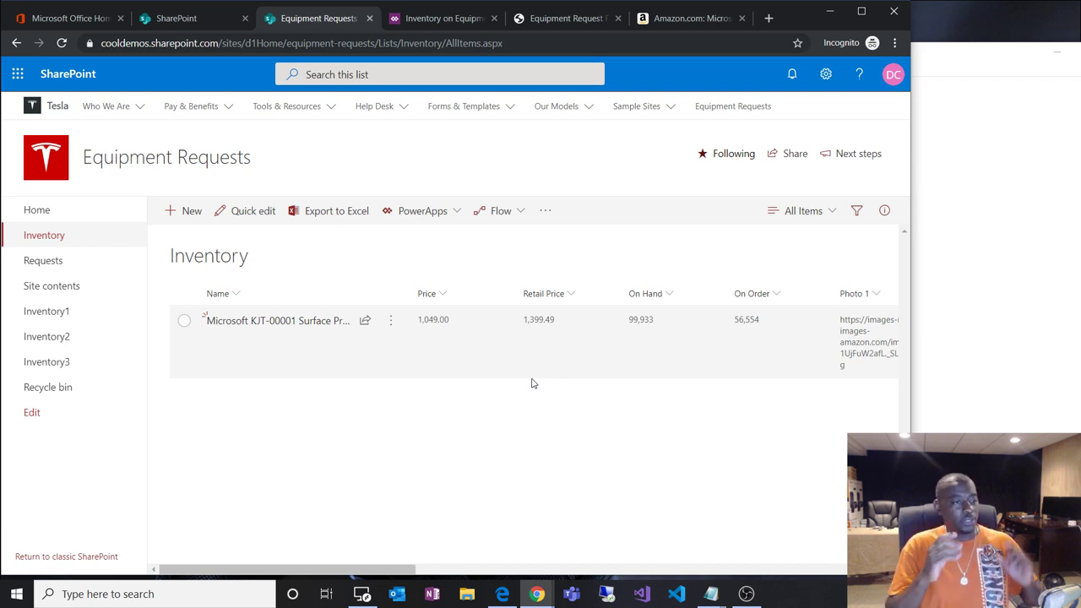
{"action": "left_click", "coordinate": [189, 211]}
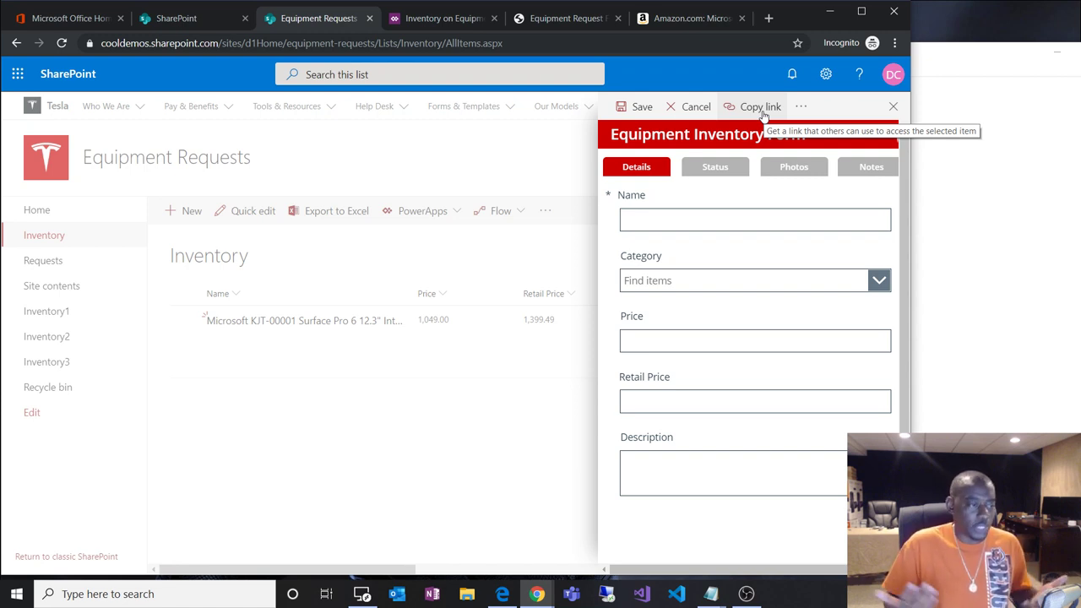
{"action": "left_click", "coordinate": [893, 106]}
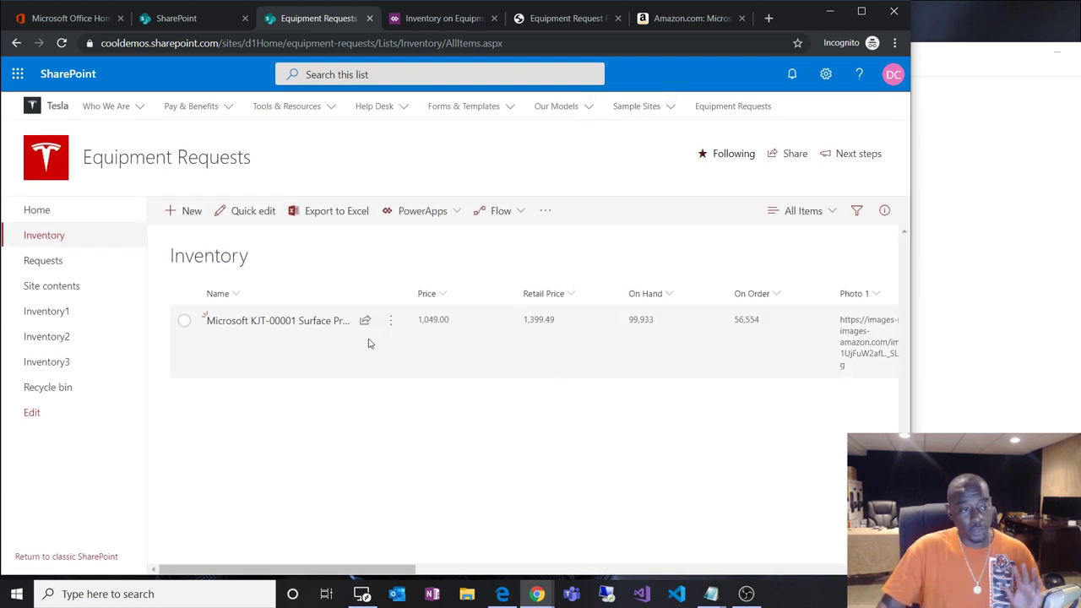
Switch to PowerApps, return to the form editor, and collapse SharePointForm1 in the control tree.
{"action": "left_click", "coordinate": [434, 19]}
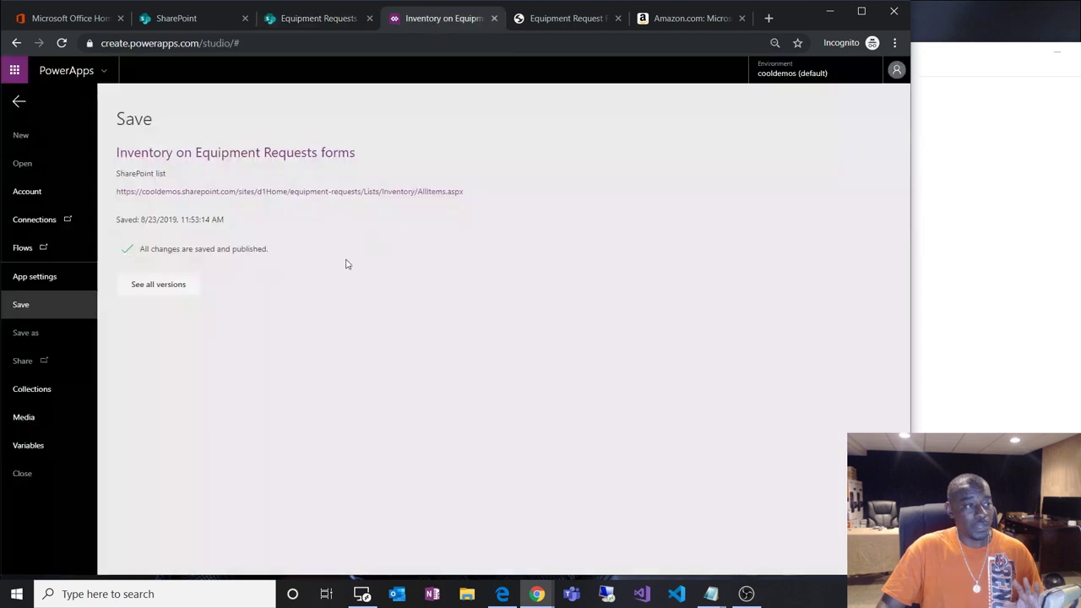
{"action": "left_click", "coordinate": [20, 103]}
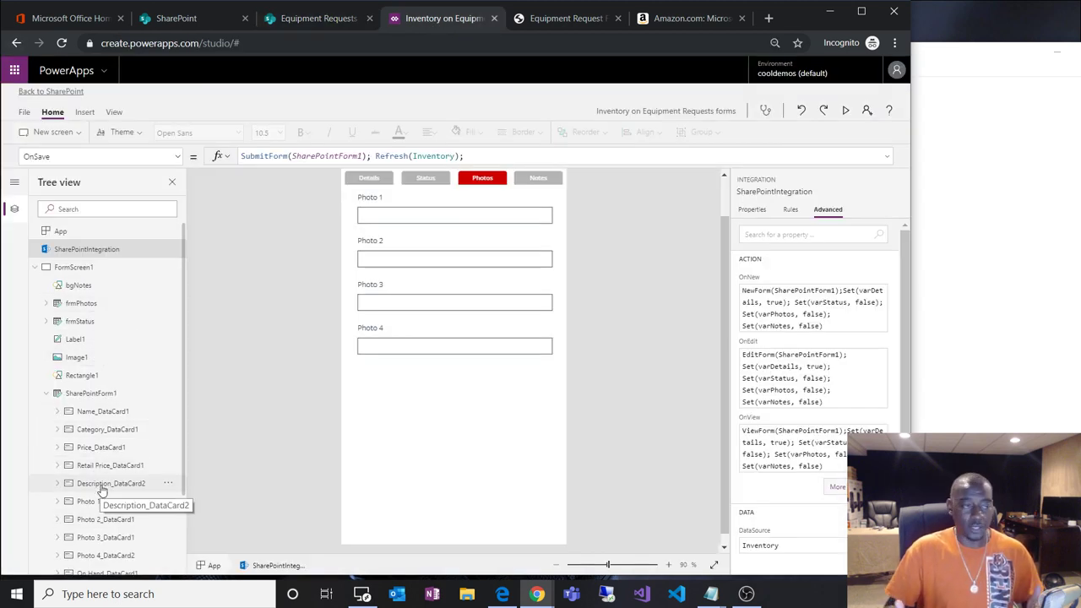
{"action": "left_click", "coordinate": [48, 395]}
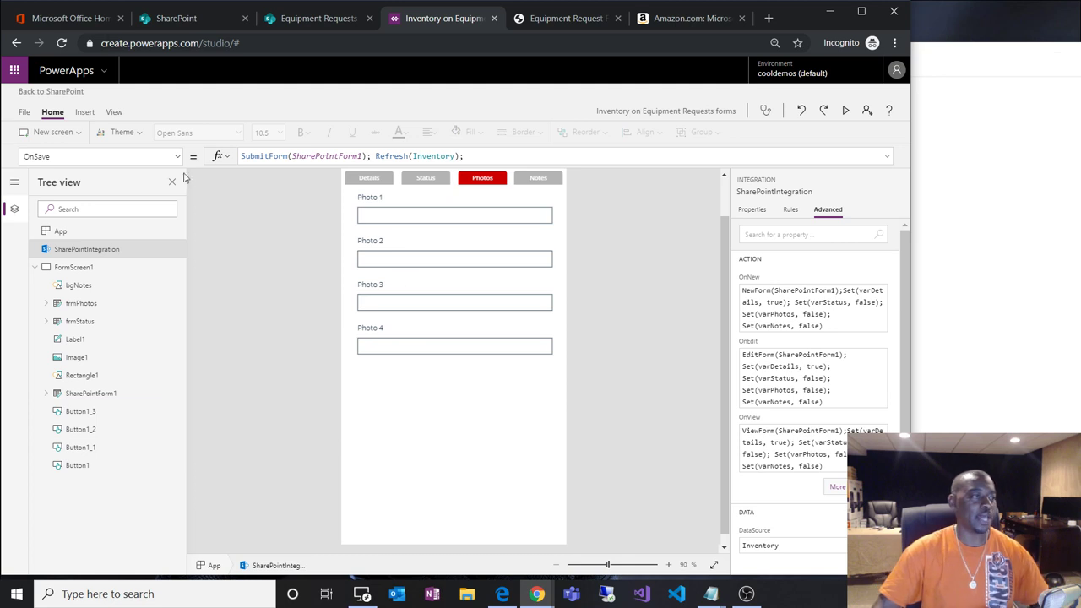
Review the Equipment Request Form mockup PDF, comparing its Details, Status and both Photos page layouts.
{"action": "left_click", "coordinate": [524, 22]}
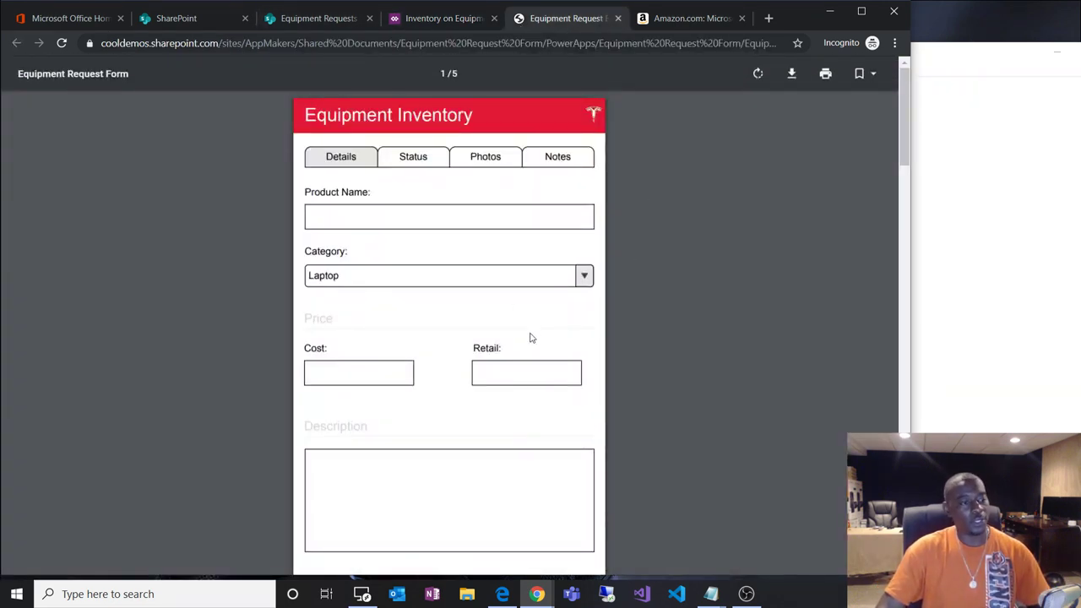
{"action": "scroll", "coordinate": [530, 313], "scroll_direction": "down", "scroll_amount": 2}
{"action": "scroll", "coordinate": [530, 313], "scroll_direction": "down", "scroll_amount": 10}
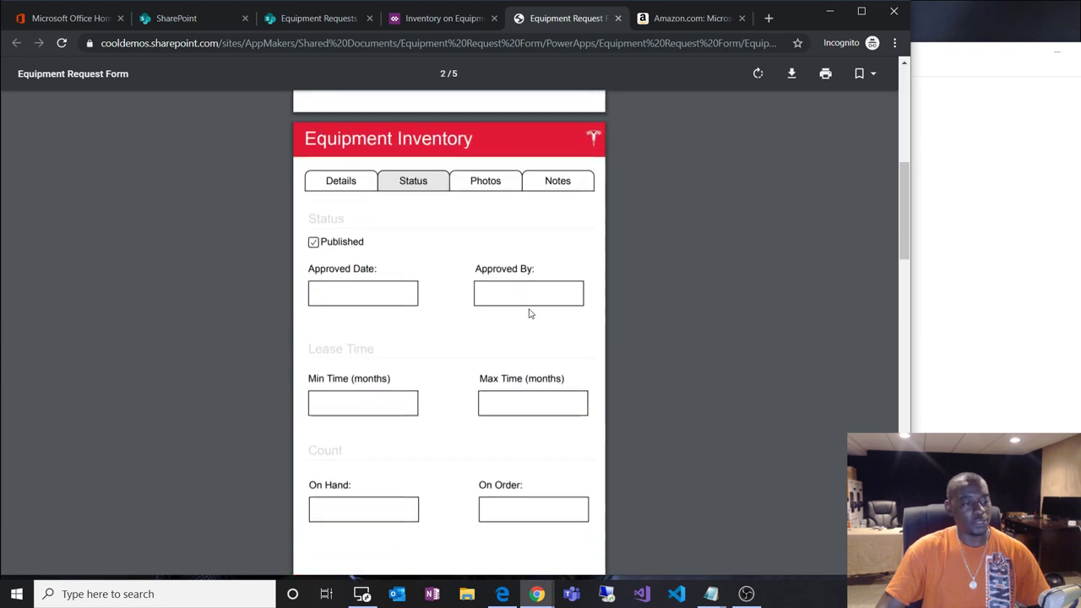
{"action": "scroll", "coordinate": [530, 312], "scroll_direction": "down", "scroll_amount": 3}
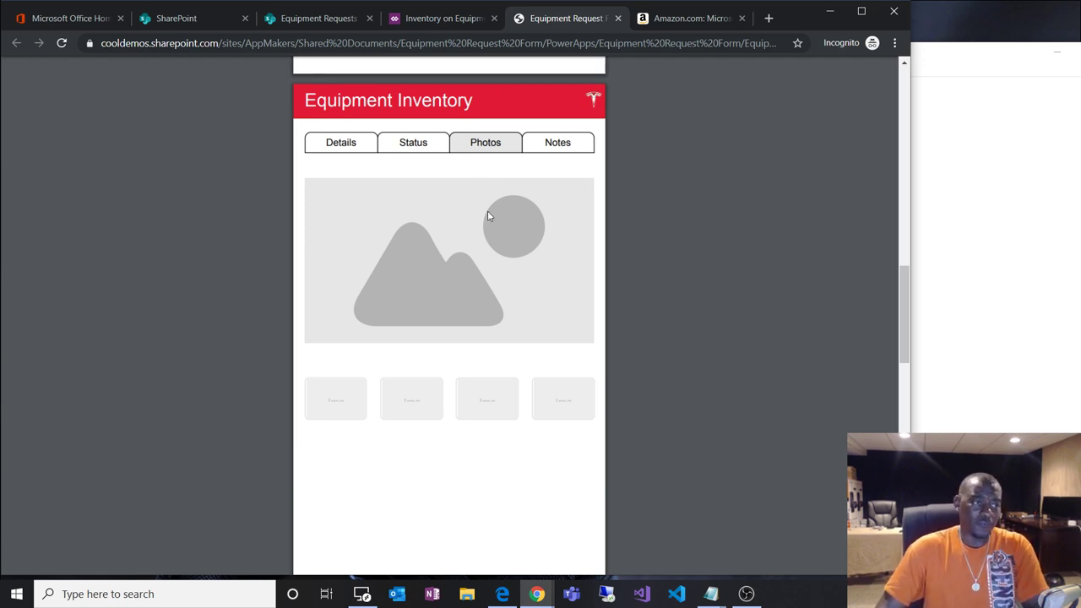
{"action": "scroll", "coordinate": [478, 253], "scroll_direction": "up", "scroll_amount": 5}
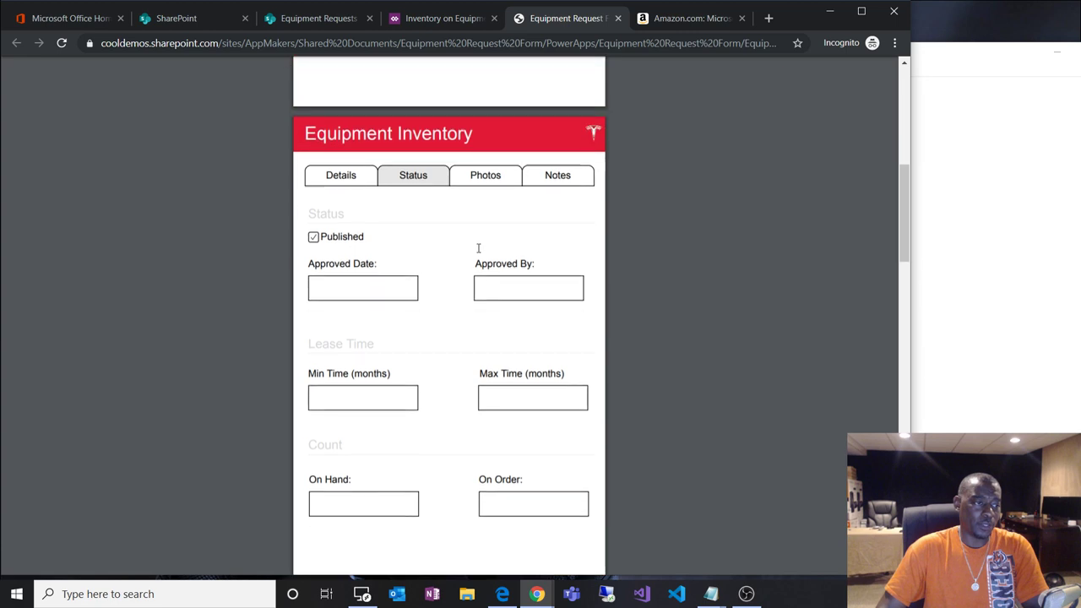
{"action": "scroll", "coordinate": [477, 245], "scroll_direction": "down", "scroll_amount": 5}
{"action": "scroll", "coordinate": [475, 237], "scroll_direction": "down", "scroll_amount": 2}
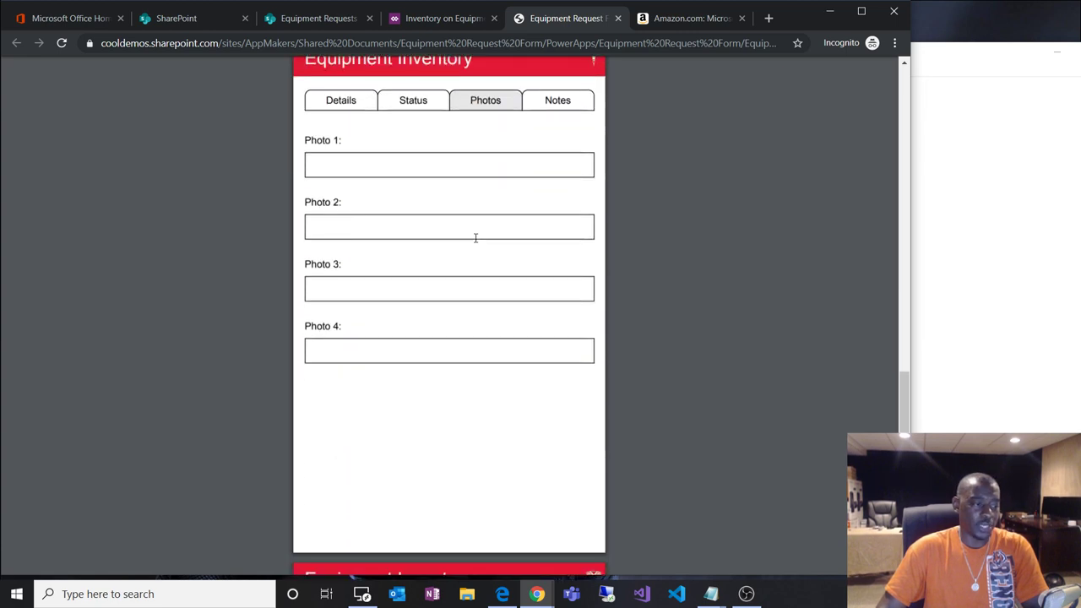
{"action": "scroll", "coordinate": [475, 236], "scroll_direction": "up", "scroll_amount": 1}
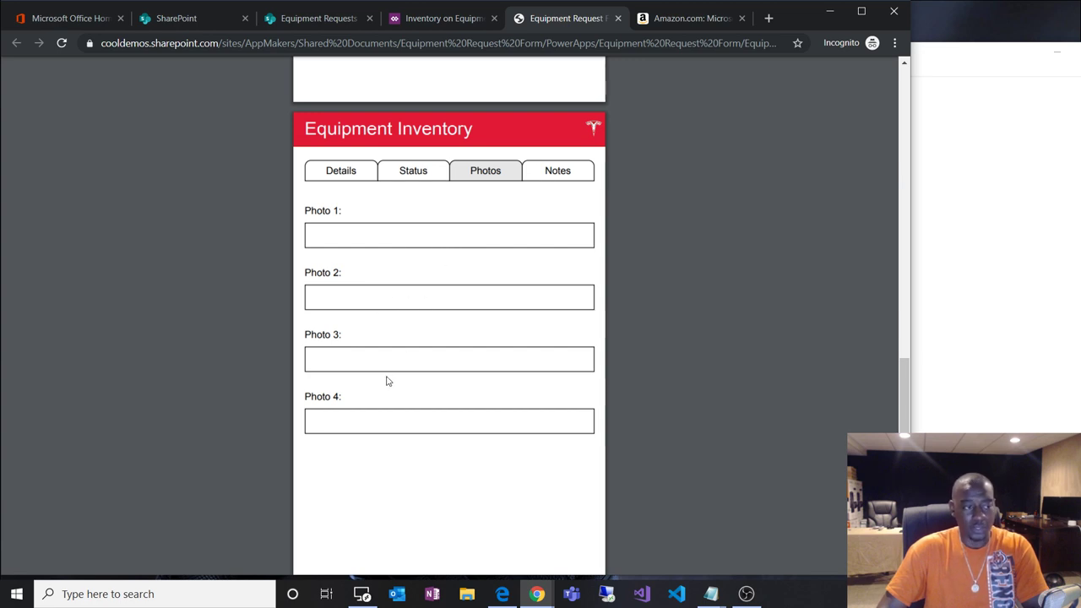
{"action": "scroll", "coordinate": [434, 232], "scroll_direction": "up", "scroll_amount": 1}
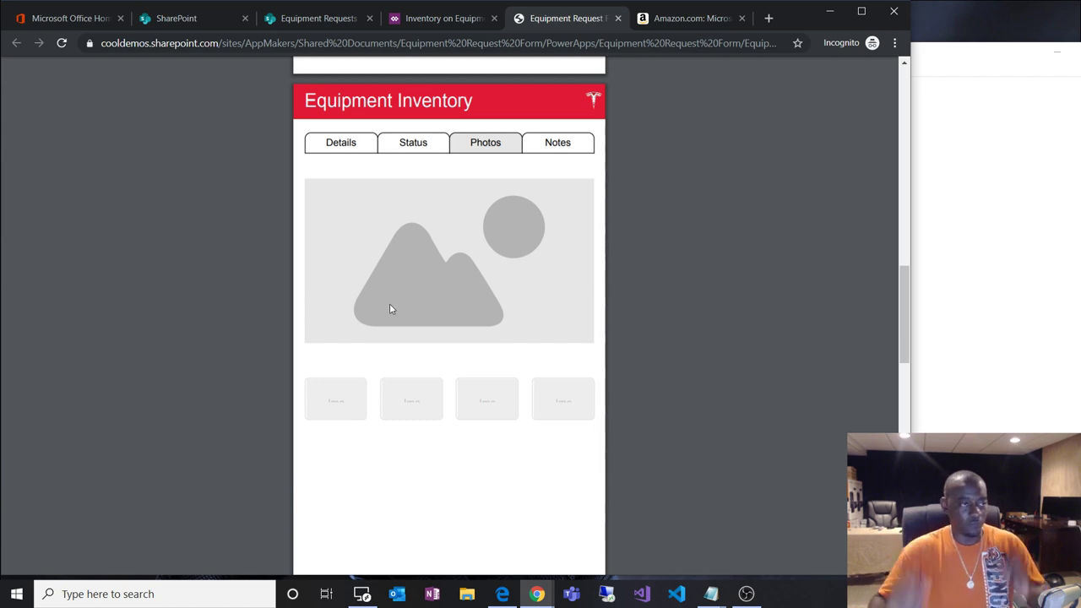
Return to the PowerApps form editor and set the Visible property of the frmPhotos form to false.
{"action": "left_click", "coordinate": [440, 19]}
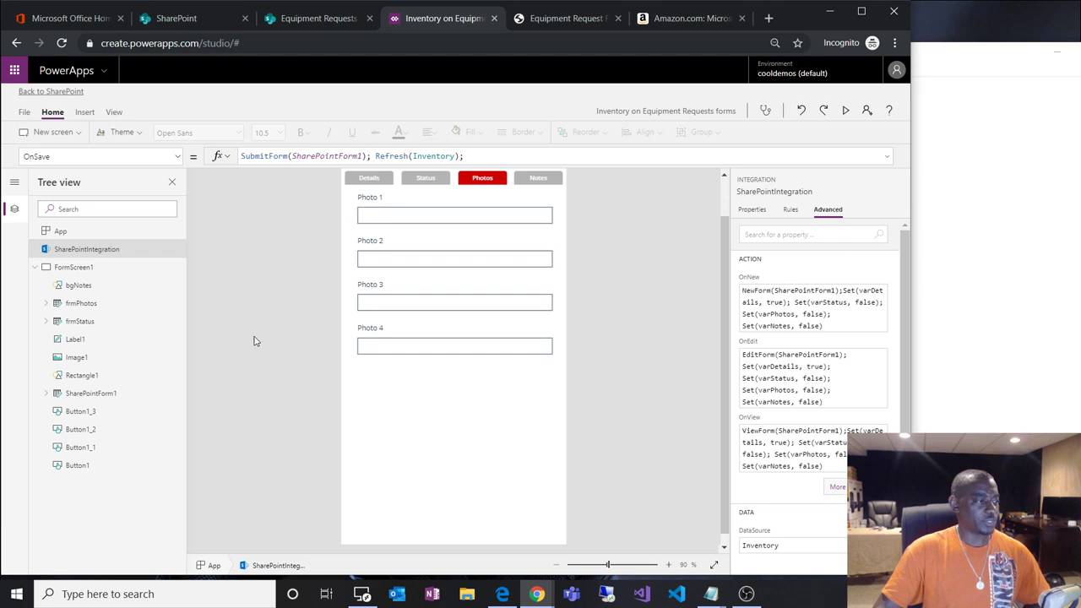
{"action": "left_click", "coordinate": [419, 237]}
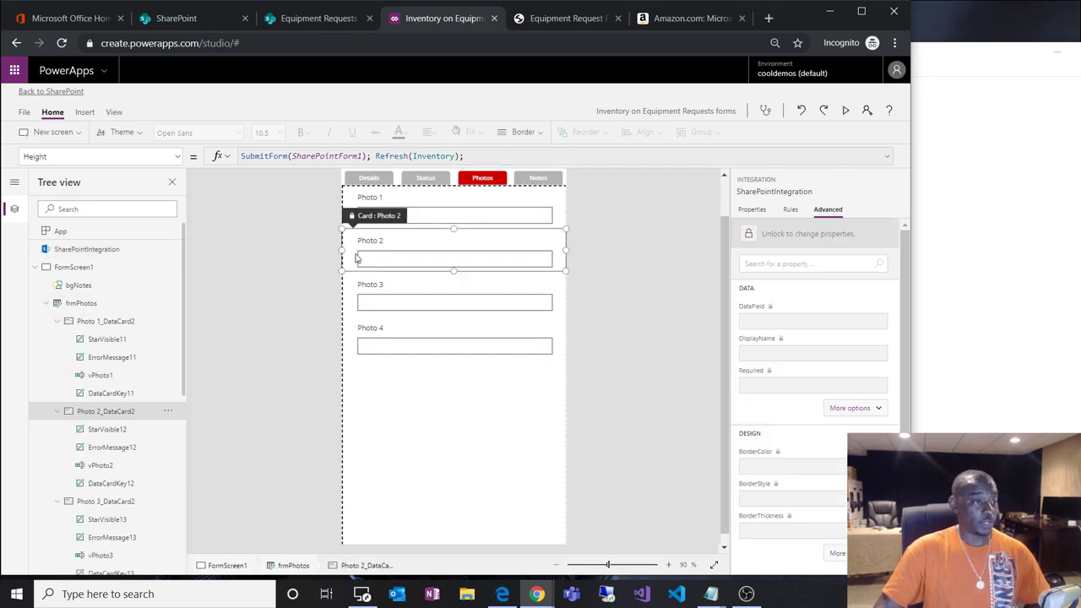
{"action": "left_click", "coordinate": [80, 303]}
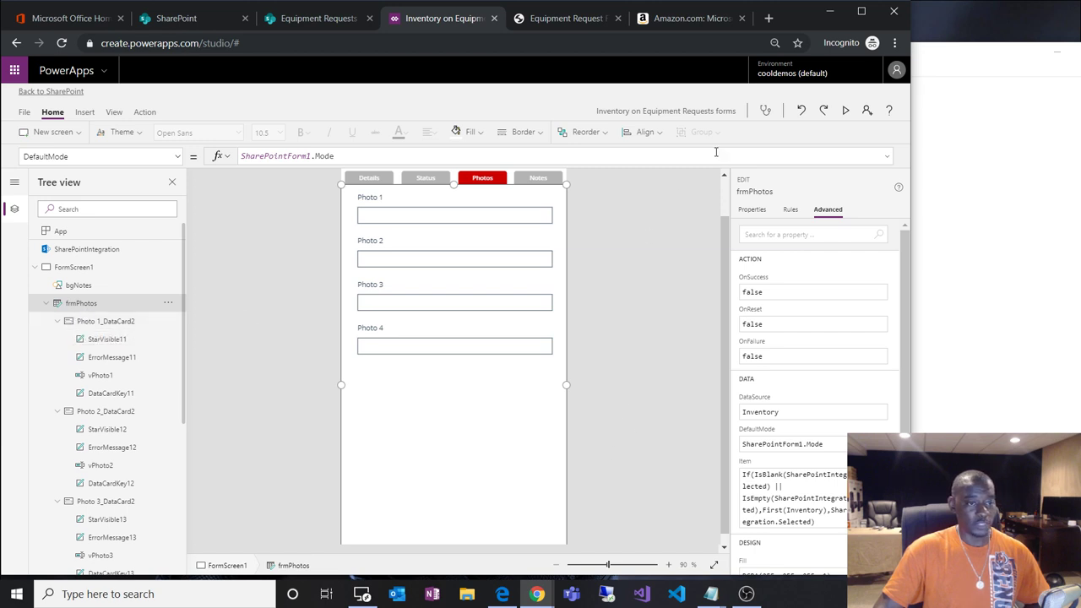
{"action": "left_click", "coordinate": [751, 211]}
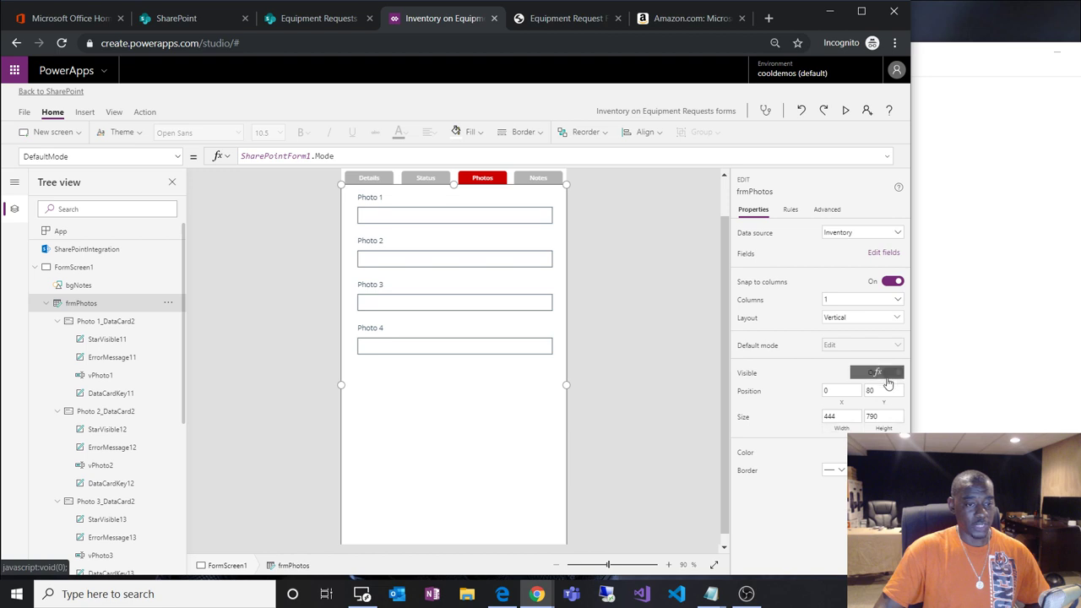
{"action": "left_click", "coordinate": [890, 374]}
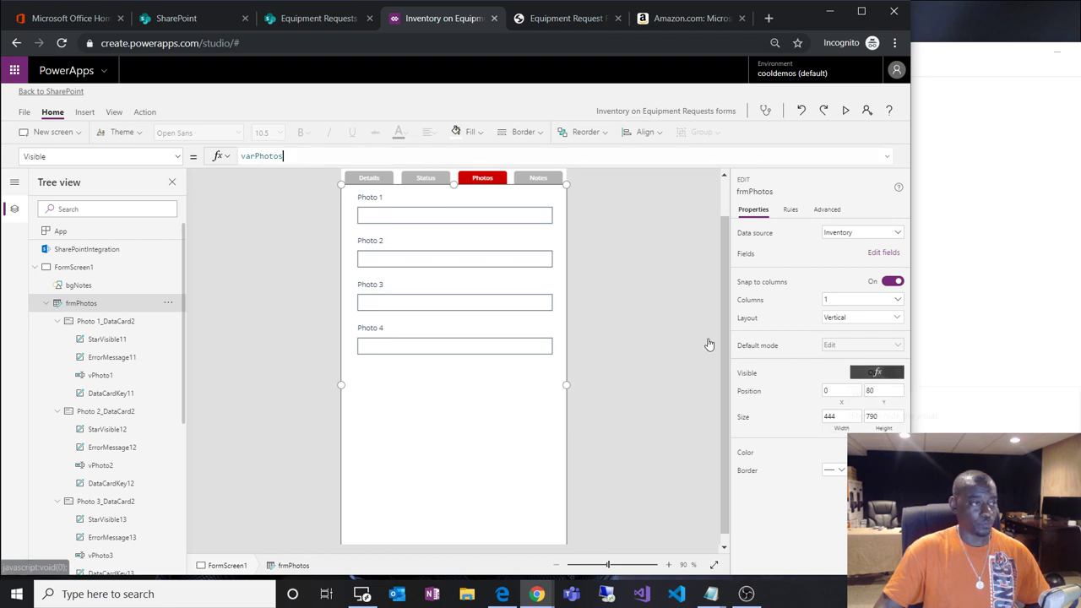
{"action": "left_click", "coordinate": [266, 158]}
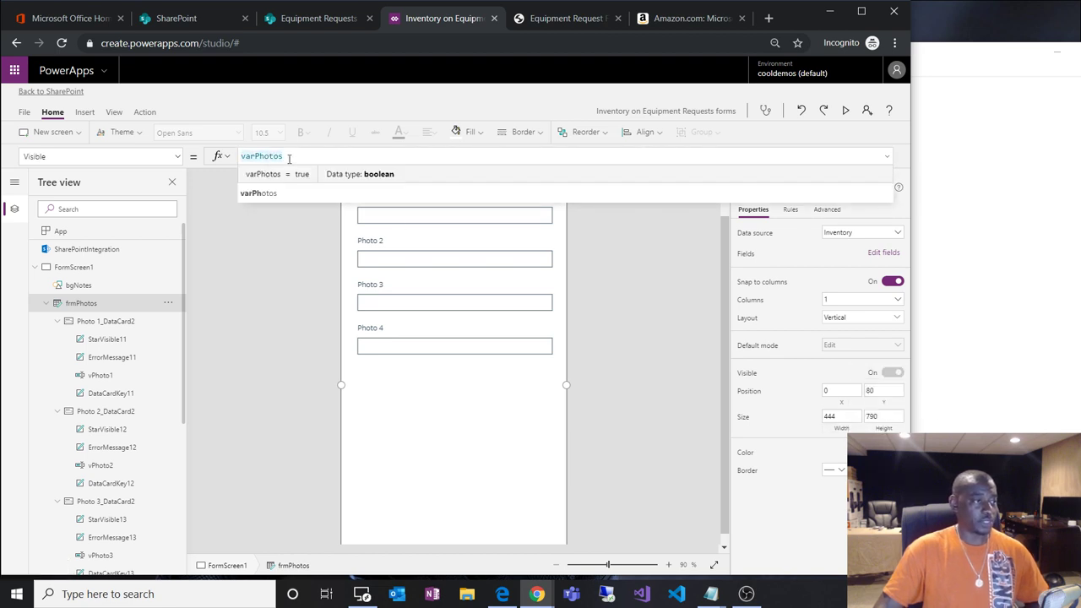
{"action": "left_click_drag", "start_coordinate": [284, 157], "coordinate": [212, 158]}
{"action": "type", "text": "fa"}
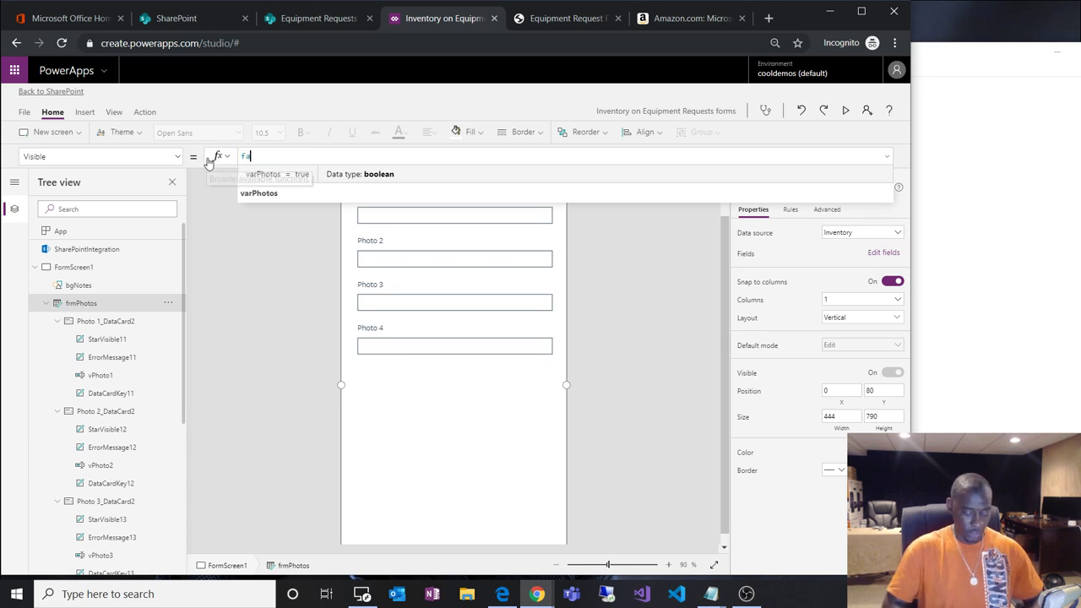
{"action": "type", "text": "lse"}
{"action": "left_click", "coordinate": [285, 329]}
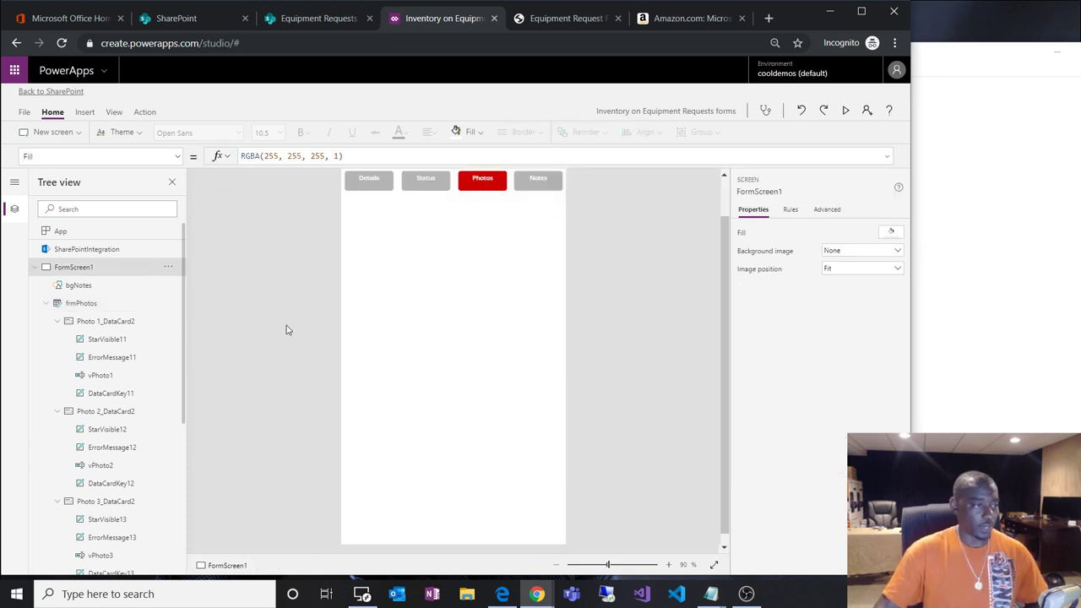
Try switching between the form's Status, Notes, Details and Photos sections, ending on Photos.
{"action": "left_click", "coordinate": [427, 183], "text": "alt"}
{"action": "left_click", "coordinate": [539, 183], "text": "alt"}
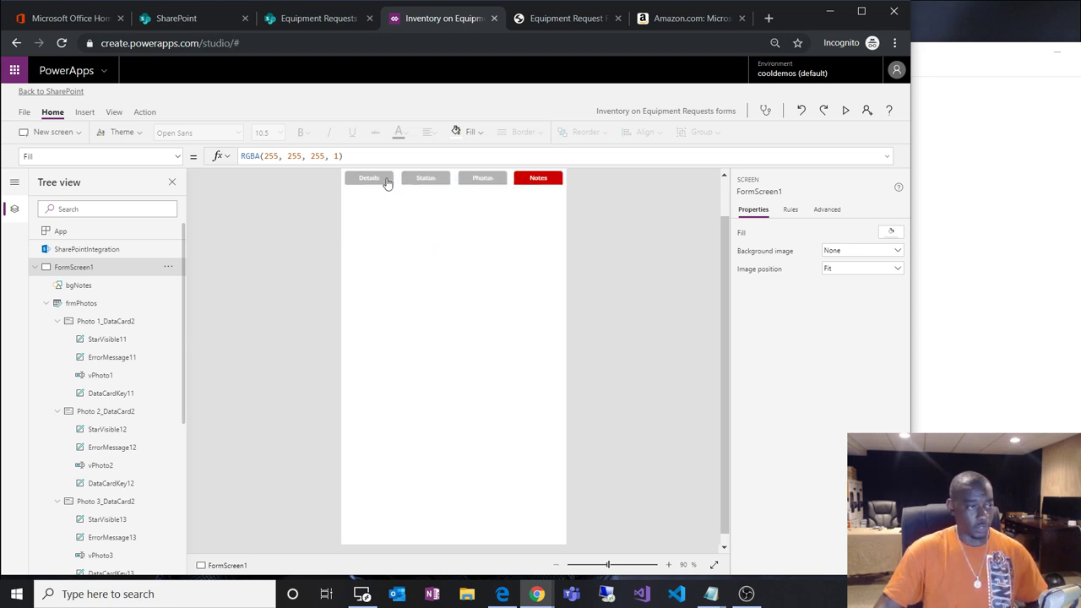
{"action": "left_click", "coordinate": [386, 182], "text": "alt"}
{"action": "left_click", "coordinate": [476, 184], "text": "alt"}
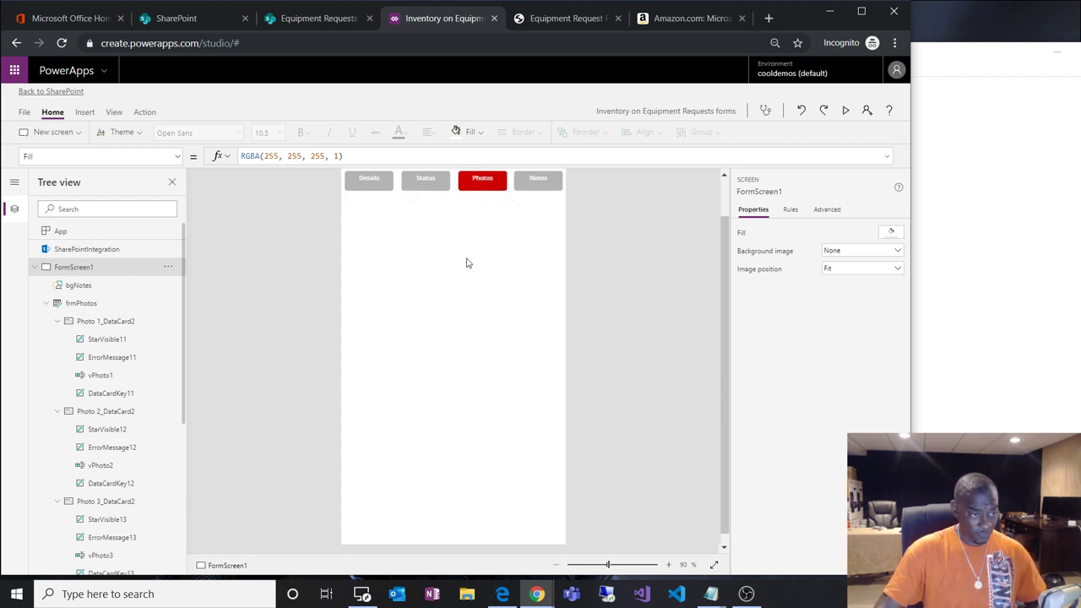
{"action": "left_click", "coordinate": [543, 188], "text": "alt"}
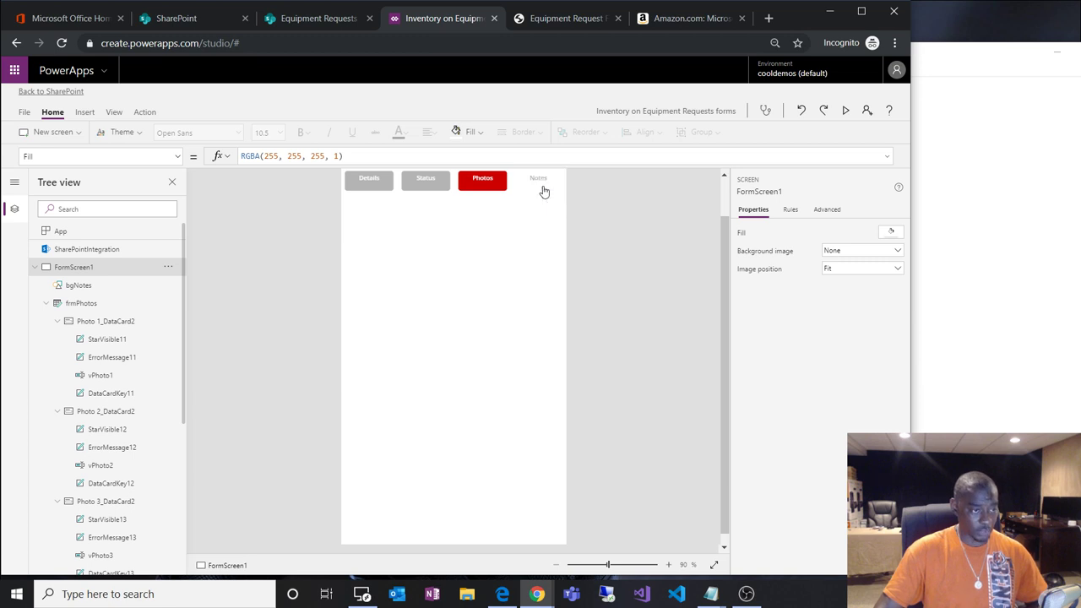
{"action": "left_click", "coordinate": [484, 184], "text": "alt"}
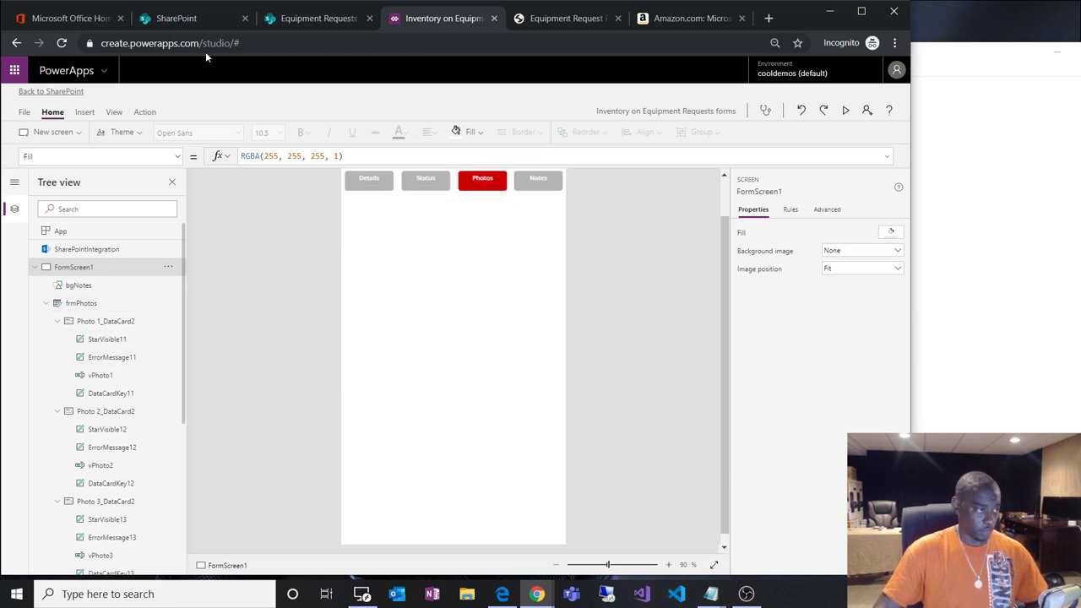
Insert an image control beneath the section buttons and enlarge it to about 437 by 343 at position 7, 80.
{"action": "left_click", "coordinate": [85, 113]}
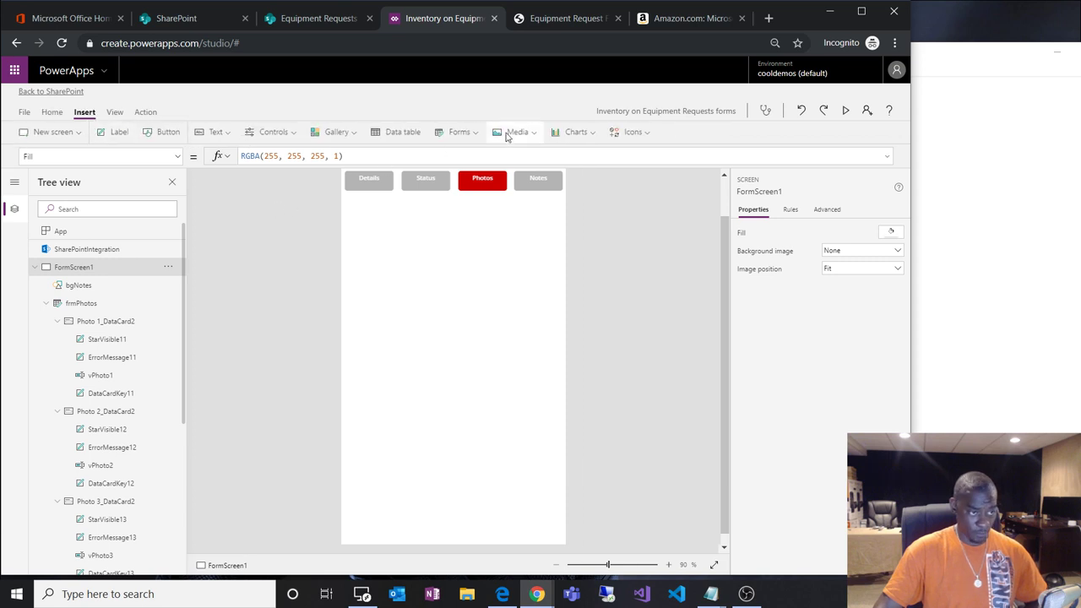
{"action": "left_click", "coordinate": [511, 133]}
{"action": "left_click", "coordinate": [515, 158]}
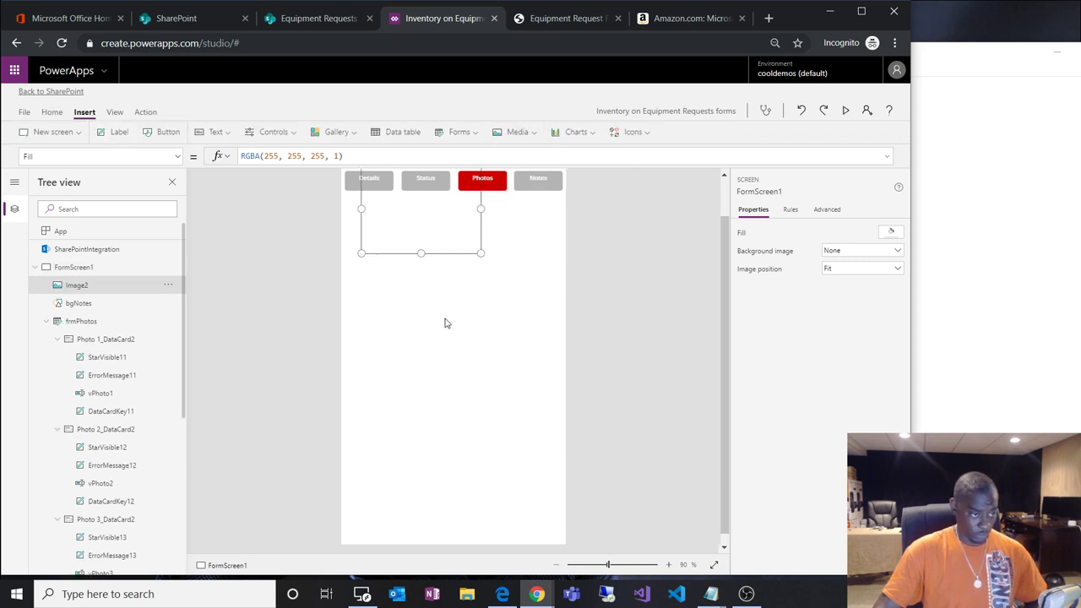
{"action": "left_click_drag", "start_coordinate": [425, 225], "coordinate": [408, 240]}
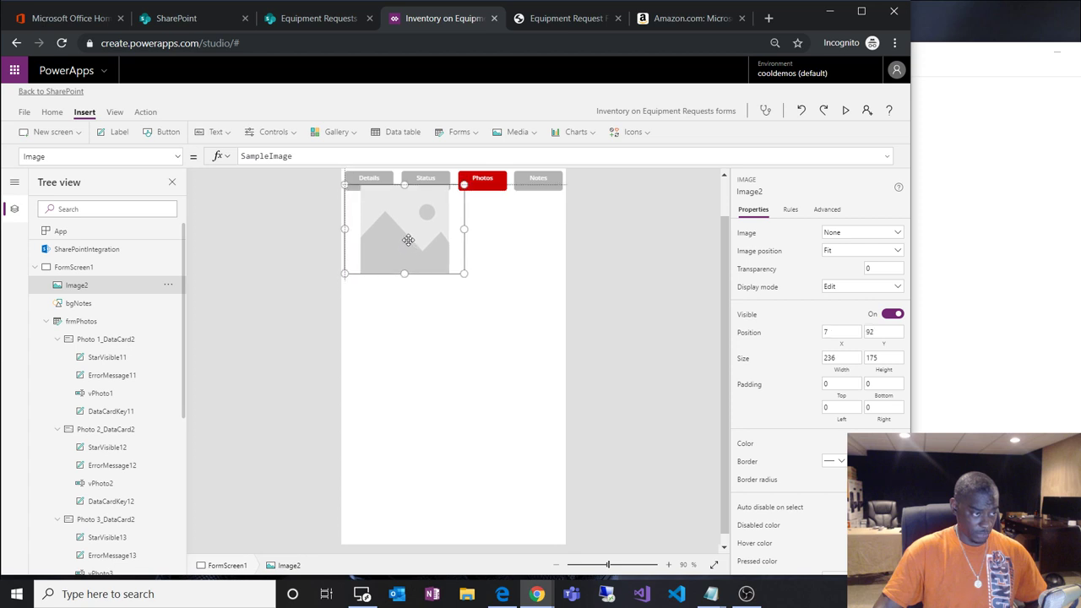
{"action": "left_click_drag", "start_coordinate": [464, 273], "coordinate": [580, 365]}
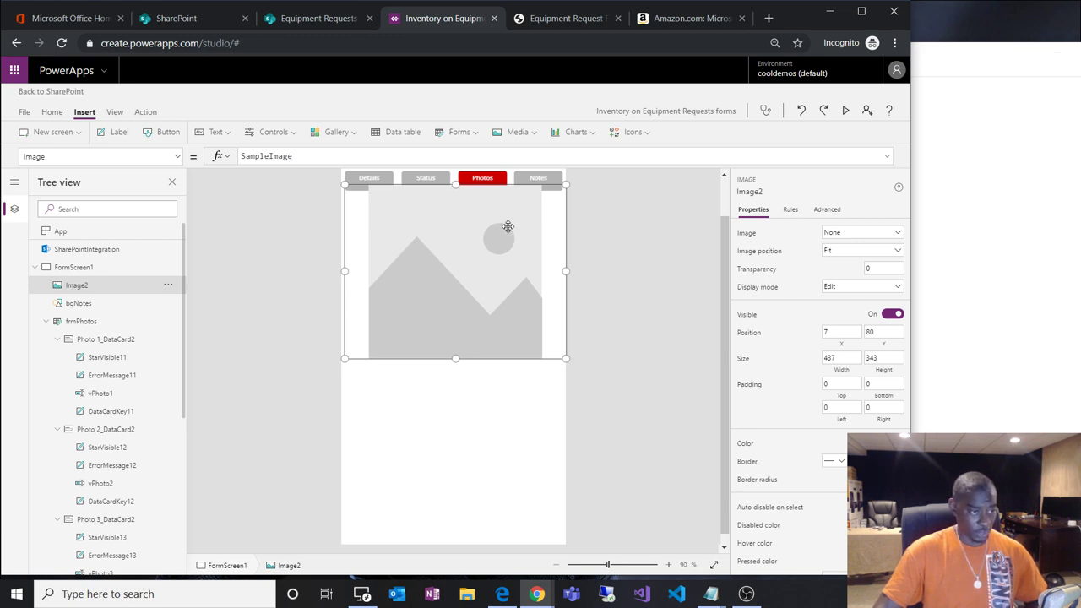
Check the new image against the Status section, then set its X position to 0 and widen it to 444.
{"action": "left_click", "coordinate": [428, 178], "text": "alt"}
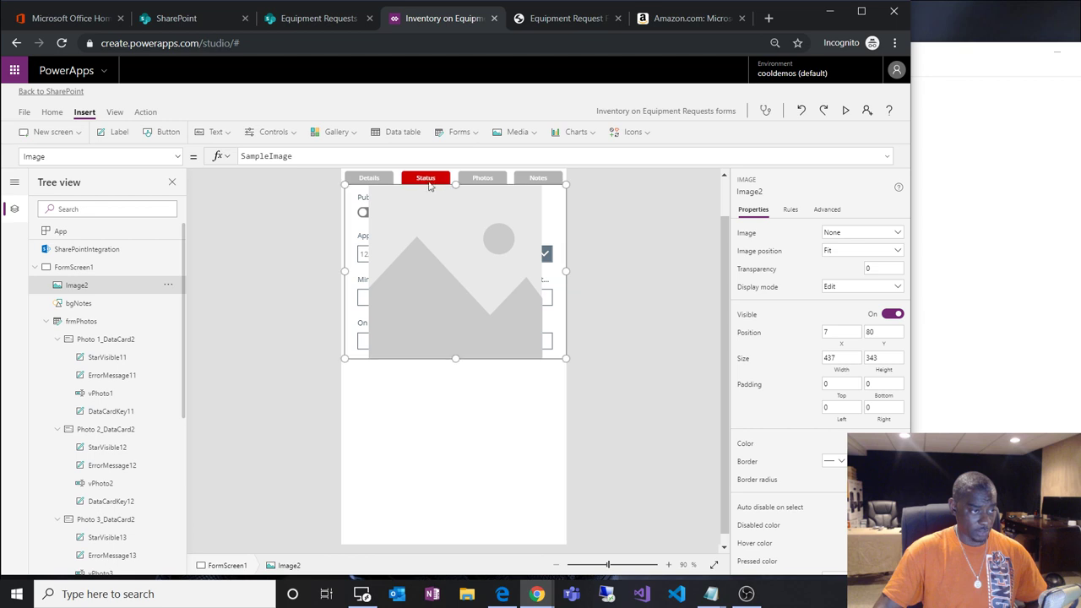
{"action": "left_click", "coordinate": [85, 327]}
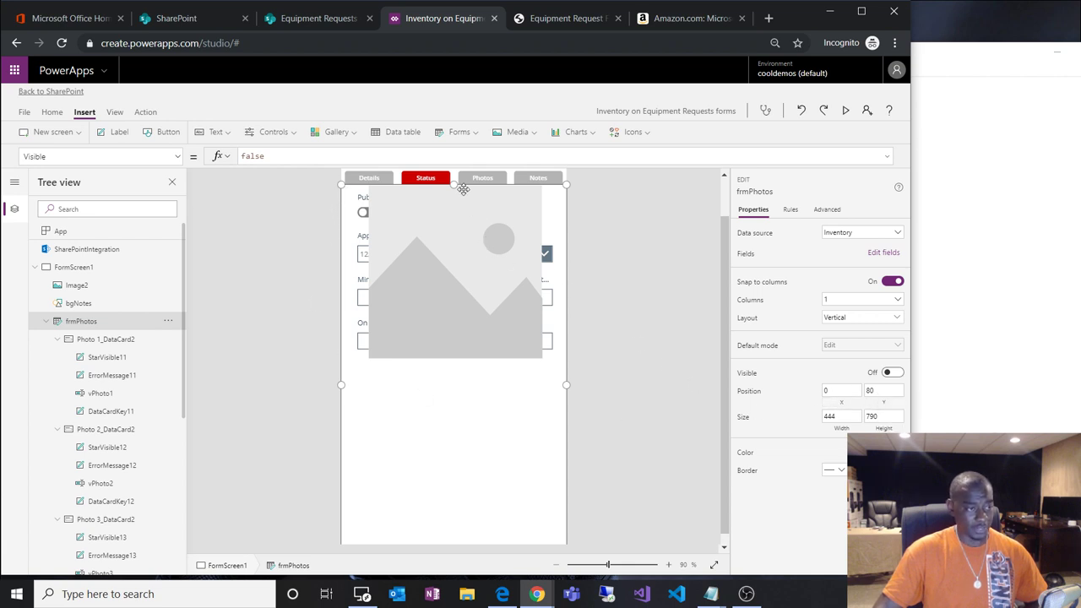
{"action": "left_click_drag", "start_coordinate": [726, 275], "coordinate": [725, 248]}
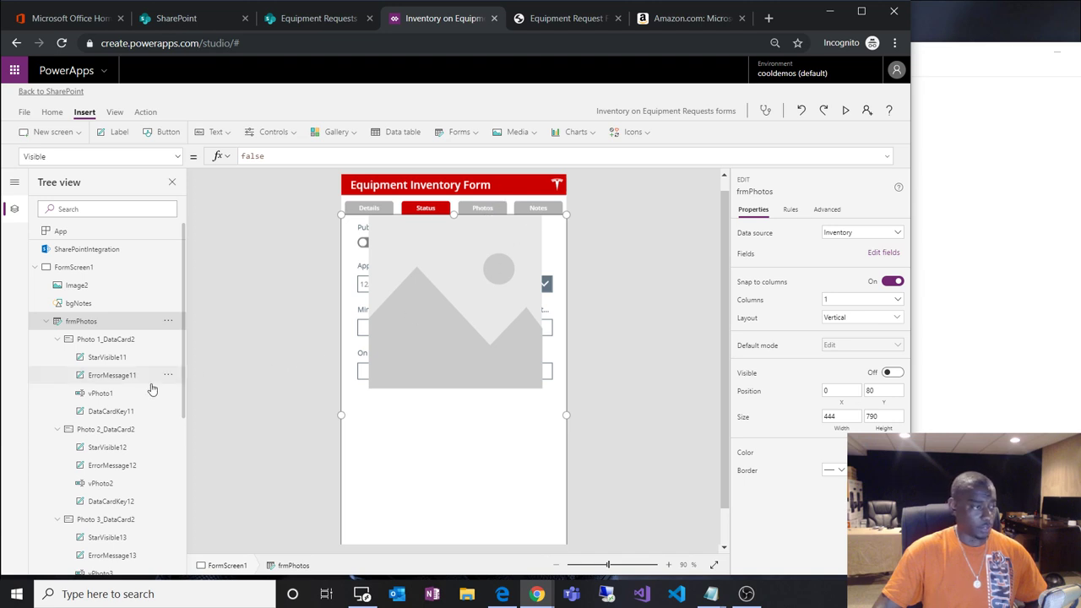
{"action": "left_click", "coordinate": [95, 288]}
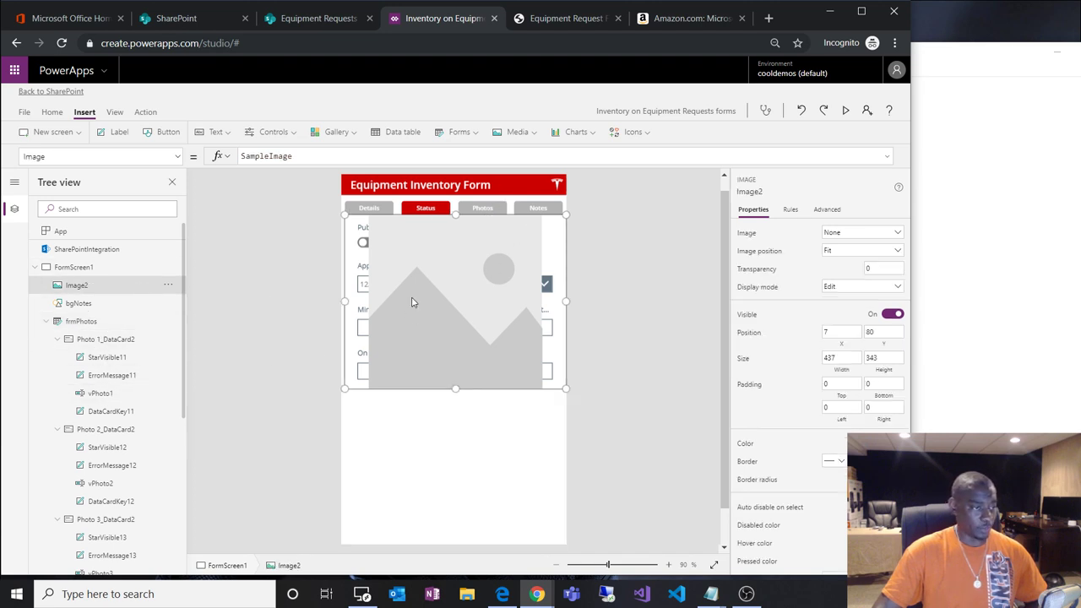
{"action": "left_click", "coordinate": [842, 332]}
{"action": "type", "text": "0"}
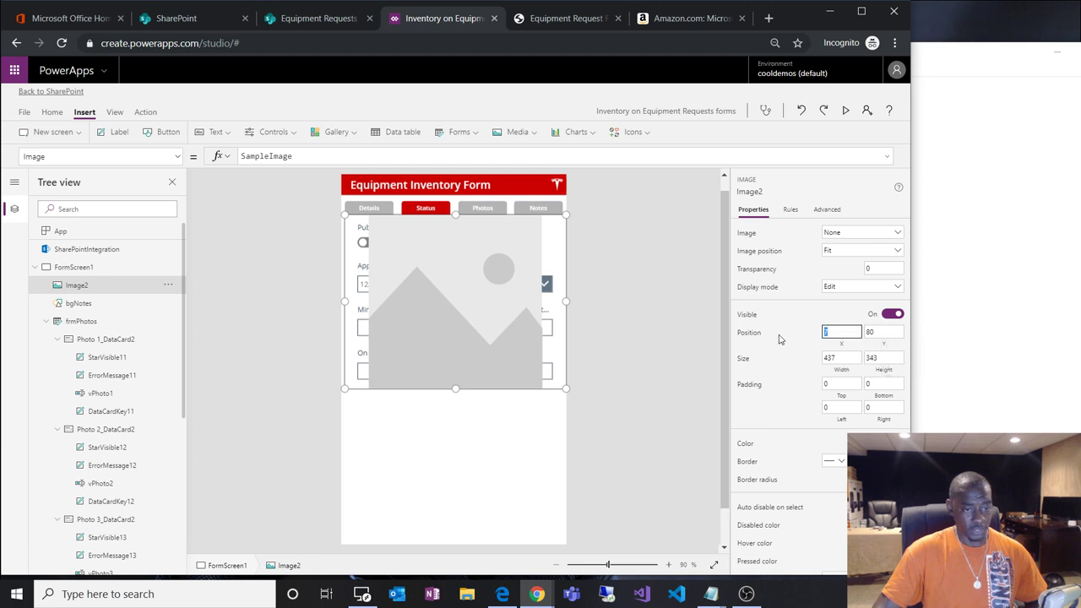
{"action": "left_click", "coordinate": [804, 386]}
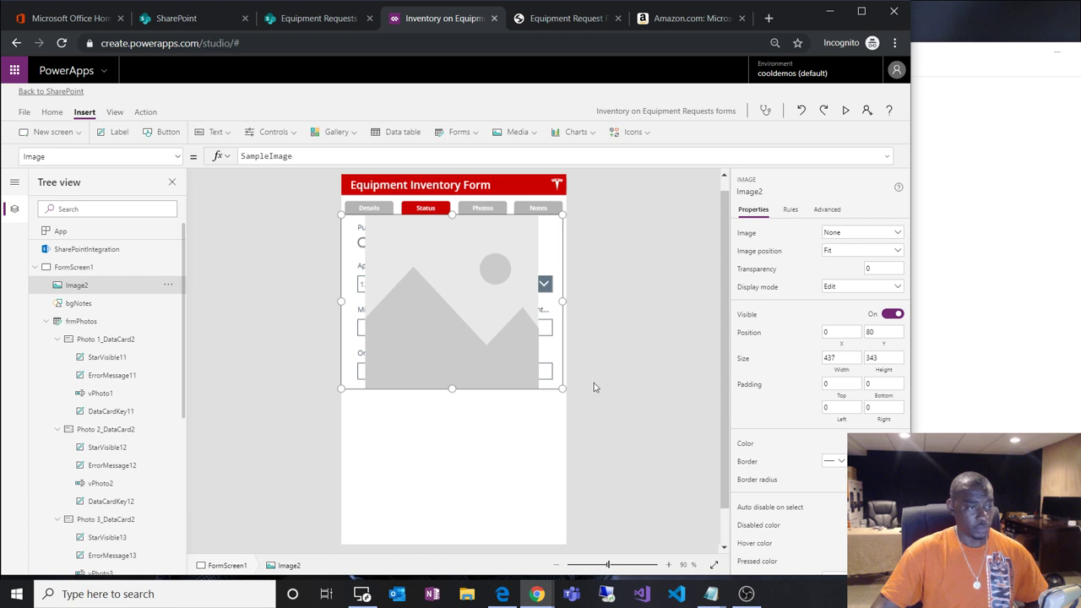
{"action": "left_click_drag", "start_coordinate": [561, 301], "coordinate": [567, 301]}
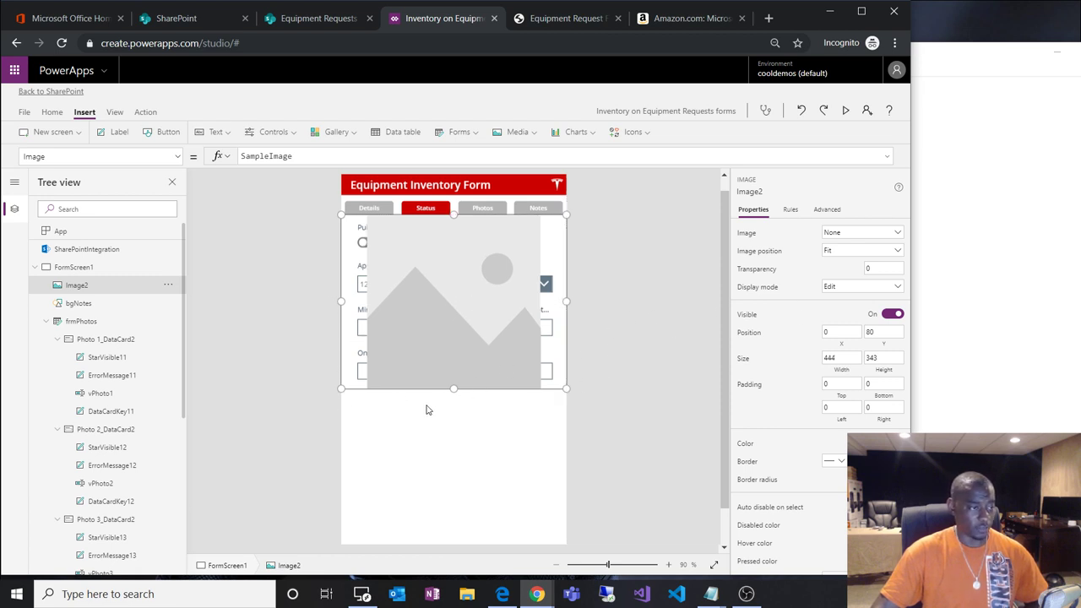
In the Photos section, insert a second image below the large one, sized about 88 by 91 at position 15, 445.
{"action": "left_click", "coordinate": [478, 209]}
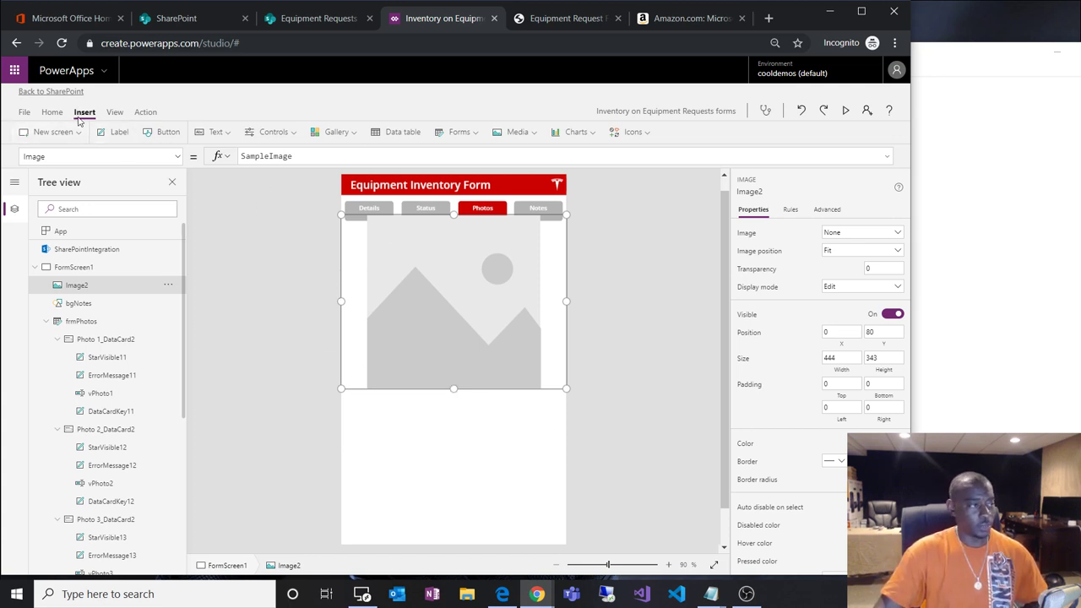
{"action": "left_click", "coordinate": [513, 133]}
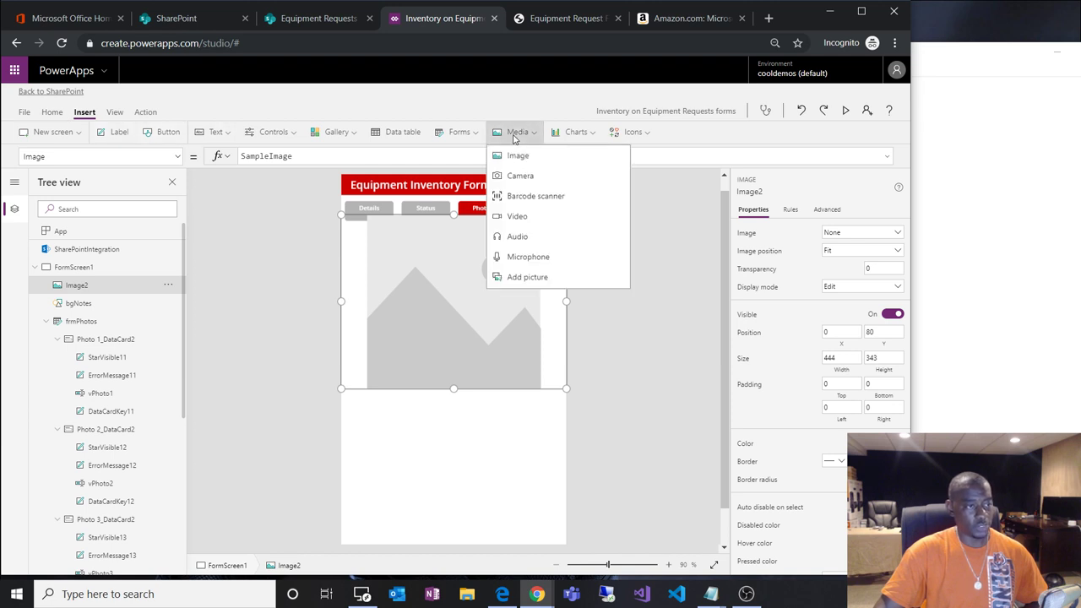
{"action": "left_click", "coordinate": [512, 155]}
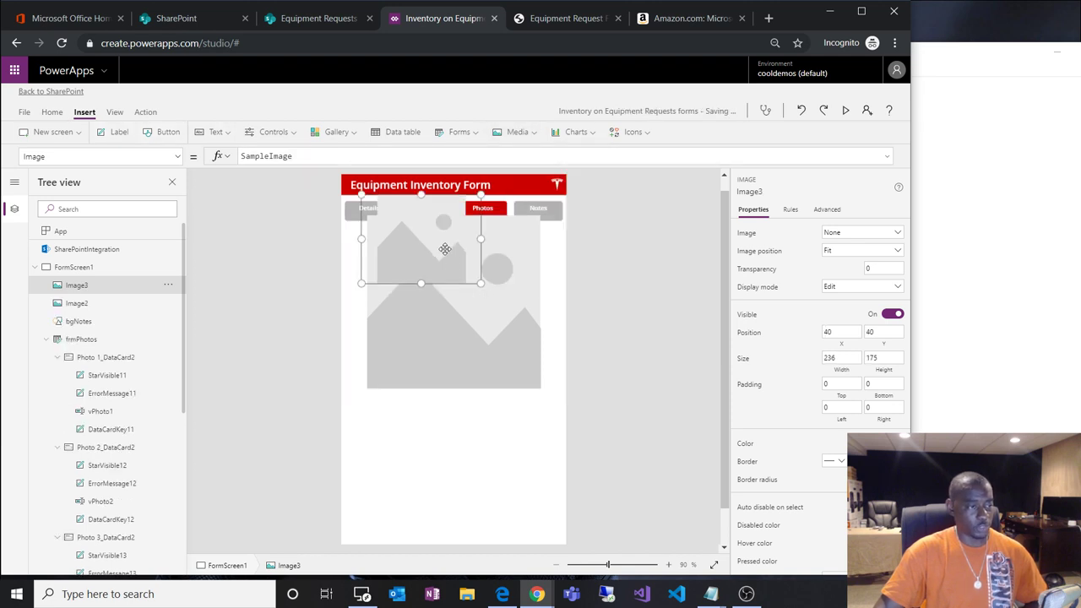
{"action": "left_click_drag", "start_coordinate": [429, 251], "coordinate": [406, 452]}
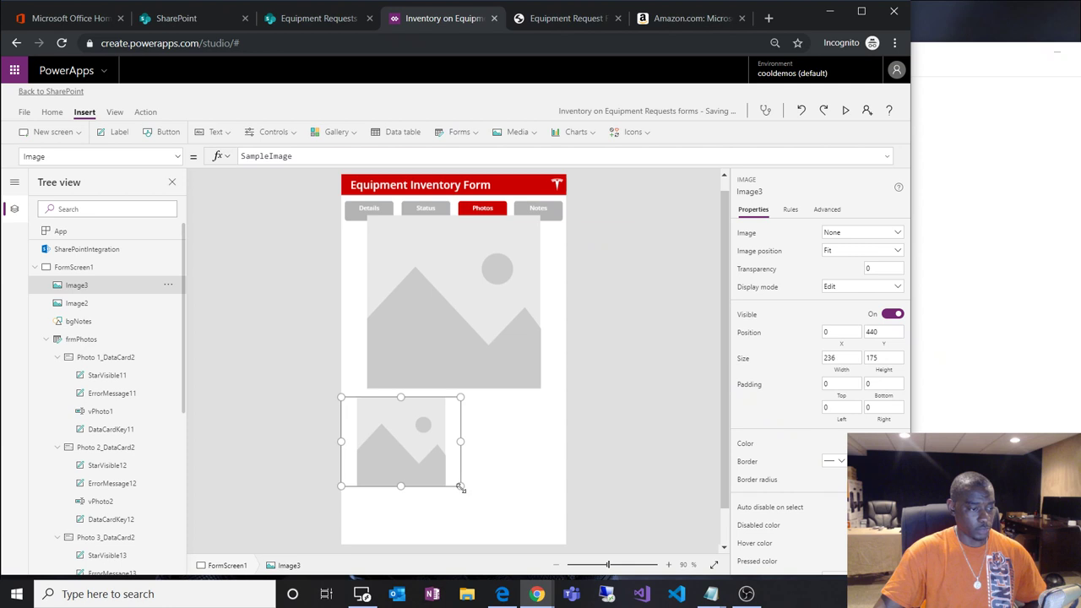
{"action": "left_click_drag", "start_coordinate": [461, 488], "coordinate": [382, 447]}
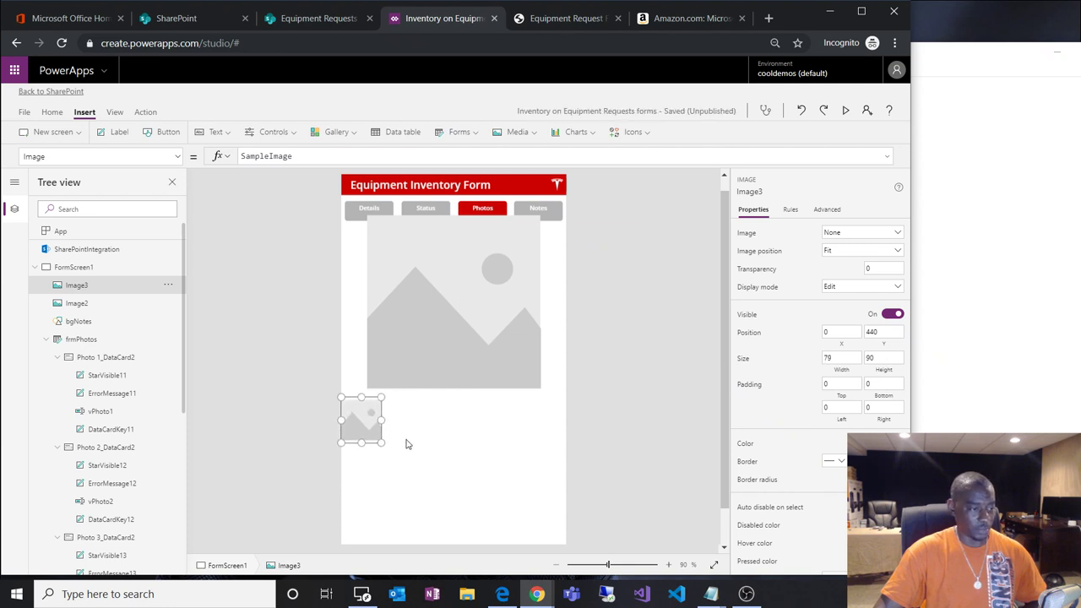
{"action": "left_click", "coordinate": [405, 444]}
{"action": "left_click", "coordinate": [364, 436]}
{"action": "left_click_drag", "start_coordinate": [364, 437], "coordinate": [394, 448]}
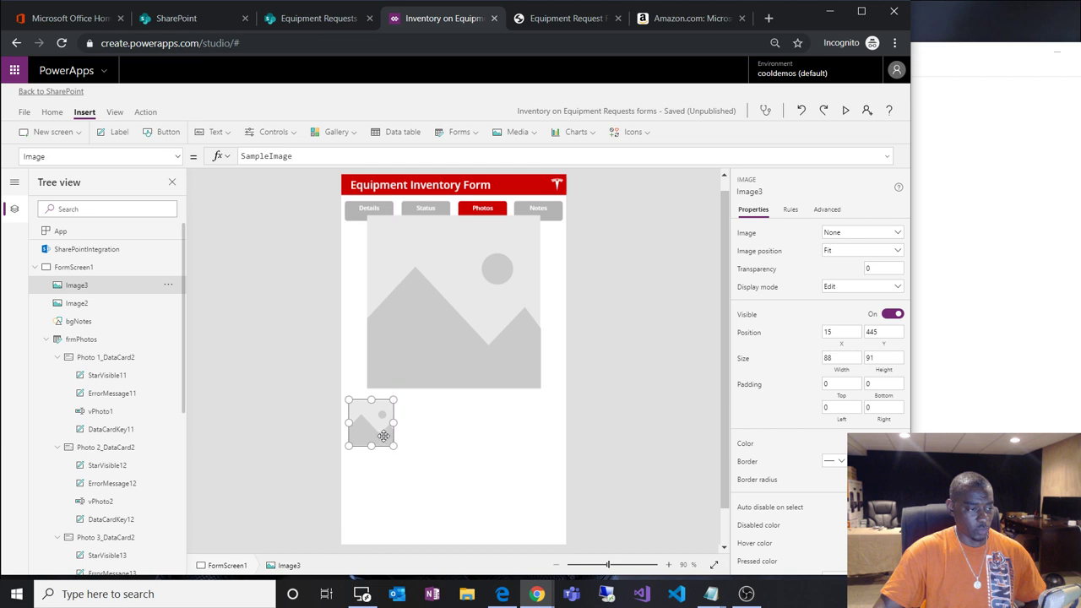
Set the small thumbnail's image position to Fill.
{"action": "left_click", "coordinate": [833, 255]}
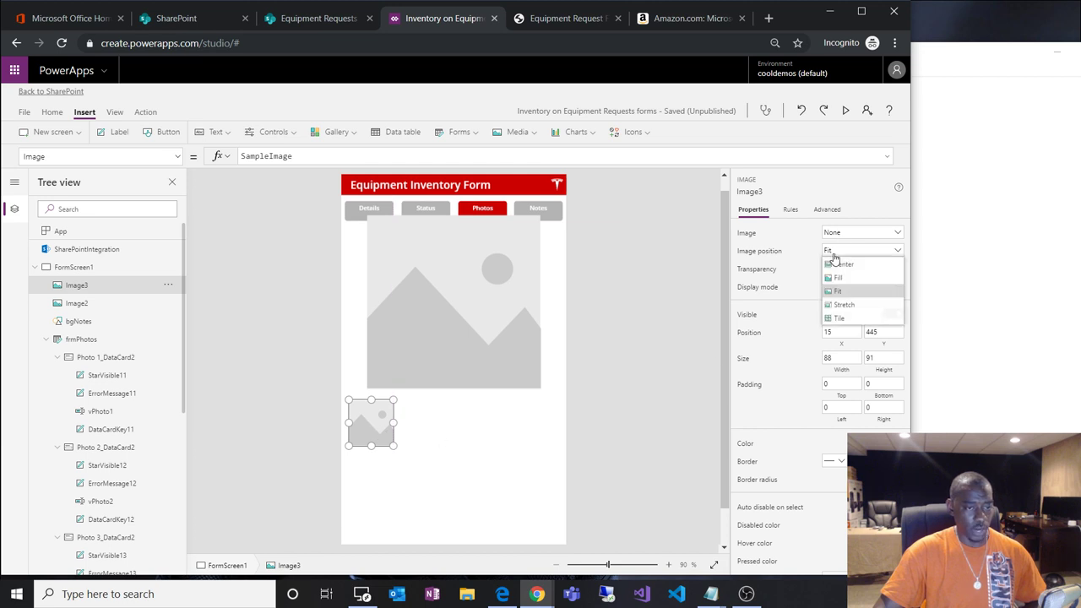
{"action": "left_click", "coordinate": [844, 279]}
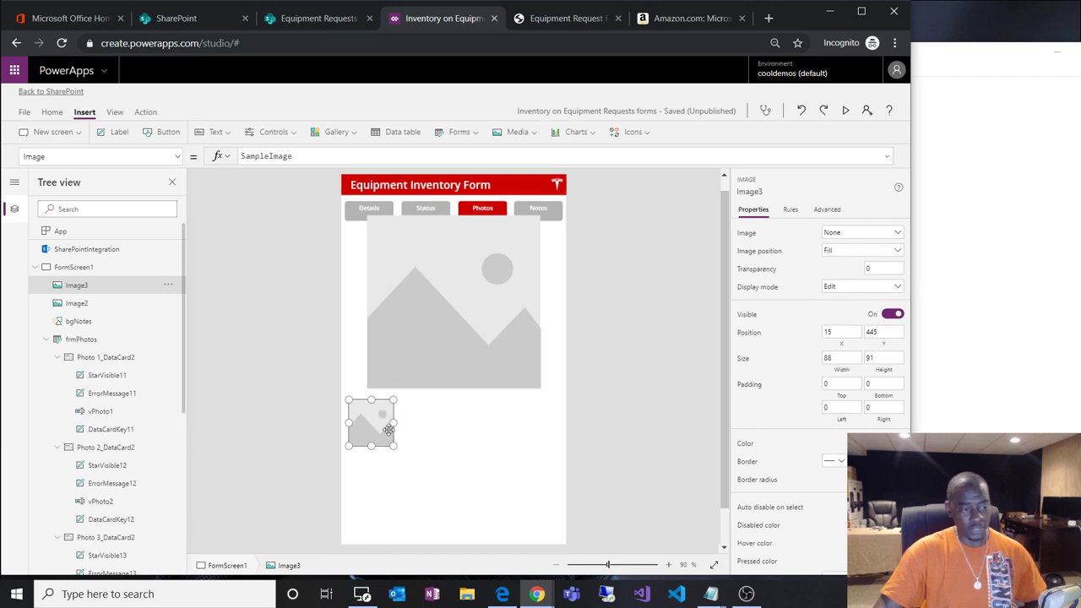
{"action": "left_click", "coordinate": [315, 431]}
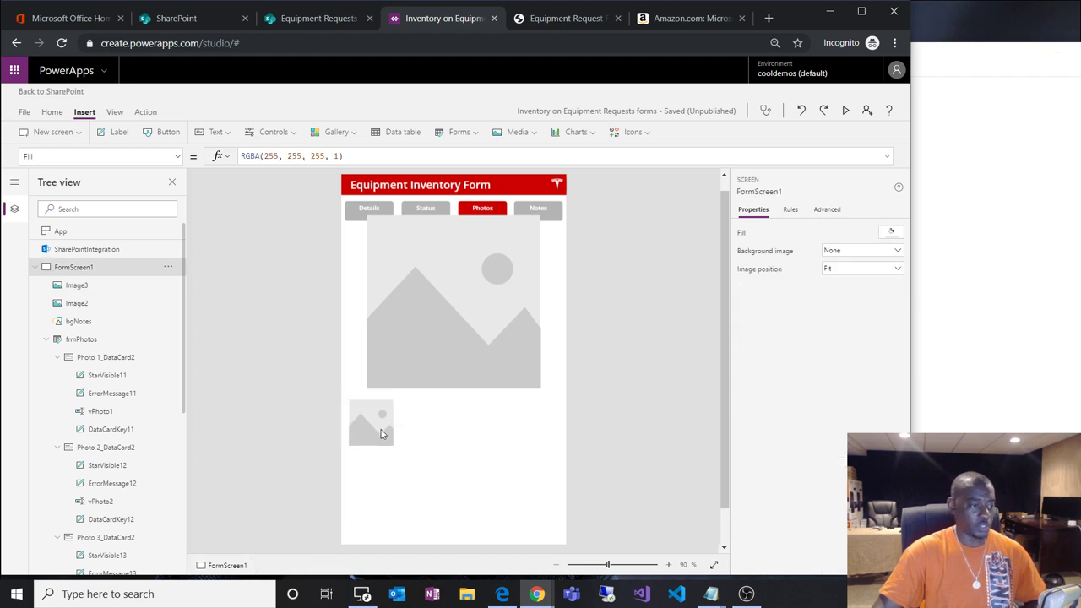
Duplicate the small thumbnail three times and place the copies beside it in a row of four at Y position 445.
{"action": "left_click", "coordinate": [380, 429]}
{"action": "key", "text": "ctrl+c"}
{"action": "key", "text": "ctrl+v"}
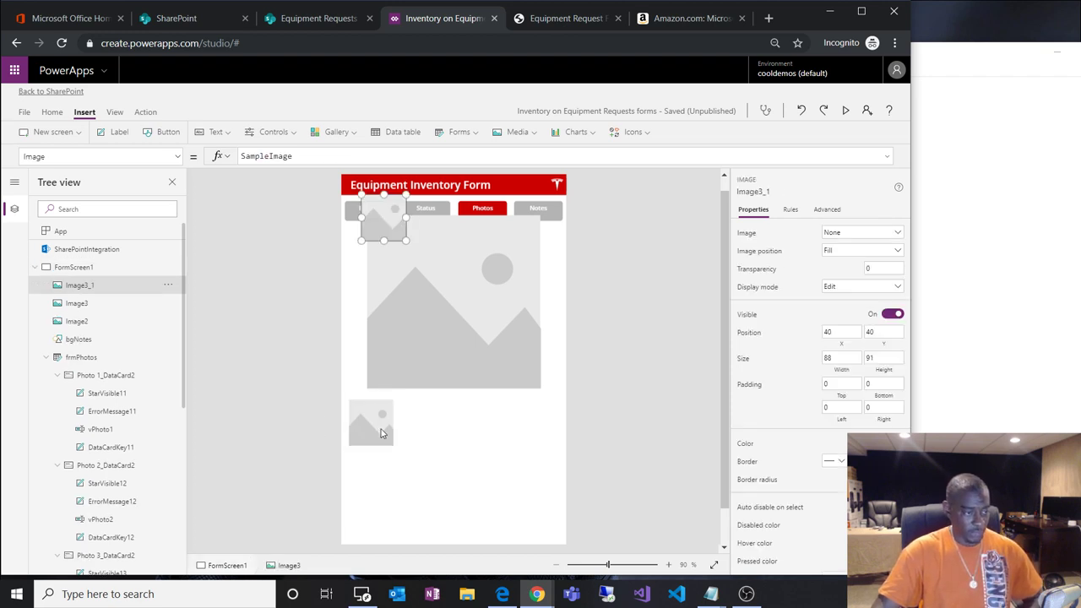
{"action": "left_click_drag", "start_coordinate": [374, 220], "coordinate": [419, 428]}
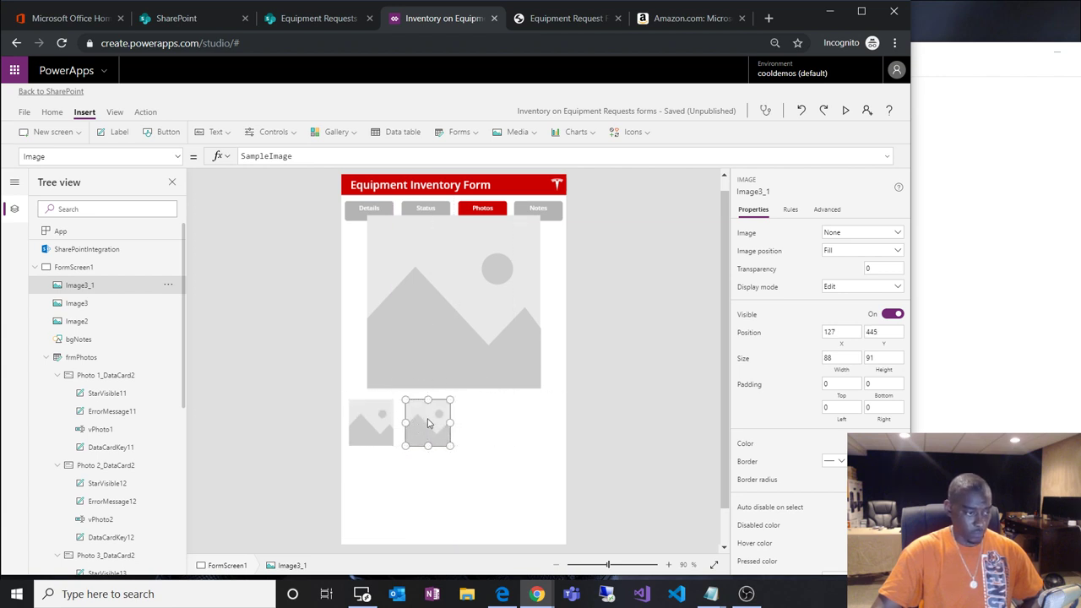
{"action": "key", "text": "ctrl+v"}
{"action": "left_click_drag", "start_coordinate": [382, 232], "coordinate": [478, 442]}
{"action": "key", "text": "ctrl+v"}
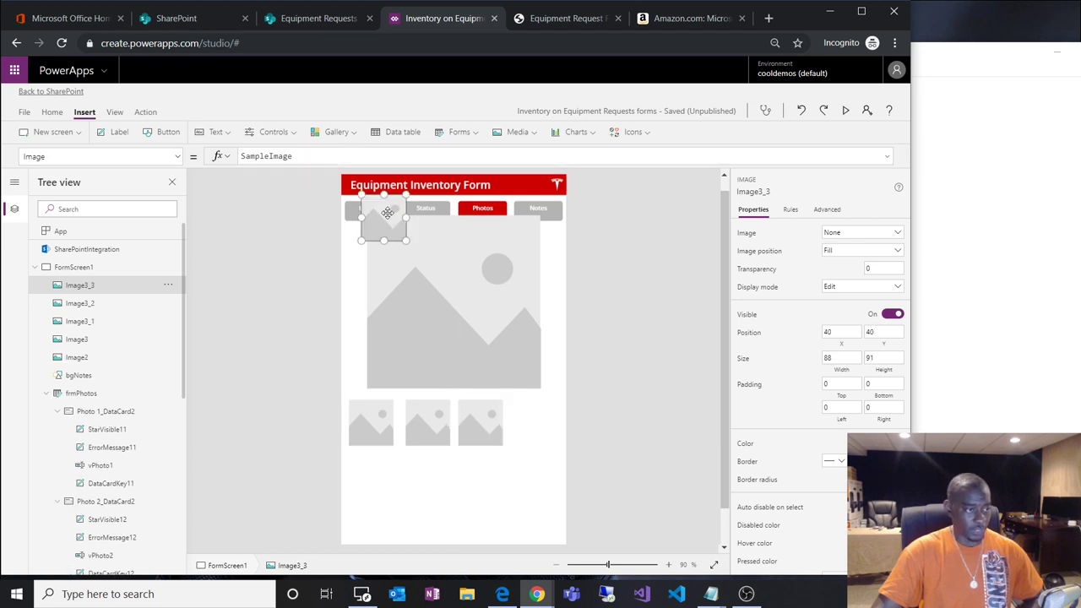
{"action": "left_click_drag", "start_coordinate": [387, 214], "coordinate": [541, 422]}
{"action": "left_click", "coordinate": [586, 466]}
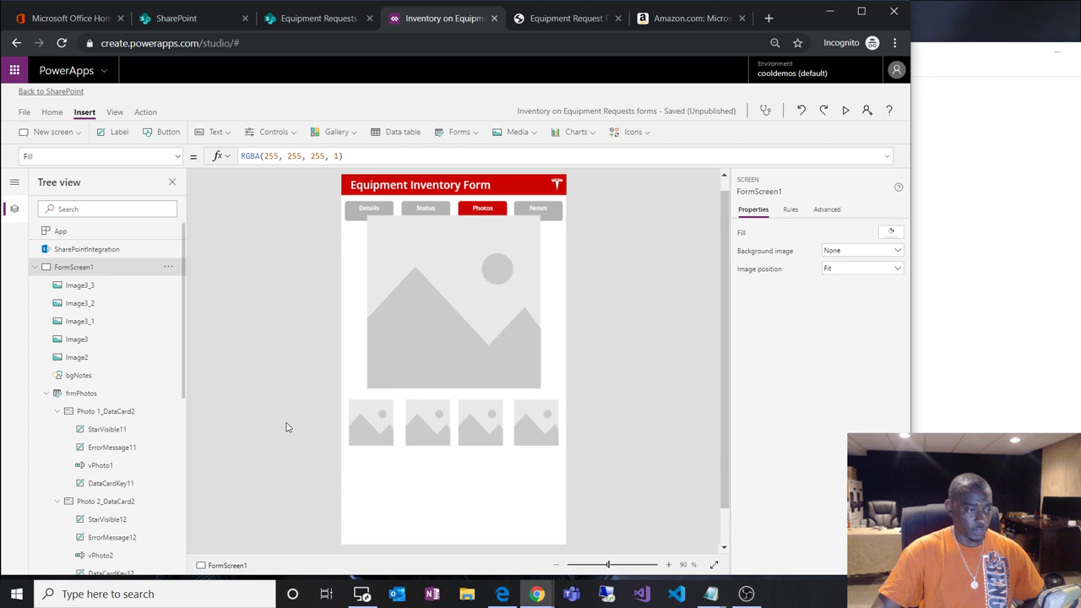
Distribute the four thumbnails horizontally so they are evenly spaced below the large image.
{"action": "left_click", "coordinate": [363, 434]}
{"action": "left_click", "coordinate": [427, 435], "text": "shift"}
{"action": "left_click", "coordinate": [478, 435], "text": "shift"}
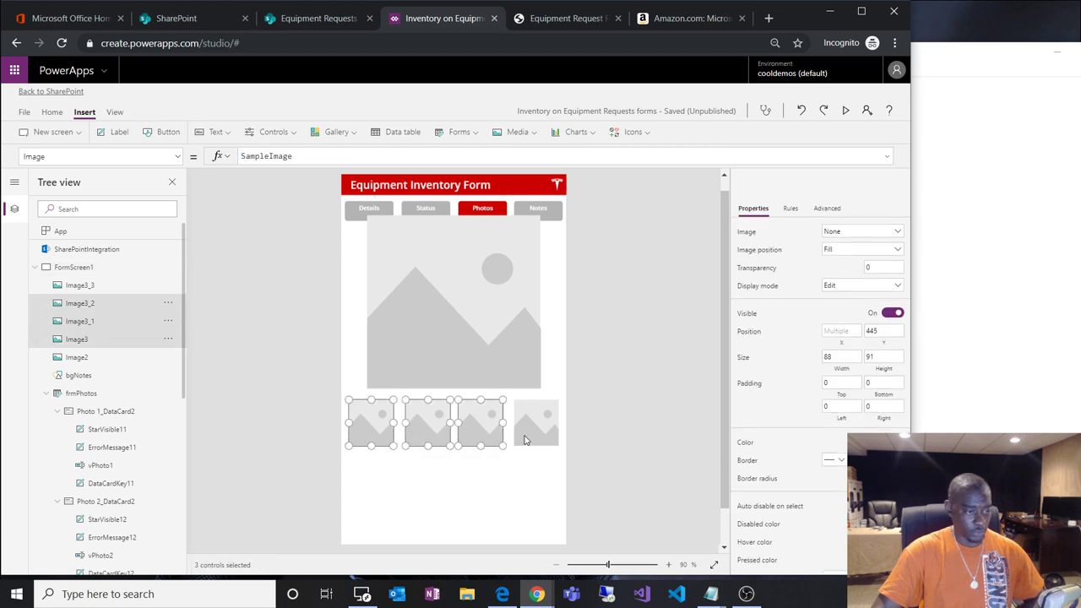
{"action": "left_click", "coordinate": [524, 435], "text": "shift"}
{"action": "right_click", "coordinate": [515, 437]}
{"action": "mouse_move", "coordinate": [573, 543]}
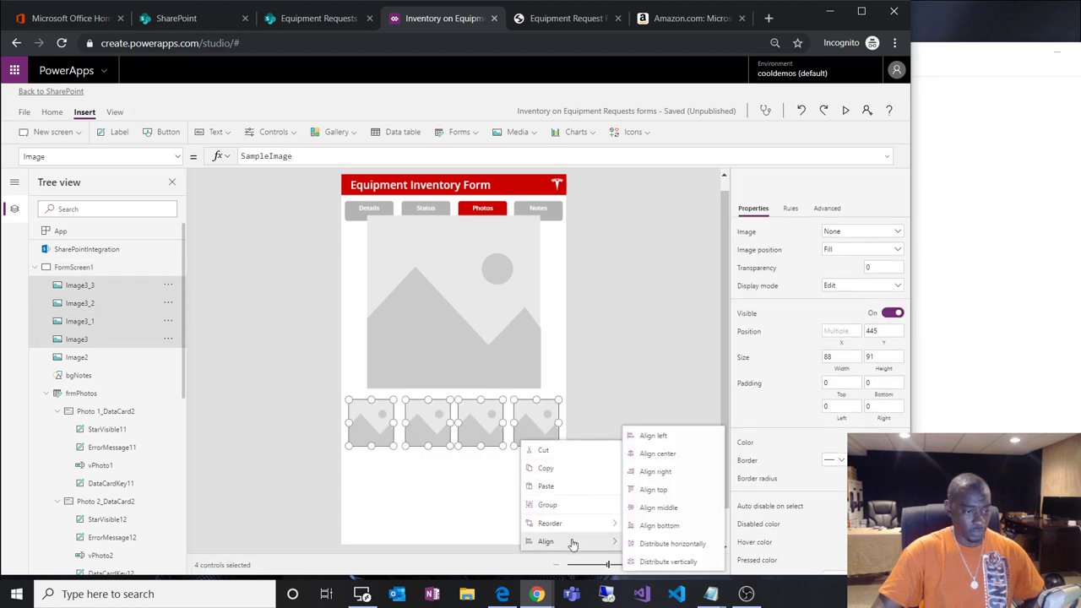
{"action": "left_click", "coordinate": [672, 544]}
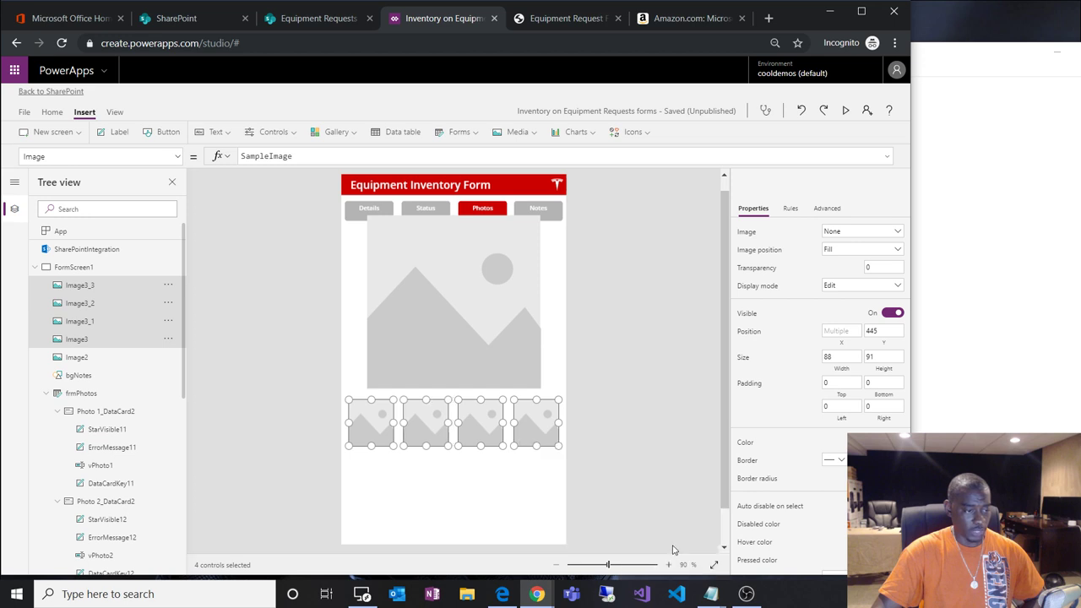
{"action": "left_click", "coordinate": [635, 477]}
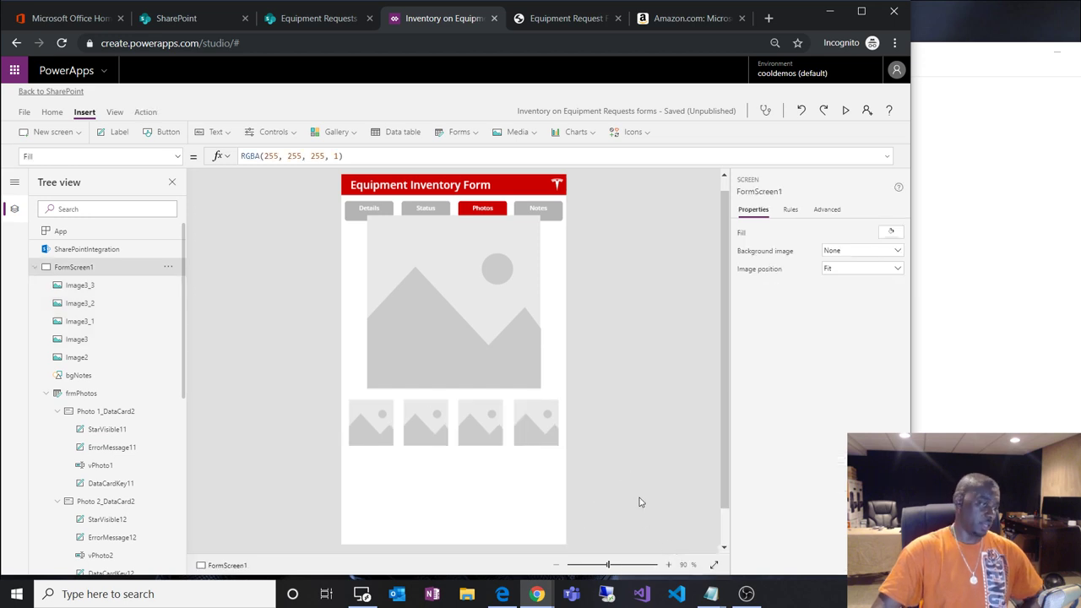
Rename the first thumbnail in the row as imgSlot1 and the second as imgSlot2.
{"action": "left_click", "coordinate": [380, 430]}
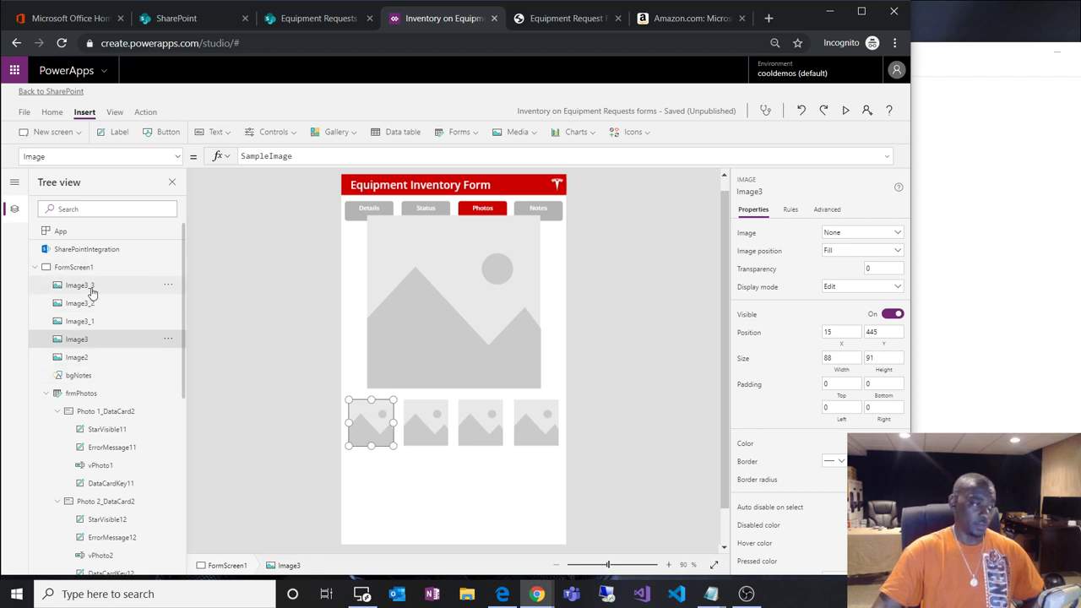
{"action": "left_click", "coordinate": [168, 339]}
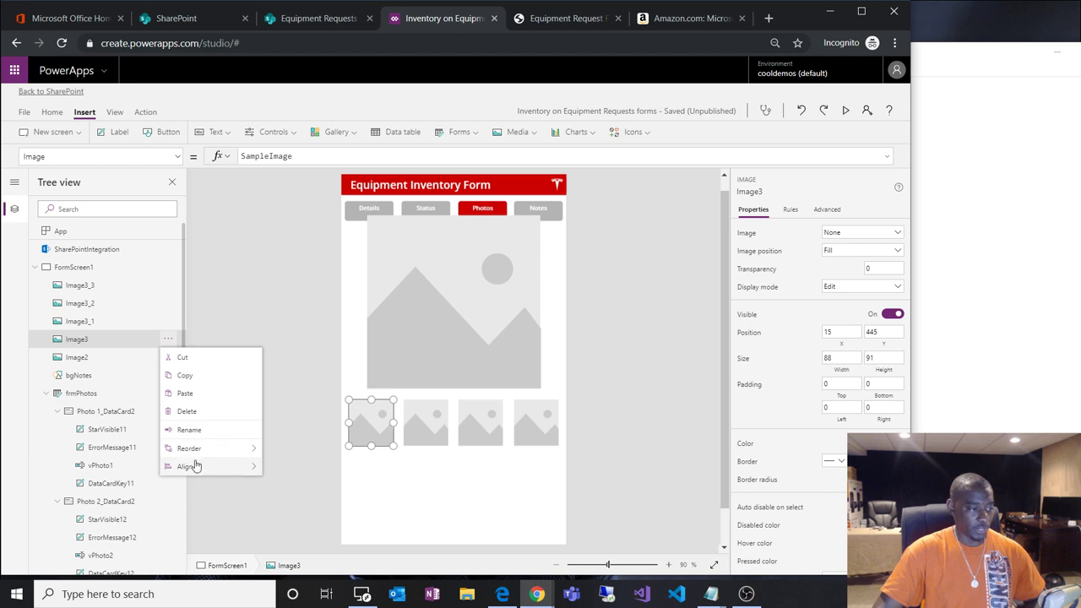
{"action": "left_click", "coordinate": [203, 437]}
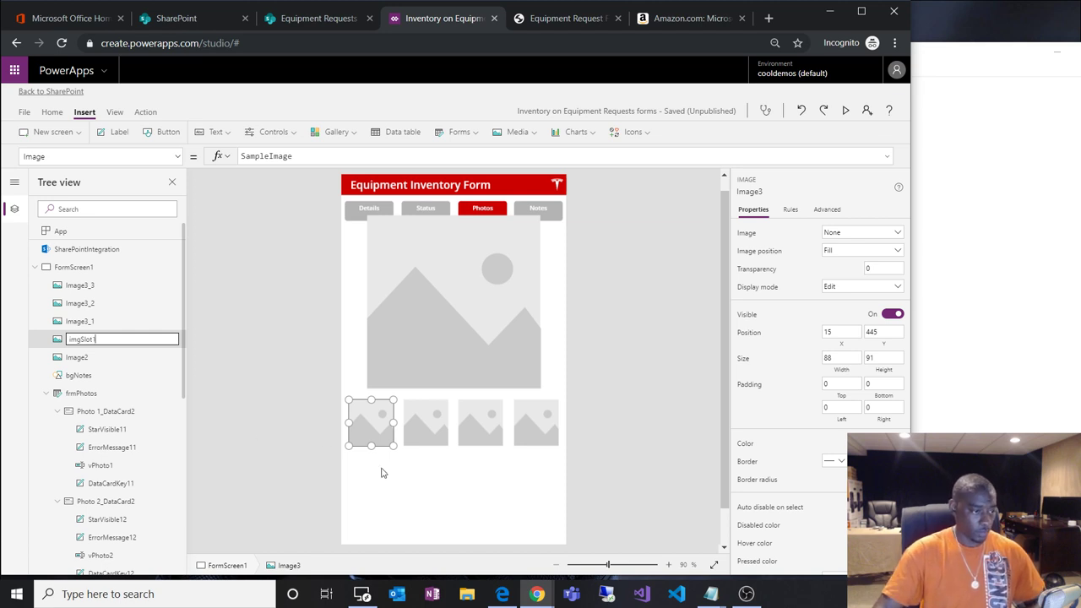
{"action": "type", "text": "imgSlot1"}
{"action": "left_click", "coordinate": [156, 321]}
{"action": "left_click", "coordinate": [168, 321]}
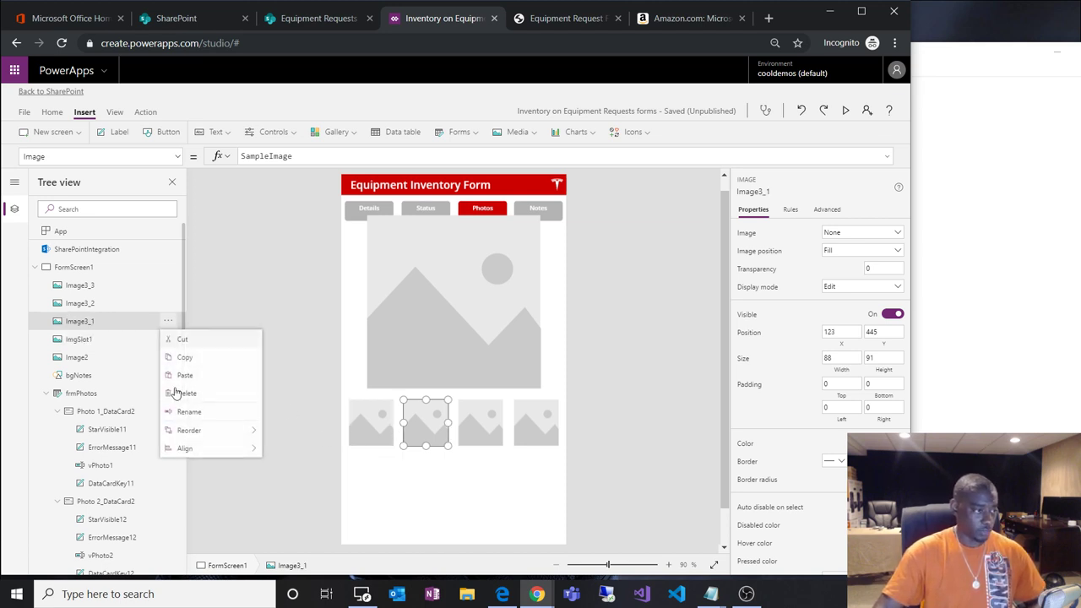
{"action": "left_click", "coordinate": [200, 417]}
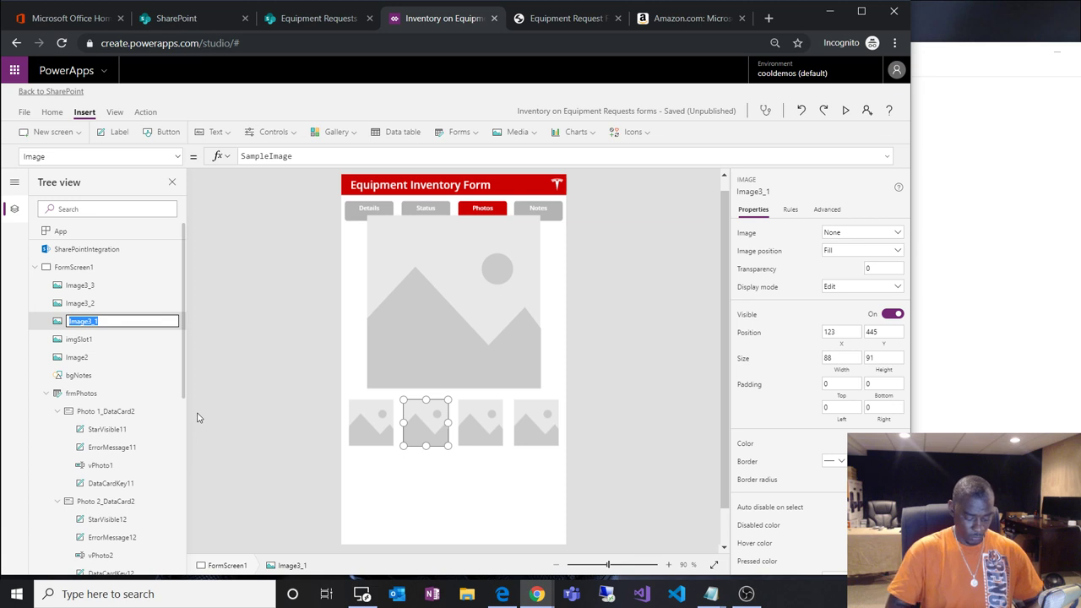
{"action": "type", "text": "imgSlot"}
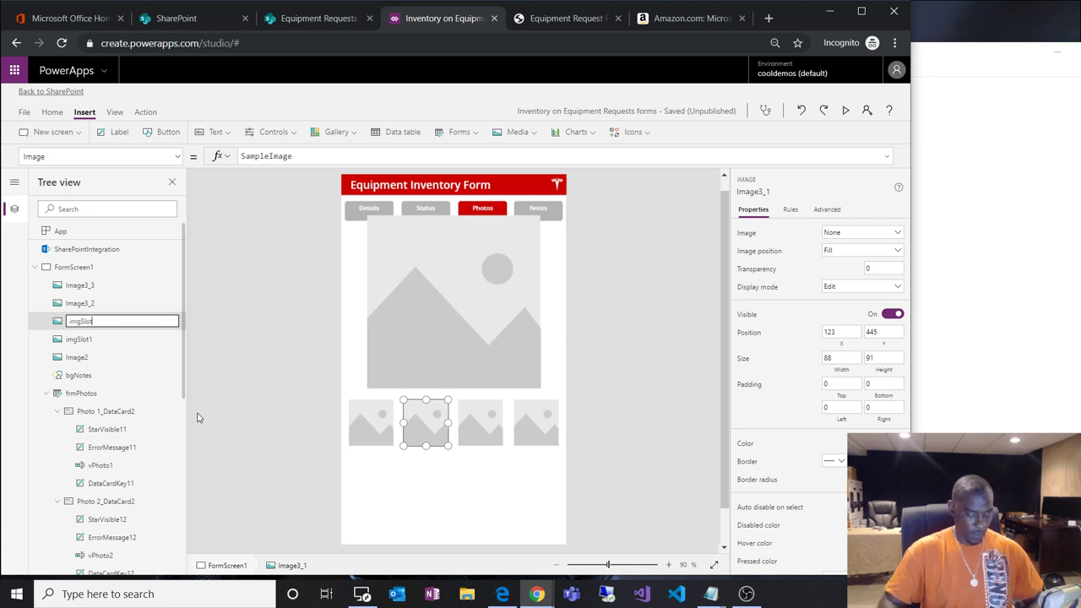
{"action": "type", "text": "2"}
Rename the third thumbnail in the row as imgSlot3 and the fourth as imgSlot4.
{"action": "left_click", "coordinate": [475, 432]}
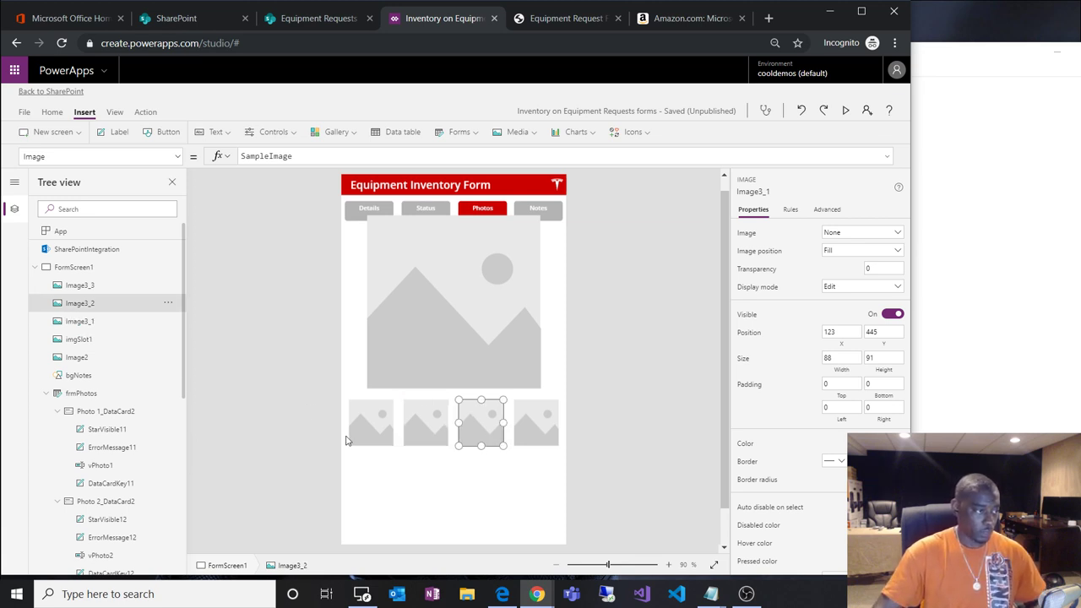
{"action": "left_click", "coordinate": [168, 302]}
{"action": "left_click", "coordinate": [193, 394]}
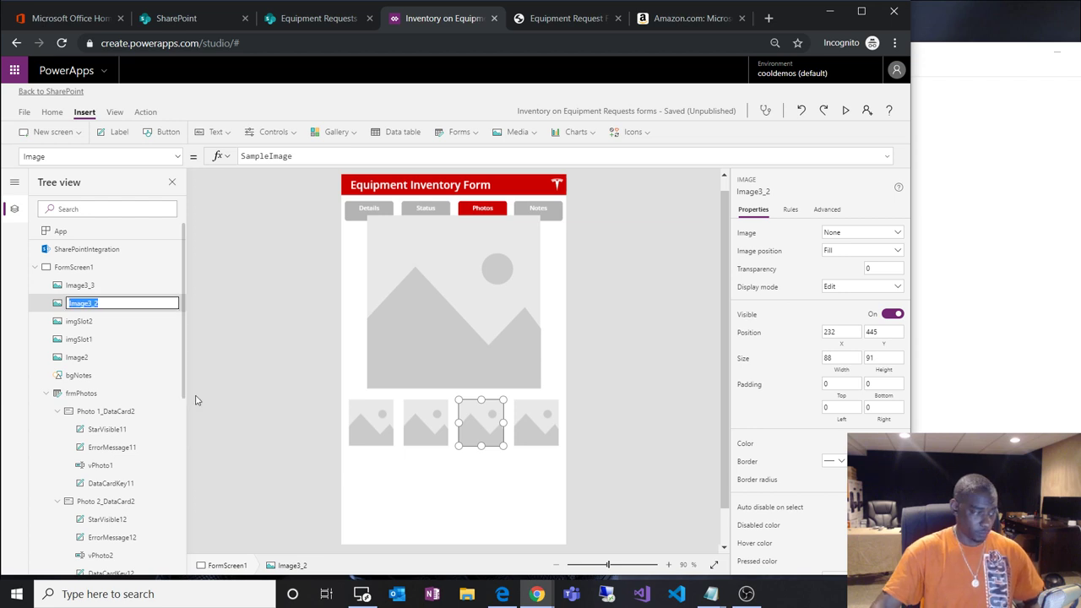
{"action": "key", "text": "BackSpace"}
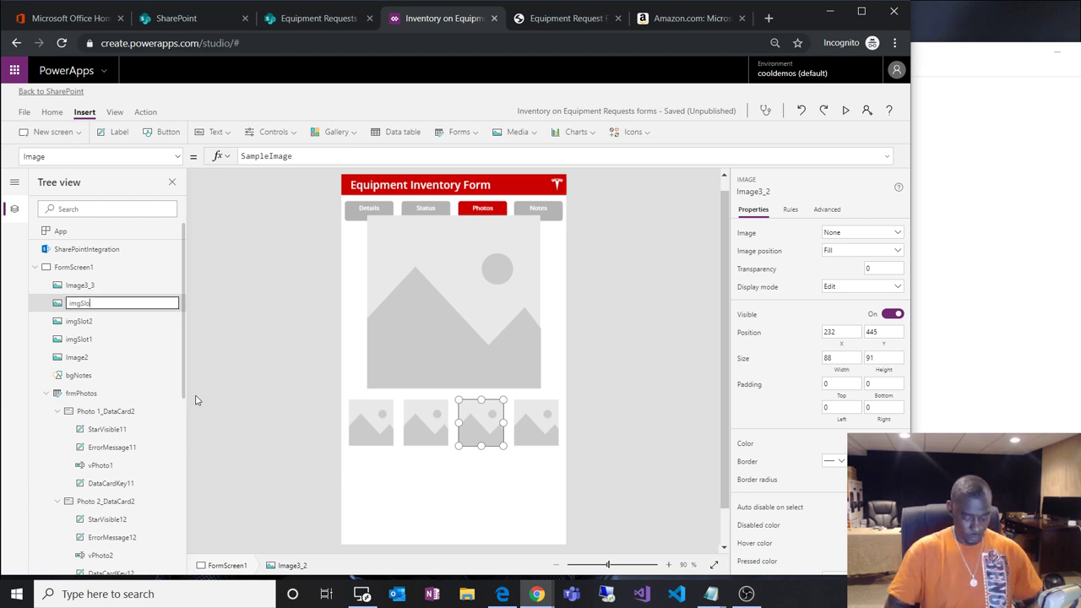
{"action": "type", "text": "imgSlot3"}
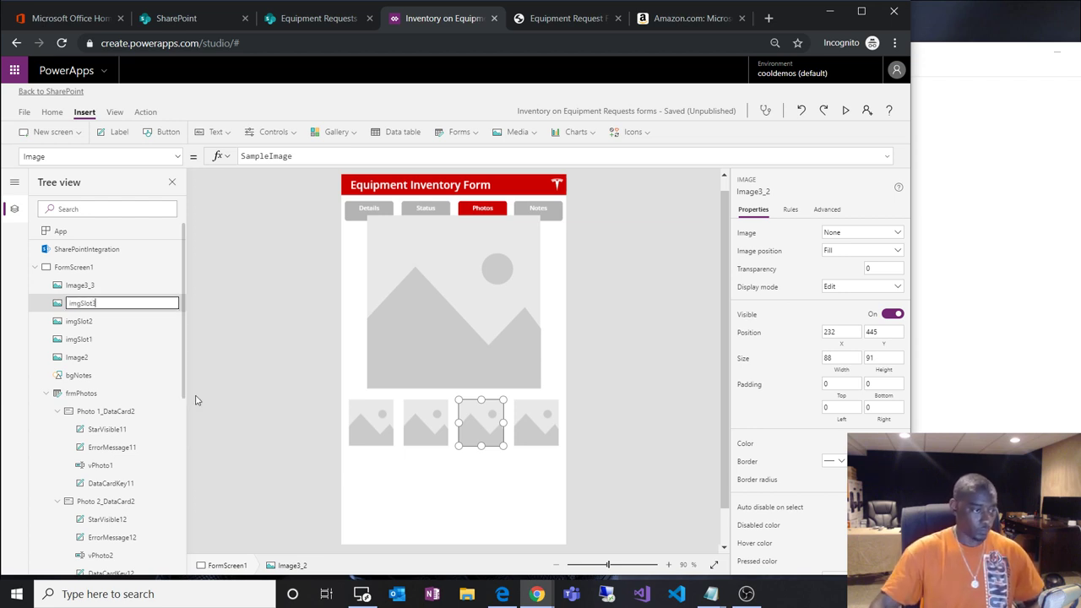
{"action": "left_click", "coordinate": [535, 433]}
{"action": "left_click", "coordinate": [168, 284]}
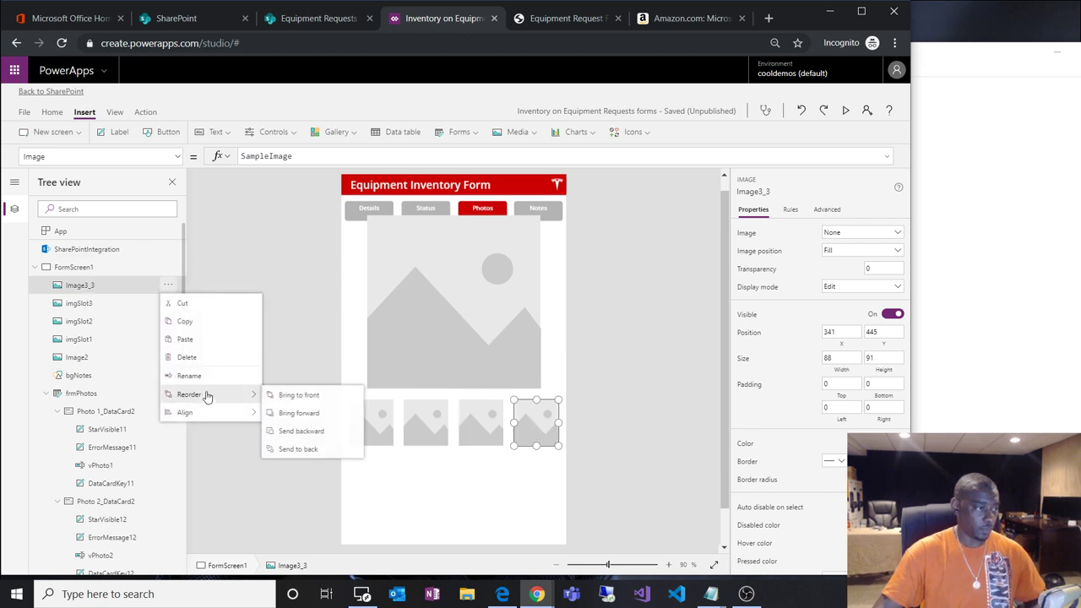
{"action": "left_click", "coordinate": [204, 382]}
{"action": "type", "text": "imgSl"}
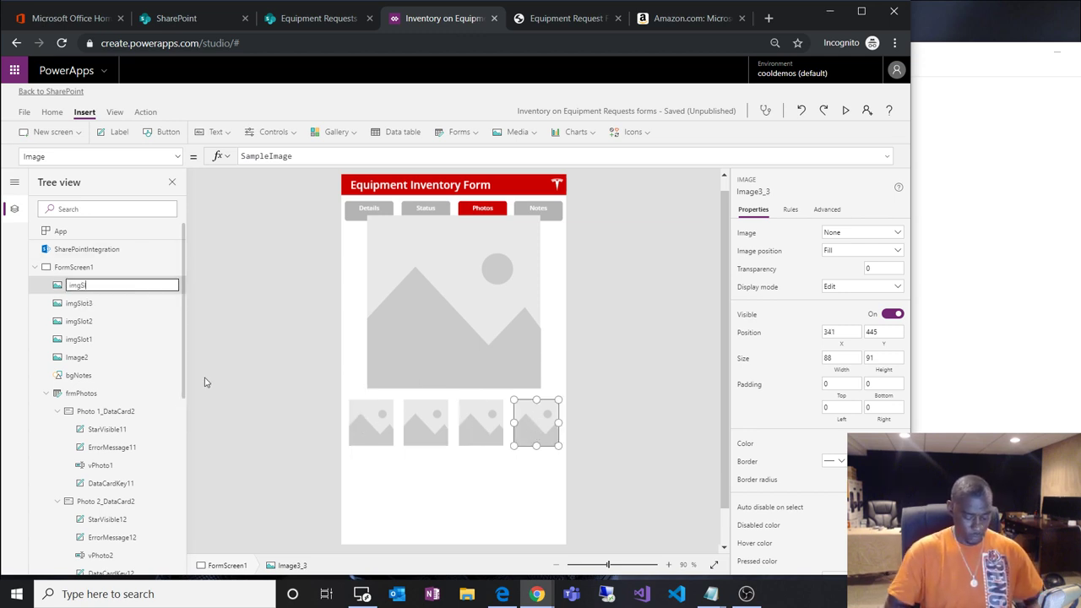
{"action": "type", "text": "ot4"}
{"action": "left_click", "coordinate": [389, 345]}
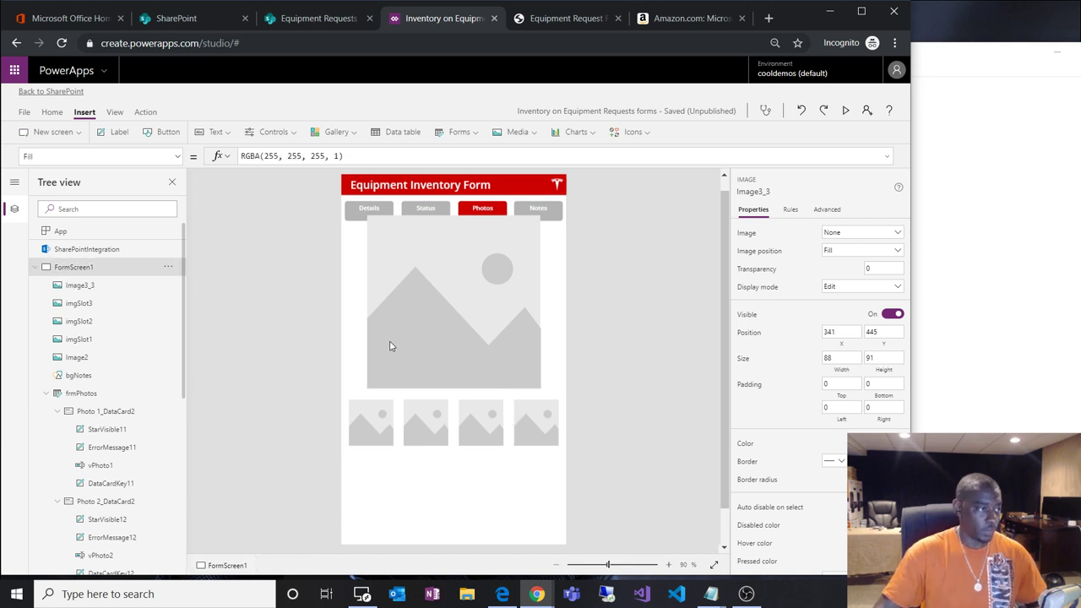
Rename the large image above the thumbnails as imgMain.
{"action": "left_click", "coordinate": [390, 346]}
{"action": "left_click", "coordinate": [168, 357]}
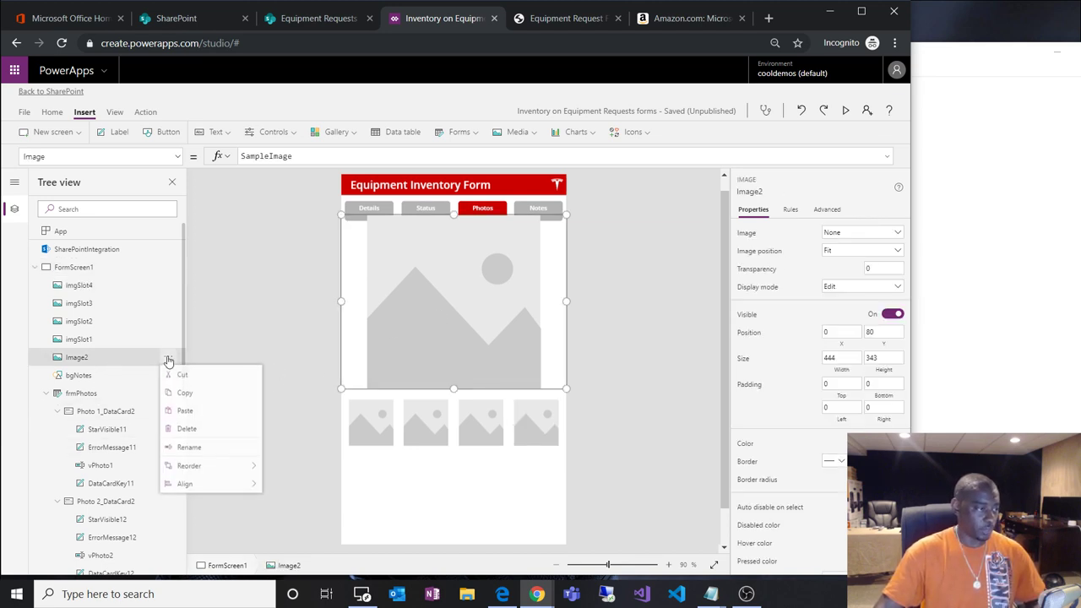
{"action": "left_click", "coordinate": [205, 448]}
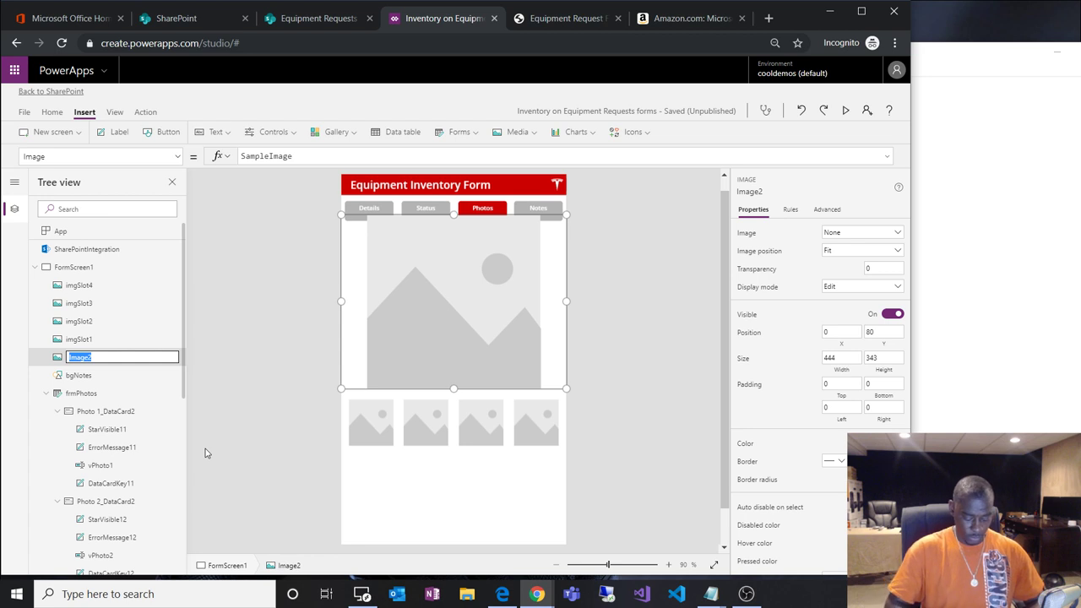
{"action": "type", "text": "imgMain"}
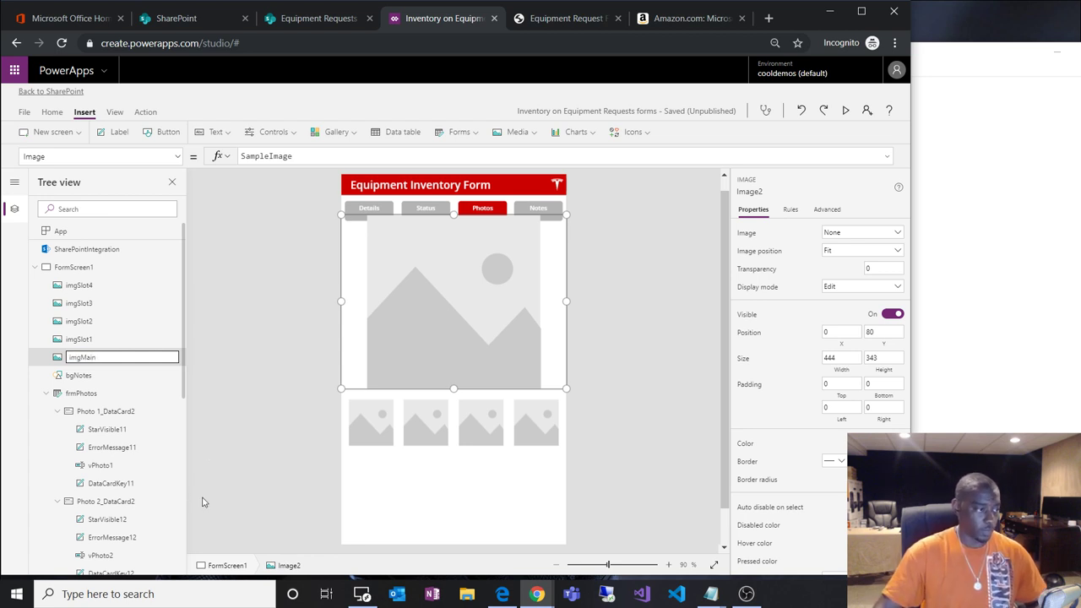
{"action": "left_click", "coordinate": [211, 492]}
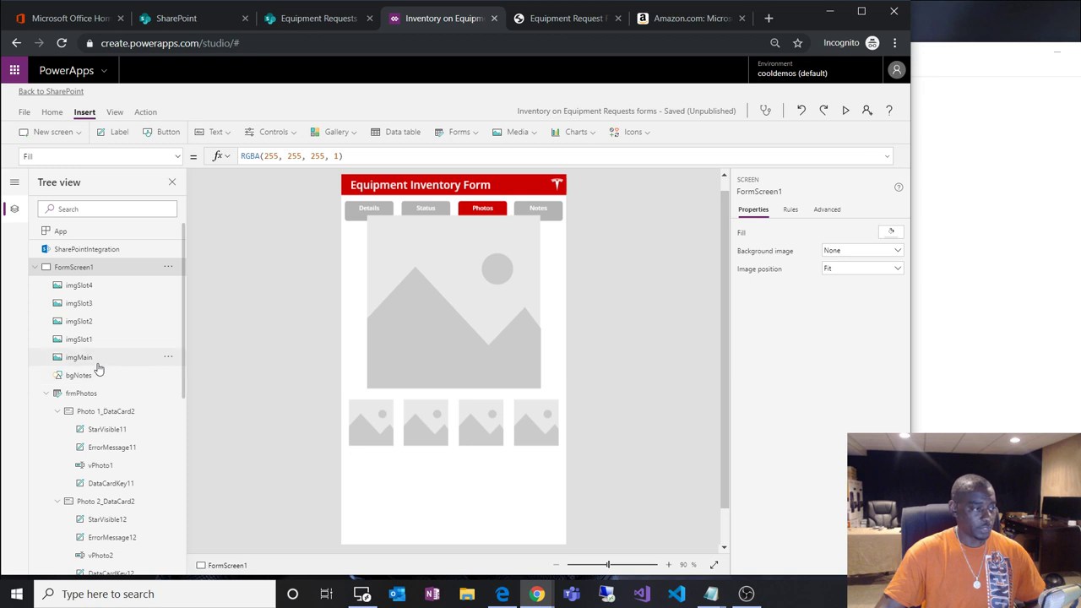
Collapse the Photo 2 and Photo 3 data cards in the tree, and set imgSlot1's image formula to vPhoto1.Text.
{"action": "left_click", "coordinate": [360, 427]}
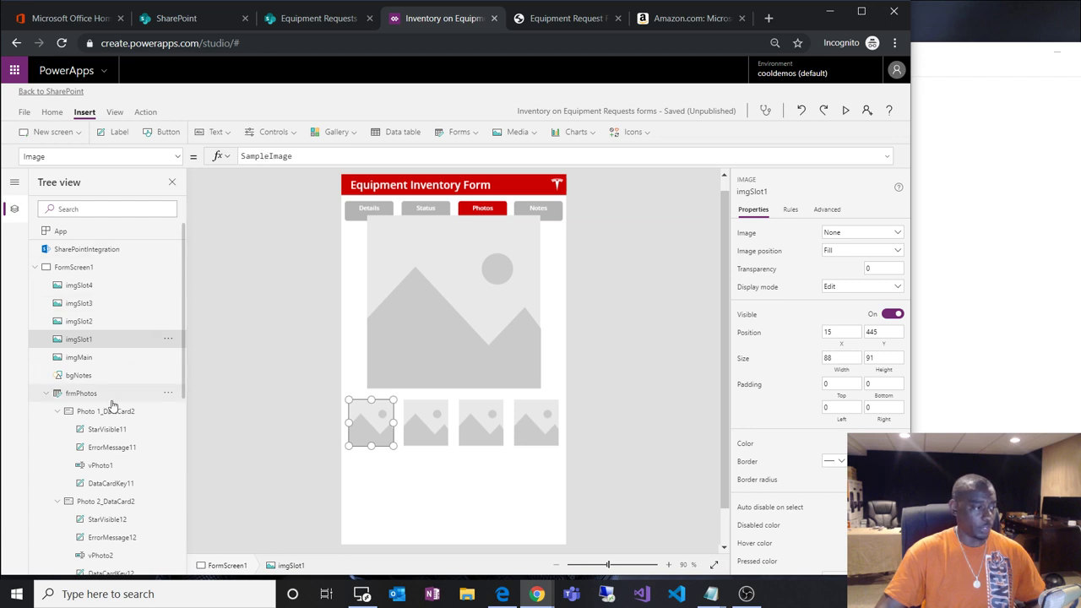
{"action": "left_click", "coordinate": [57, 412]}
{"action": "left_click", "coordinate": [57, 429]}
{"action": "left_click", "coordinate": [56, 446]}
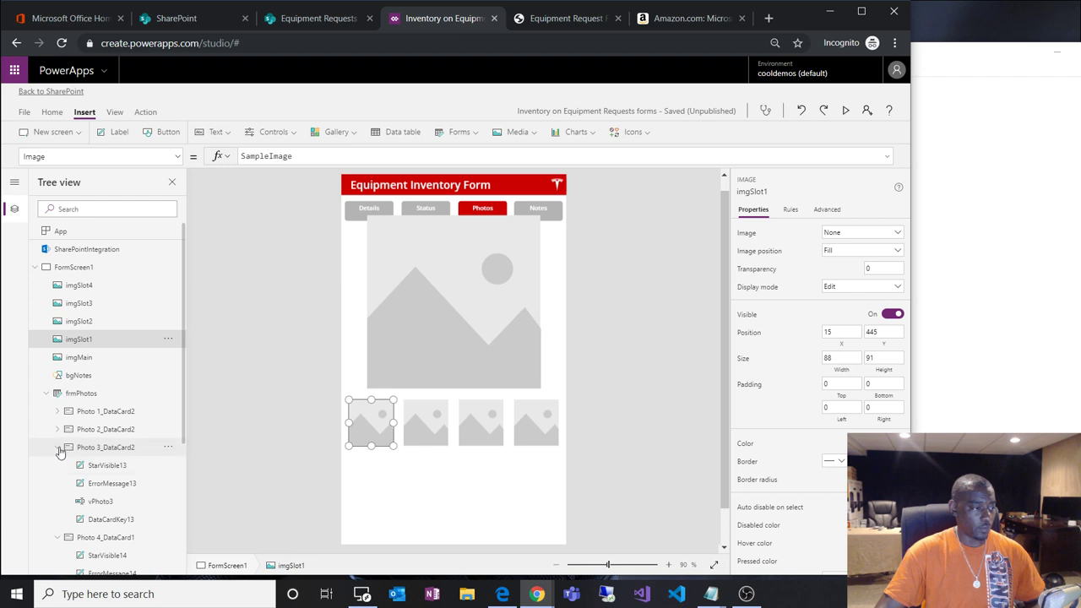
{"action": "left_click", "coordinate": [56, 412]}
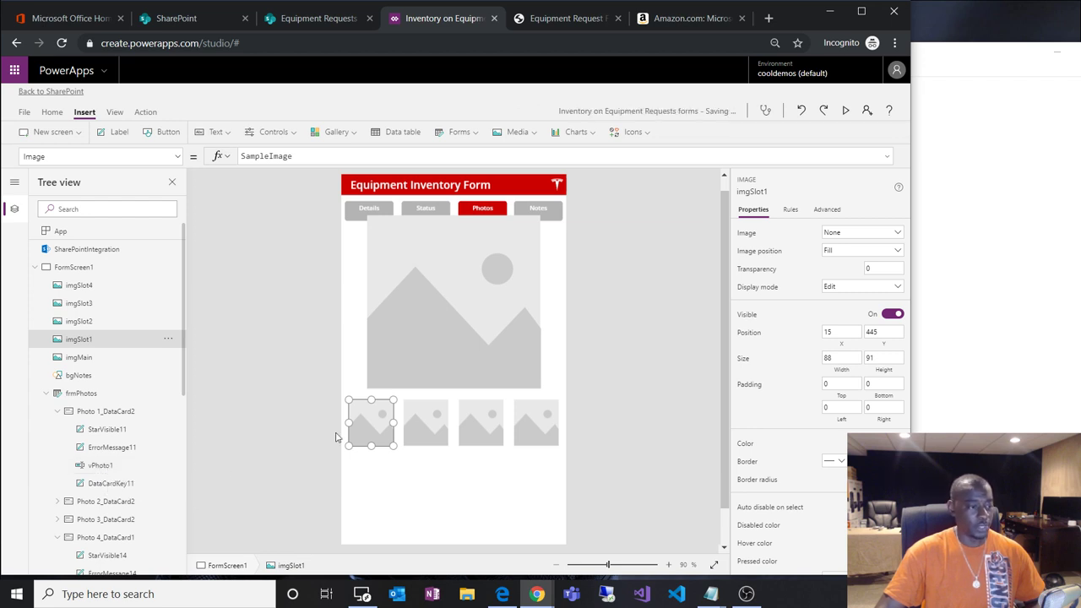
{"action": "double_click", "coordinate": [264, 157]}
{"action": "type", "text": "vpho"}
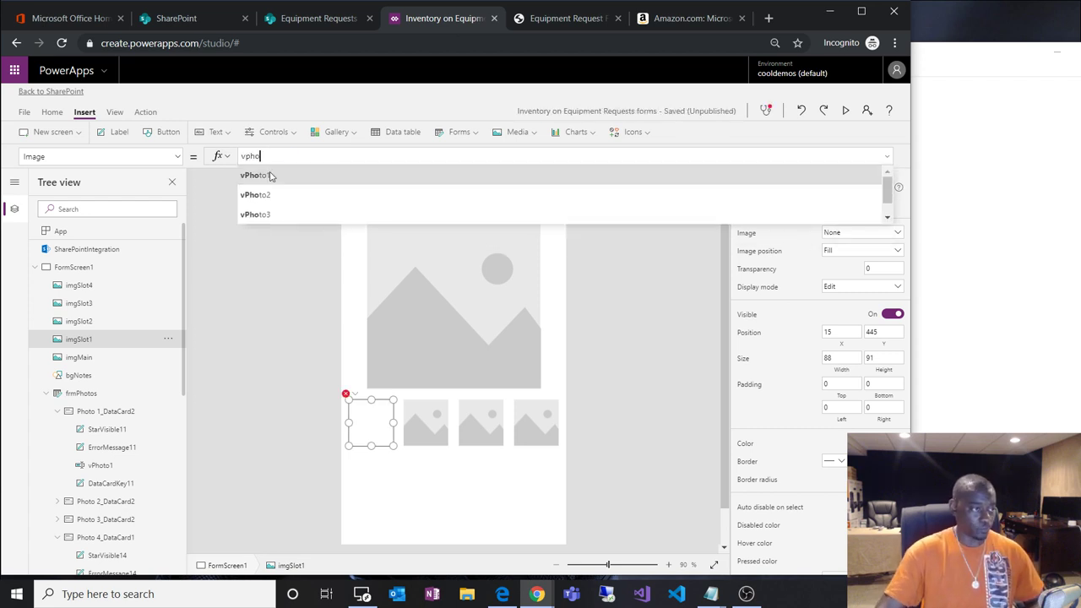
{"action": "left_click", "coordinate": [269, 175]}
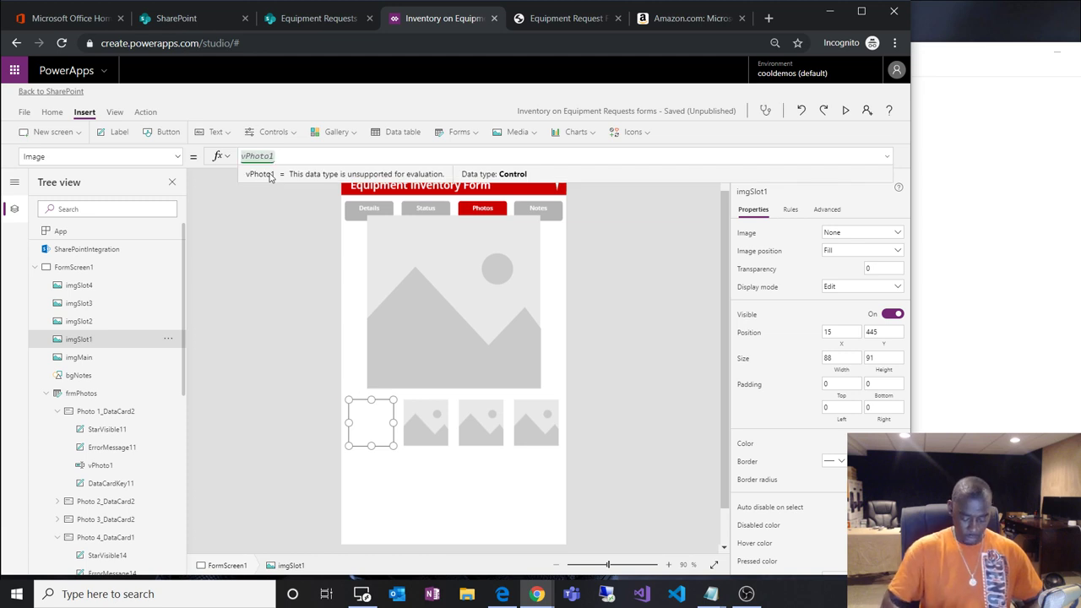
{"action": "type", "text": ".Text"}
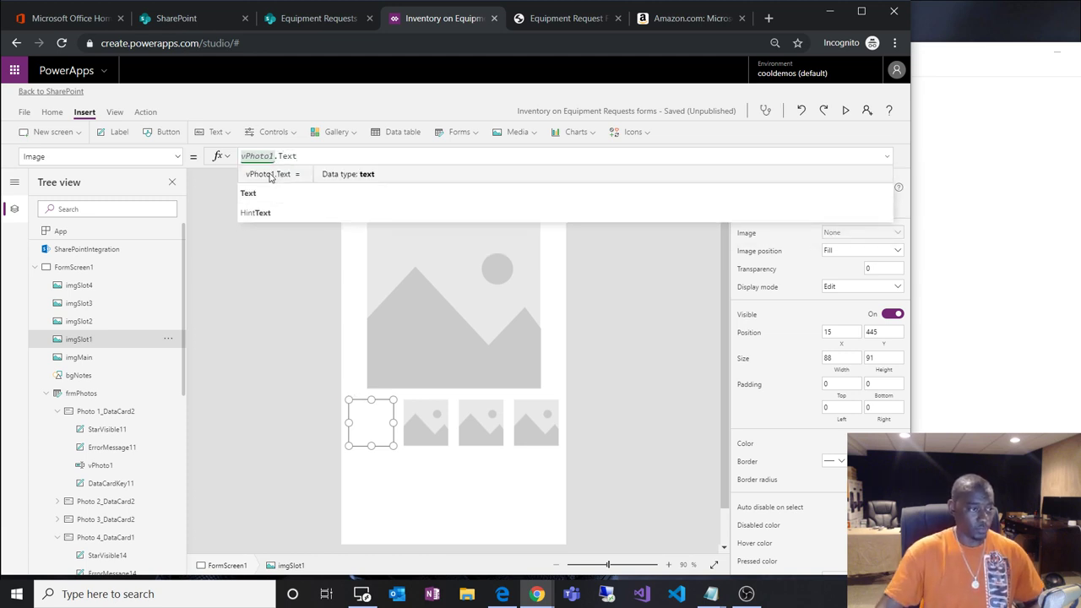
{"action": "left_click", "coordinate": [285, 156]}
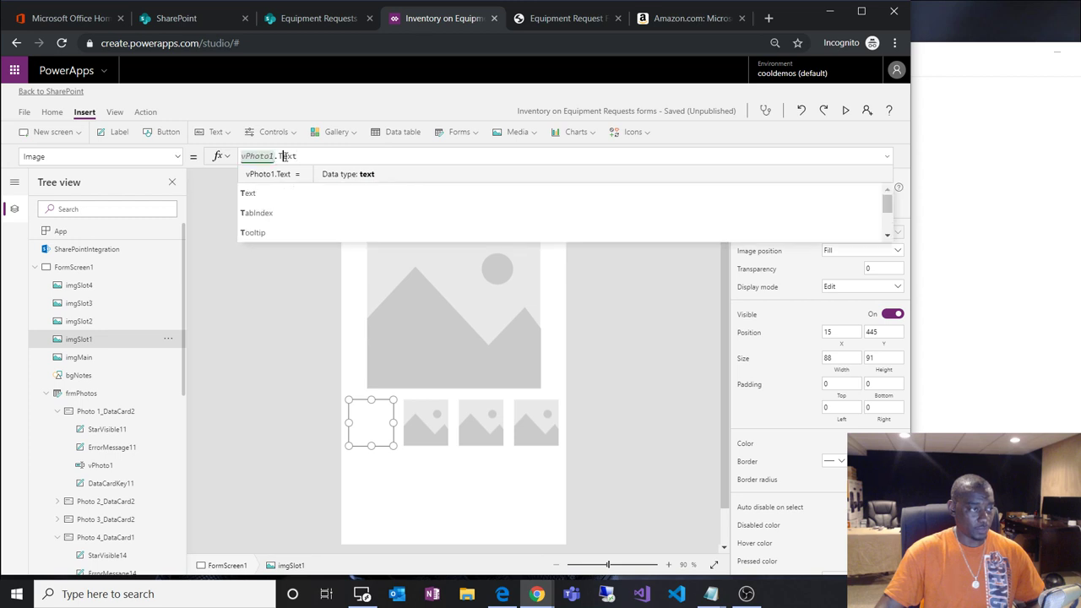
{"action": "key", "text": "ctrl+a"}
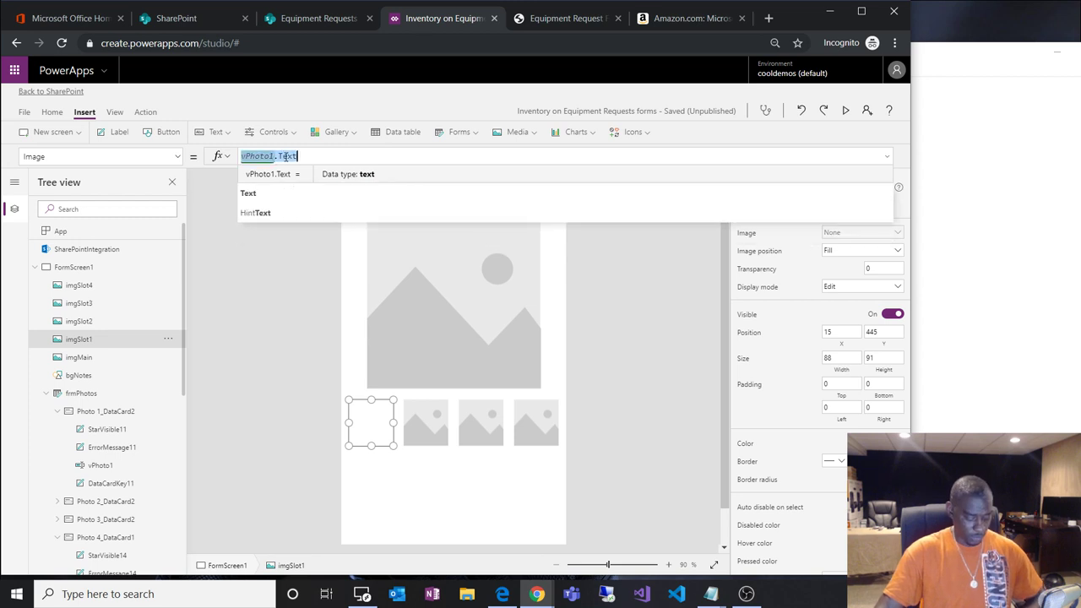
{"action": "left_click", "coordinate": [415, 439]}
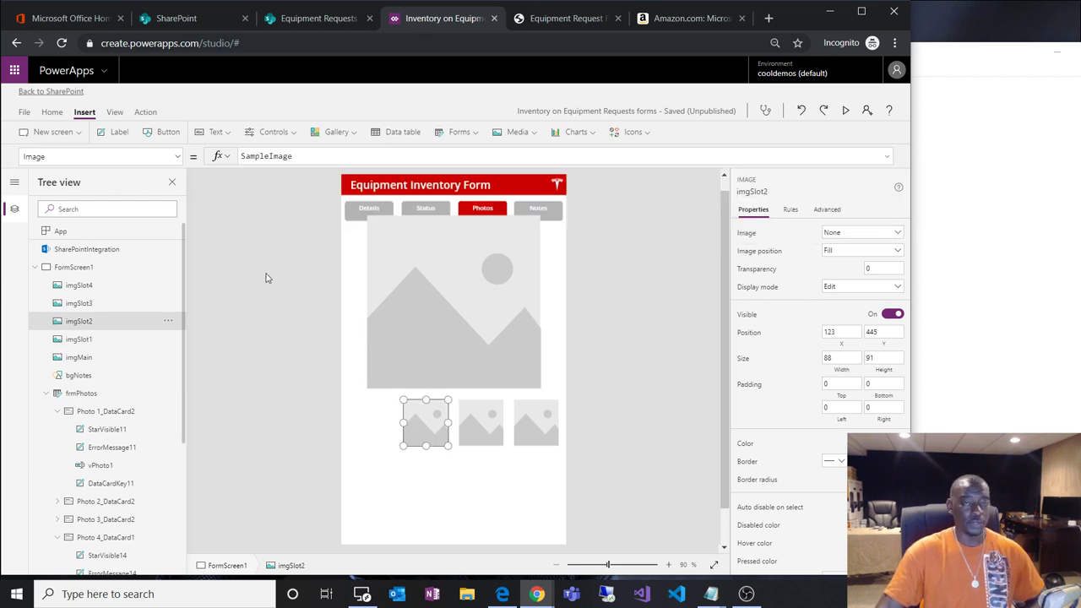
Save the form, publish it to SharePoint, and close the form editor's browser tab.
{"action": "left_click", "coordinate": [25, 112]}
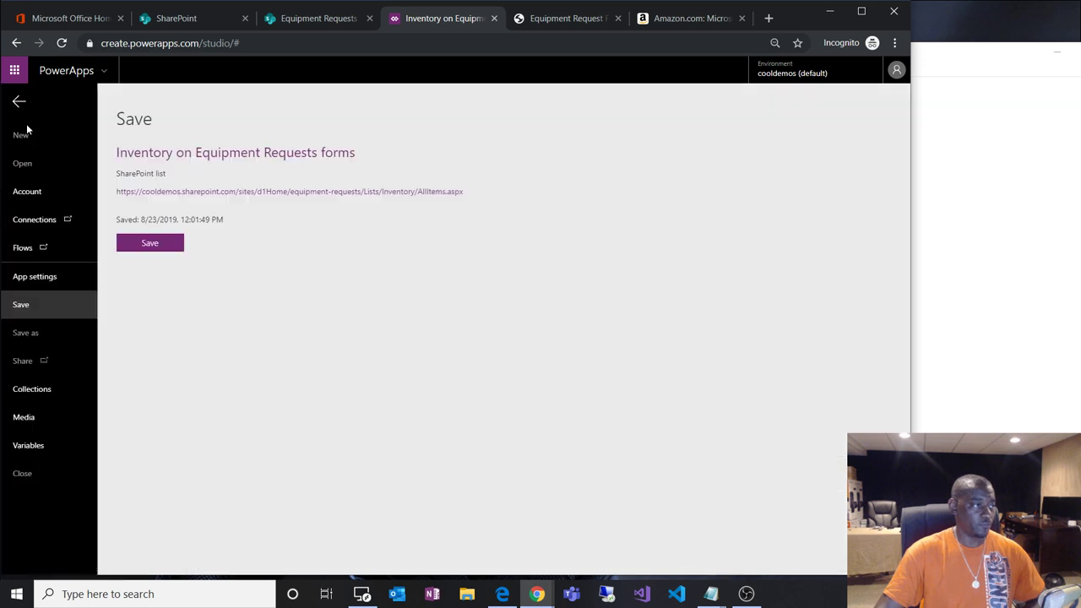
{"action": "left_click", "coordinate": [143, 247]}
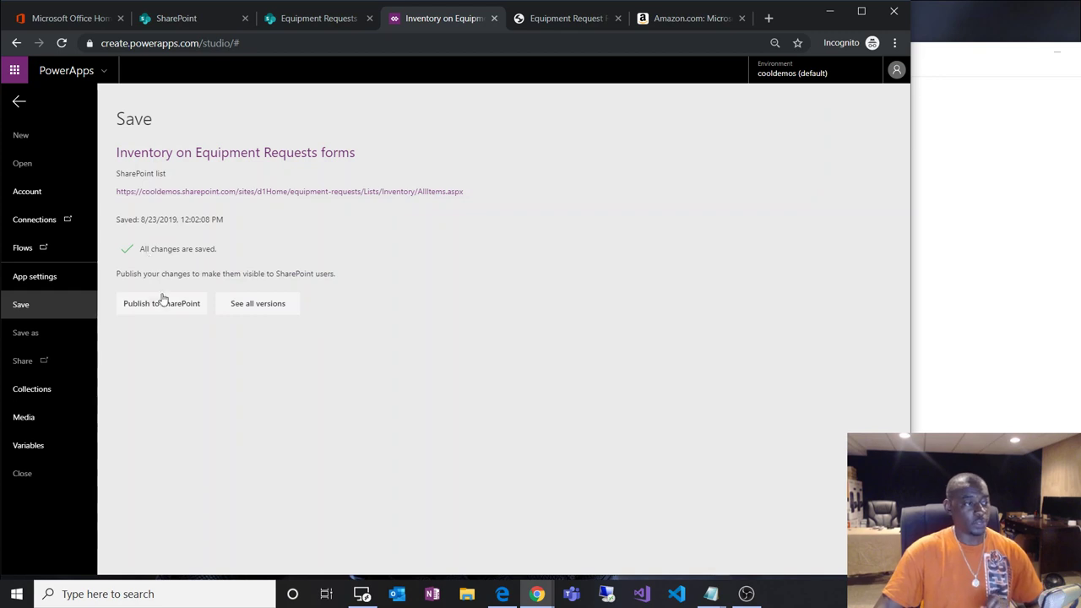
{"action": "left_click", "coordinate": [162, 304]}
{"action": "left_click", "coordinate": [564, 353]}
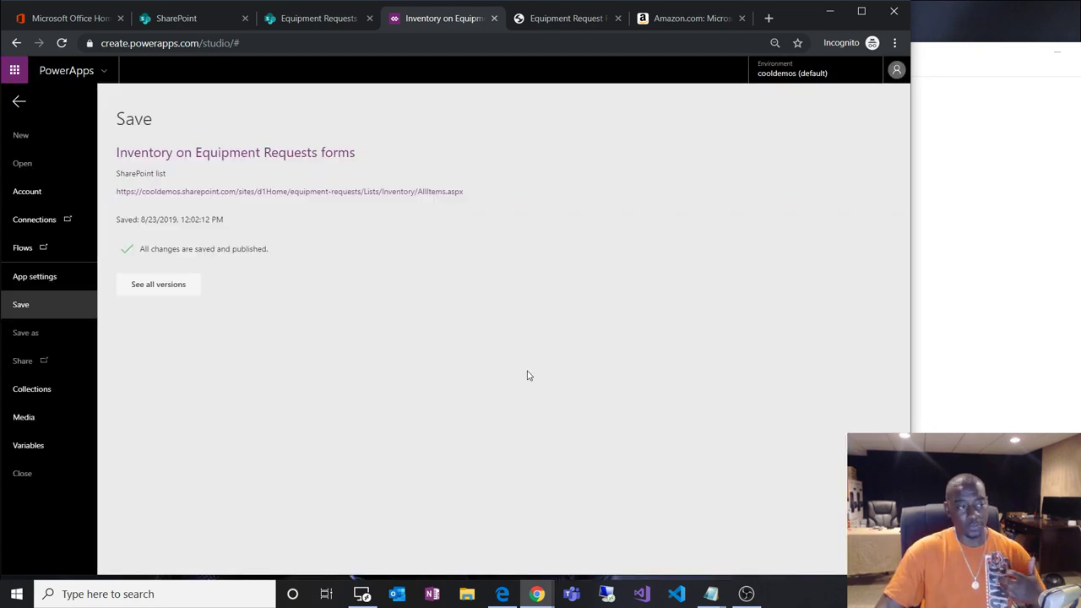
{"action": "left_click", "coordinate": [494, 18]}
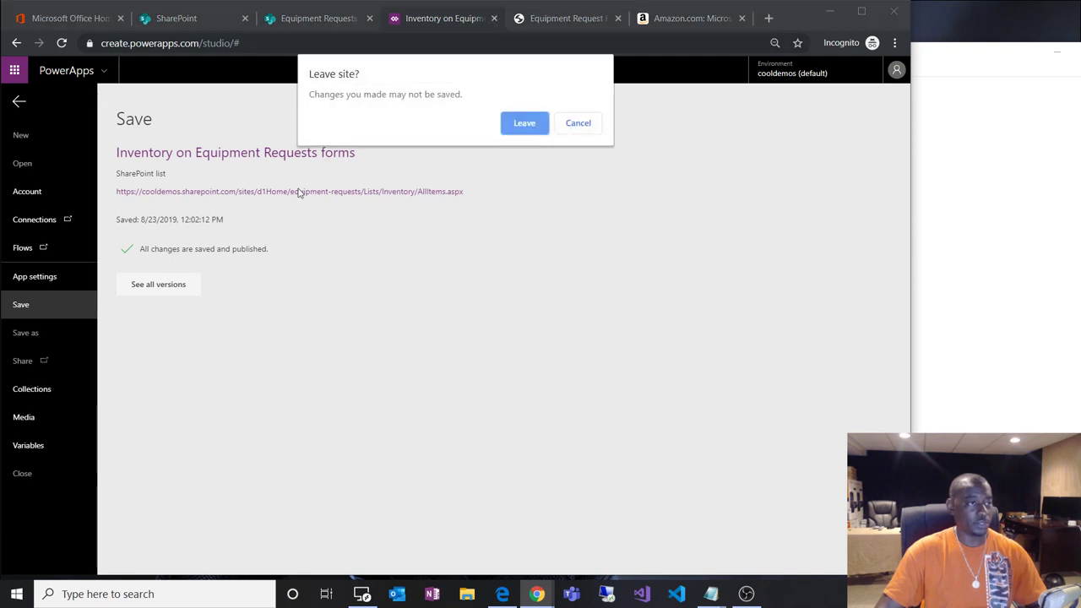
{"action": "left_click", "coordinate": [524, 123]}
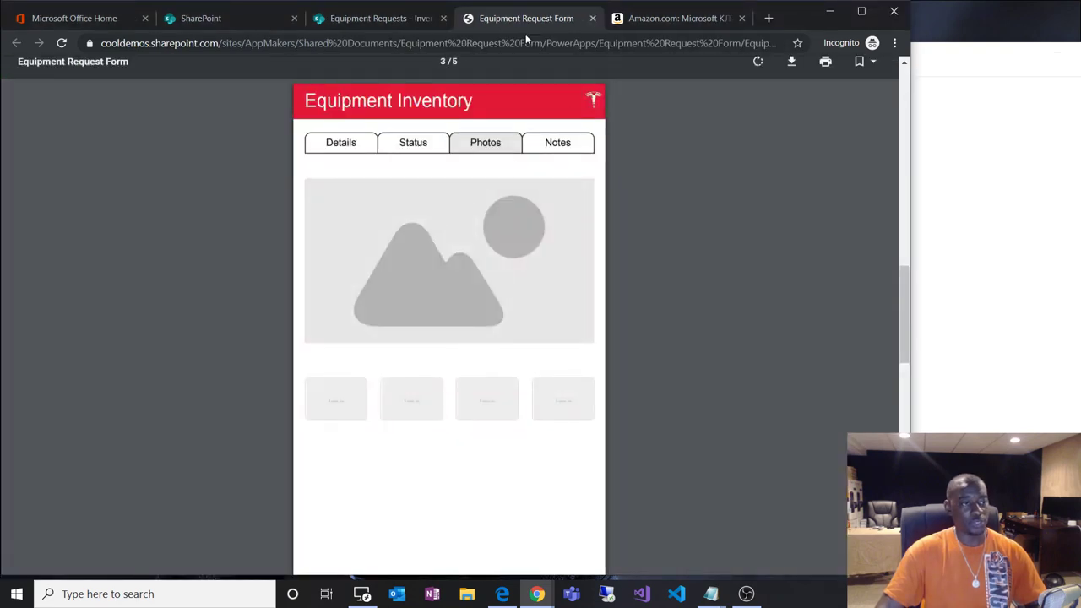
Open the Microsoft Surface Pro 6 item of the SharePoint Inventory list for editing and view its Photos section.
{"action": "left_click", "coordinate": [418, 22]}
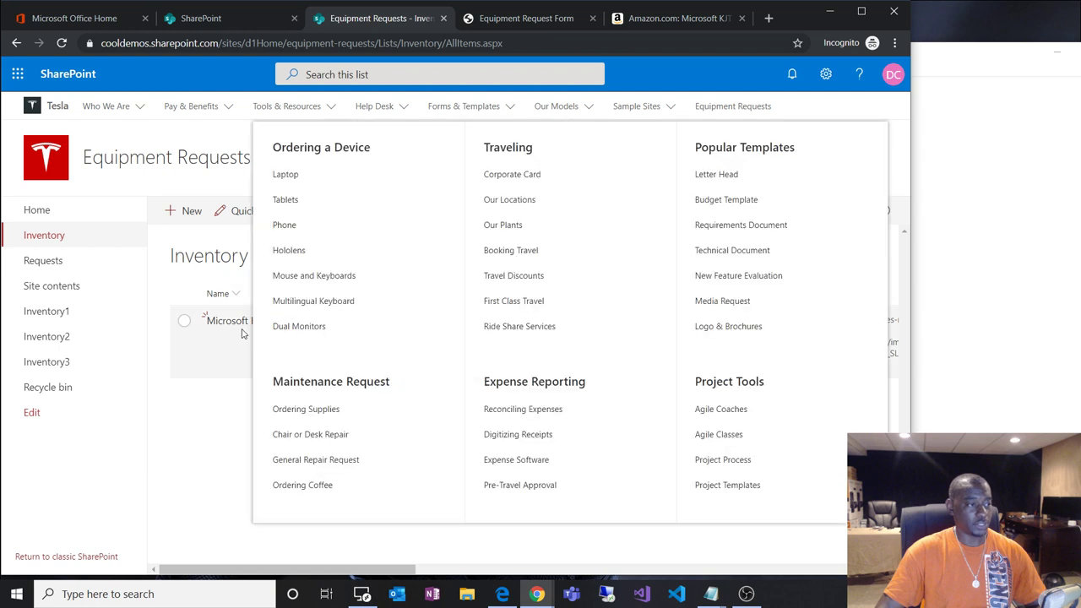
{"action": "left_click", "coordinate": [181, 329]}
{"action": "left_click", "coordinate": [279, 327]}
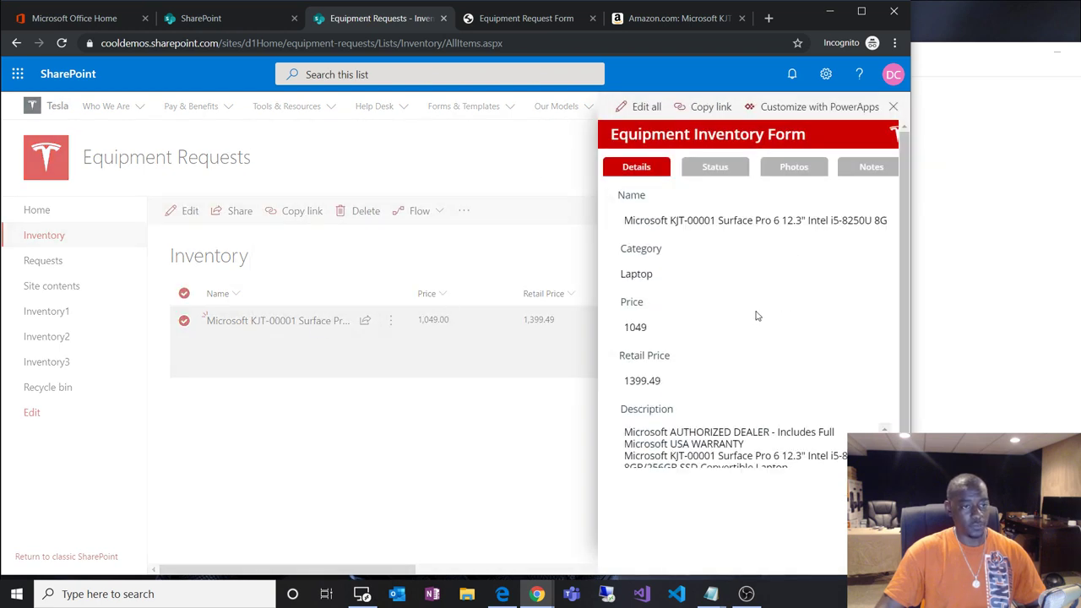
{"action": "left_click", "coordinate": [642, 106]}
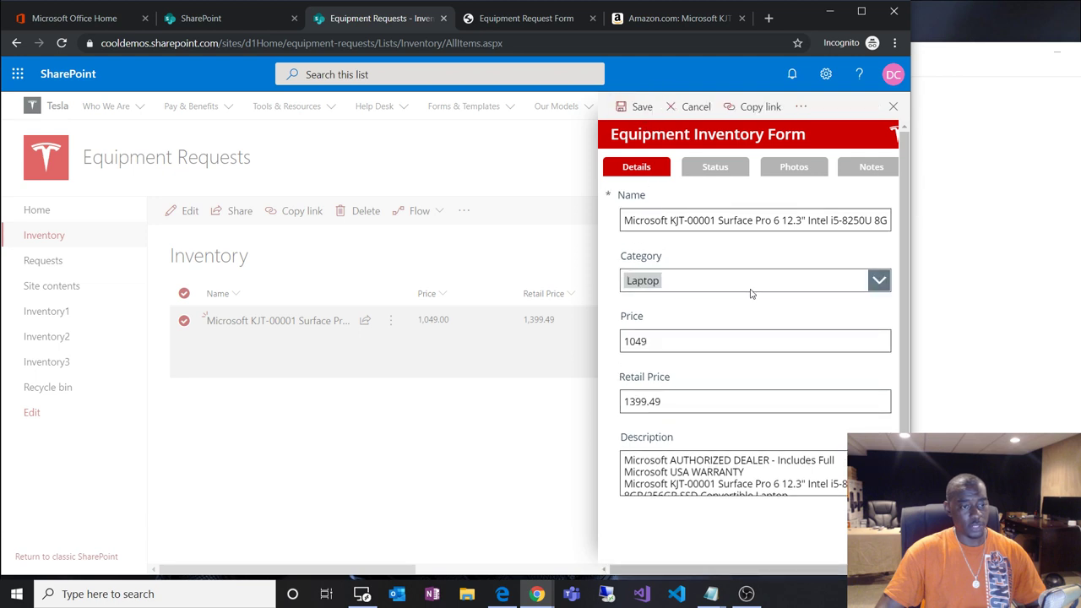
{"action": "left_click", "coordinate": [801, 172]}
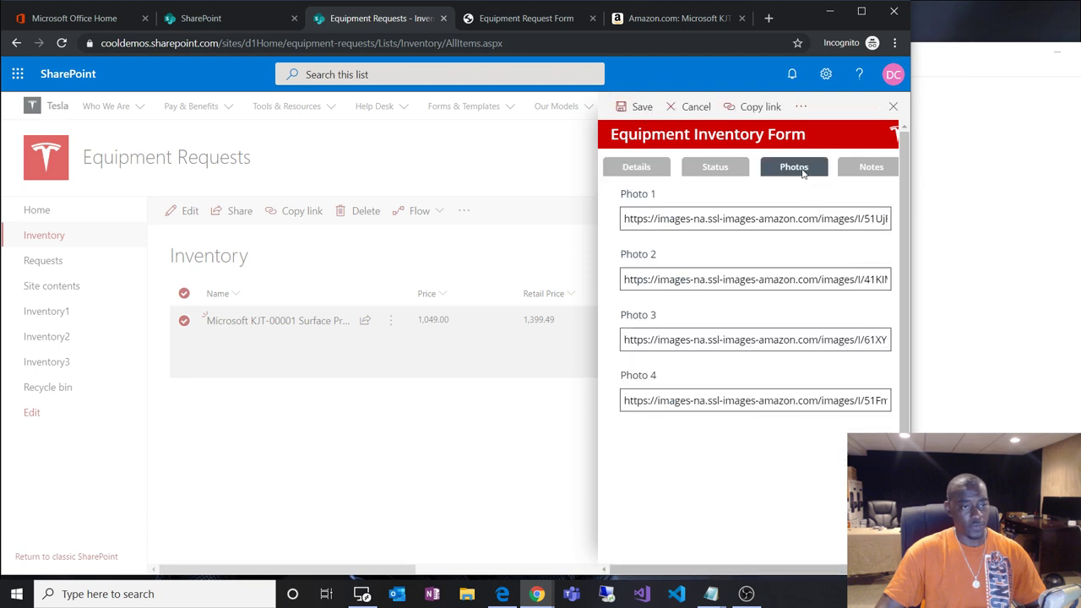
{"action": "left_click", "coordinate": [800, 108]}
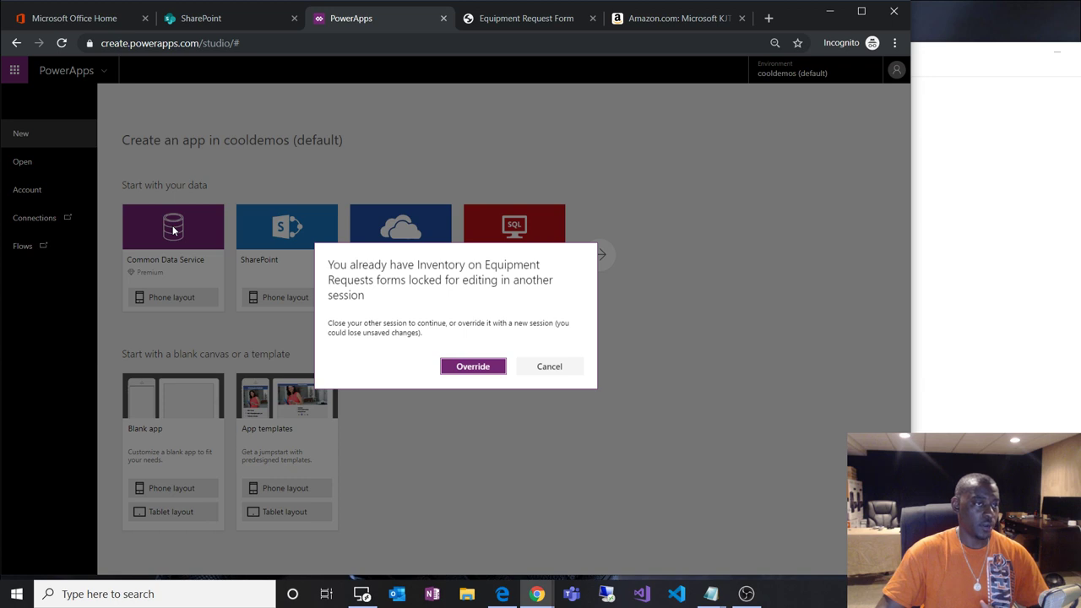
{"action": "left_click", "coordinate": [549, 367]}
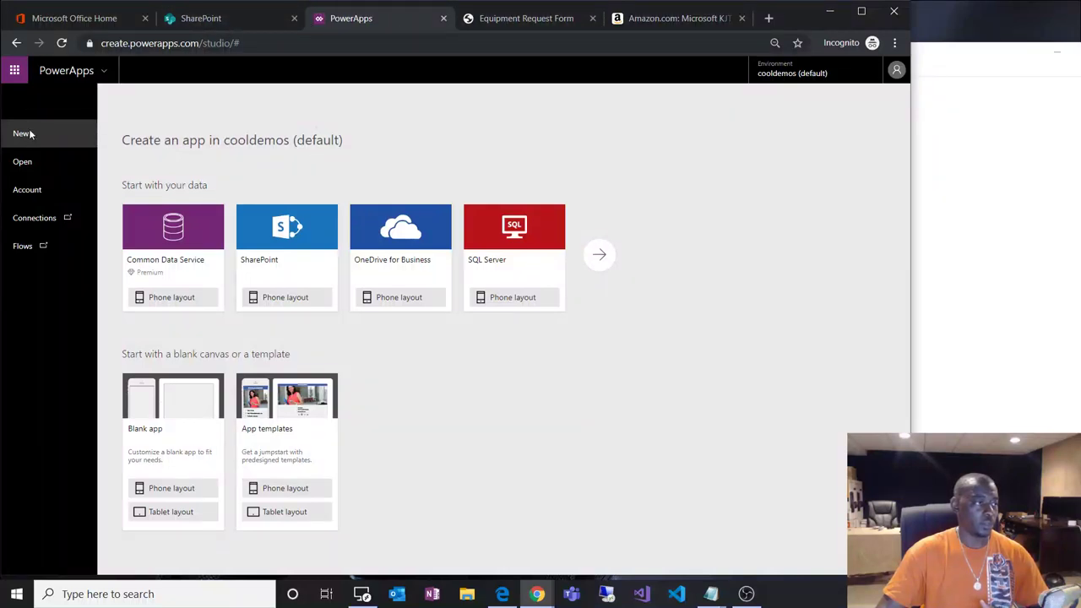
{"action": "left_click", "coordinate": [17, 44]}
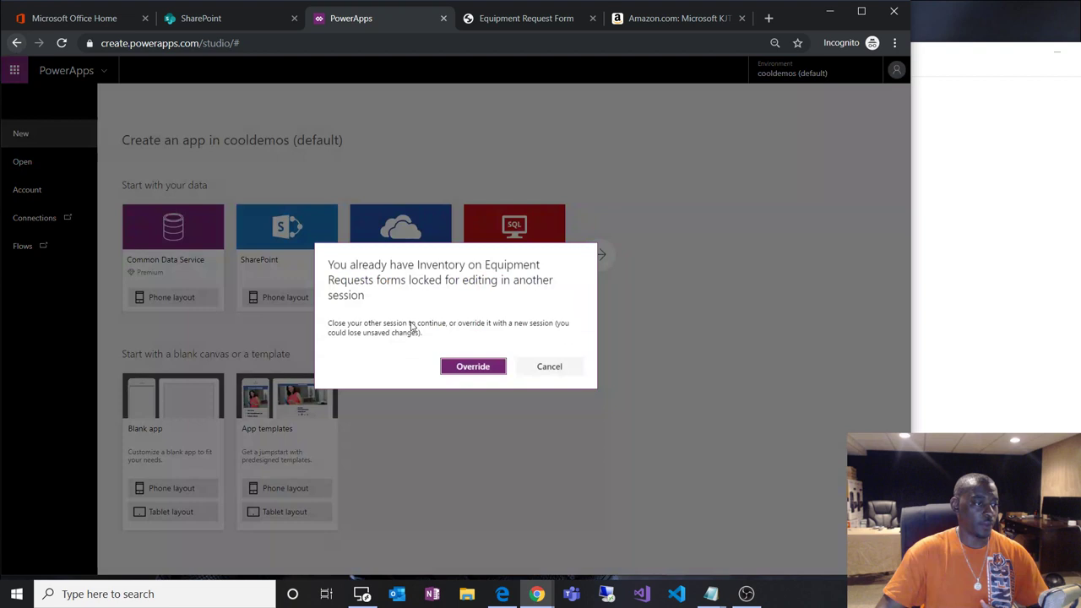
{"action": "left_click", "coordinate": [536, 369]}
{"action": "left_click", "coordinate": [443, 18]}
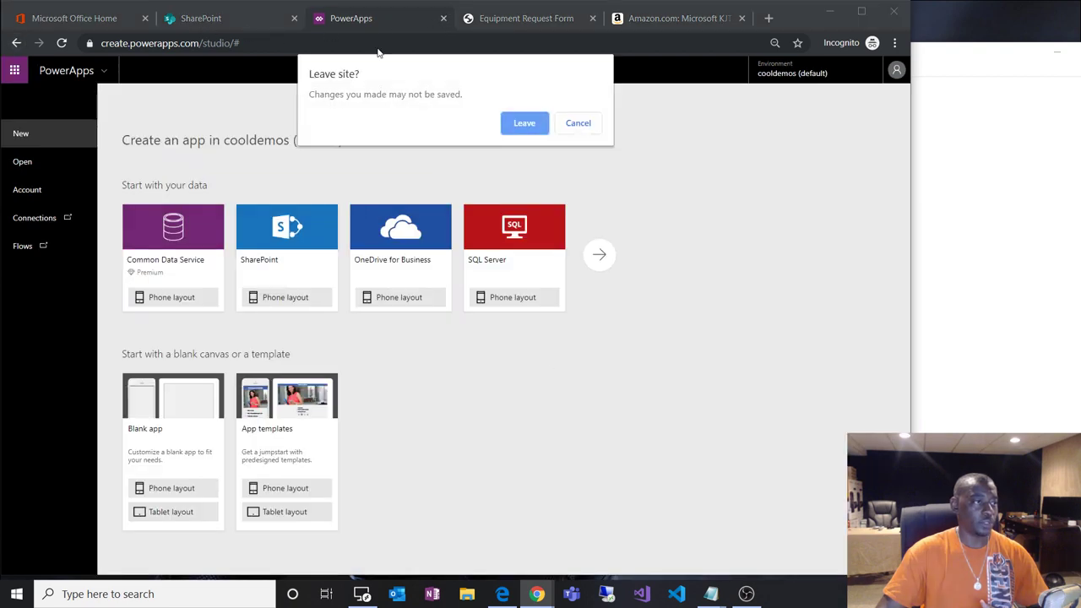
{"action": "left_click", "coordinate": [521, 124]}
Reopen the Equipment Requests Inventory list in SharePoint, select the Surface Pro item, and customize its form in PowerApps, overriding the locked session.
{"action": "left_click", "coordinate": [239, 18]}
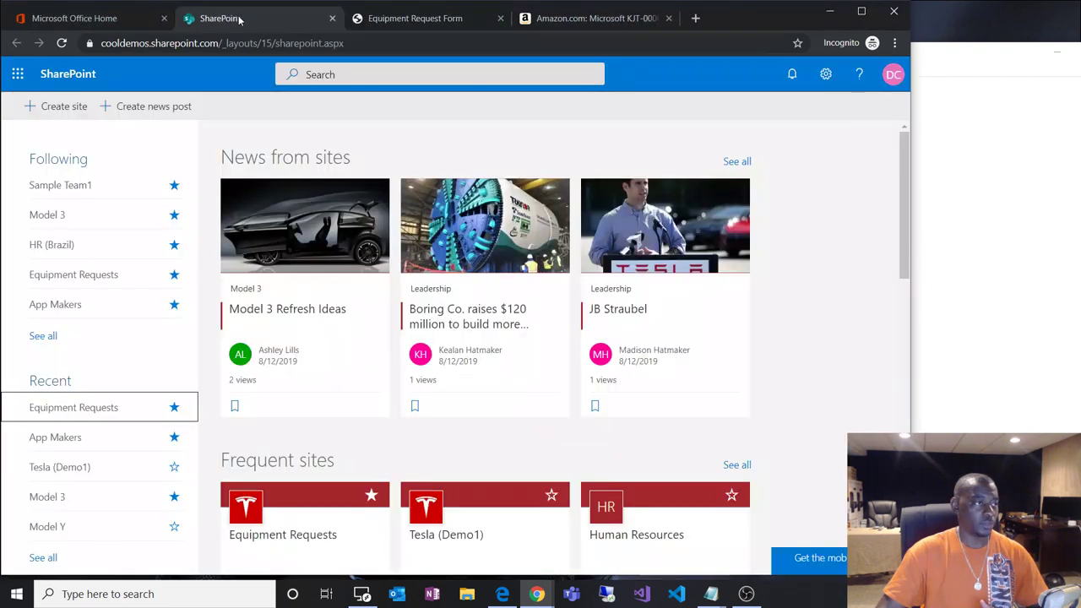
{"action": "left_click", "coordinate": [68, 410]}
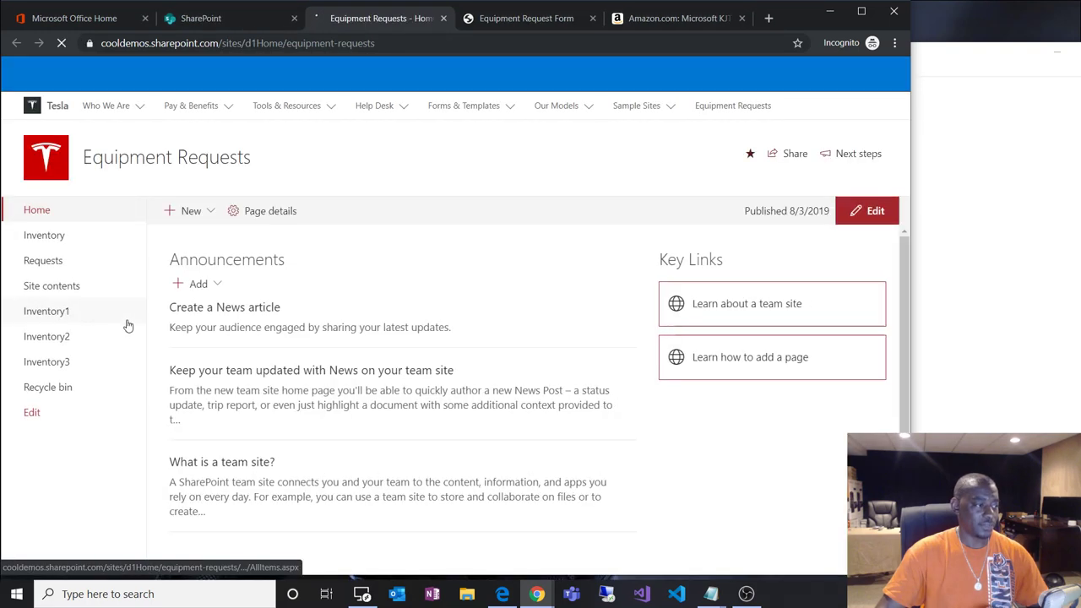
{"action": "left_click", "coordinate": [47, 236]}
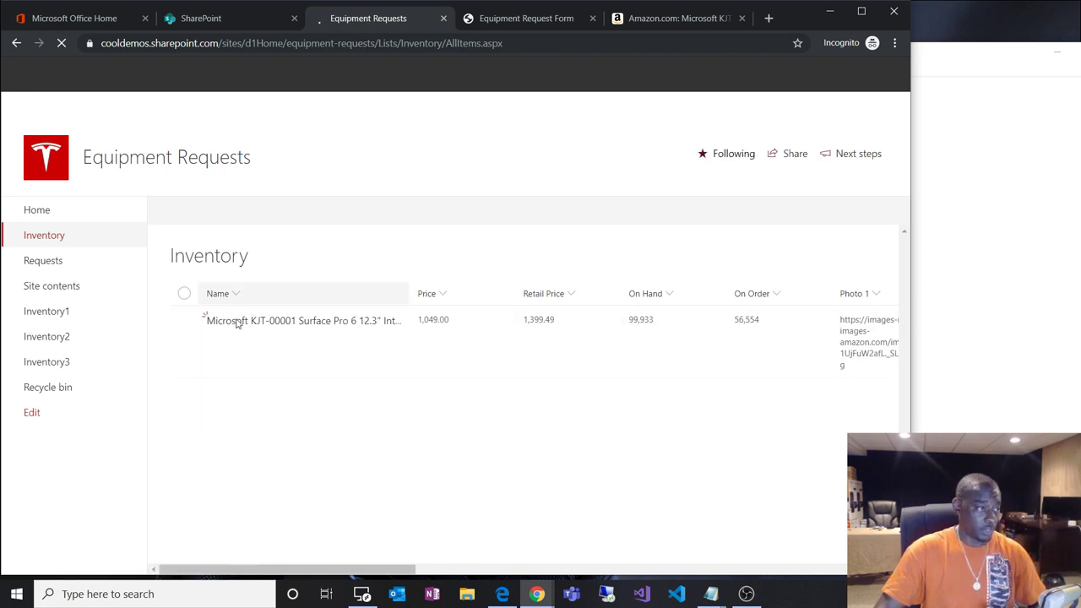
{"action": "left_click", "coordinate": [231, 328]}
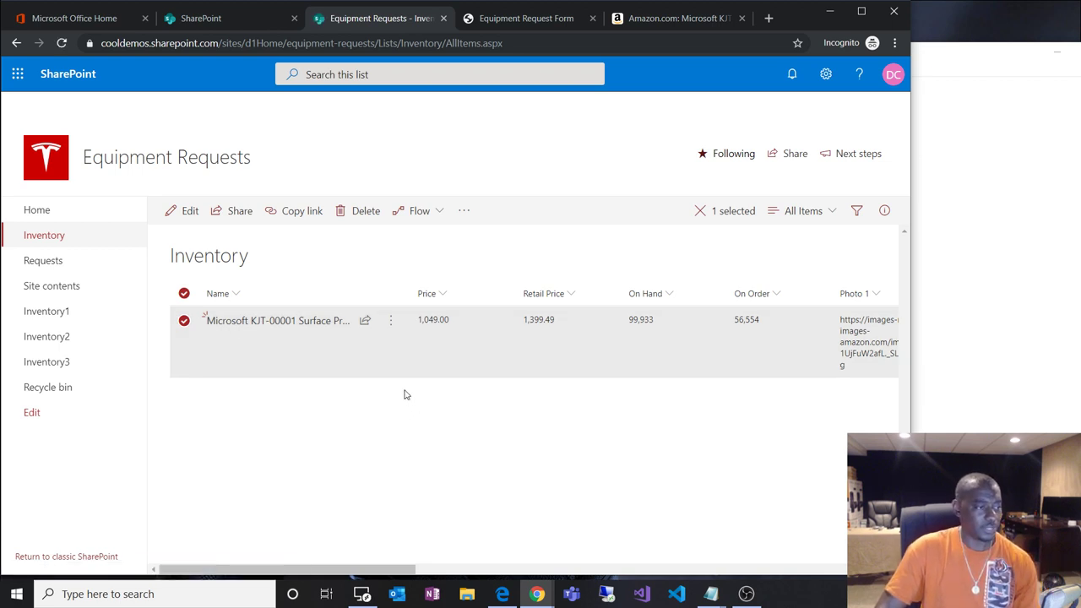
{"action": "left_click", "coordinate": [187, 211]}
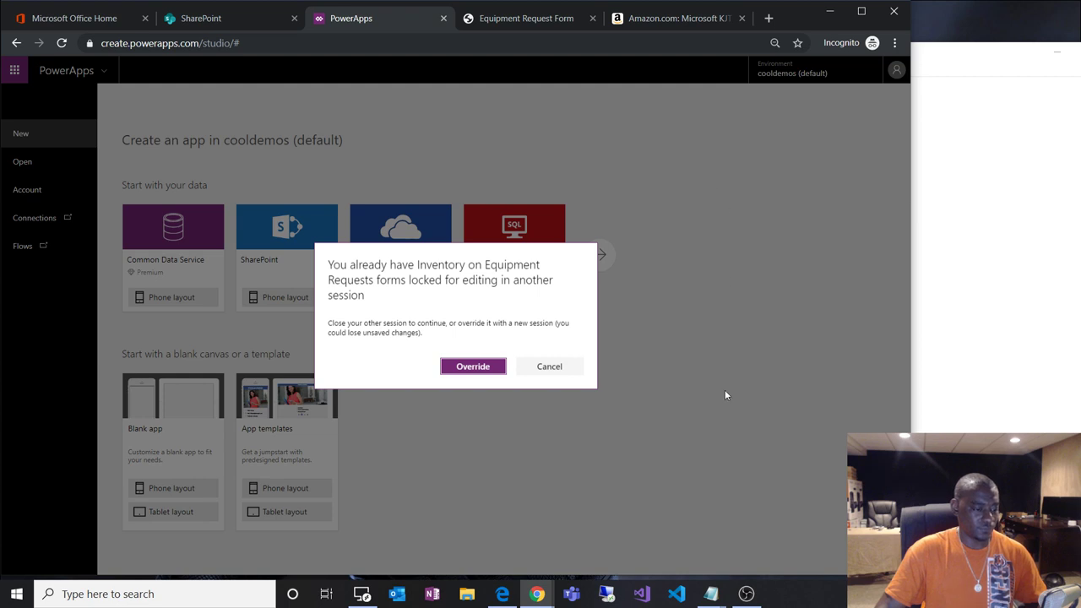
{"action": "left_click", "coordinate": [473, 367]}
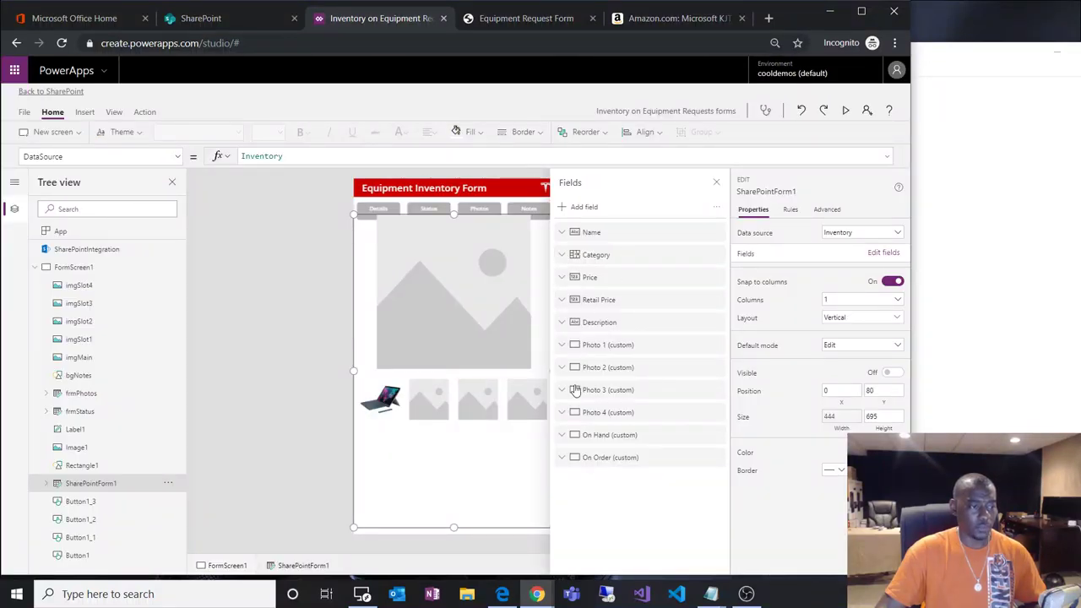
Dismiss the field list, set imgSlot2's image formula to vPhoto2.Text, and copy that formula.
{"action": "left_click", "coordinate": [715, 186]}
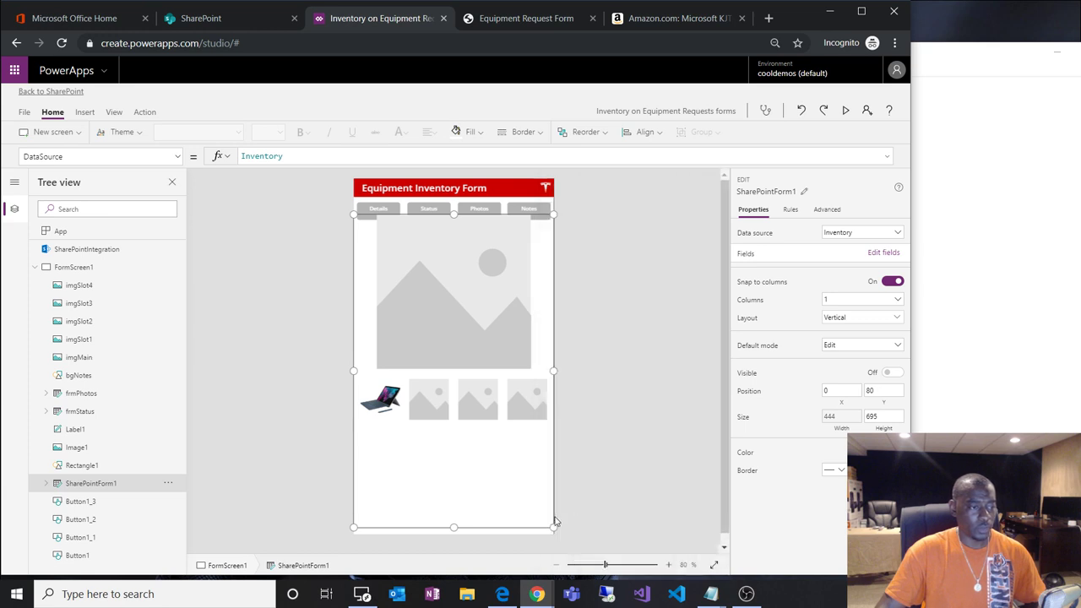
{"action": "left_click", "coordinate": [668, 564]}
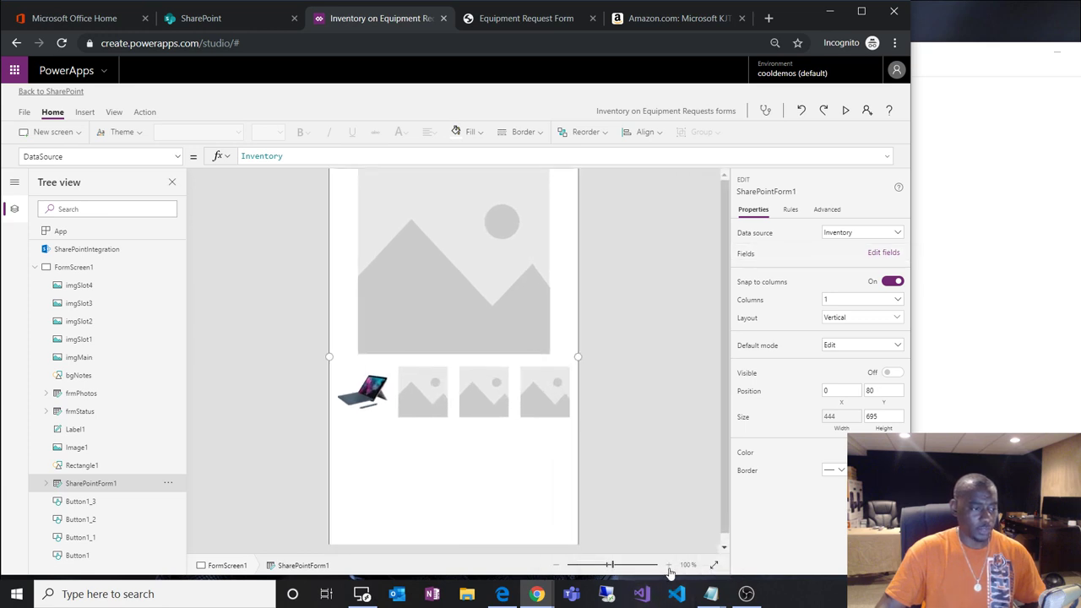
{"action": "left_click", "coordinate": [668, 564]}
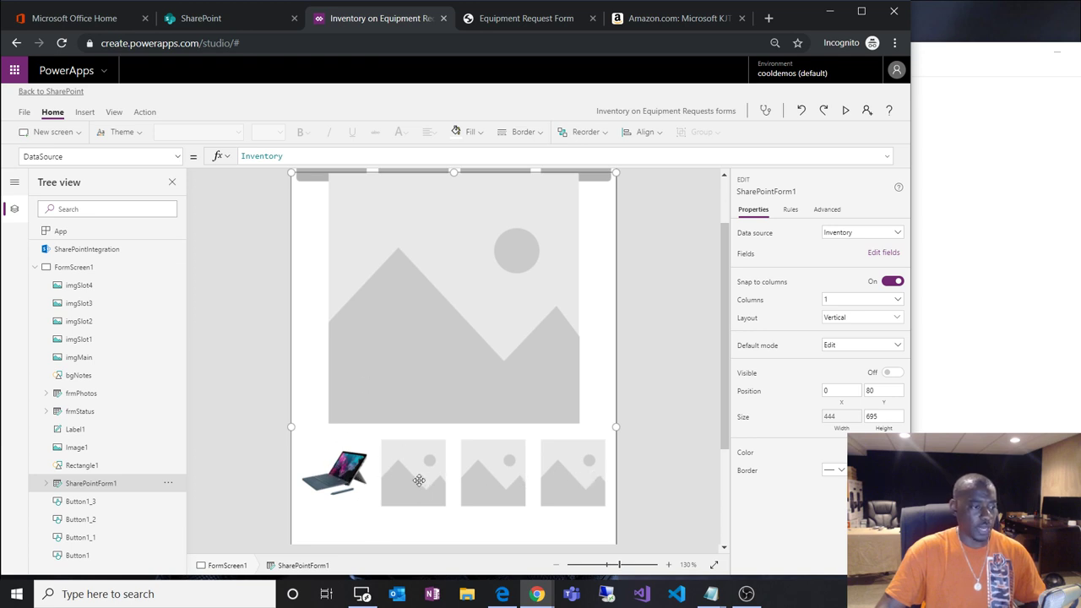
{"action": "left_click", "coordinate": [217, 478]}
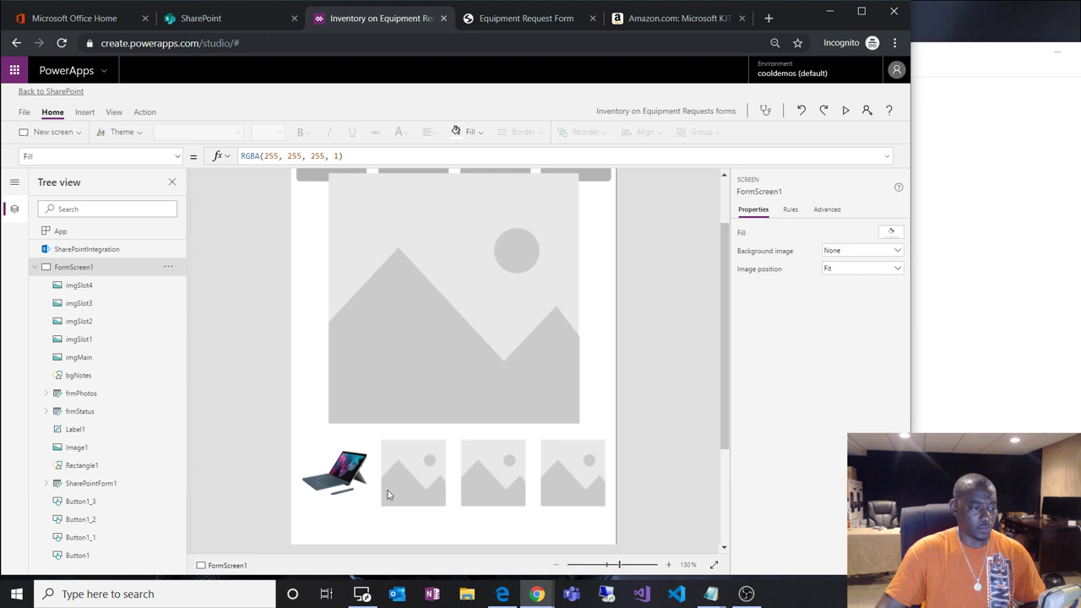
{"action": "left_click", "coordinate": [386, 496]}
{"action": "double_click", "coordinate": [287, 157]}
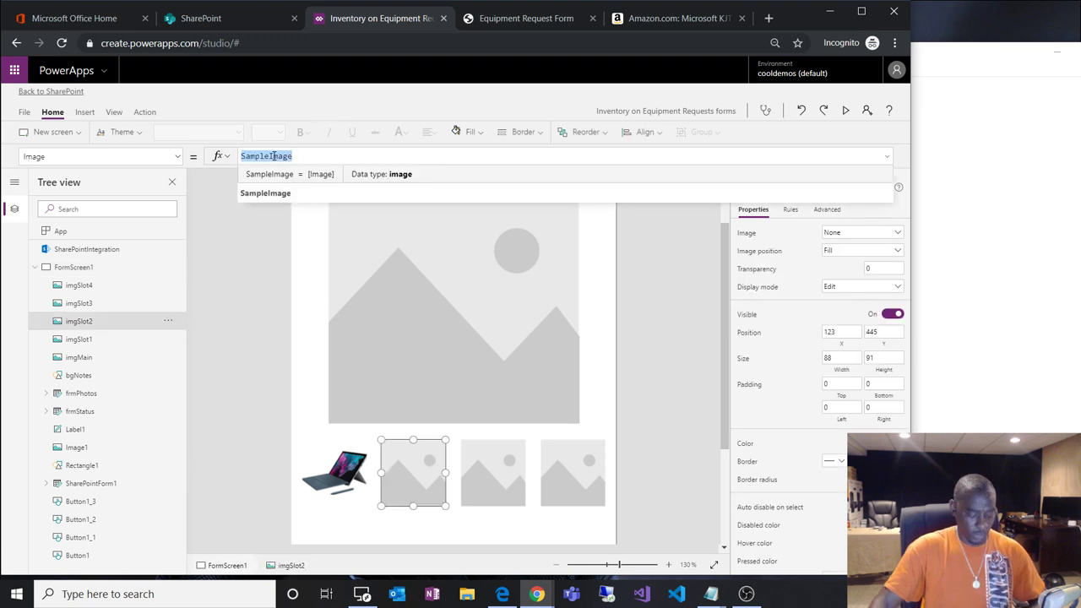
{"action": "type", "text": "vphoto"}
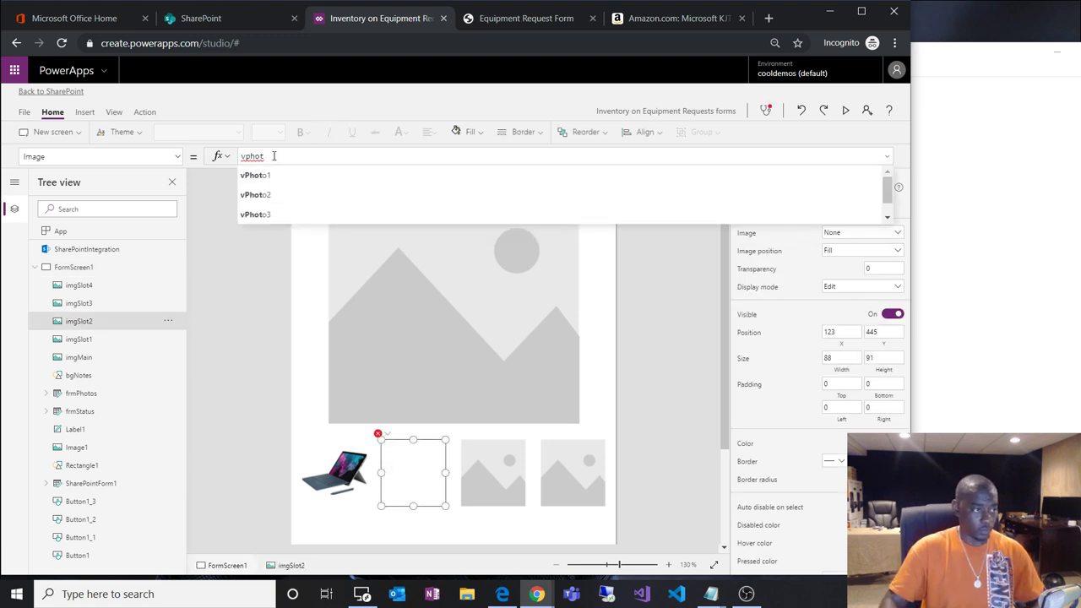
{"action": "left_click", "coordinate": [273, 198]}
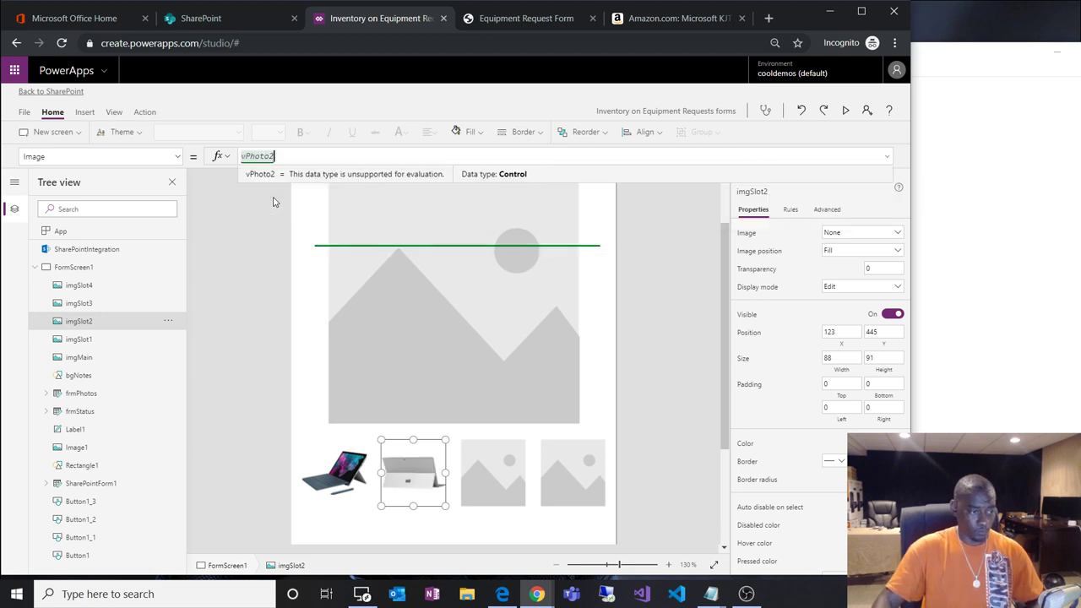
{"action": "type", "text": ".Text"}
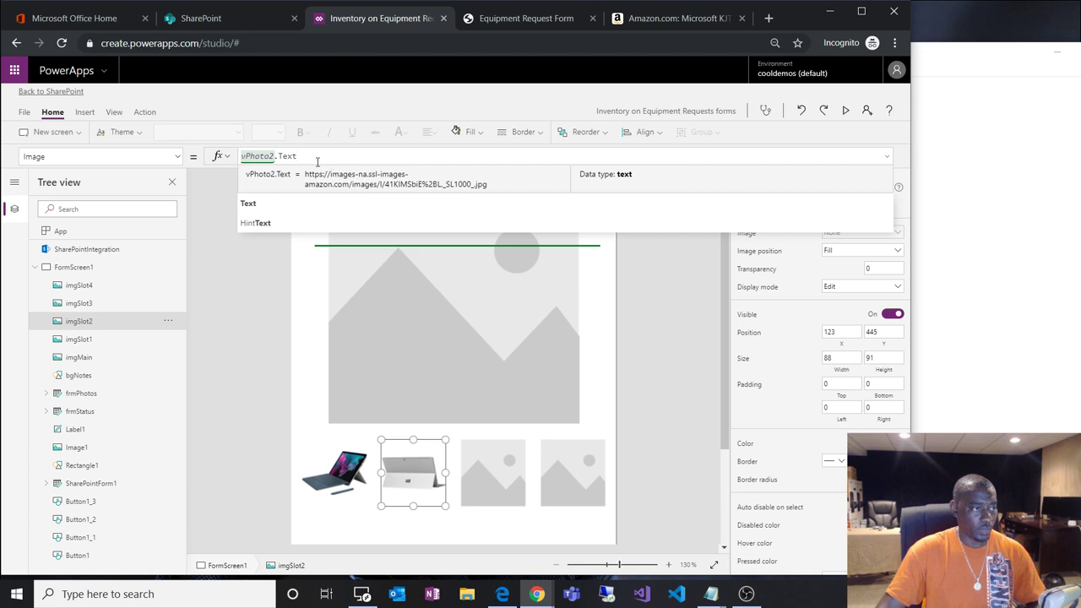
{"action": "left_click_drag", "start_coordinate": [318, 161], "coordinate": [213, 159]}
{"action": "key", "text": "ctrl+c"}
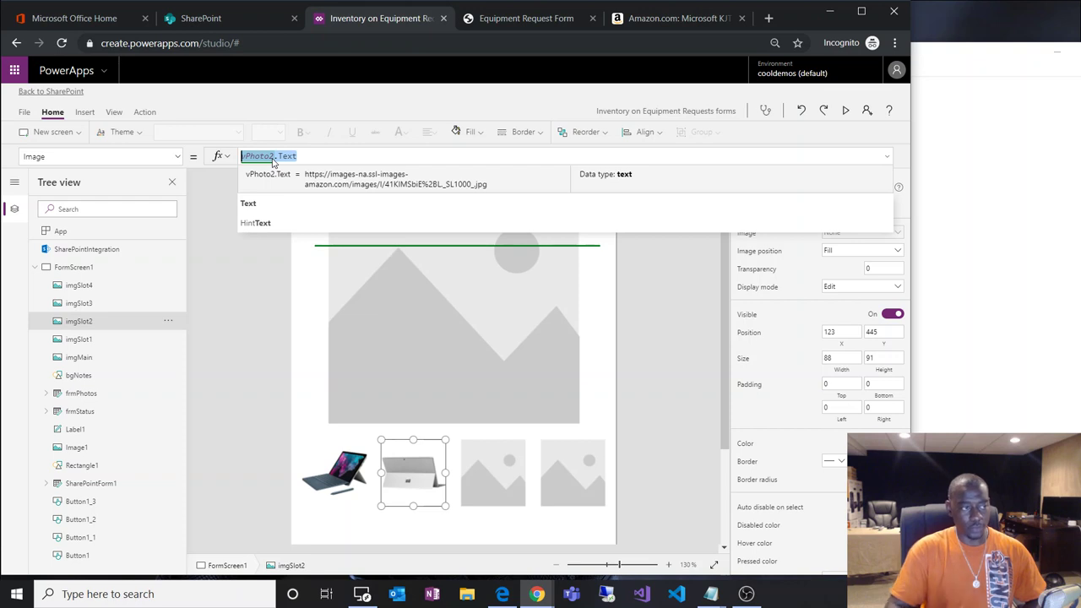
Remove .Text from imgSlot2's image formula, paste the copied formula, and trim the duplicate so it reads vPhoto2.Text.
{"action": "left_click", "coordinate": [318, 154]}
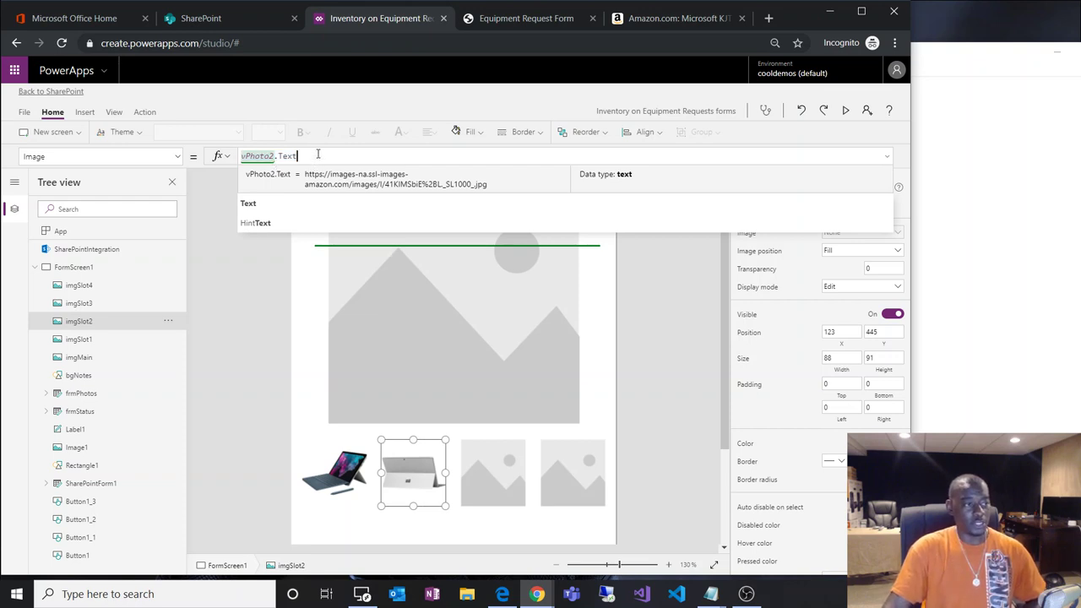
{"action": "key", "text": "BackSpace"}
{"action": "key", "text": "BackSpace"}
{"action": "key", "text": "BackSpace"}
{"action": "key", "text": "BackSpace"}
{"action": "key", "text": "BackSpace"}
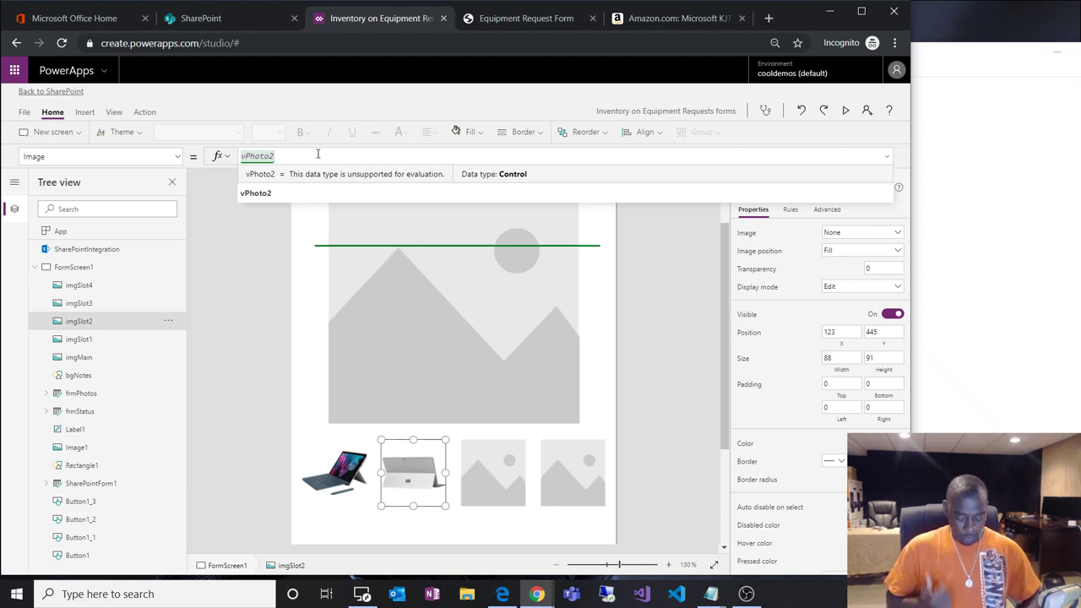
{"action": "key", "text": "ctrl+v"}
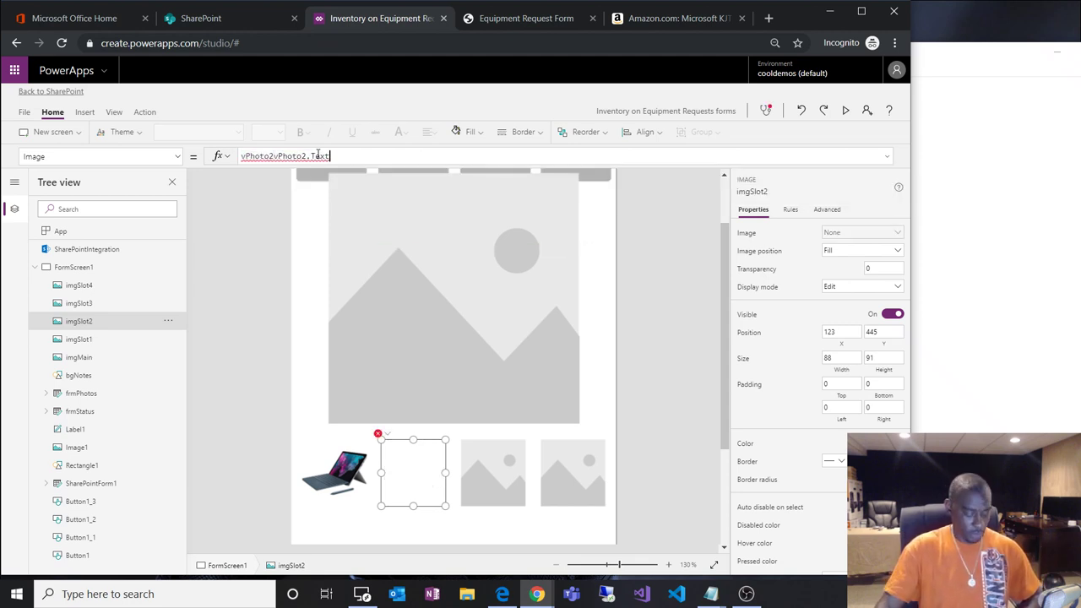
{"action": "key", "text": "Home"}
{"action": "key", "text": "Delete"}
{"action": "key", "text": "Delete"}
{"action": "key", "text": "Delete"}
{"action": "key", "text": "Delete"}
{"action": "key", "text": "Delete"}
{"action": "key", "text": "Delete"}
{"action": "key", "text": "Delete"}
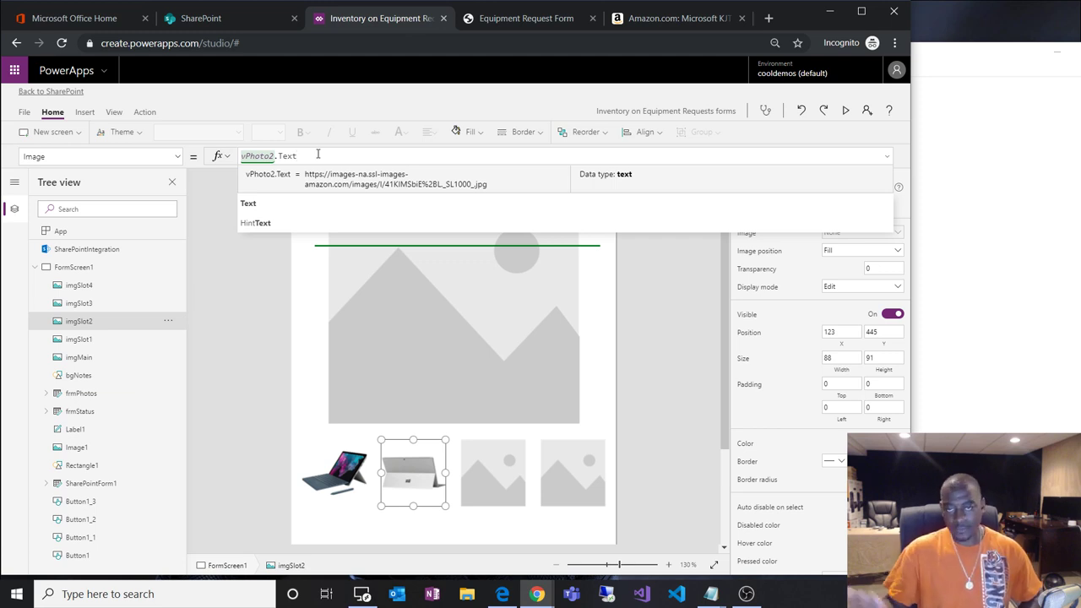
Set imgSlot3's image formula to vPhoto3.Text by adapting the copied formula.
{"action": "left_click", "coordinate": [492, 504]}
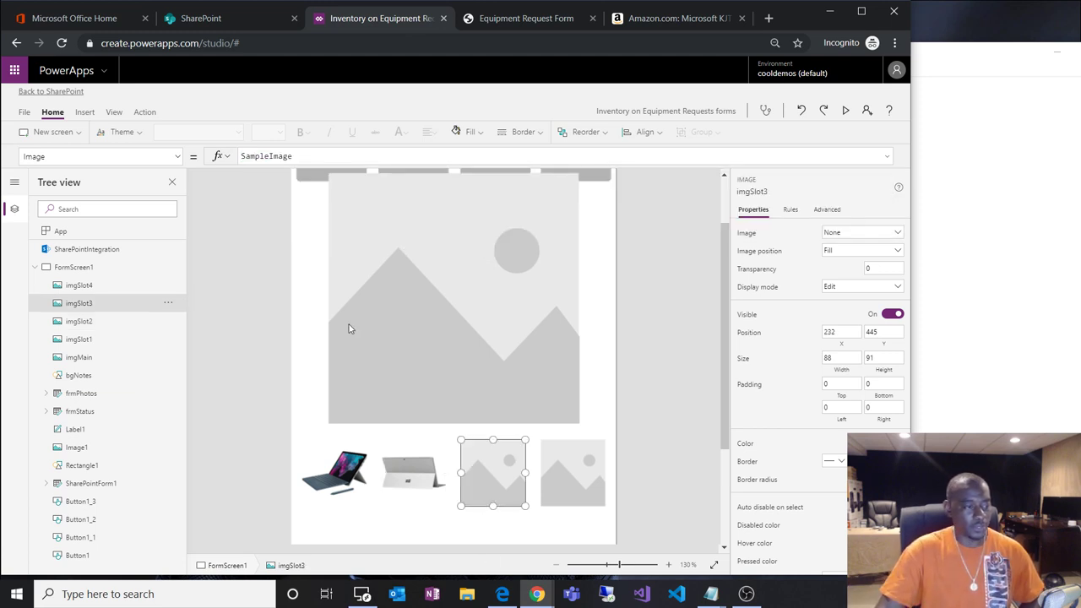
{"action": "double_click", "coordinate": [269, 156]}
{"action": "type", "text": "vPhoto2.Text"}
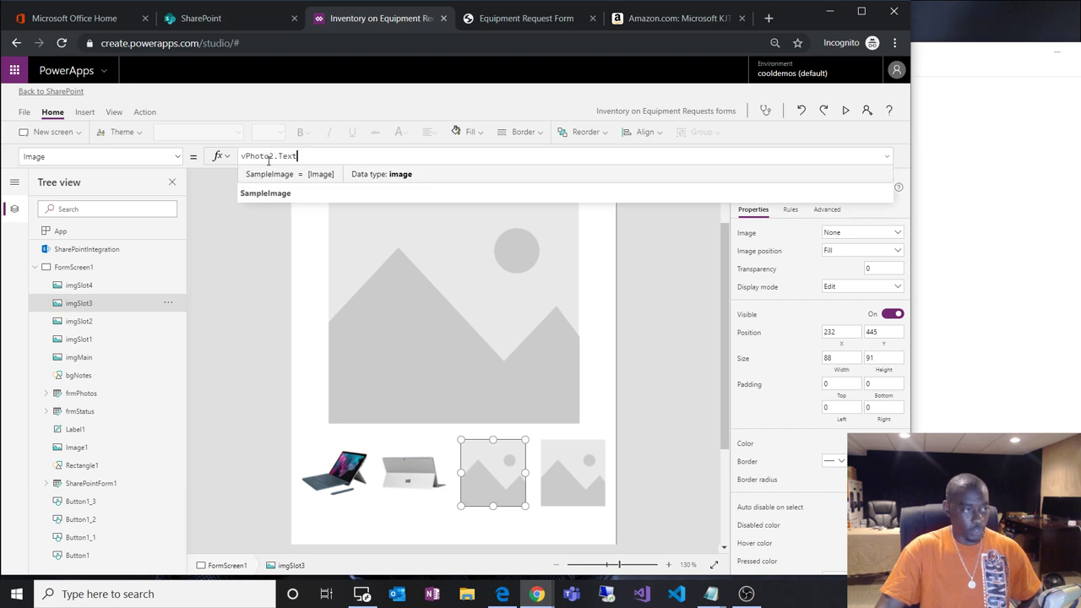
{"action": "double_click", "coordinate": [262, 156]}
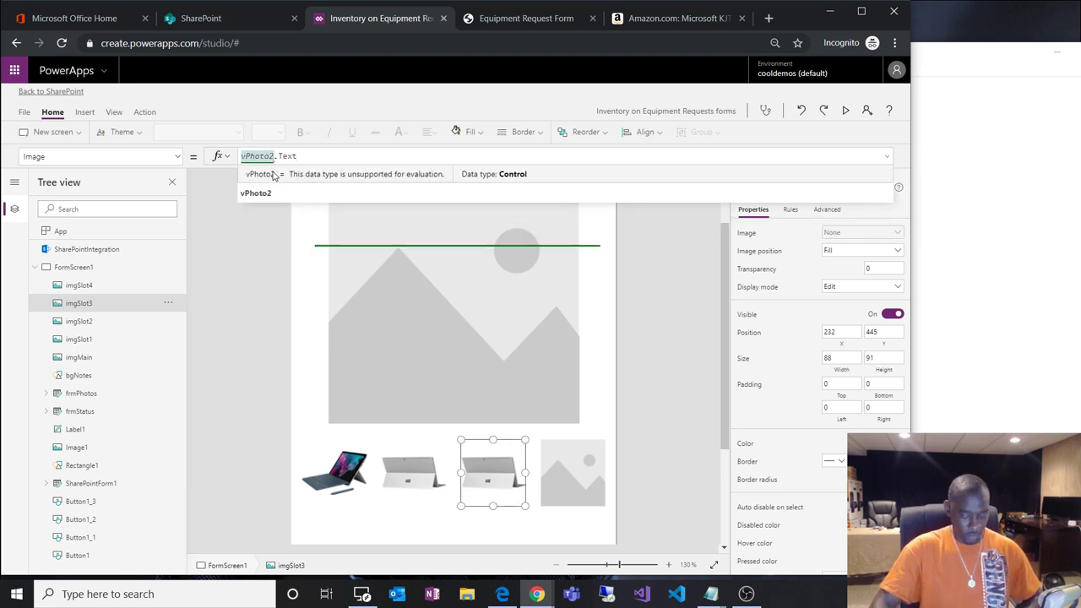
{"action": "type", "text": "vPhoto3"}
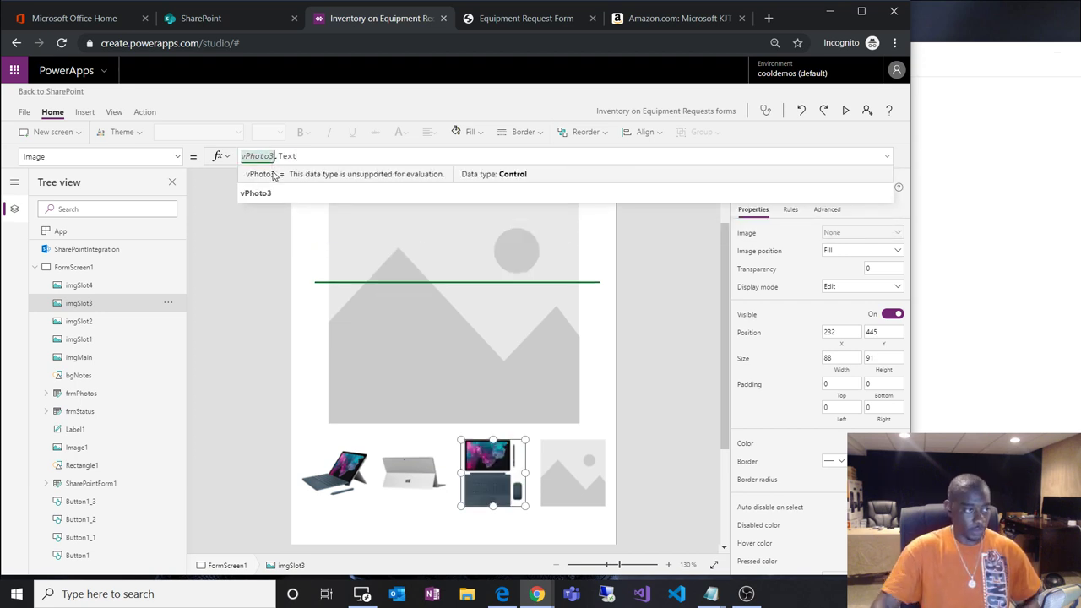
Set imgSlot4's image formula to vPhoto4.Text by adapting the copied formula.
{"action": "left_click", "coordinate": [573, 495]}
{"action": "double_click", "coordinate": [266, 156]}
{"action": "key", "text": "ctrl+v"}
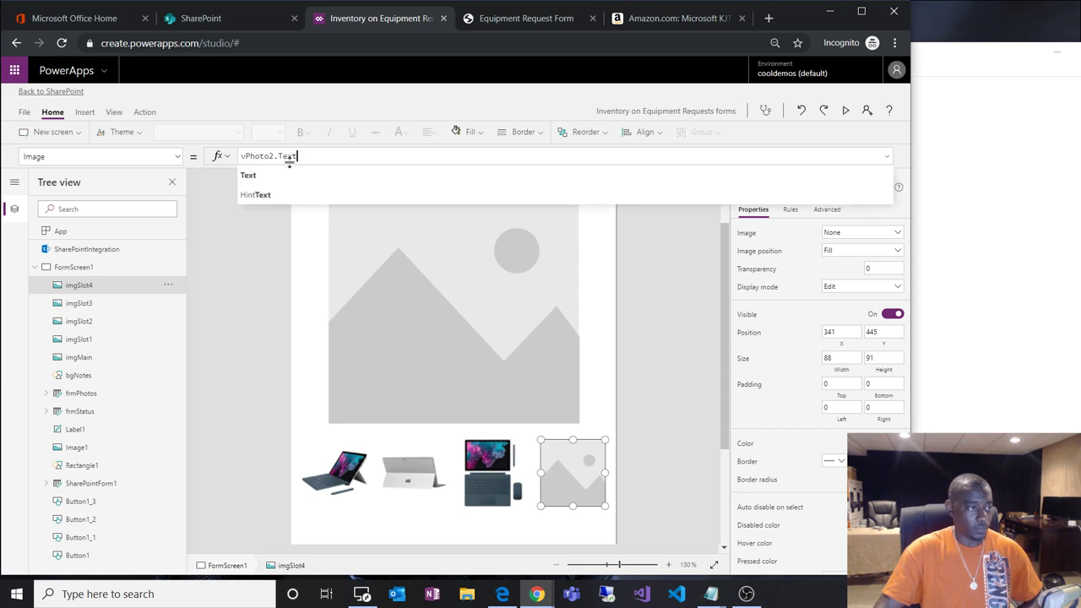
{"action": "type", "text": "4"}
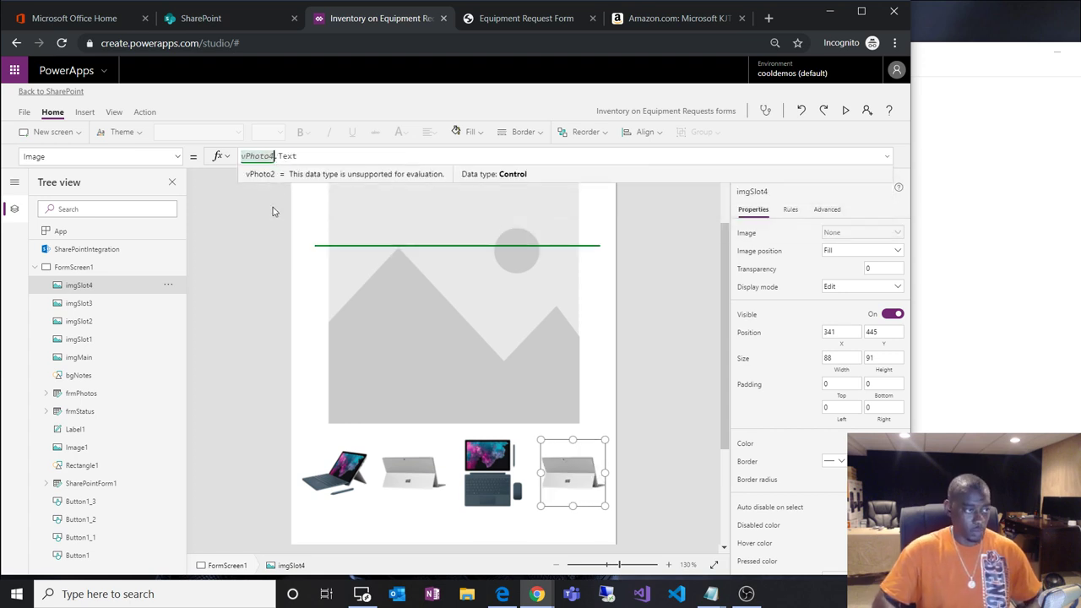
{"action": "left_click", "coordinate": [246, 337]}
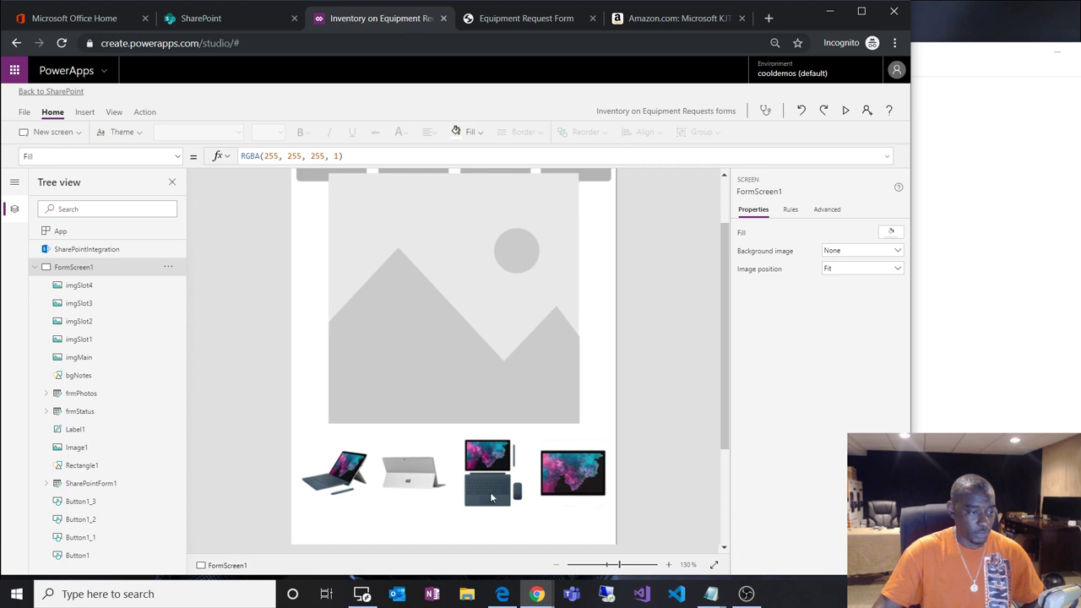
Review the image formulas of the imgSlot2 and imgSlot3 thumbnails.
{"action": "left_click", "coordinate": [413, 484]}
{"action": "left_click", "coordinate": [473, 484]}
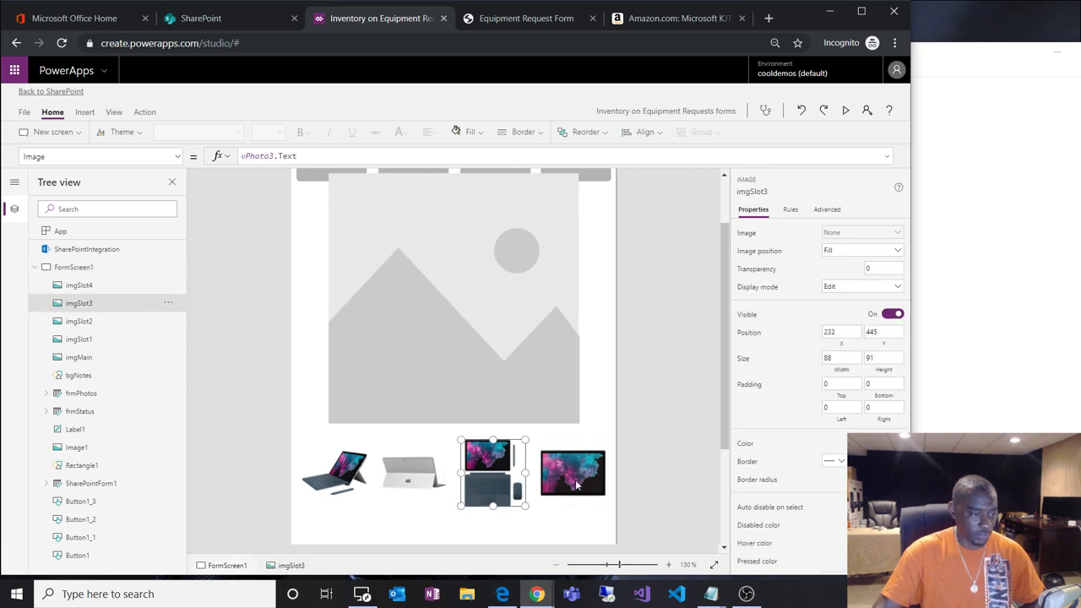